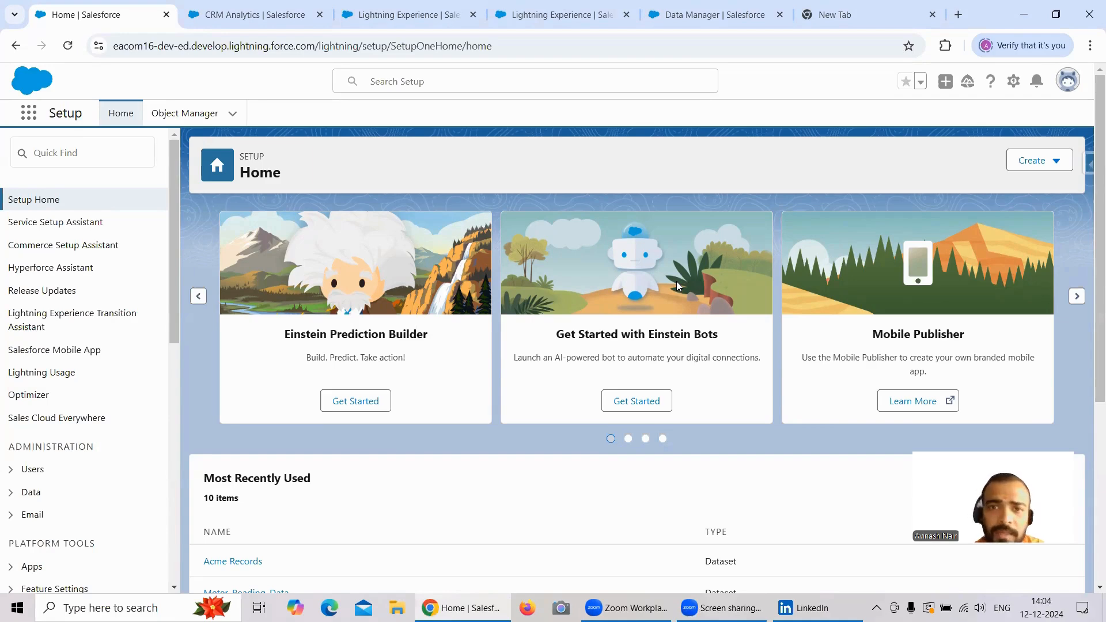
Open the Free Session 12 recipe, and view the attributes of the OppHistoryDataset register node in the Free Session 8 dataflow
{"action": "left_click", "coordinate": [654, 14]}
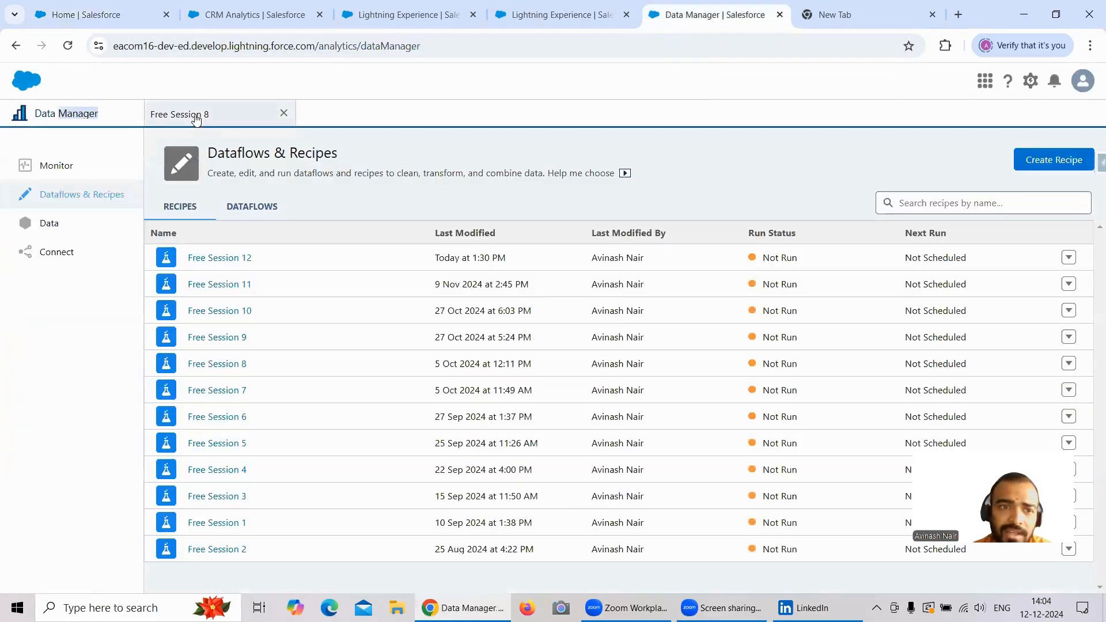
{"action": "left_click", "coordinate": [229, 258]}
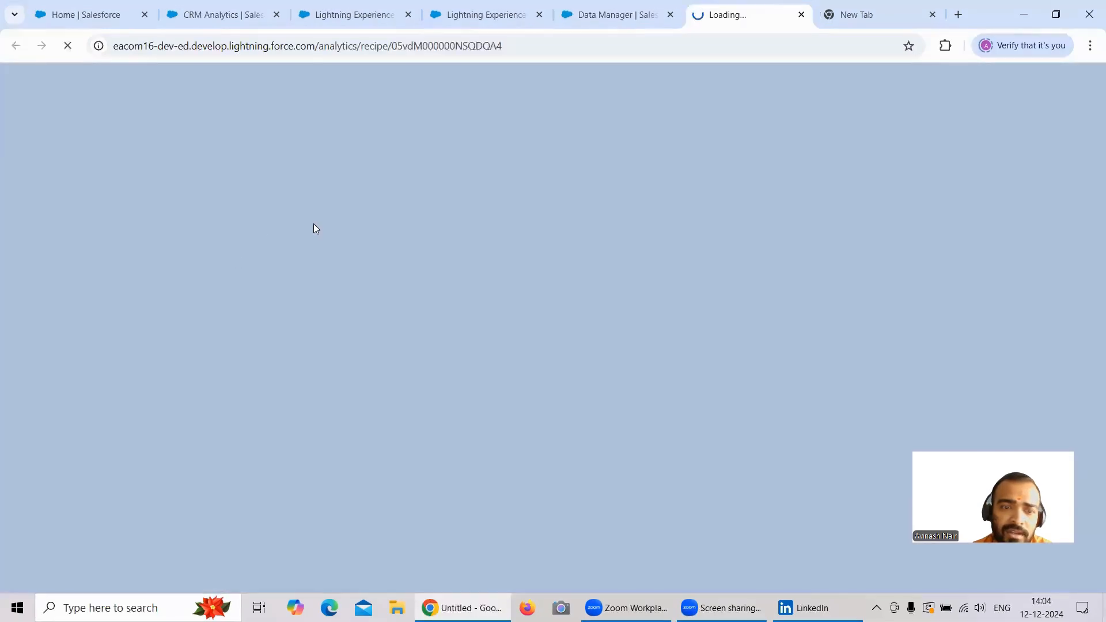
{"action": "left_click", "coordinate": [630, 17]}
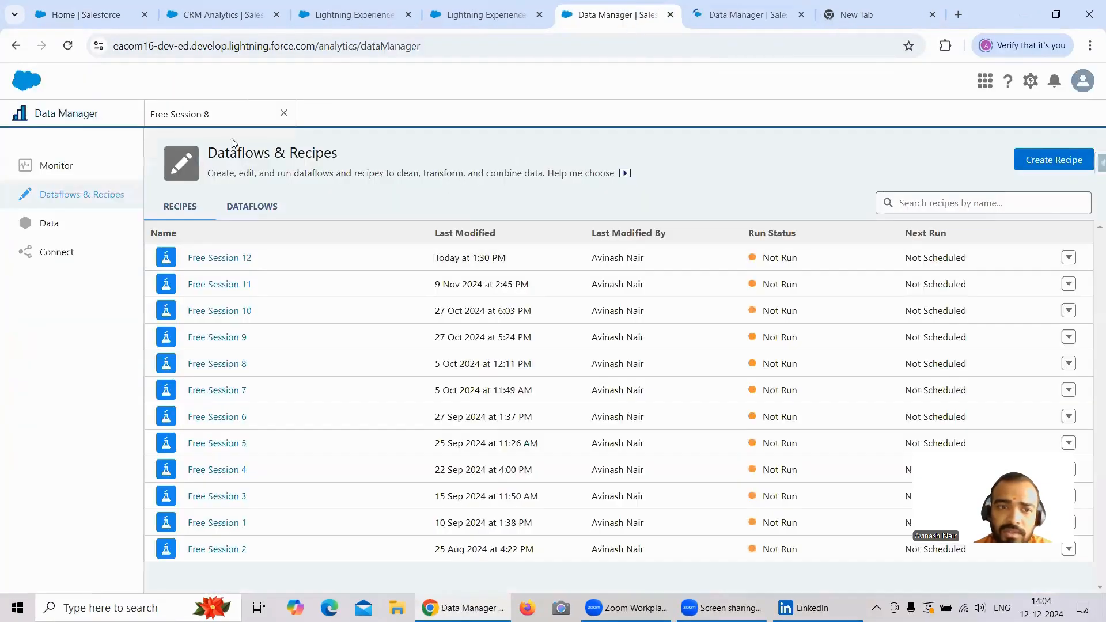
{"action": "left_click", "coordinate": [222, 114]}
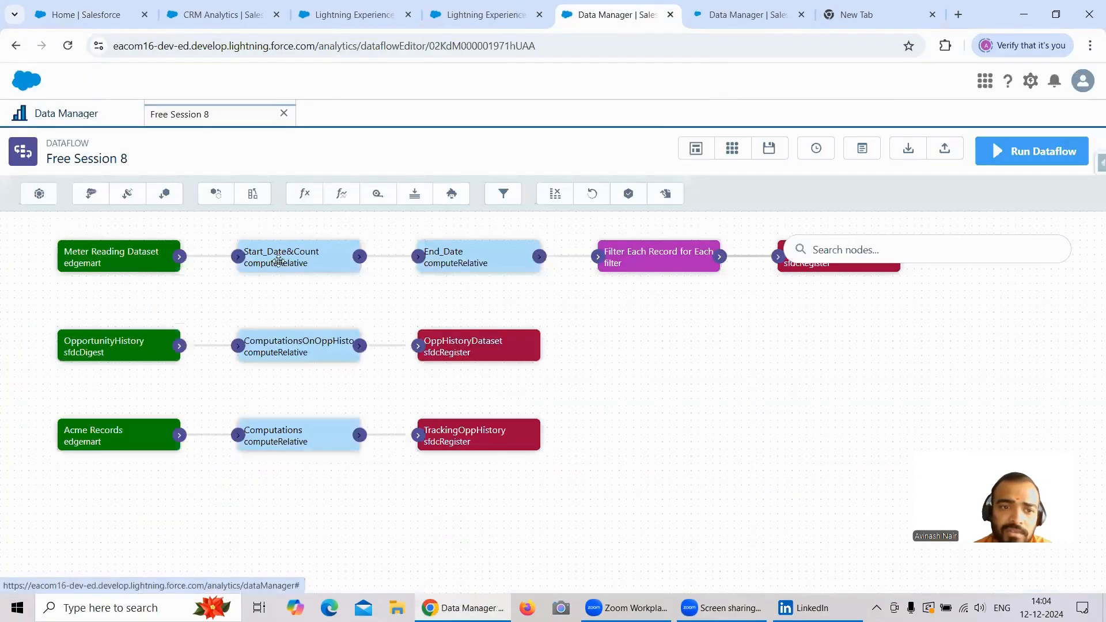
{"action": "double_click", "coordinate": [481, 353]}
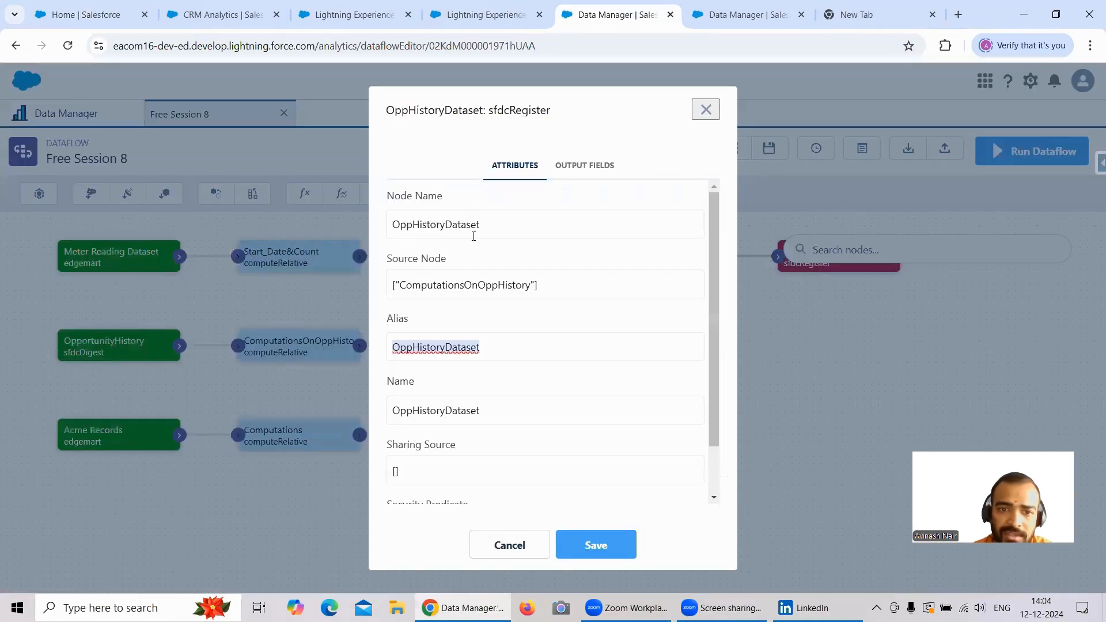
In the Free Session 12 recipe, add an Output node after Transform 3 on the OpportunityHistory branch
{"action": "left_click", "coordinate": [715, 27]}
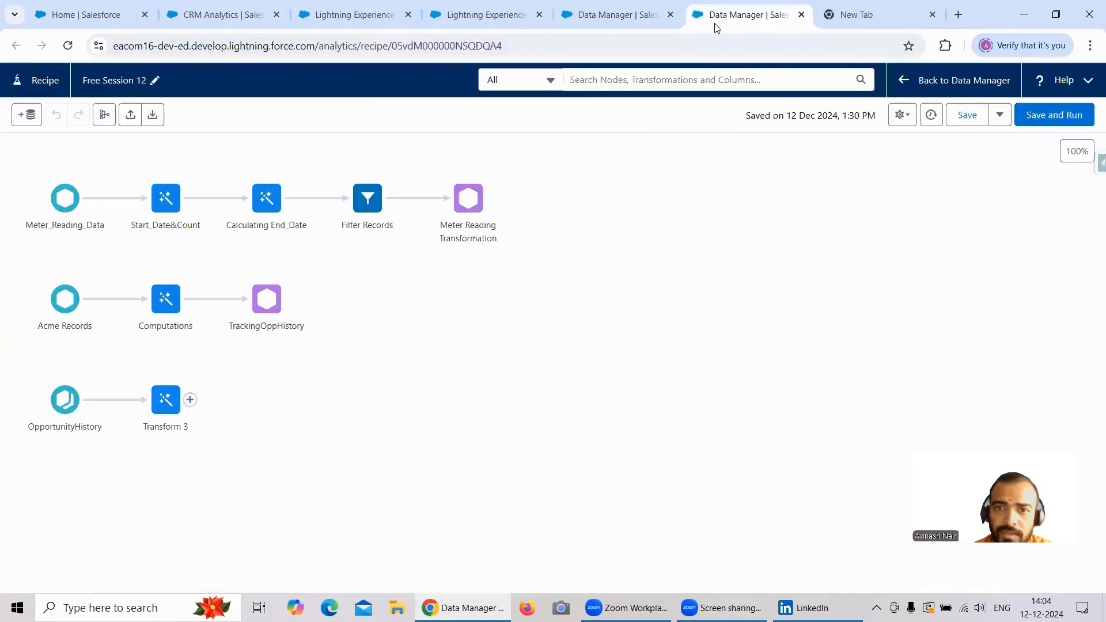
{"action": "left_click", "coordinate": [191, 400]}
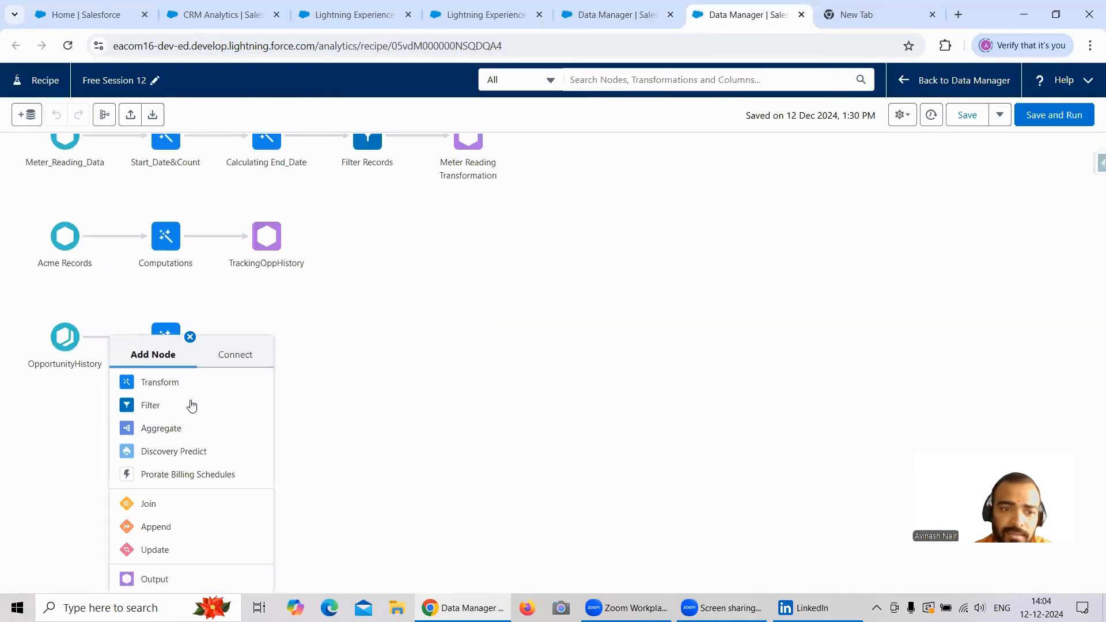
{"action": "left_click", "coordinate": [183, 580]}
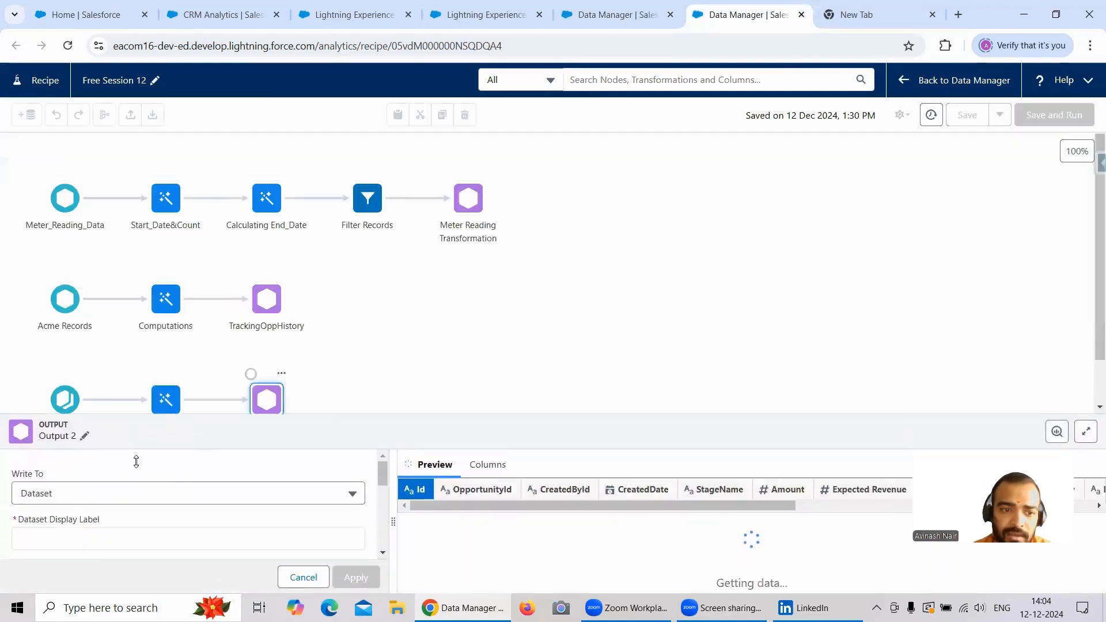
Rename the new output node OppHistoryDataset
{"action": "left_click", "coordinate": [85, 456]}
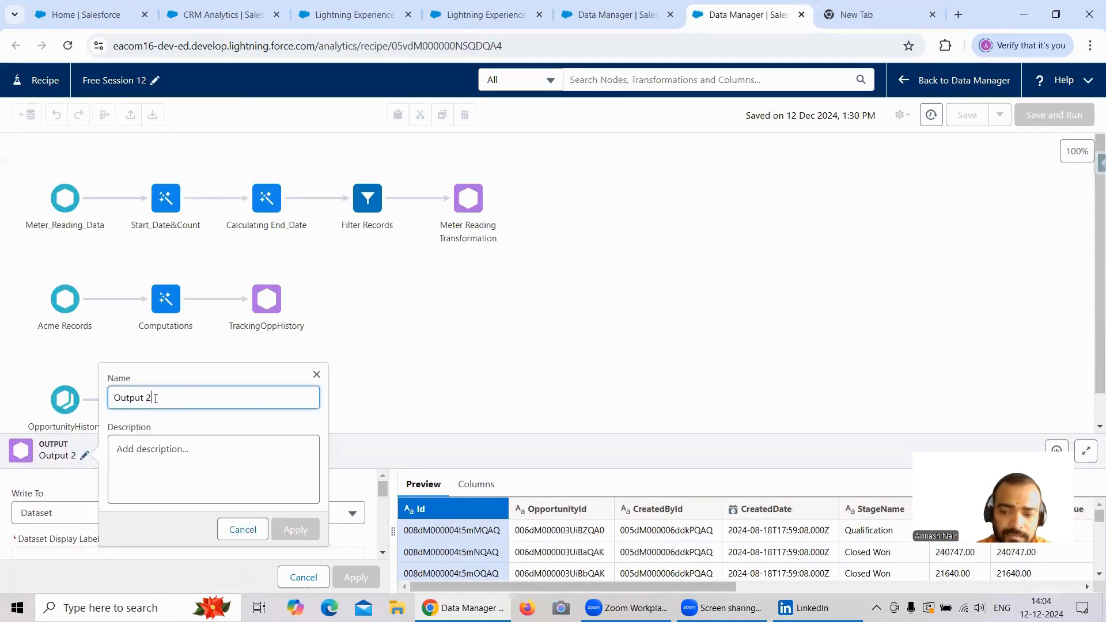
{"action": "key", "text": "BackSpace"}
{"action": "key", "text": "BackSpace"}
{"action": "key", "text": "BackSpace"}
{"action": "key", "text": "BackSpace"}
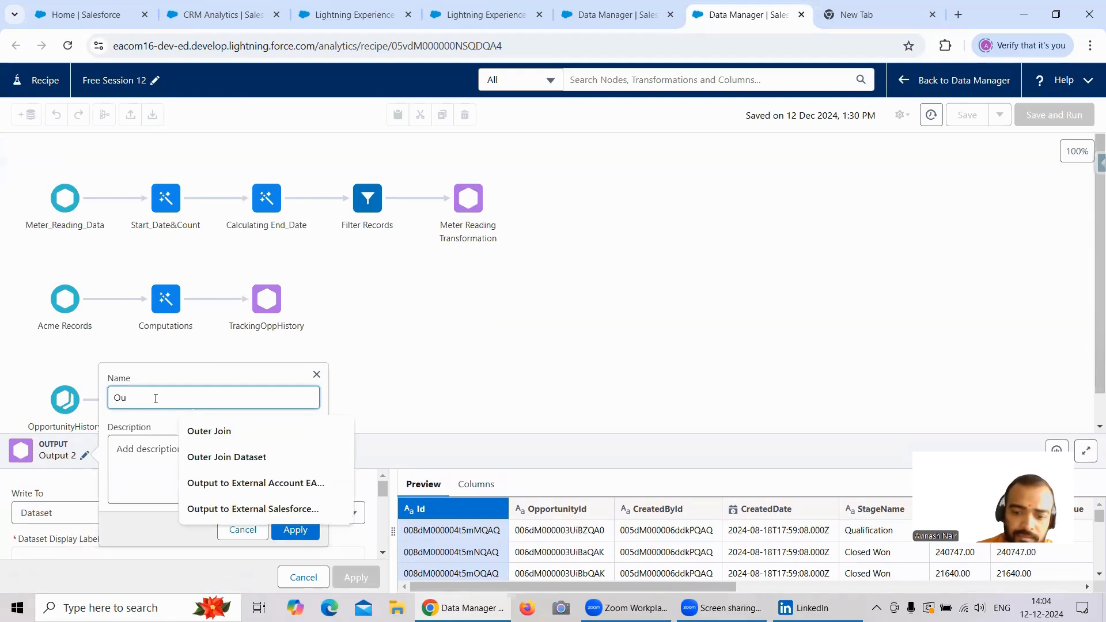
{"action": "key", "text": "BackSpace"}
{"action": "type", "text": "ppHis"}
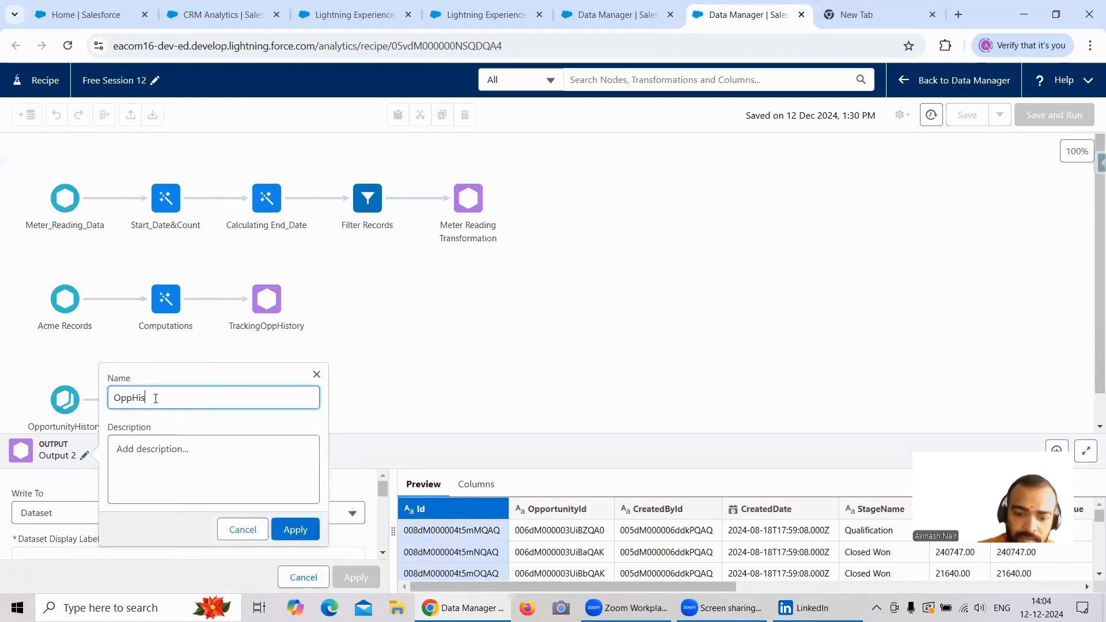
{"action": "type", "text": "tory"}
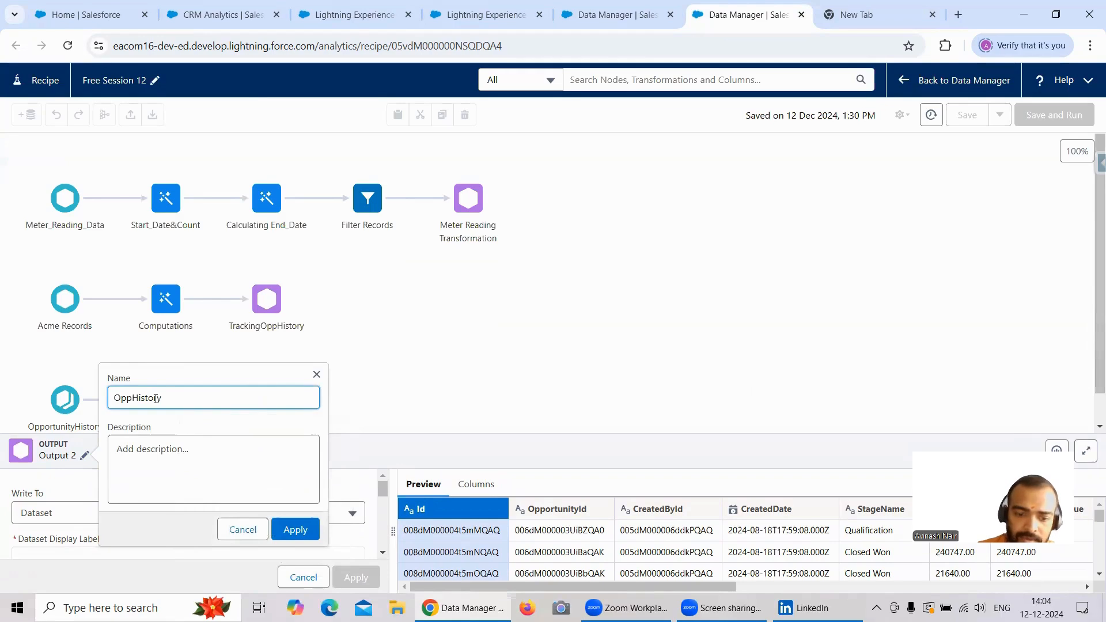
{"action": "type", "text": "Dataset"}
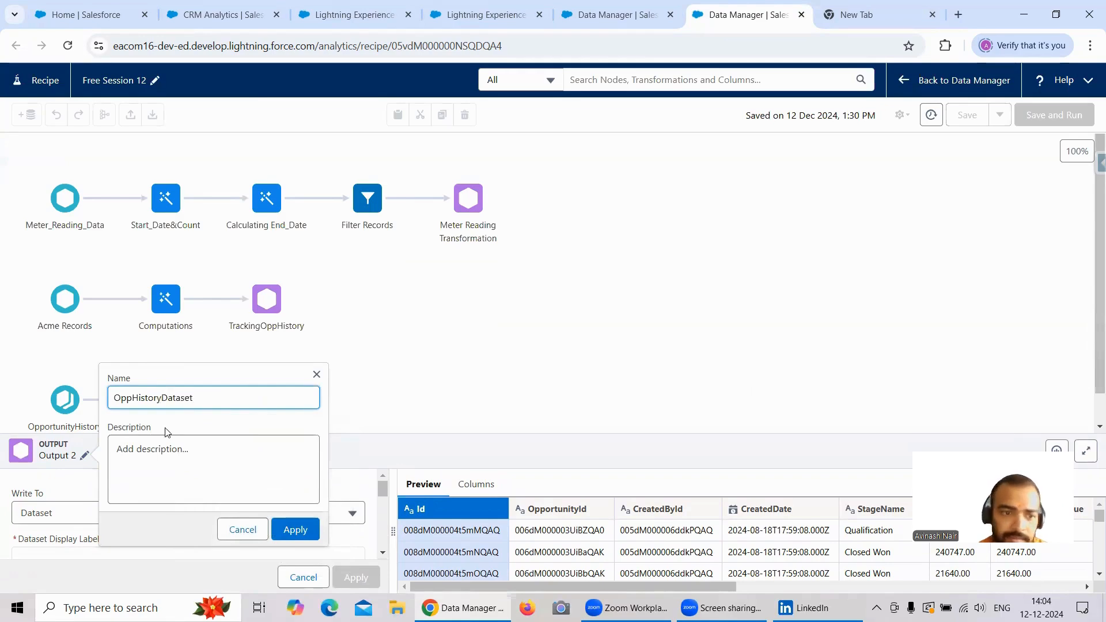
{"action": "left_click", "coordinate": [295, 529]}
Set the output node's dataset display label to OppHistoryDataset
{"action": "scroll", "coordinate": [273, 501], "scroll_direction": "down", "scroll_amount": 1}
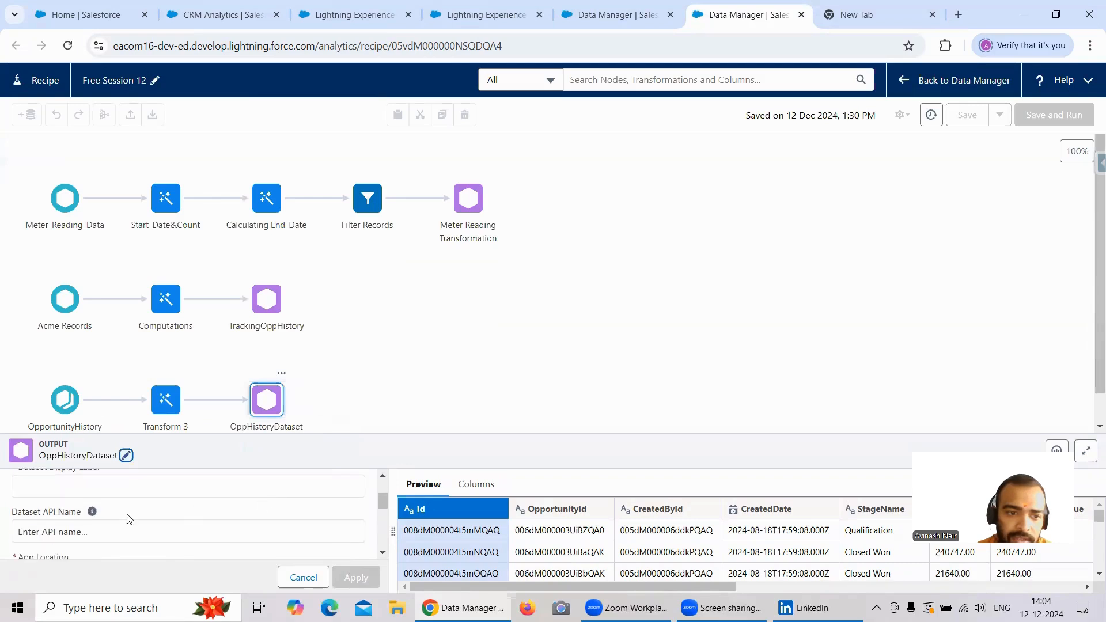
{"action": "left_click", "coordinate": [96, 532]}
{"action": "left_click", "coordinate": [100, 490]}
{"action": "type", "text": "duration of stage"}
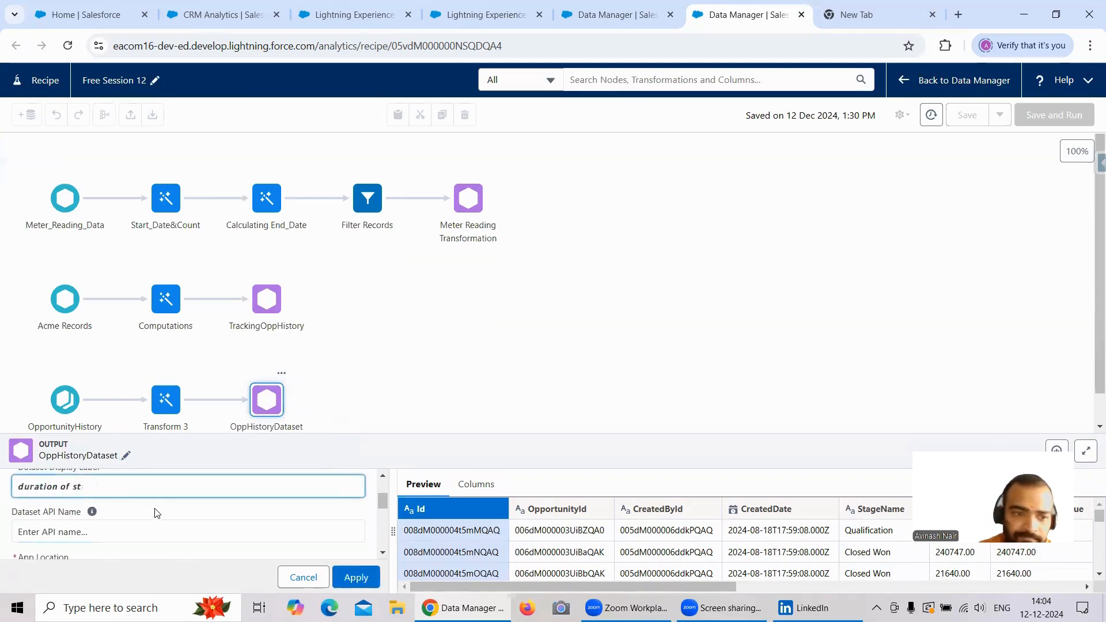
{"action": "key", "text": "BackSpace"}
{"action": "key", "text": "BackSpace"}
{"action": "key", "text": "BackSpace"}
{"action": "key", "text": "BackSpace"}
{"action": "key", "text": "BackSpace"}
{"action": "key", "text": "BackSpace"}
{"action": "key", "text": "BackSpace"}
{"action": "key", "text": "BackSpace"}
{"action": "key", "text": "BackSpace"}
{"action": "key", "text": "BackSpace"}
{"action": "key", "text": "BackSpace"}
{"action": "type", "text": "OppHistoryDataset"}
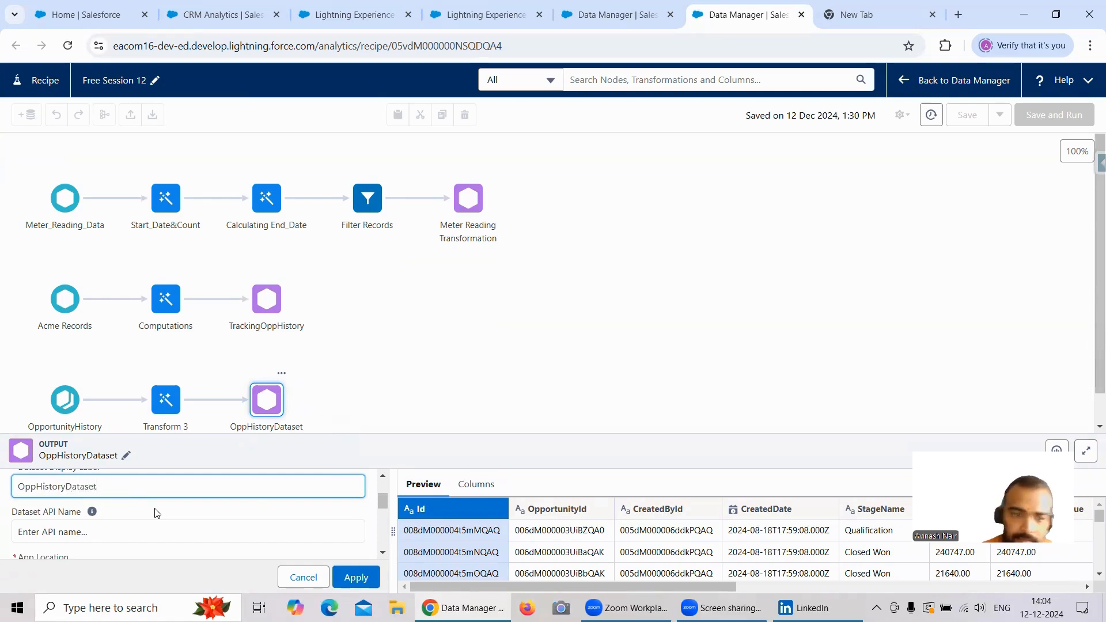
Change the output dataset's app location to Recipe Dataset and apply the output settings
{"action": "scroll", "coordinate": [157, 512], "scroll_direction": "down", "scroll_amount": 2}
{"action": "left_click", "coordinate": [115, 508]}
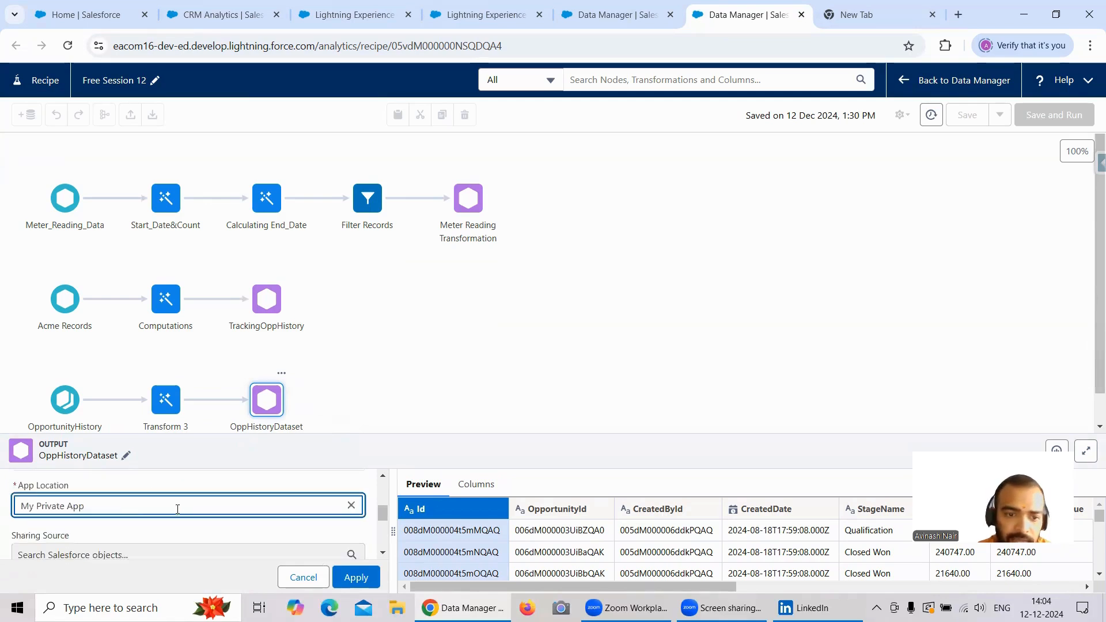
{"action": "left_click", "coordinate": [351, 505]}
{"action": "left_click", "coordinate": [267, 505]}
{"action": "type", "text": "Re"}
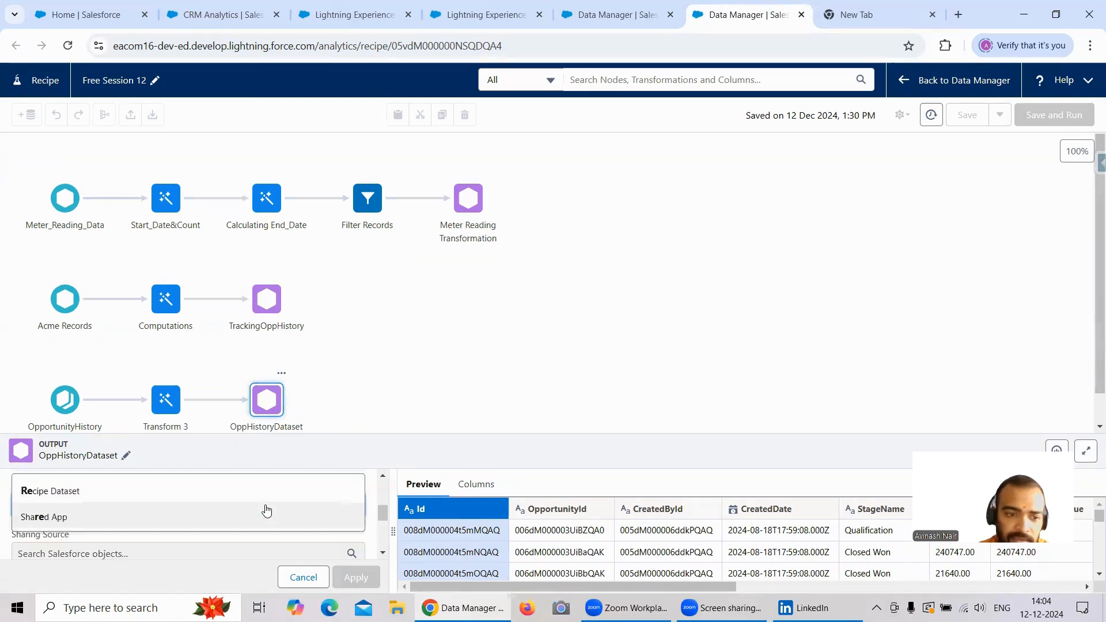
{"action": "left_click", "coordinate": [187, 492]}
{"action": "left_click", "coordinate": [356, 577]}
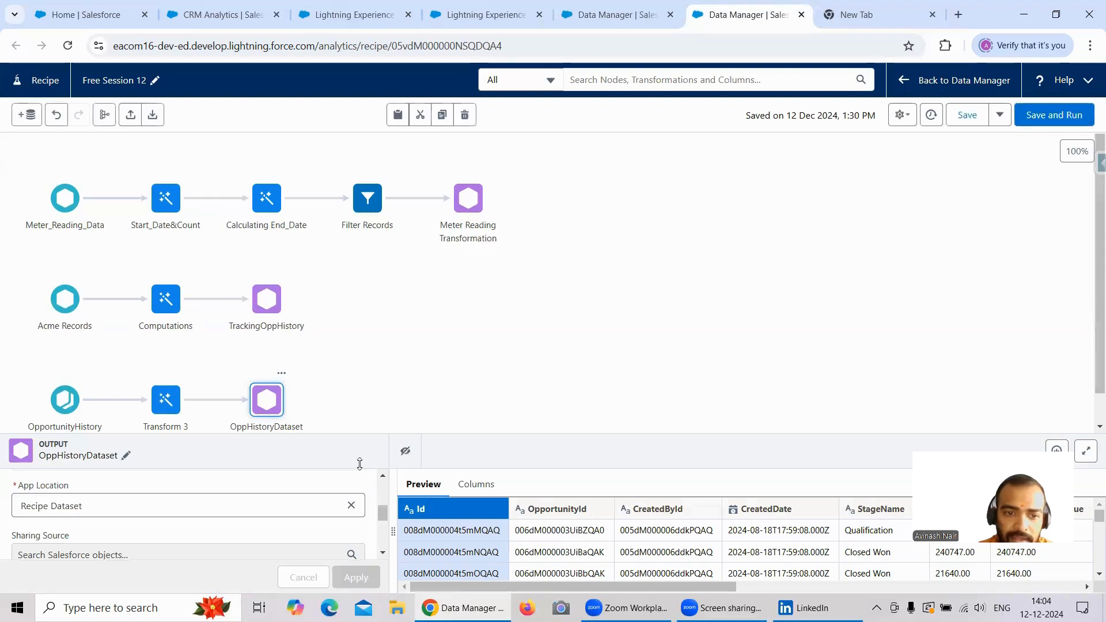
{"action": "left_click", "coordinate": [365, 375]}
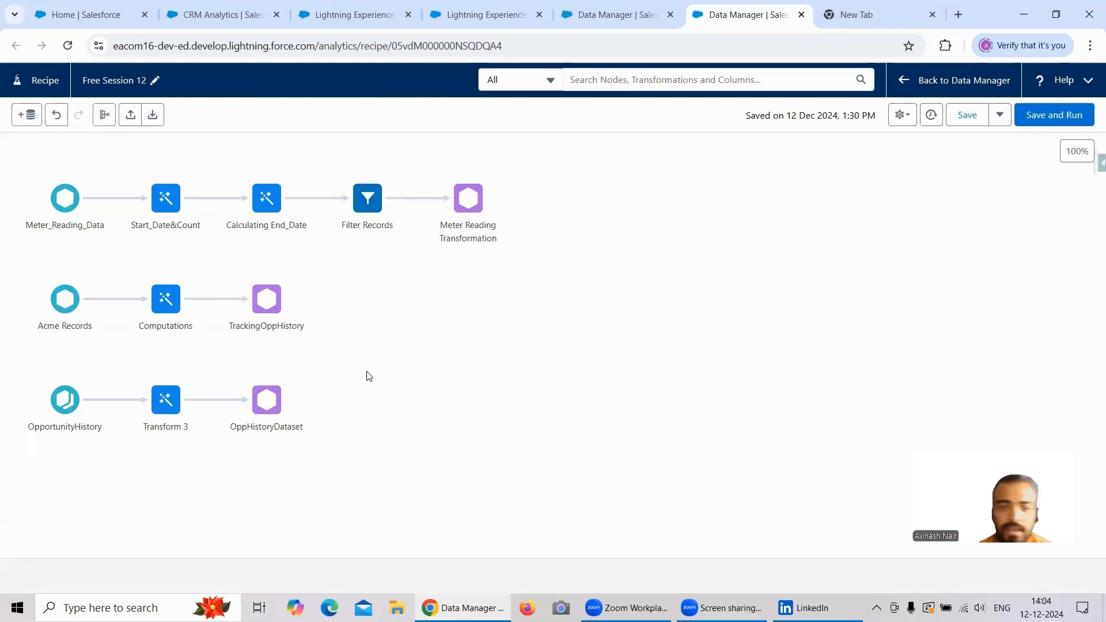
Rename the Transform 3 node ComputationsOnOppHistory, matching the corresponding compute node in the Free Session 8 dataflow
{"action": "left_click", "coordinate": [617, 31]}
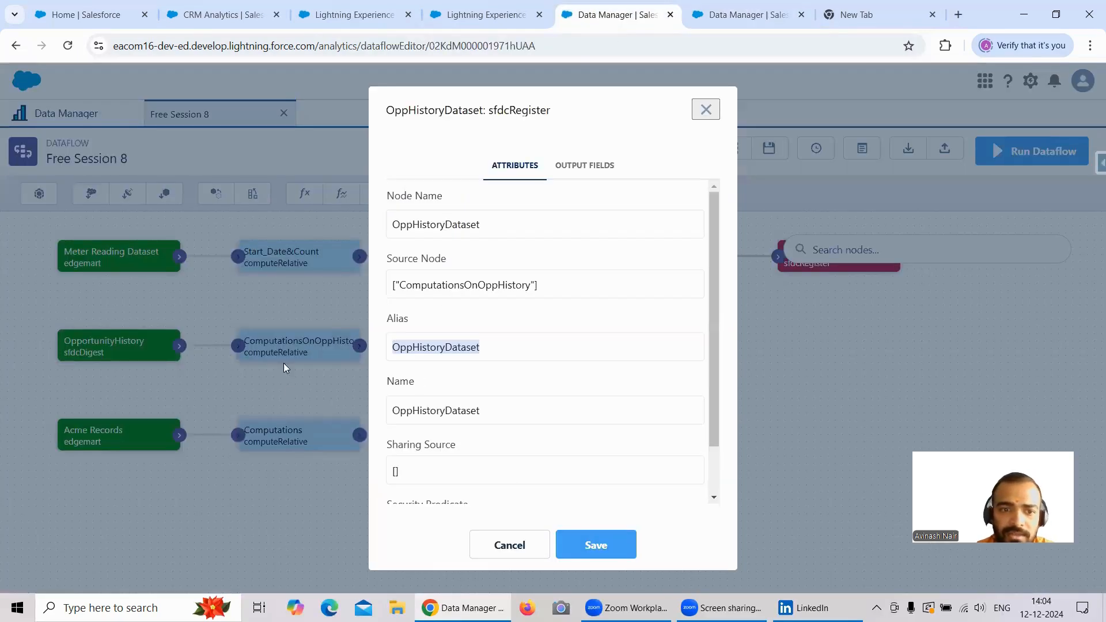
{"action": "left_click", "coordinate": [751, 23]}
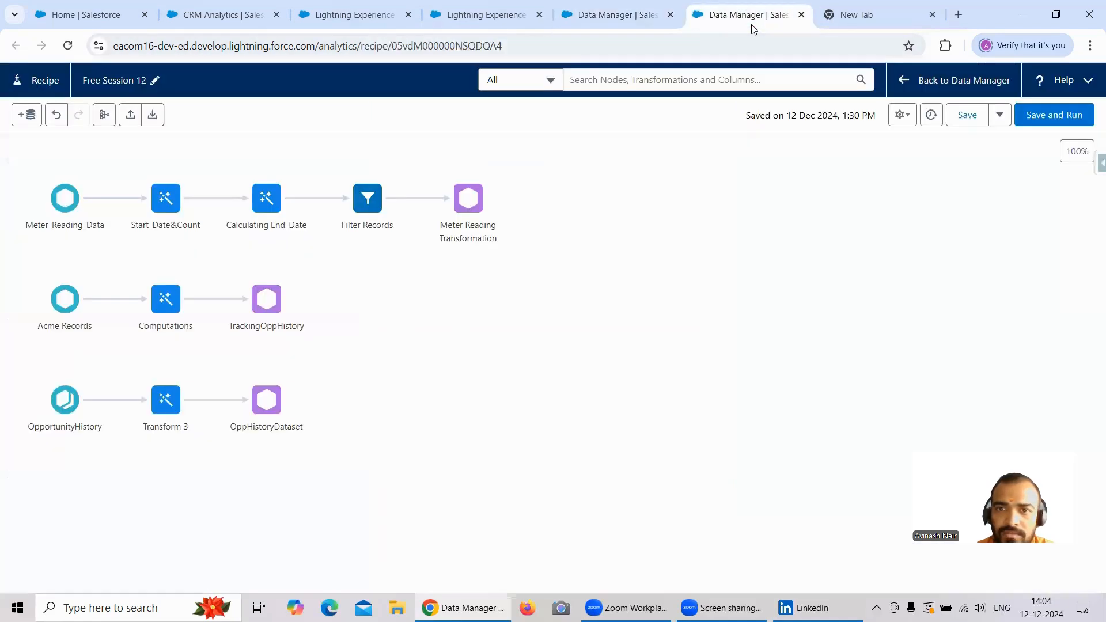
{"action": "left_click", "coordinate": [172, 410]}
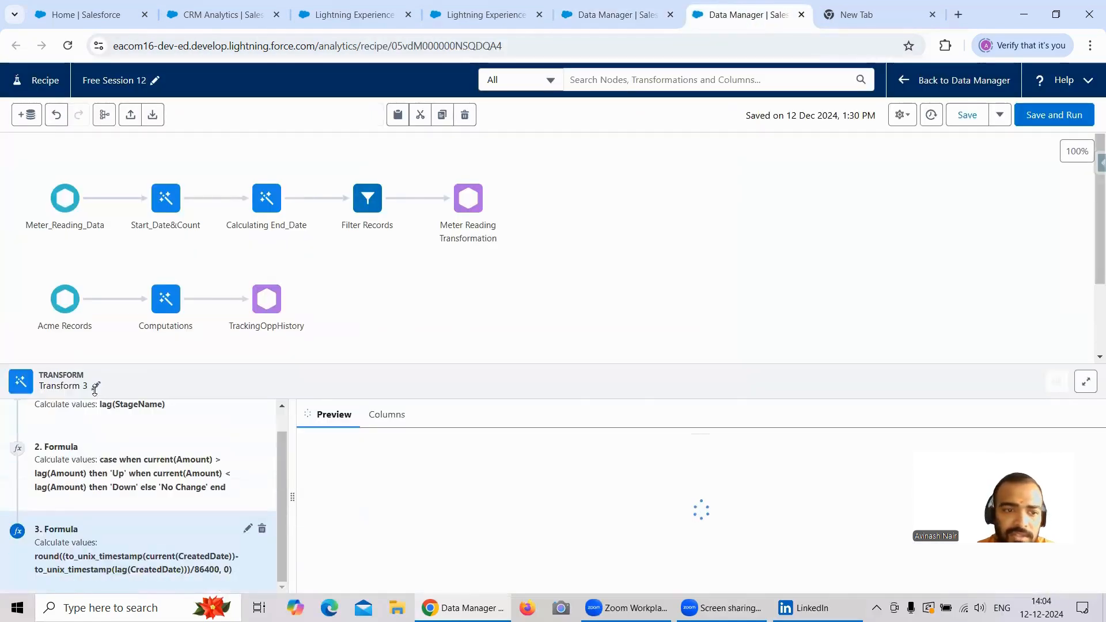
{"action": "left_click", "coordinate": [96, 388]}
{"action": "left_click", "coordinate": [177, 328]}
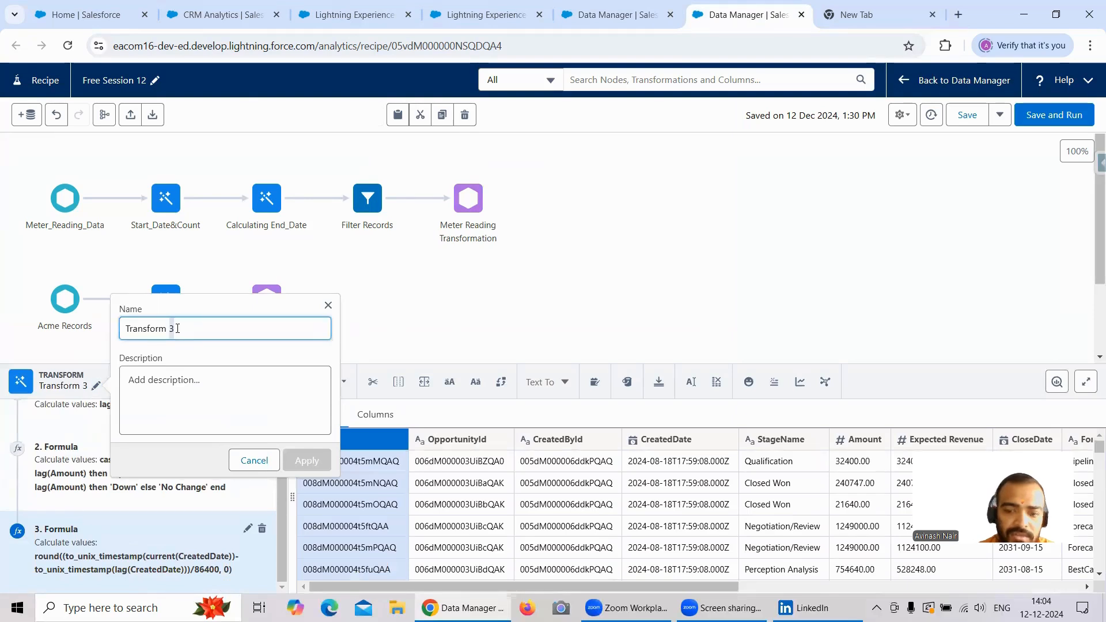
{"action": "key", "text": "BackSpace"}
{"action": "key", "text": "BackSpace"}
{"action": "key", "text": "BackSpace"}
{"action": "key", "text": "BackSpace"}
{"action": "key", "text": "BackSpace"}
{"action": "key", "text": "BackSpace"}
{"action": "key", "text": "BackSpace"}
{"action": "key", "text": "BackSpace"}
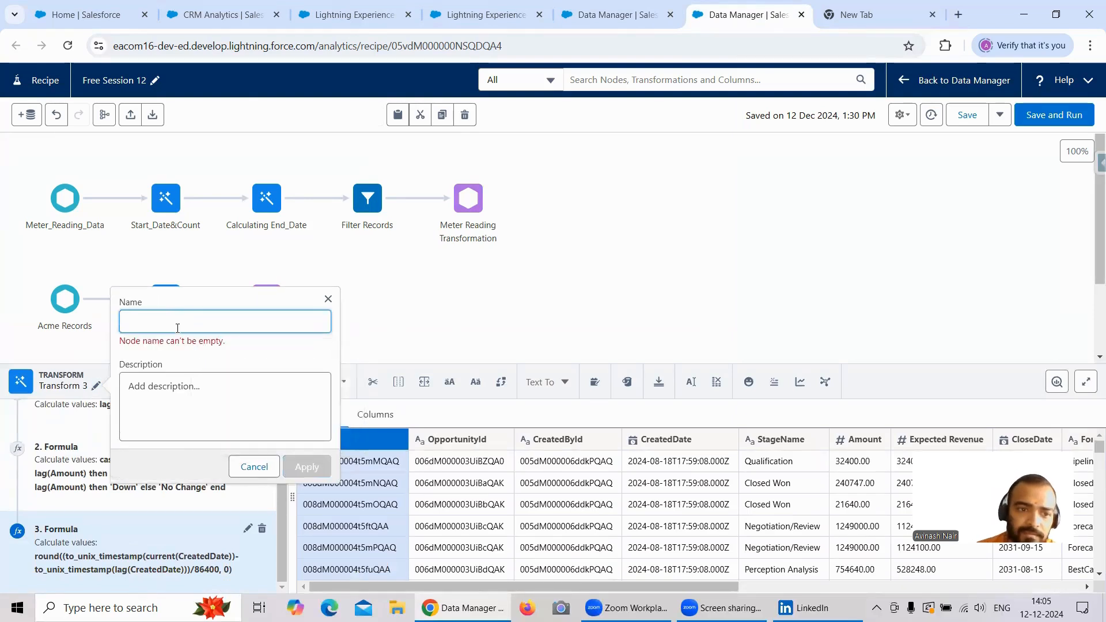
{"action": "type", "text": "COmputat"}
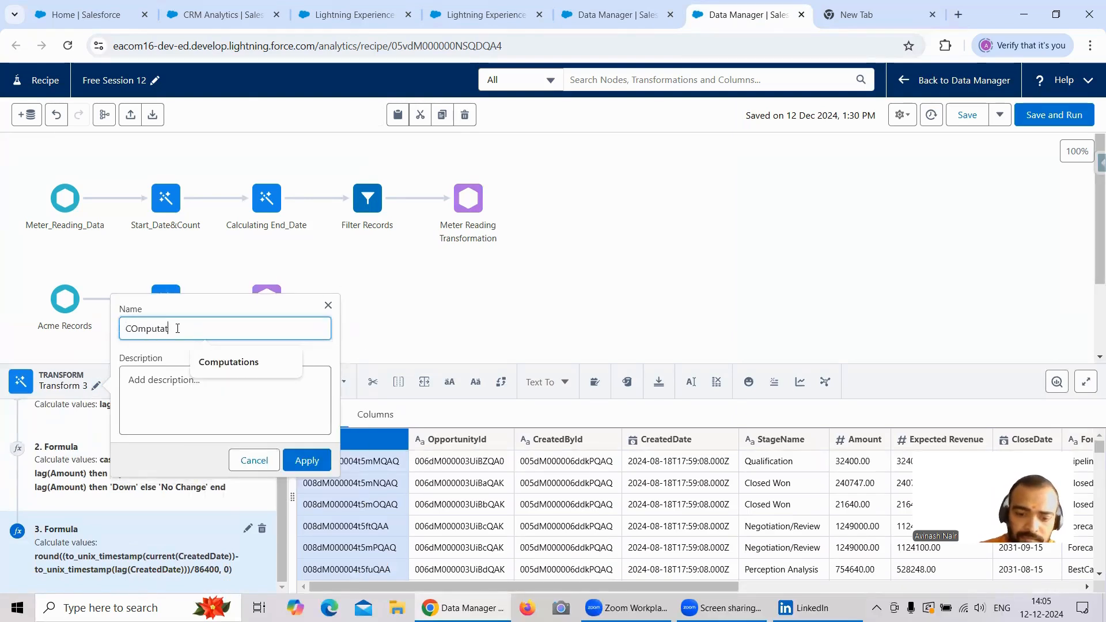
{"action": "type", "text": "ionsOnOppHistory"}
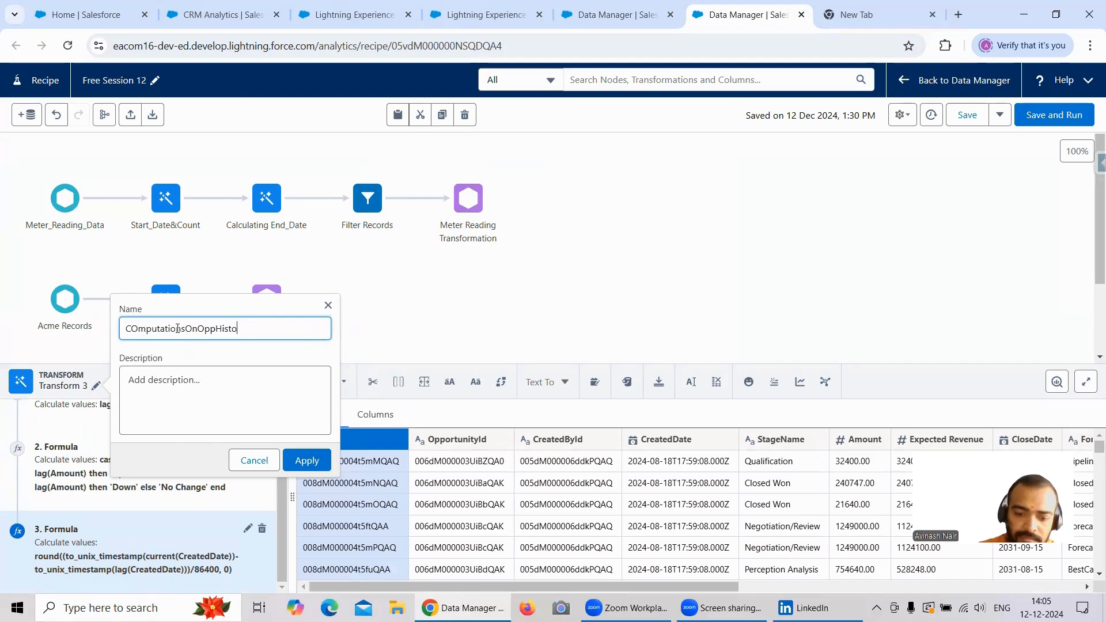
{"action": "double_click", "coordinate": [145, 330]}
{"action": "key", "text": "Home"}
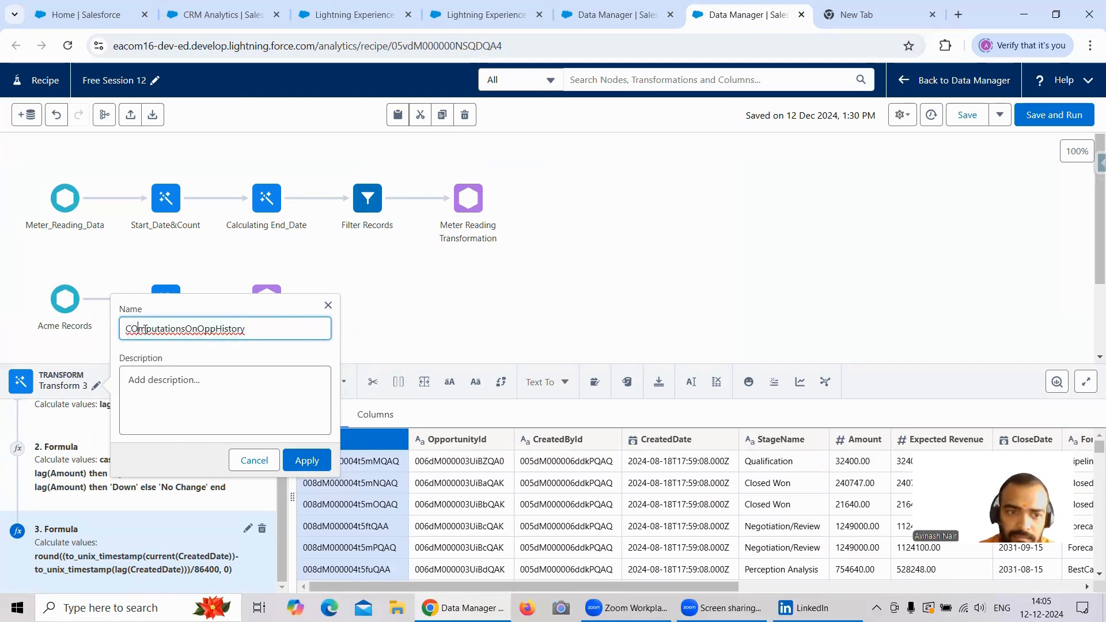
{"action": "key", "text": "BackSpace"}
{"action": "type", "text": "o"}
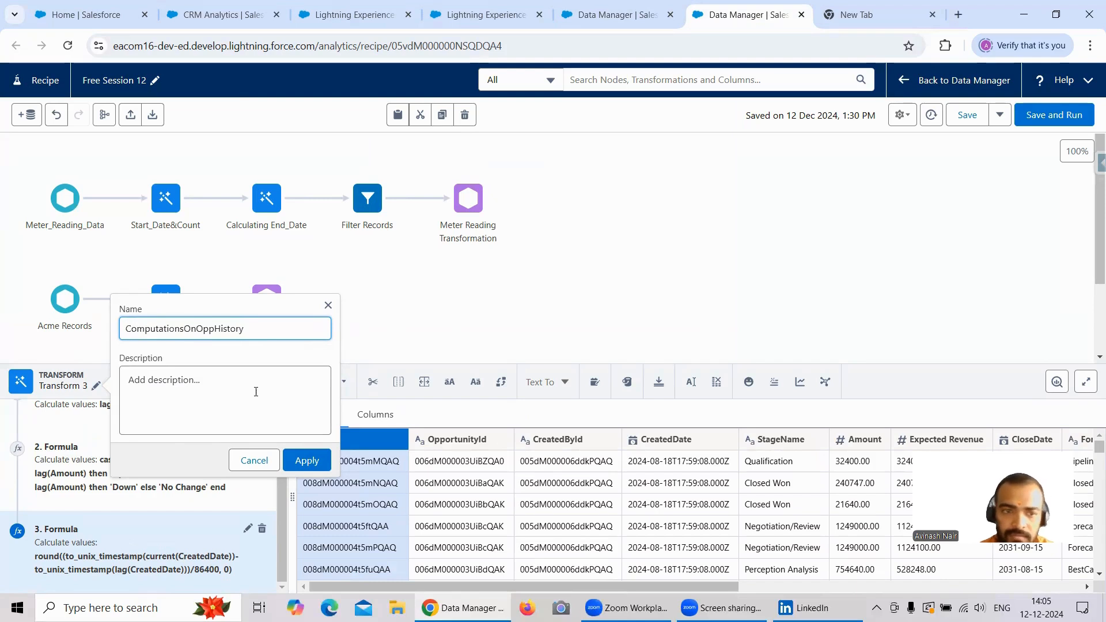
{"action": "left_click", "coordinate": [307, 460]}
{"action": "left_click", "coordinate": [485, 322]}
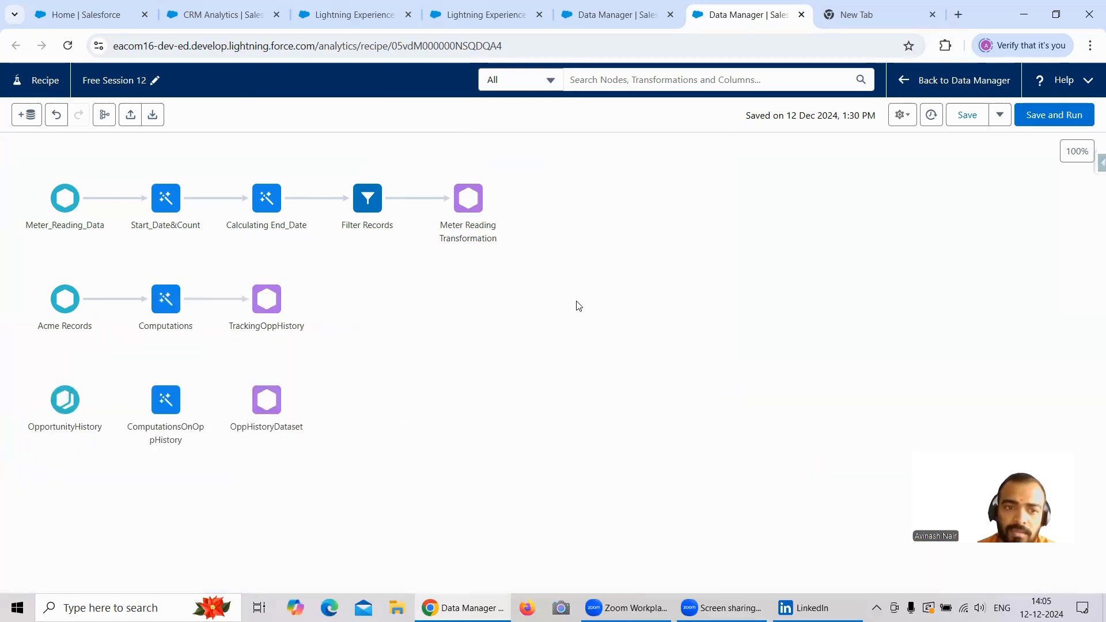
Save and run the Free Session 12 recipe
{"action": "left_click", "coordinate": [1063, 117]}
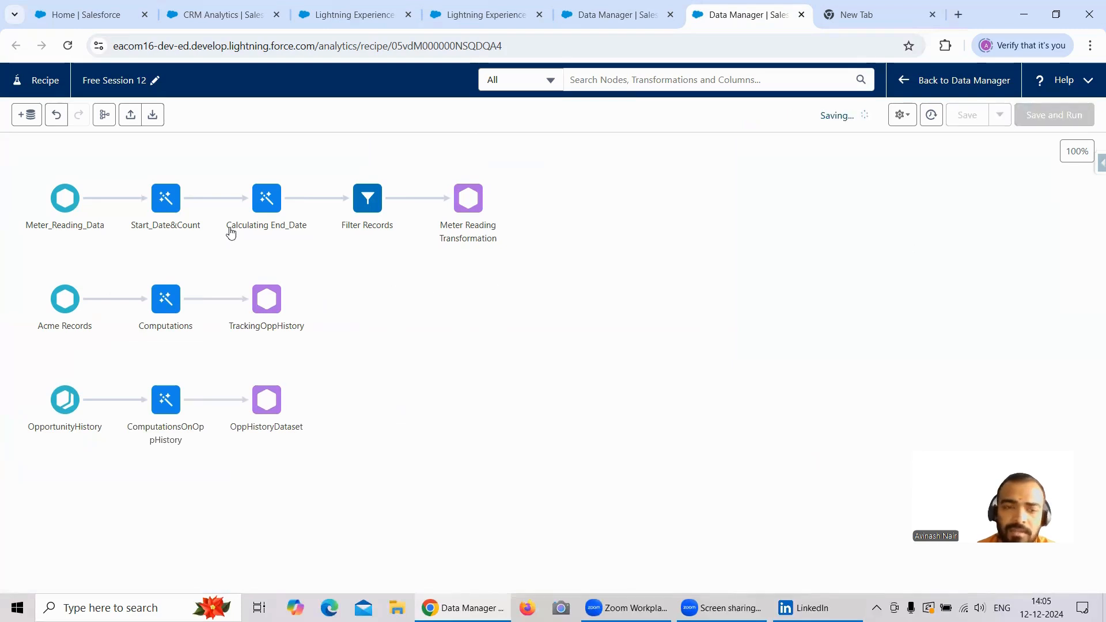
Review the formulas and data preview of the Start_Date&Count and Calculating End_Date transform nodes
{"action": "left_click", "coordinate": [166, 219]}
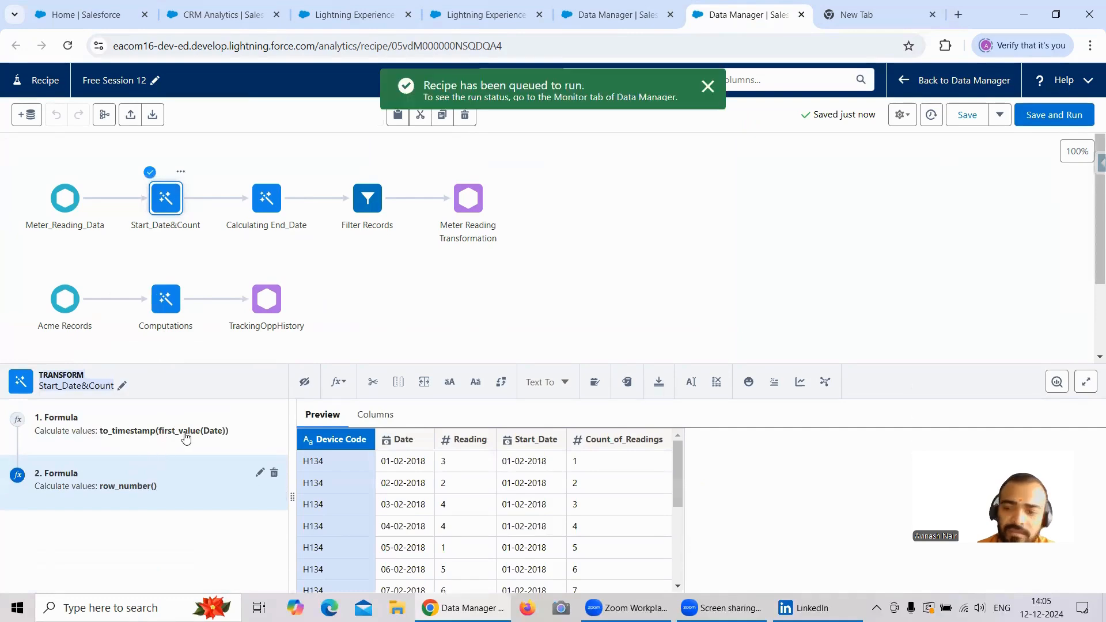
{"action": "left_click", "coordinate": [267, 208]}
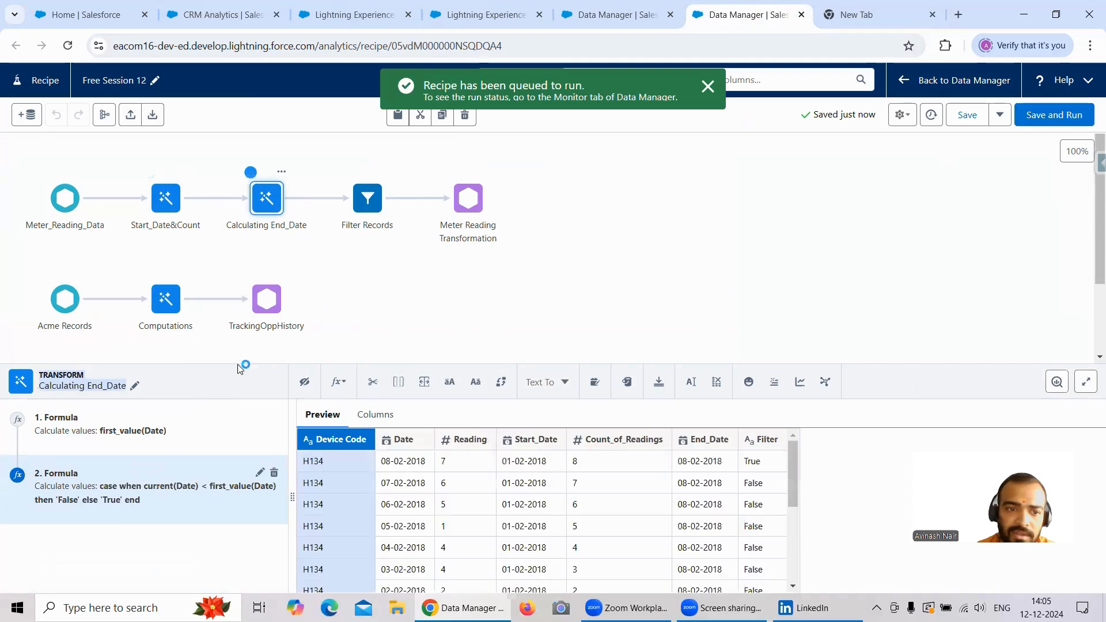
{"action": "left_click", "coordinate": [257, 208]}
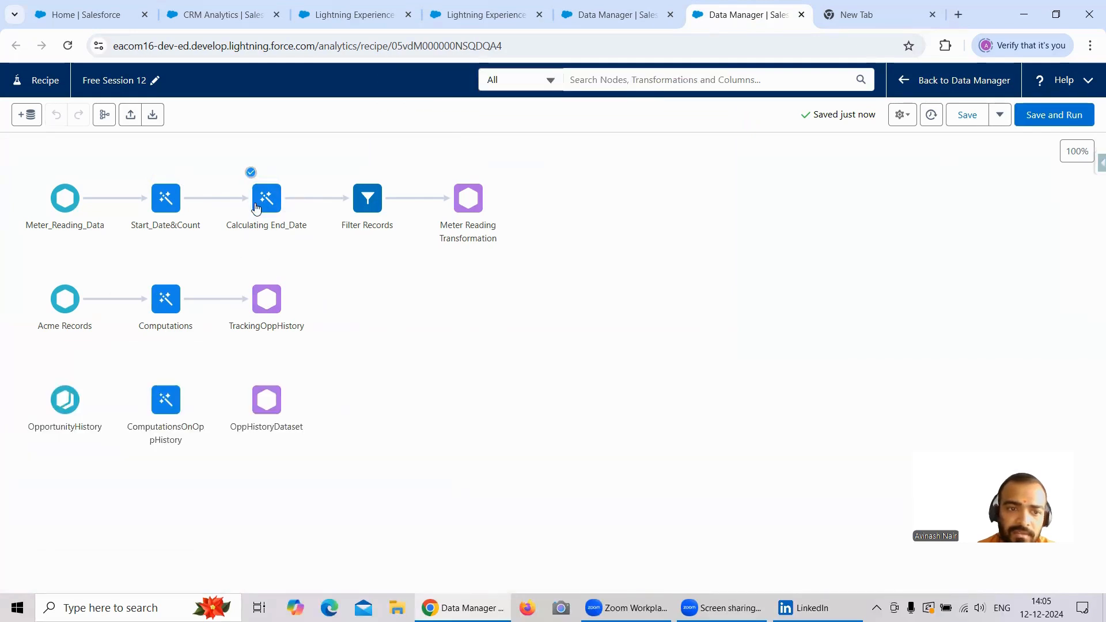
{"action": "left_click", "coordinate": [260, 207]}
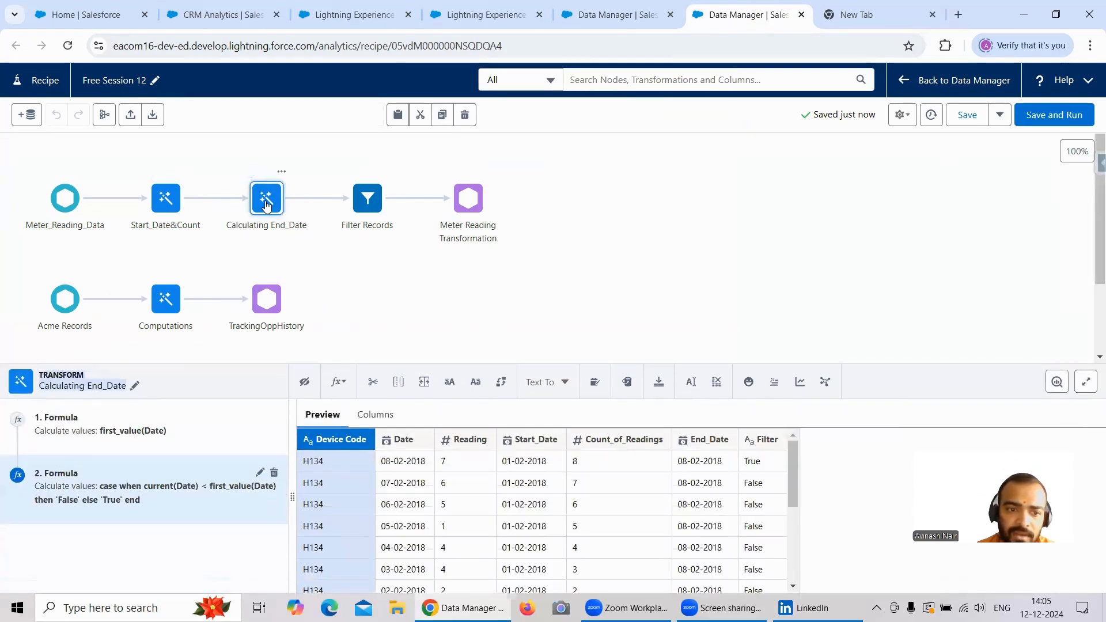
Review the formulas and data previews of the Start_Date&Count and Computations transform nodes
{"action": "left_click", "coordinate": [167, 215]}
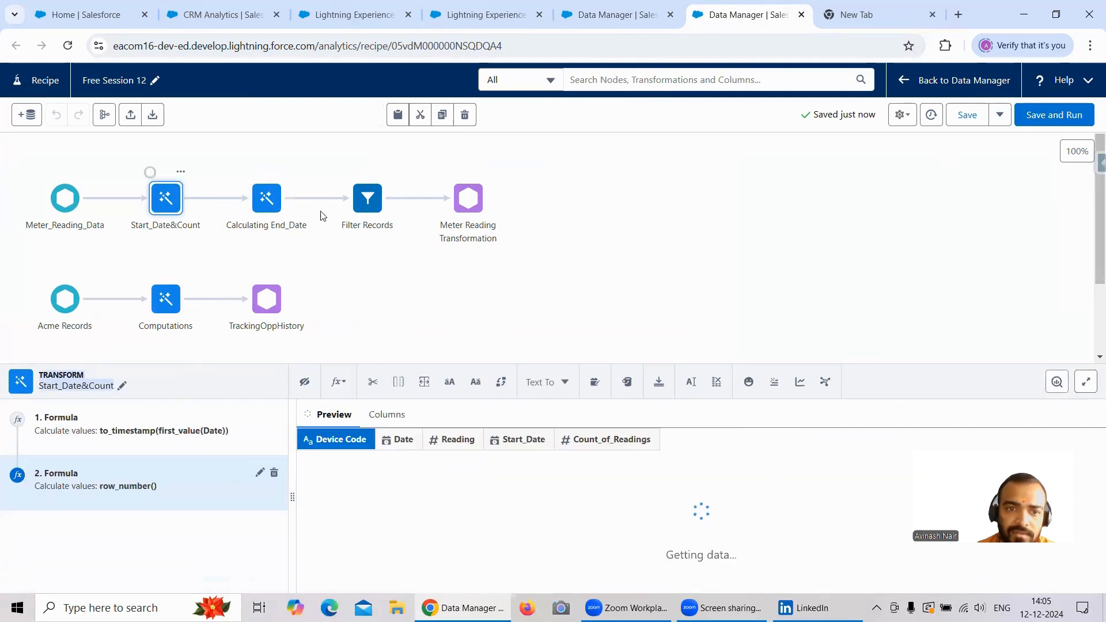
{"action": "left_click", "coordinate": [156, 312]}
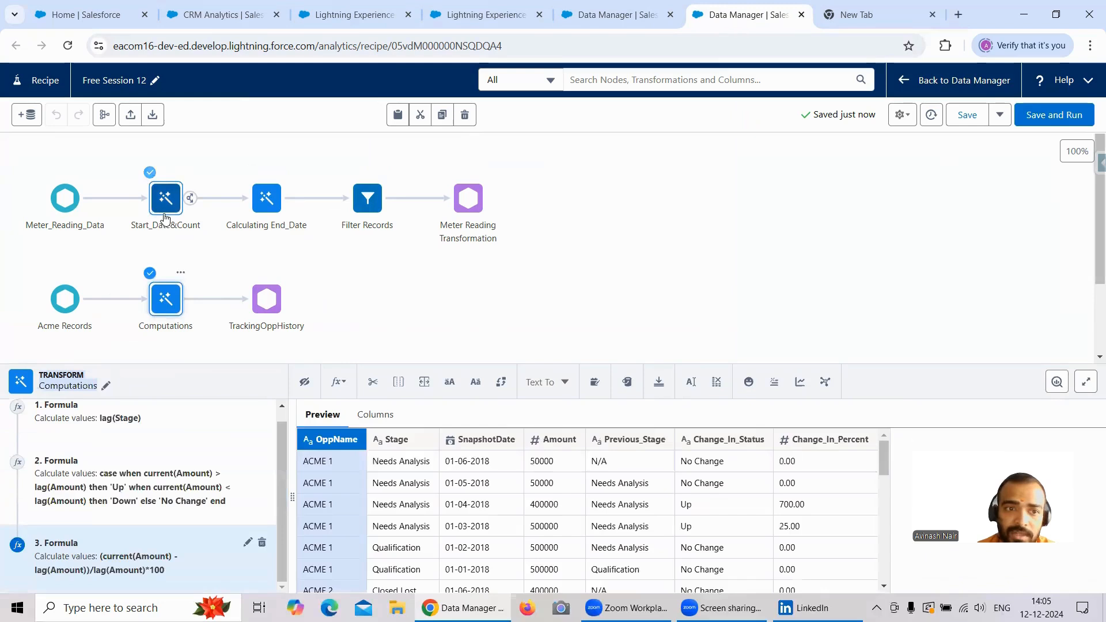
{"action": "left_click", "coordinate": [165, 218]}
{"action": "left_click", "coordinate": [153, 342]}
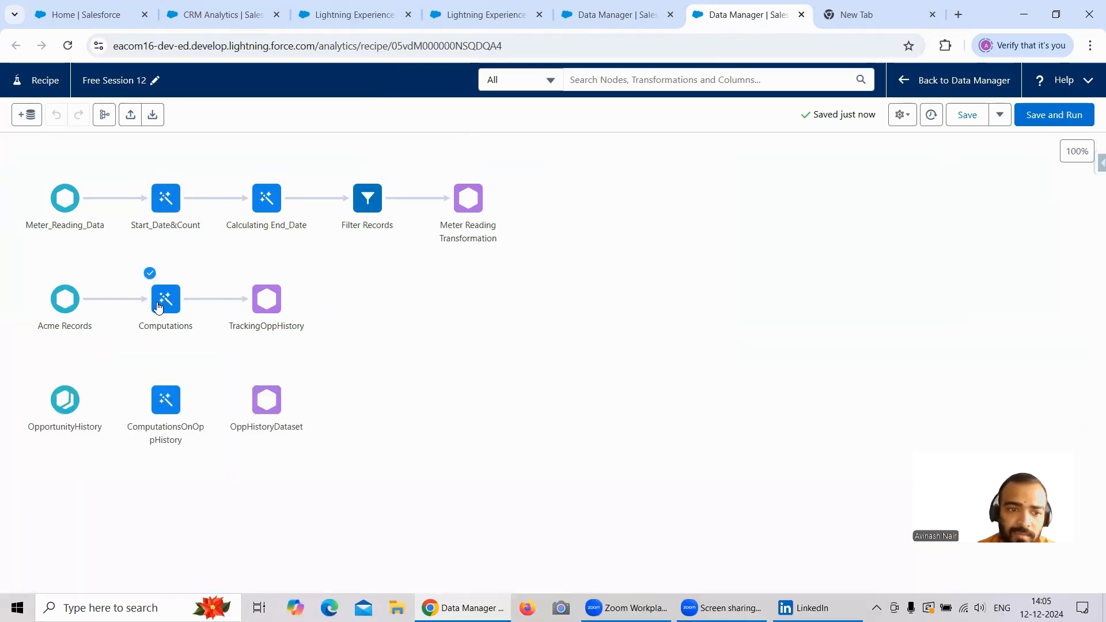
{"action": "left_click", "coordinate": [168, 306]}
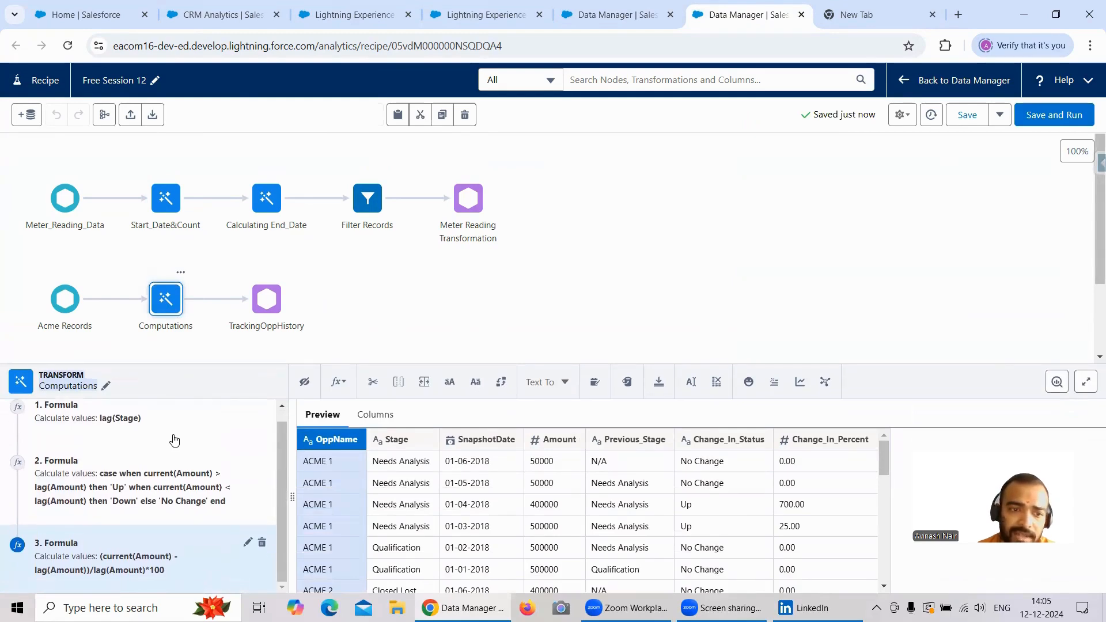
{"action": "left_click", "coordinate": [235, 353]}
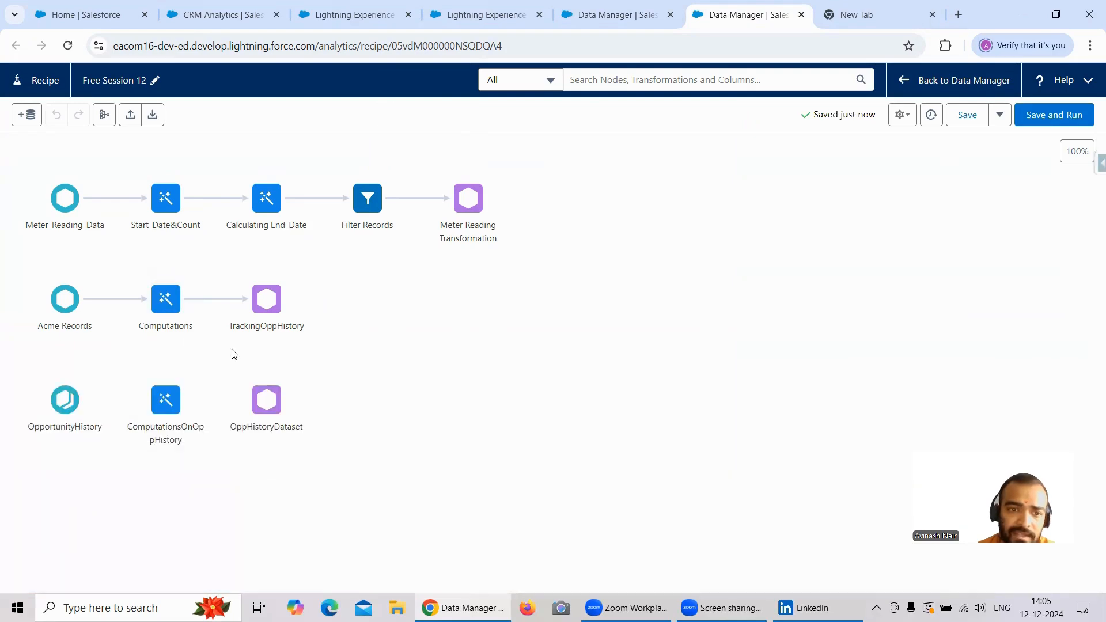
Examine the three formulas and the data preview of the ComputationsOnOppHistory transform node
{"action": "left_click", "coordinate": [167, 414]}
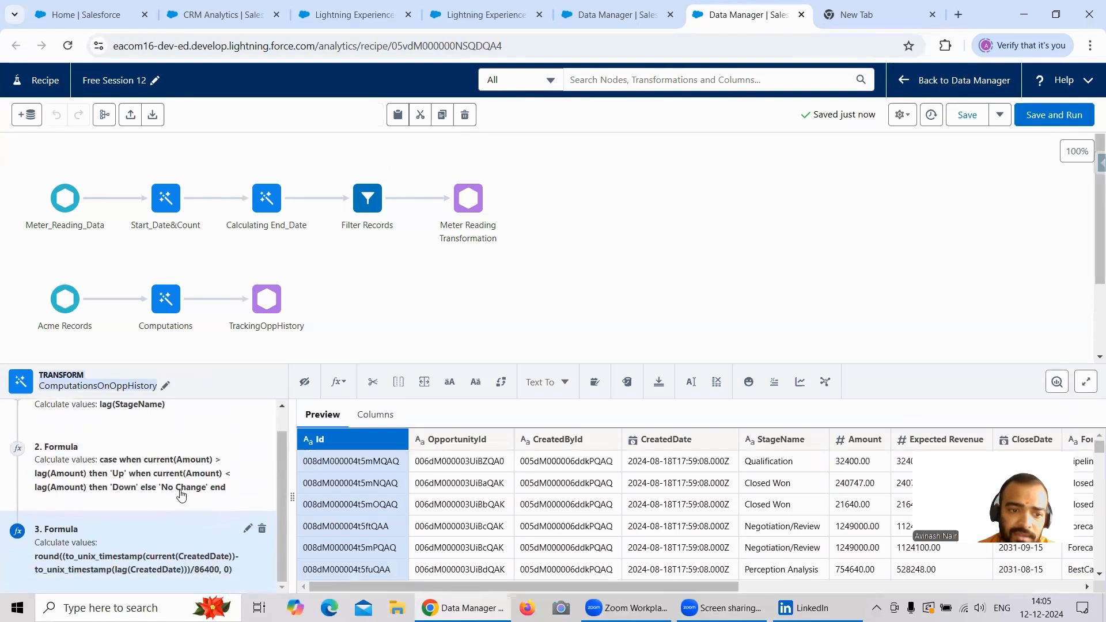
{"action": "scroll", "coordinate": [181, 497], "scroll_direction": "up", "scroll_amount": 1}
{"action": "scroll", "coordinate": [182, 496], "scroll_direction": "down", "scroll_amount": 1}
{"action": "scroll", "coordinate": [182, 496], "scroll_direction": "up", "scroll_amount": 1}
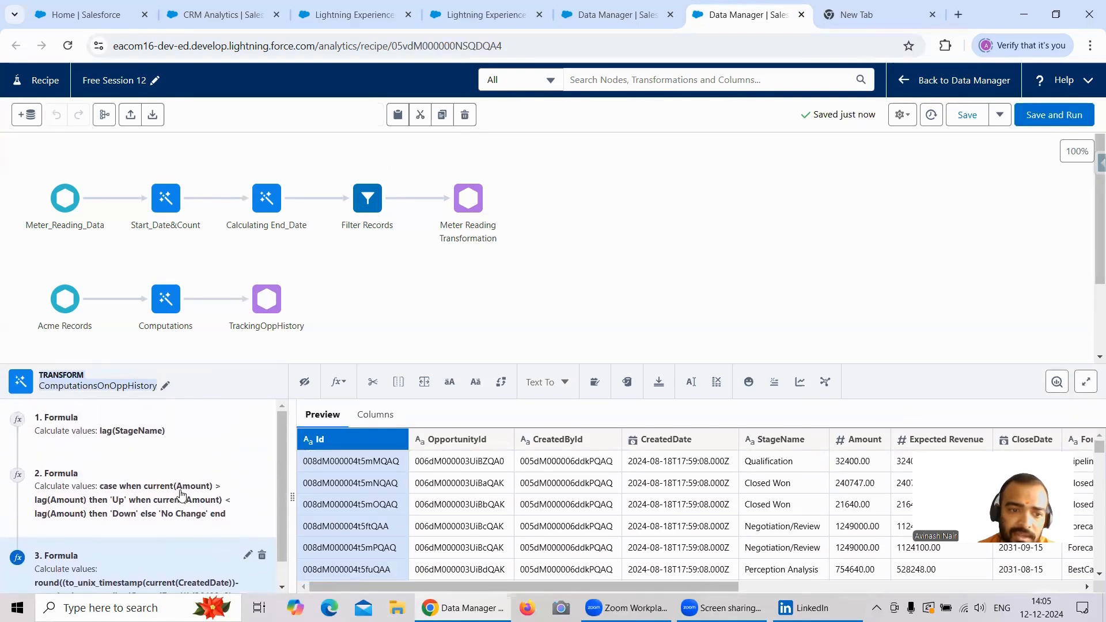
{"action": "left_click", "coordinate": [378, 332]}
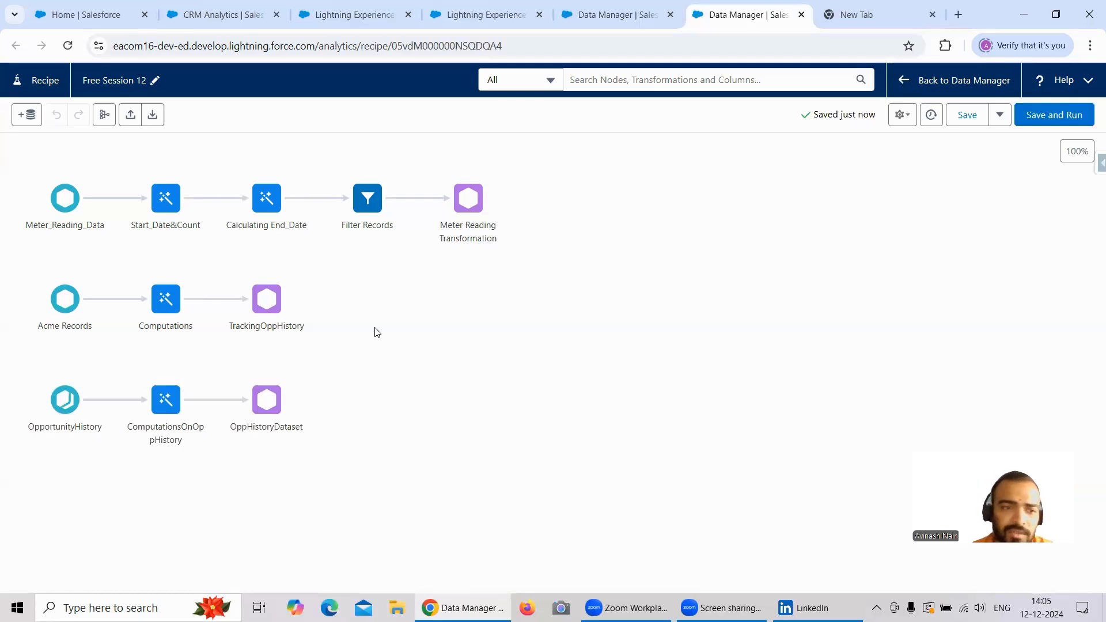
Start adding new input data to the Free Session 12 recipe
{"action": "left_click", "coordinate": [266, 300]}
{"action": "left_click", "coordinate": [64, 200]}
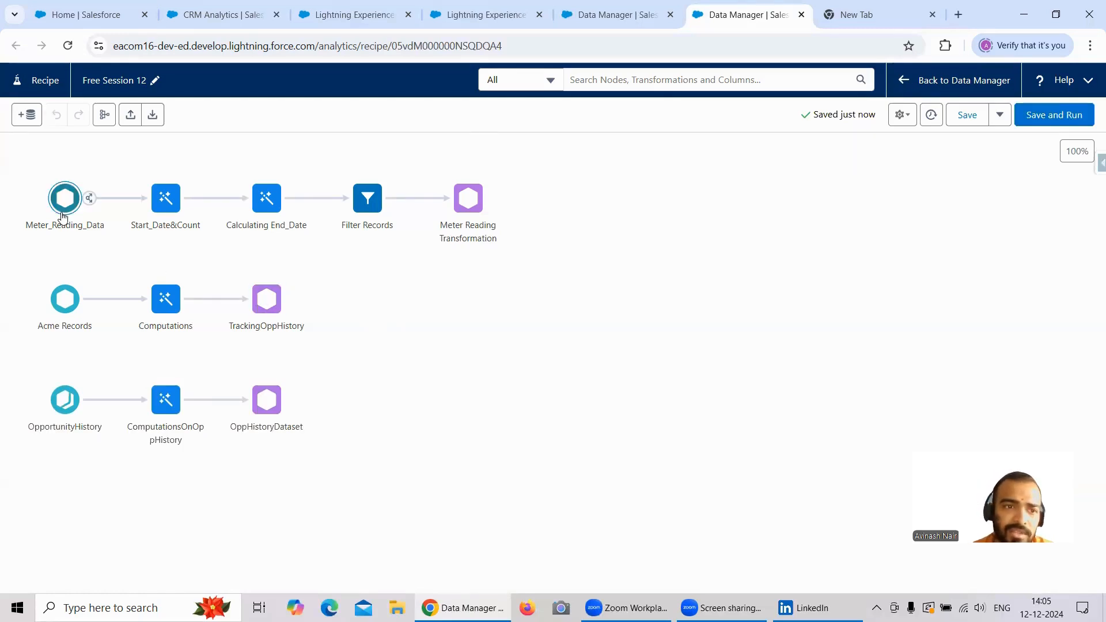
{"action": "left_click", "coordinate": [27, 115]}
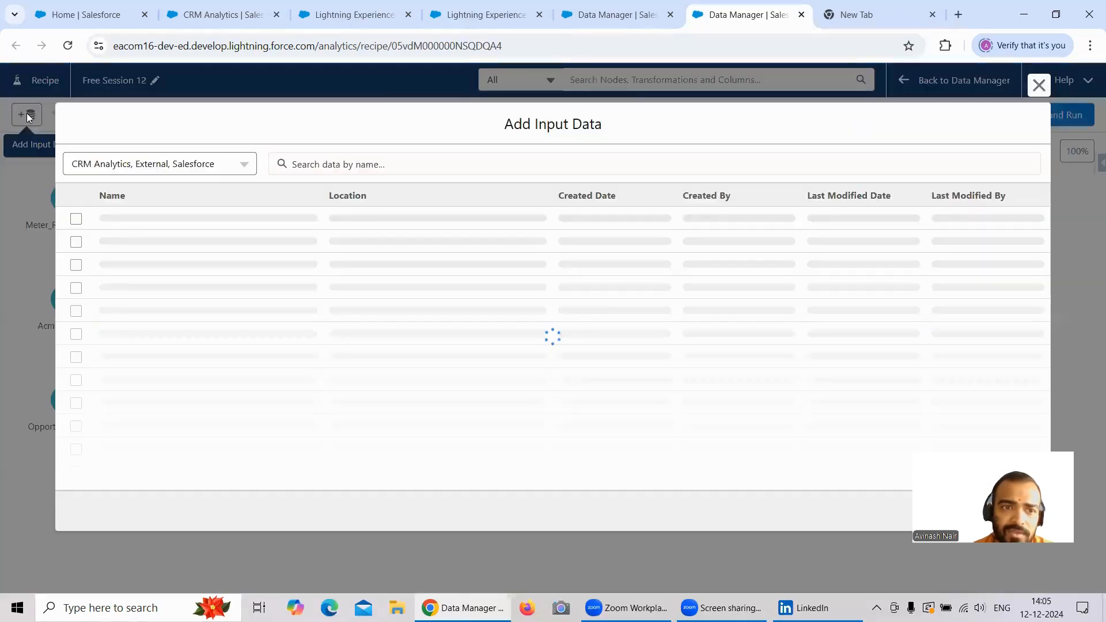
{"action": "left_click", "coordinate": [201, 163]}
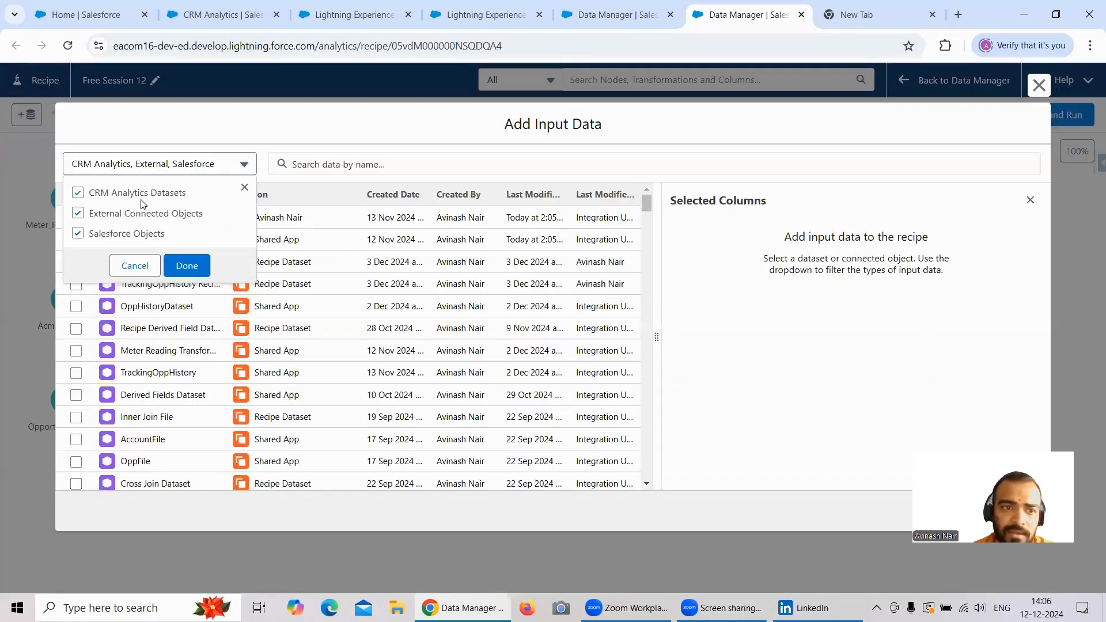
{"action": "left_click", "coordinate": [107, 214]}
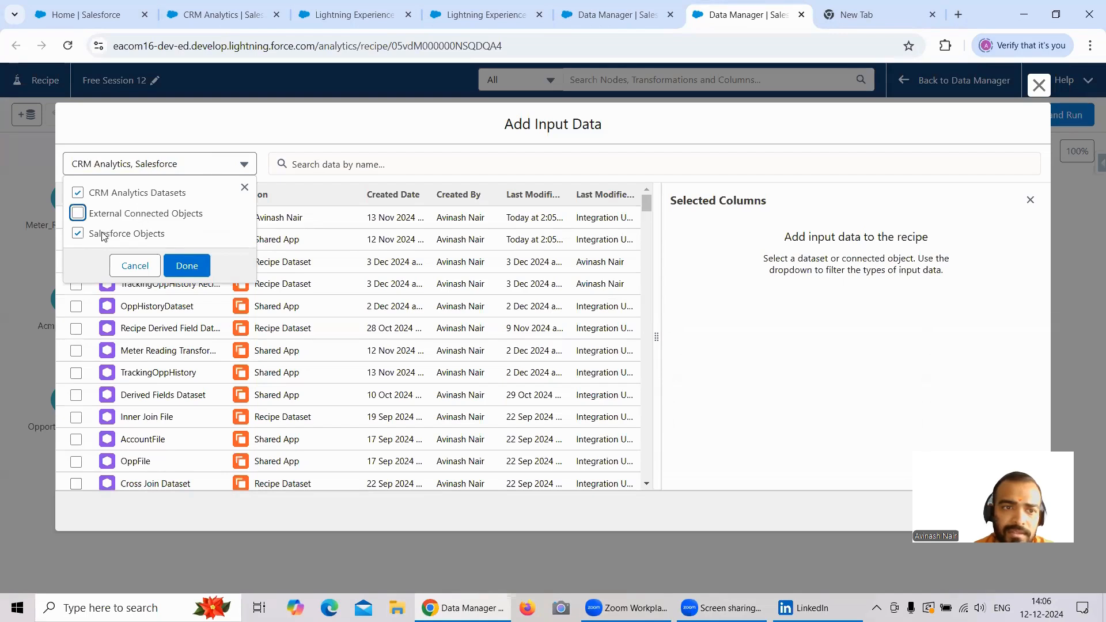
{"action": "left_click", "coordinate": [105, 234]}
{"action": "left_click", "coordinate": [333, 167]}
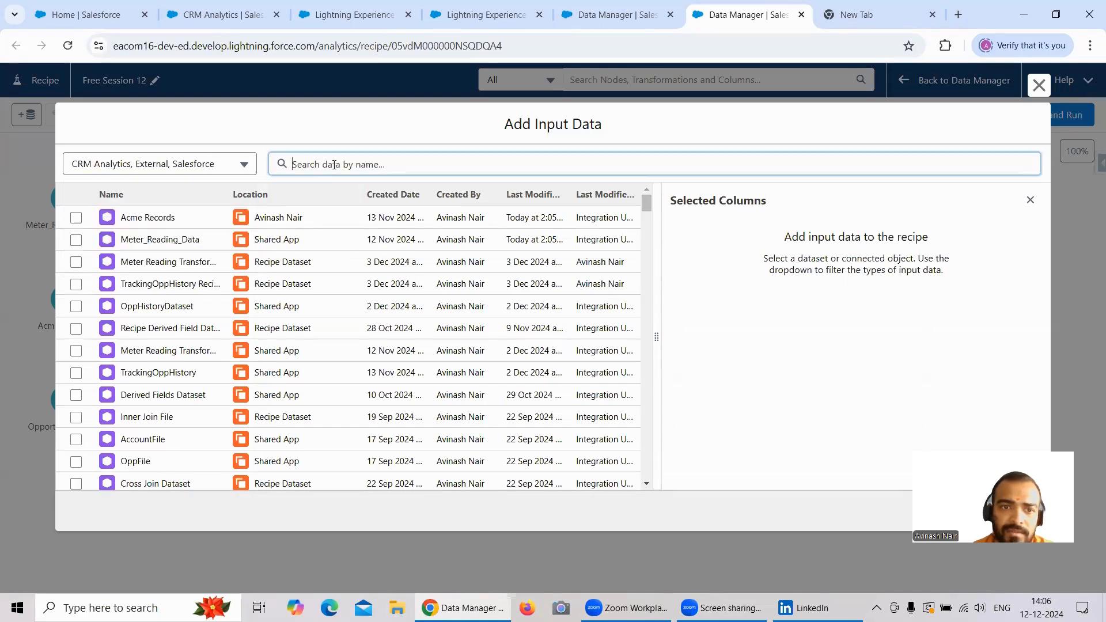
Restrict the input data list to CRM Analytics Datasets, excluding External Connected Objects and Salesforce Objects
{"action": "left_click", "coordinate": [231, 167]}
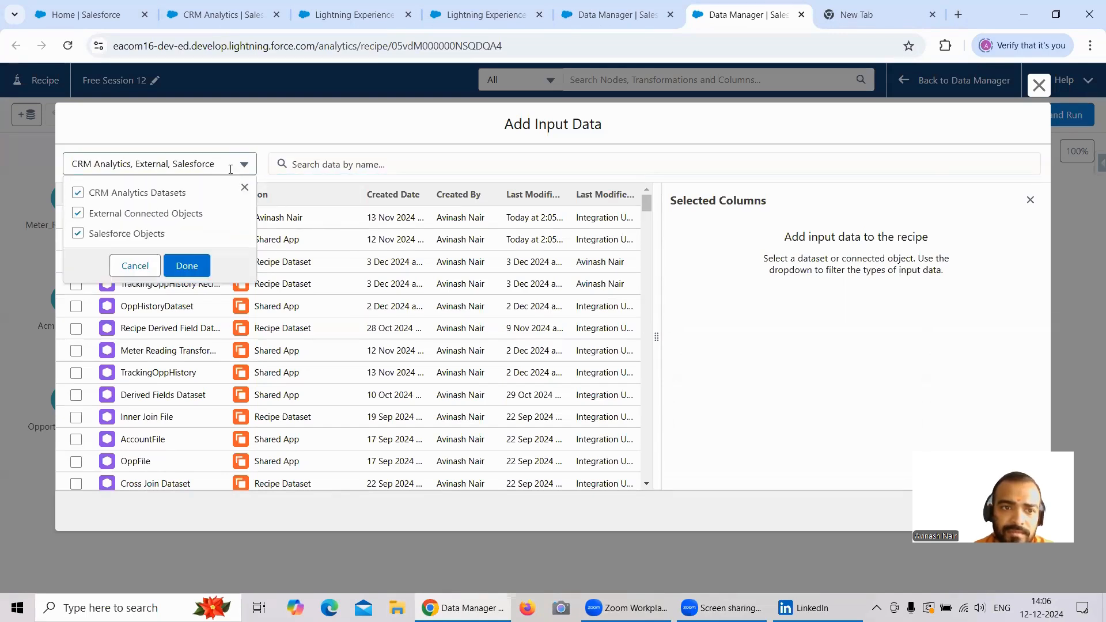
{"action": "left_click", "coordinate": [112, 217]}
{"action": "left_click", "coordinate": [105, 234]}
{"action": "left_click", "coordinate": [181, 265]}
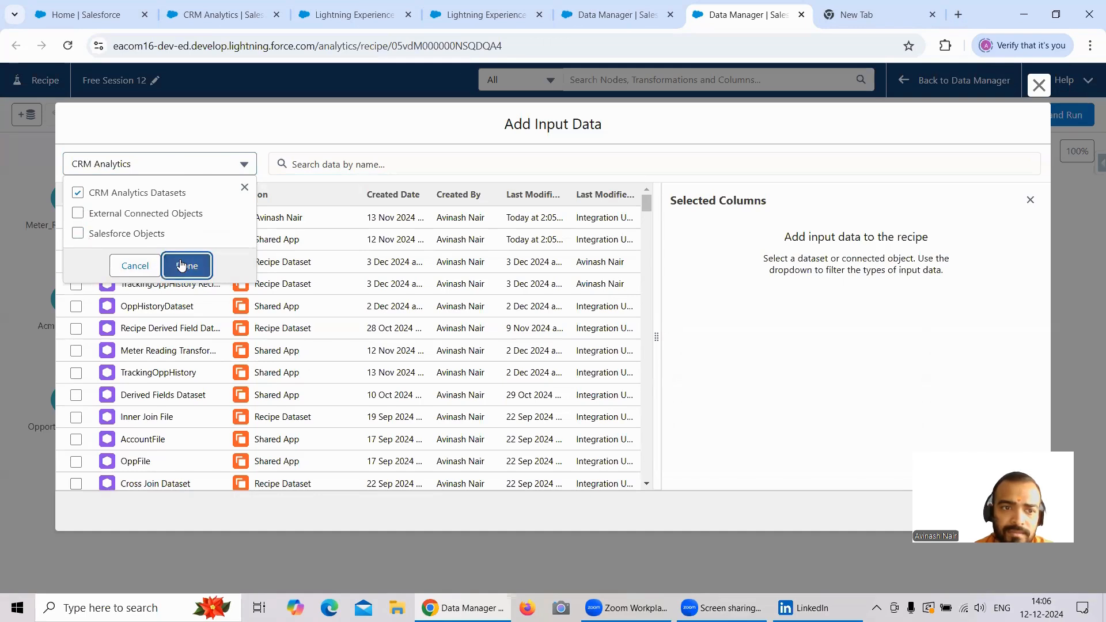
Search the datasets for "Mete" and add Meter_Reading_Data with all its columns as a recipe input
{"action": "left_click", "coordinate": [316, 166]}
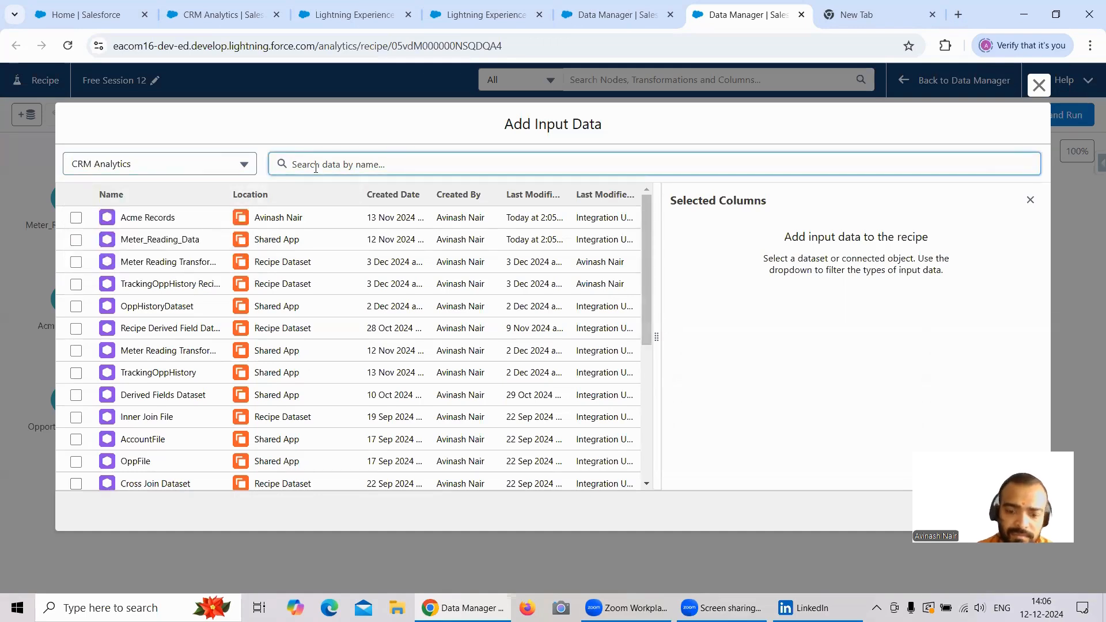
{"action": "type", "text": "Mete"}
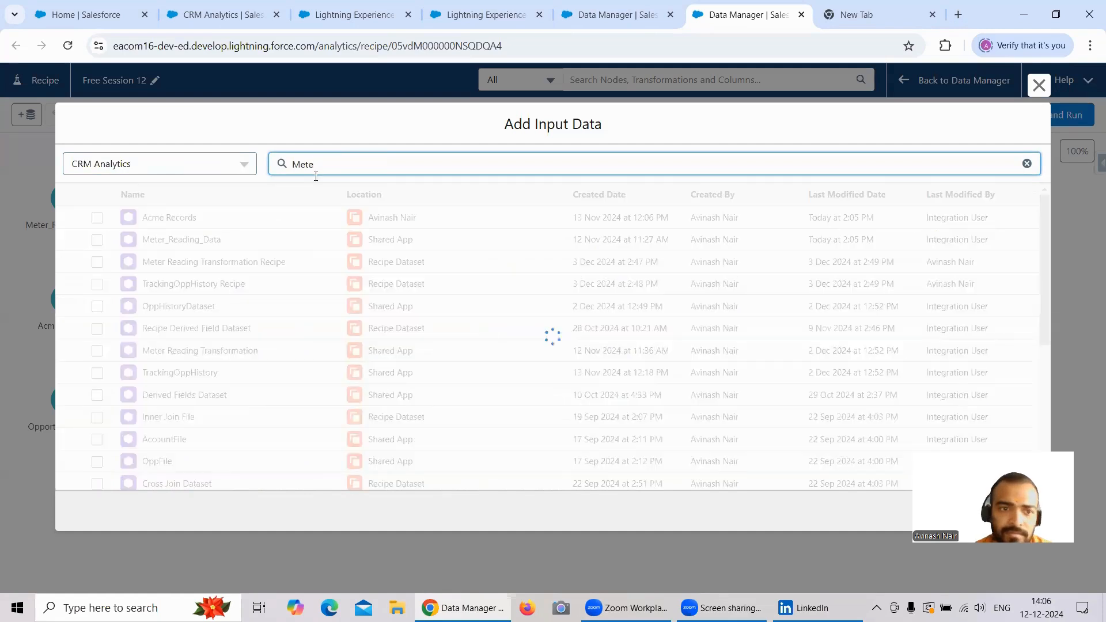
{"action": "left_click", "coordinate": [100, 218]}
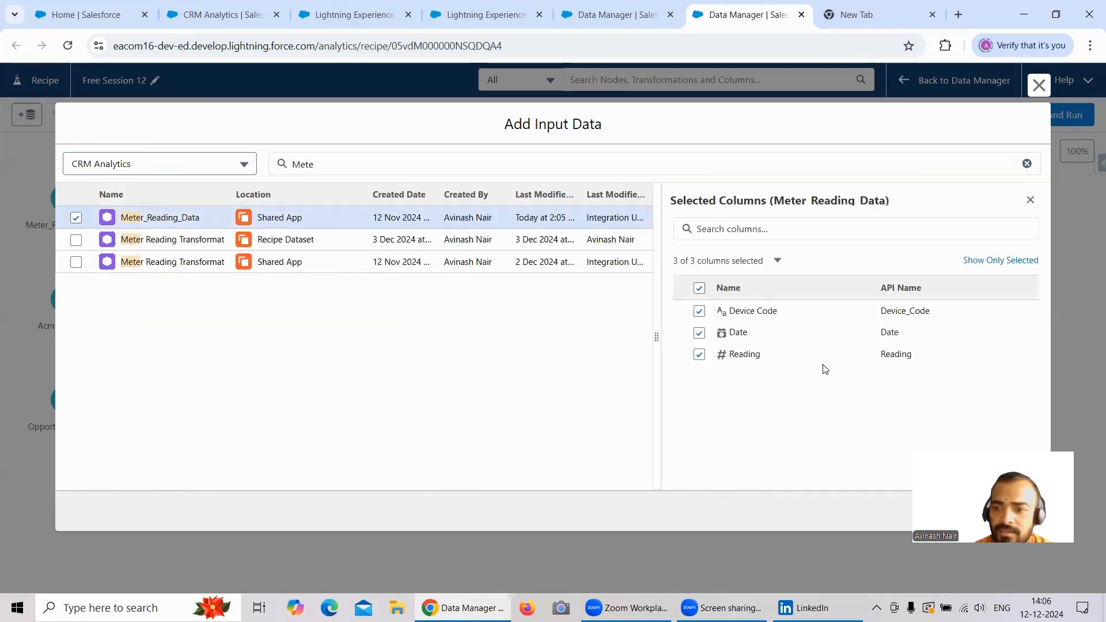
{"action": "left_click", "coordinate": [1026, 515]}
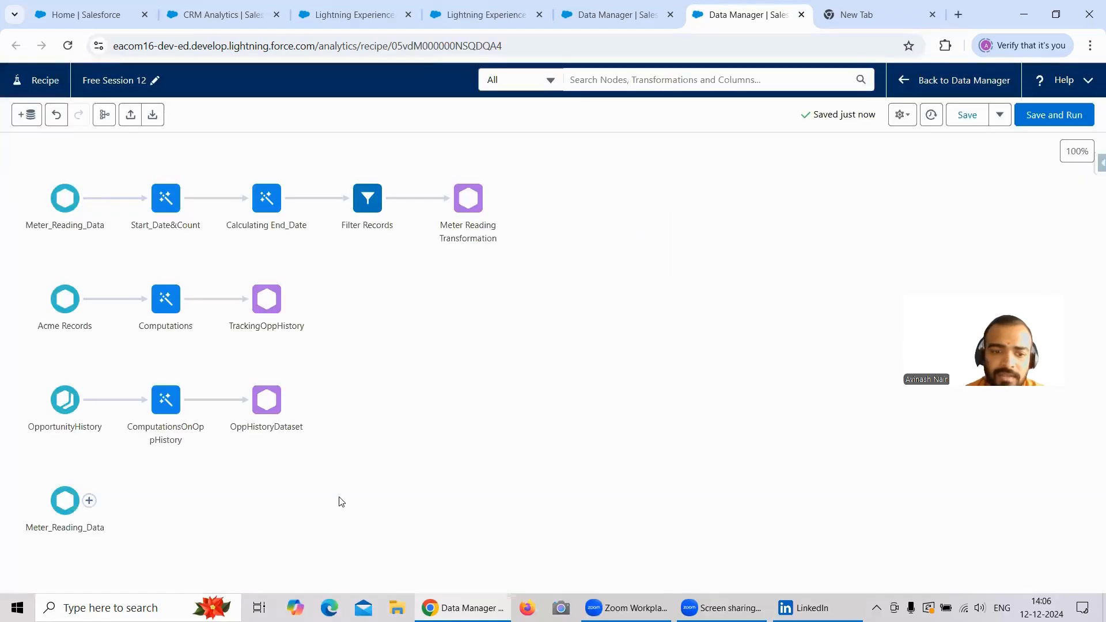
Find the Meter_Reading_Original_Data workbook on the computer and open it in Excel
{"action": "left_click", "coordinate": [138, 609]}
{"action": "type", "text": "Meter"}
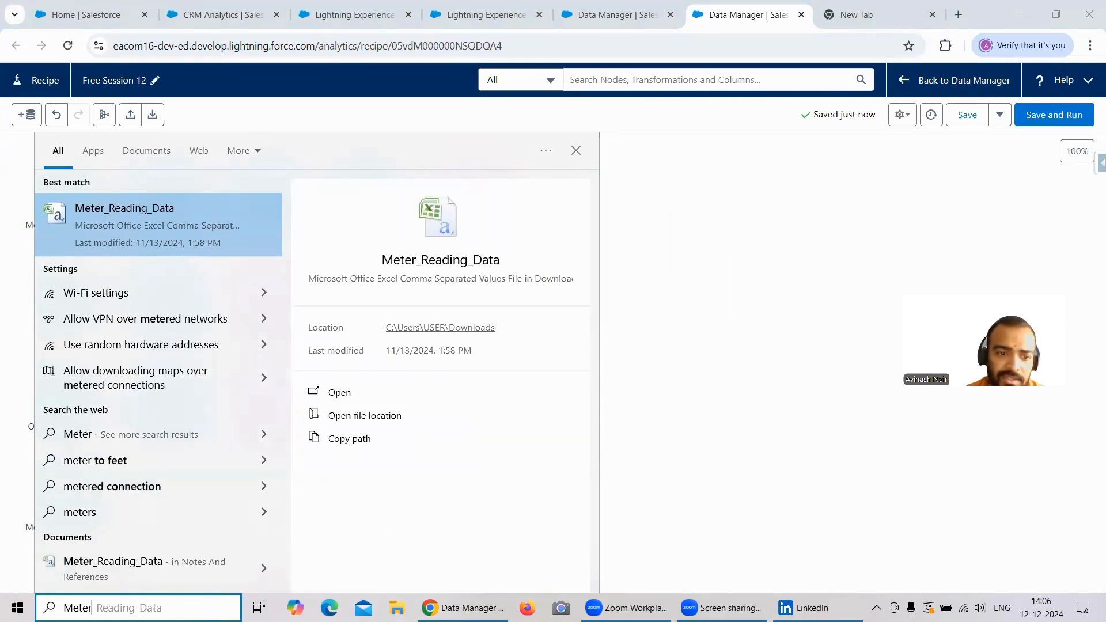
{"action": "type", "text": " rea"}
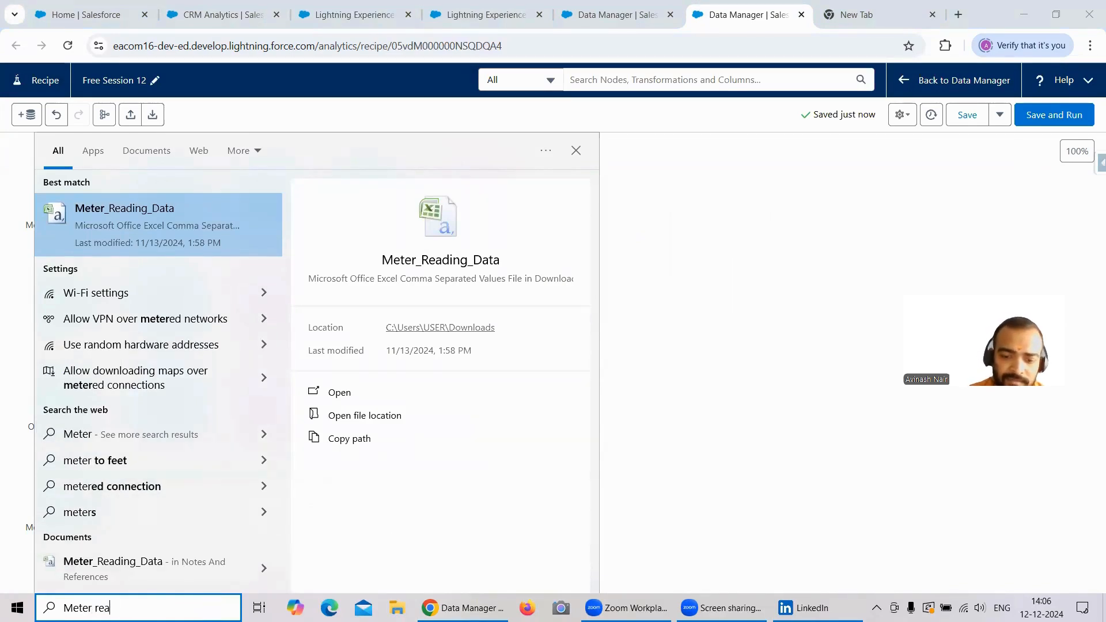
{"action": "type", "text": "ding data or"}
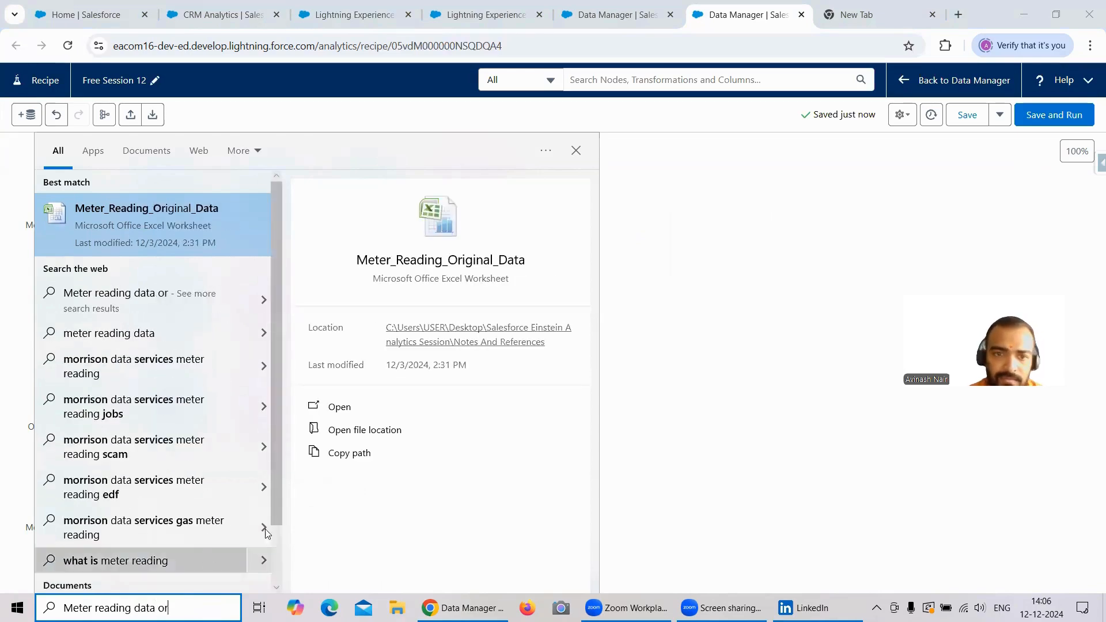
{"action": "left_click", "coordinate": [349, 408]}
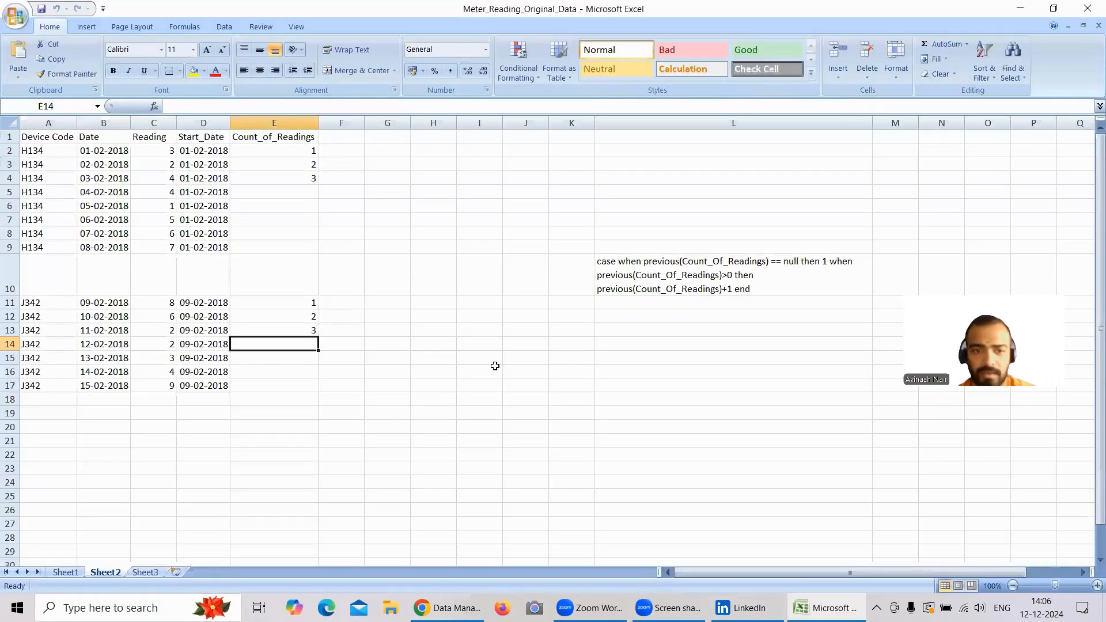
Turn off the filter on Sheet1 of the meter reading workbook
{"action": "left_click", "coordinate": [66, 572]}
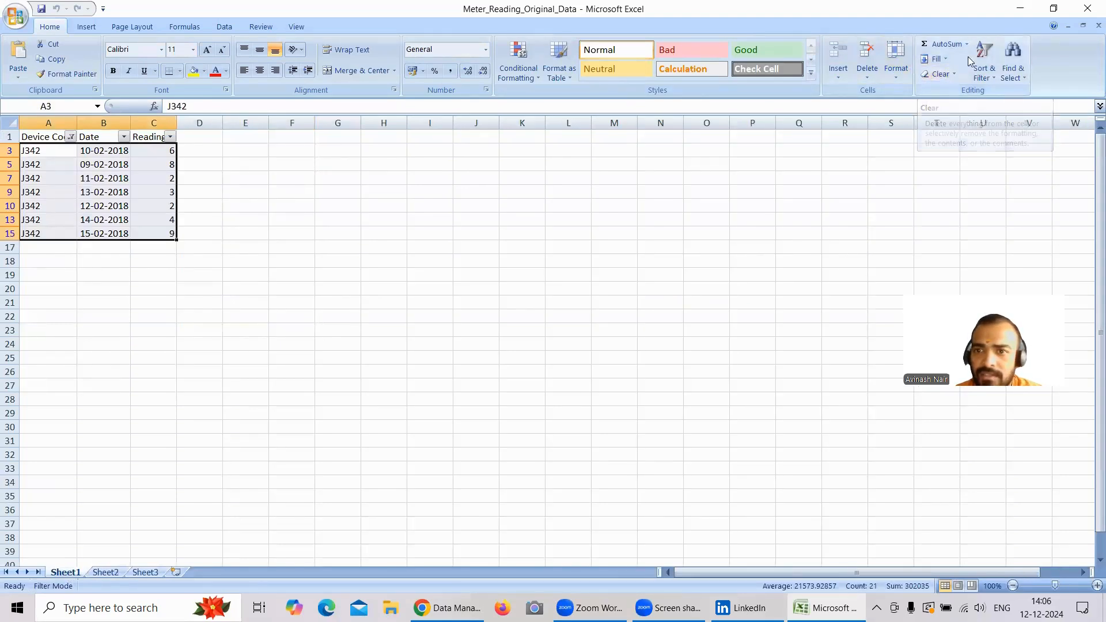
{"action": "left_click", "coordinate": [986, 62]}
{"action": "left_click", "coordinate": [999, 141]}
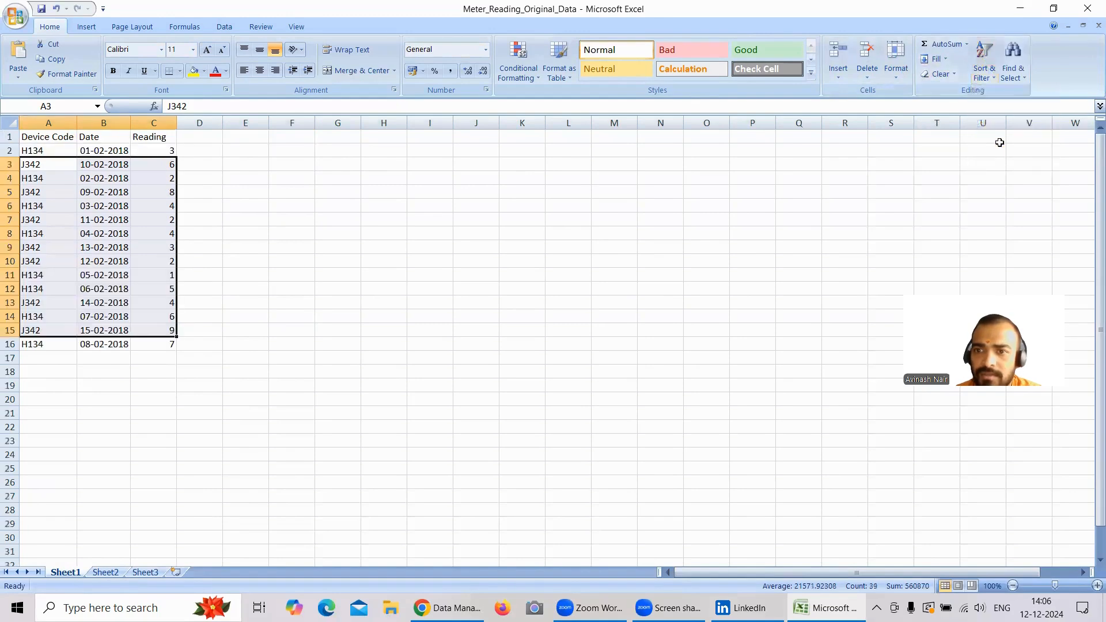
{"action": "left_click", "coordinate": [106, 572]}
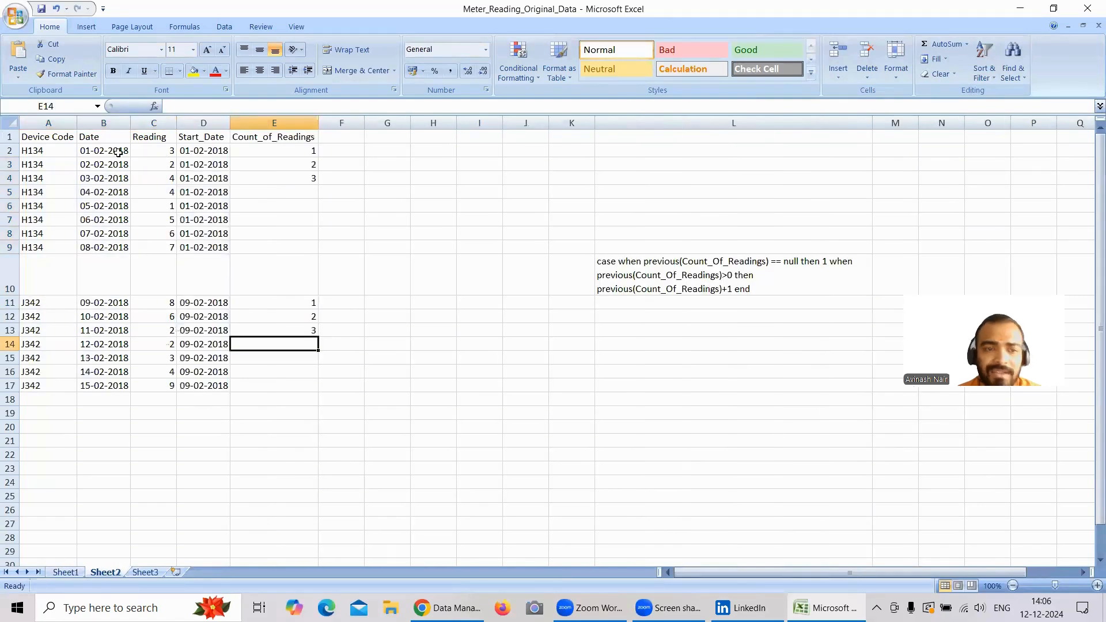
{"action": "left_click", "coordinate": [43, 138]}
{"action": "left_click_drag", "start_coordinate": [103, 165], "coordinate": [107, 201]}
{"action": "left_click", "coordinate": [56, 141]}
{"action": "right_click", "coordinate": [55, 141]}
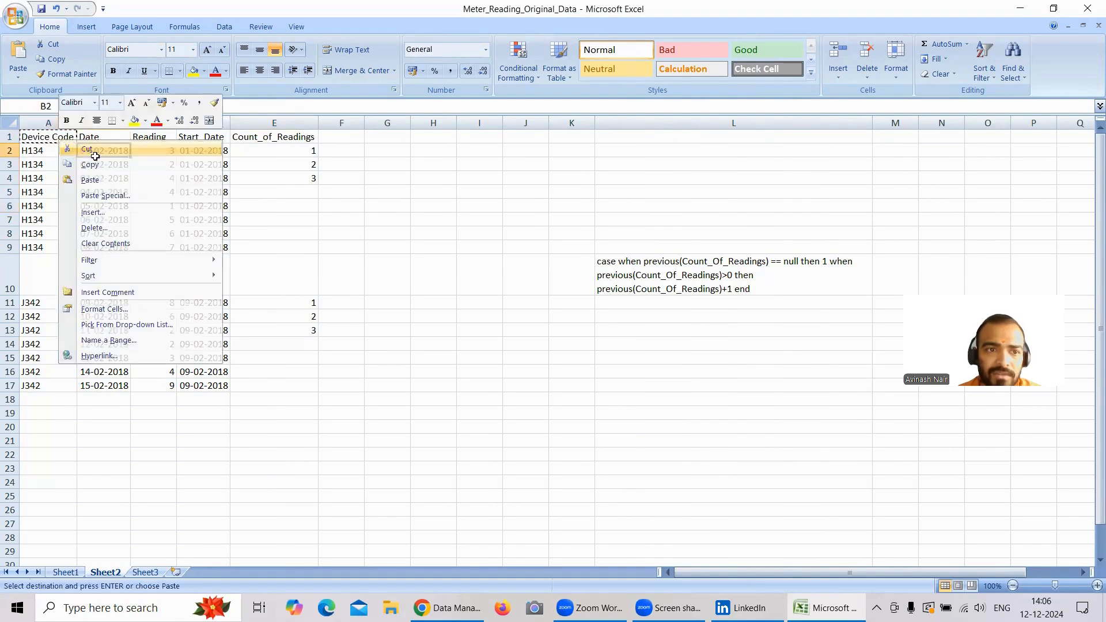
{"action": "left_click", "coordinate": [86, 171]}
{"action": "left_click", "coordinate": [96, 155]}
{"action": "key", "text": "ctrl+Page_Up"}
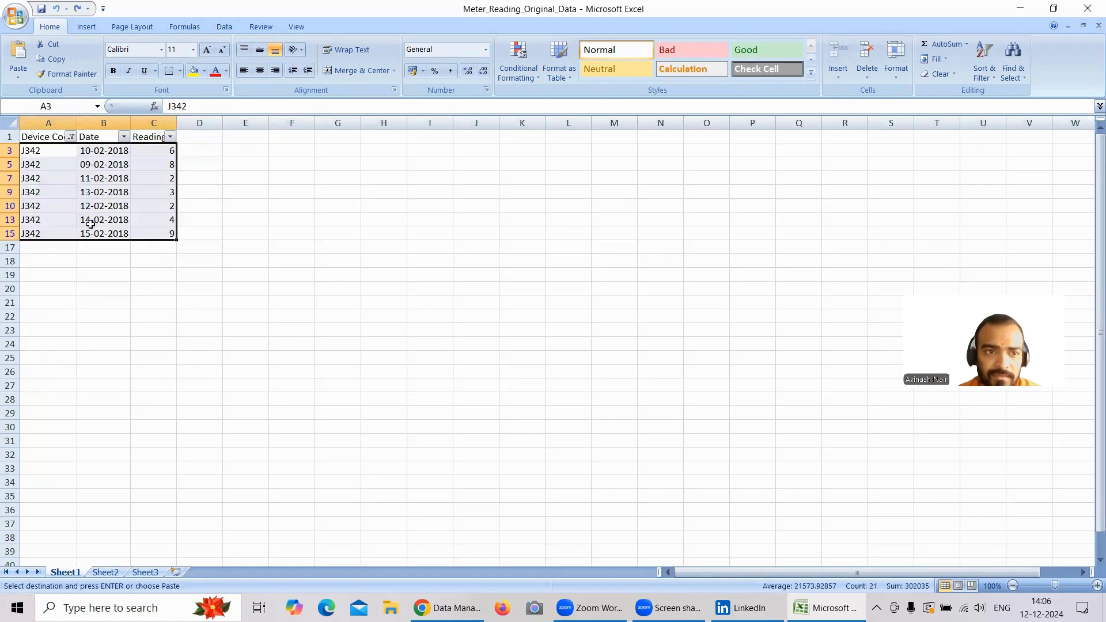
{"action": "left_click", "coordinate": [105, 573]}
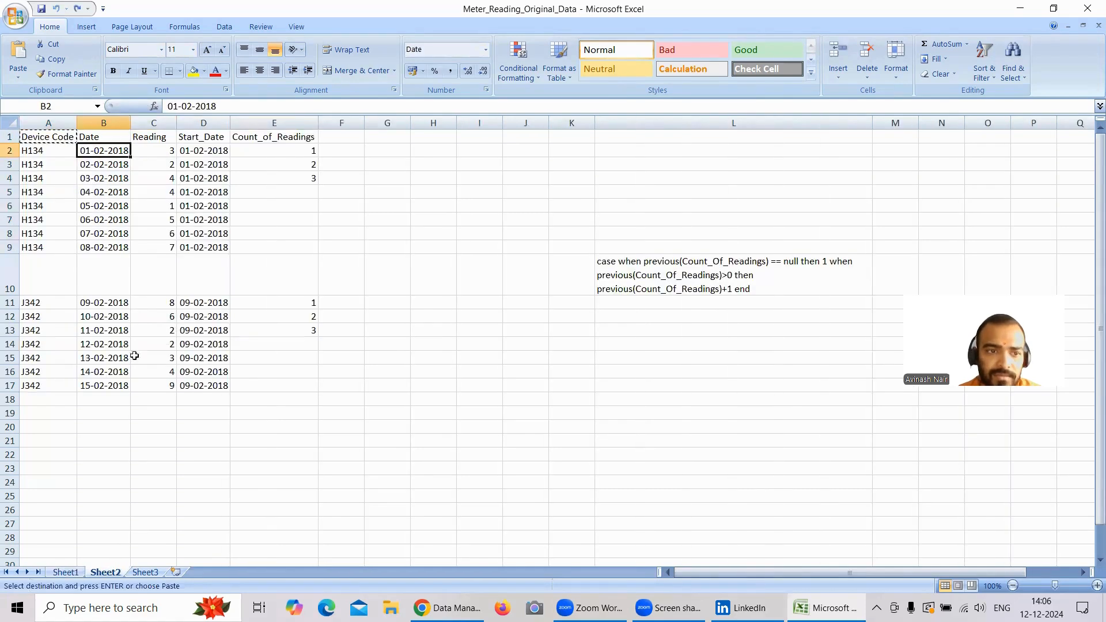
{"action": "left_click", "coordinate": [153, 302]}
{"action": "key", "text": "Escape"}
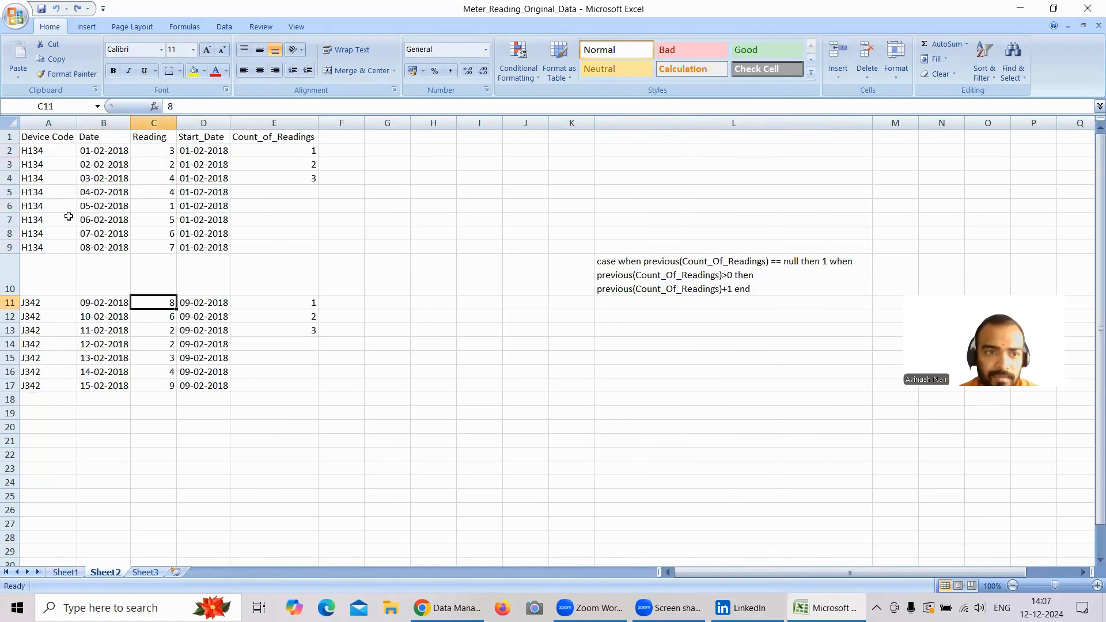
Try to copy the Device Code, Date and Reading columns from Sheet2 into Sheet3
{"action": "left_click_drag", "start_coordinate": [57, 136], "coordinate": [55, 176]}
{"action": "left_click_drag", "start_coordinate": [55, 192], "coordinate": [160, 384]}
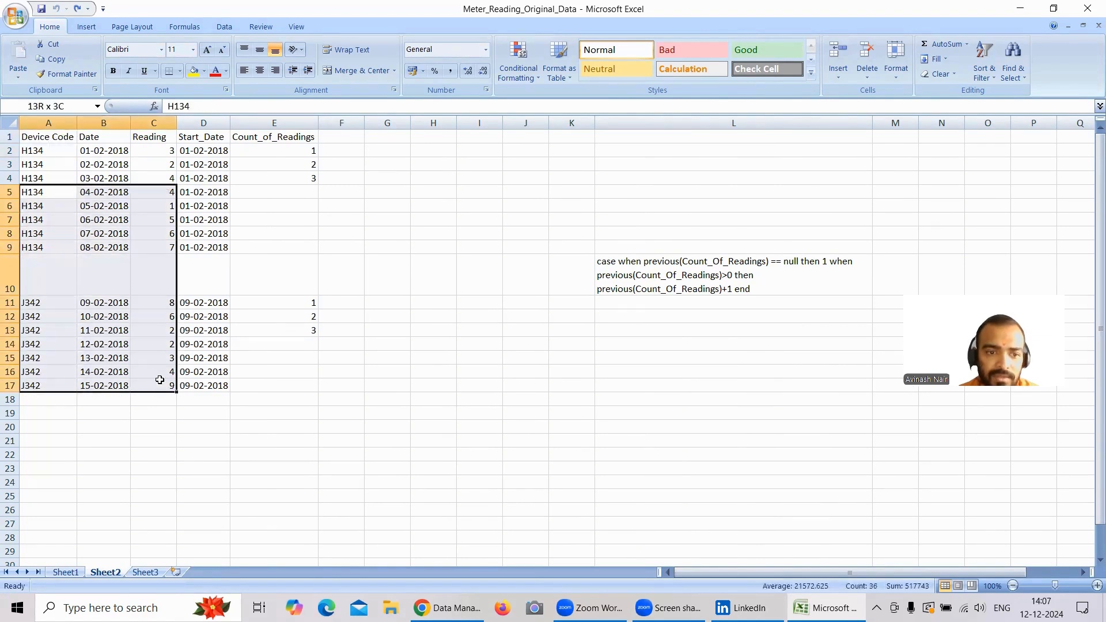
{"action": "left_click", "coordinate": [160, 382]}
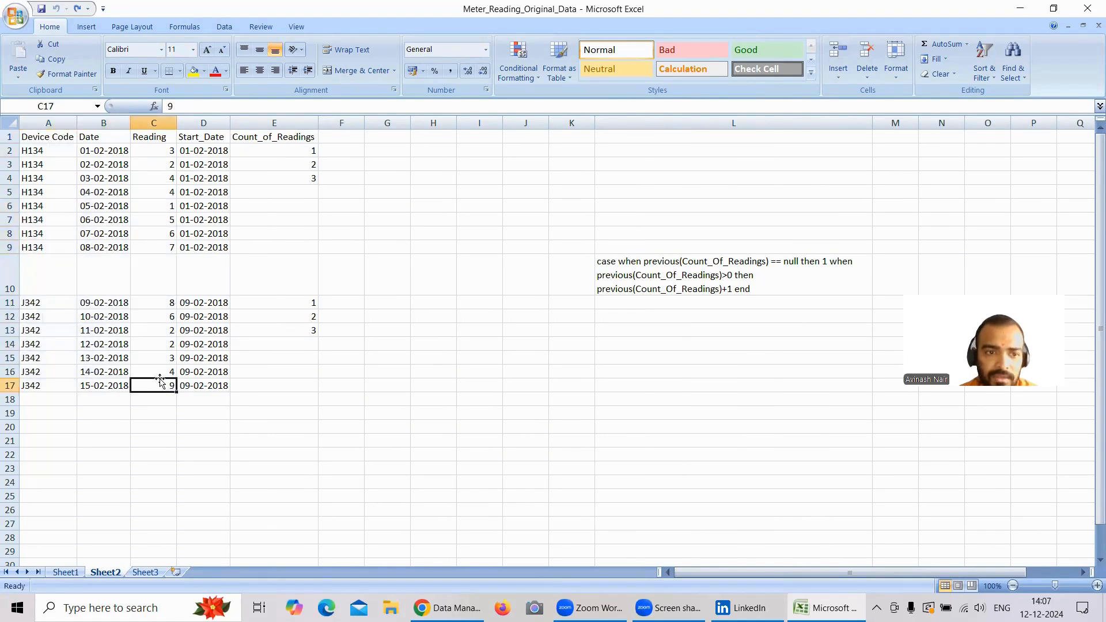
{"action": "left_click", "coordinate": [38, 137]}
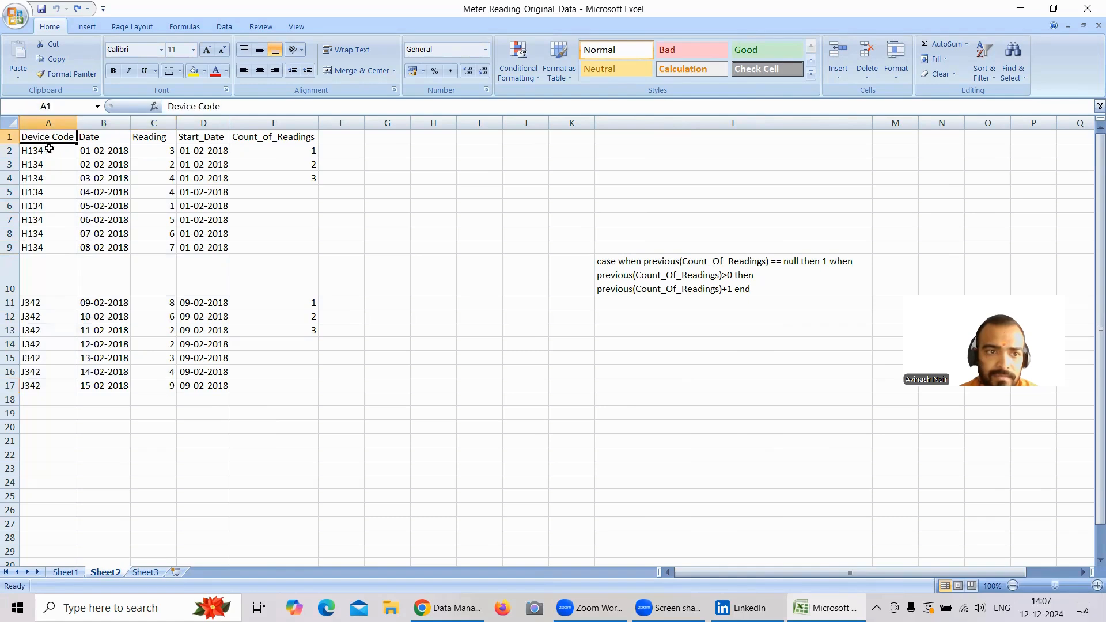
{"action": "left_click_drag", "start_coordinate": [50, 150], "coordinate": [73, 204]}
{"action": "left_click_drag", "start_coordinate": [64, 137], "coordinate": [152, 382]}
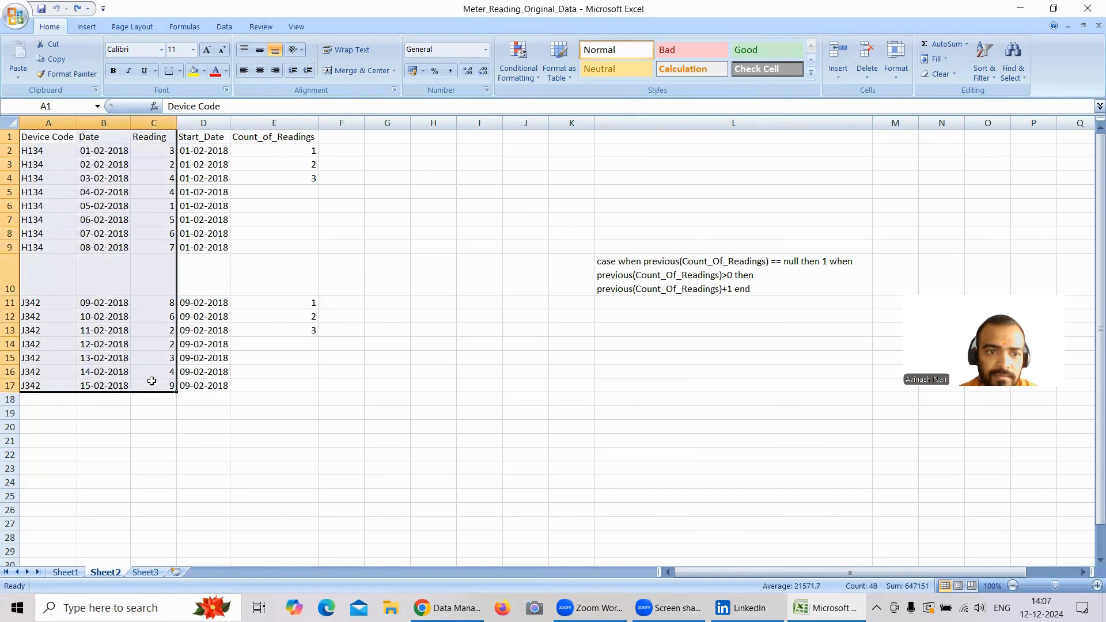
{"action": "key", "text": "ctrl+c"}
{"action": "left_click", "coordinate": [145, 572]}
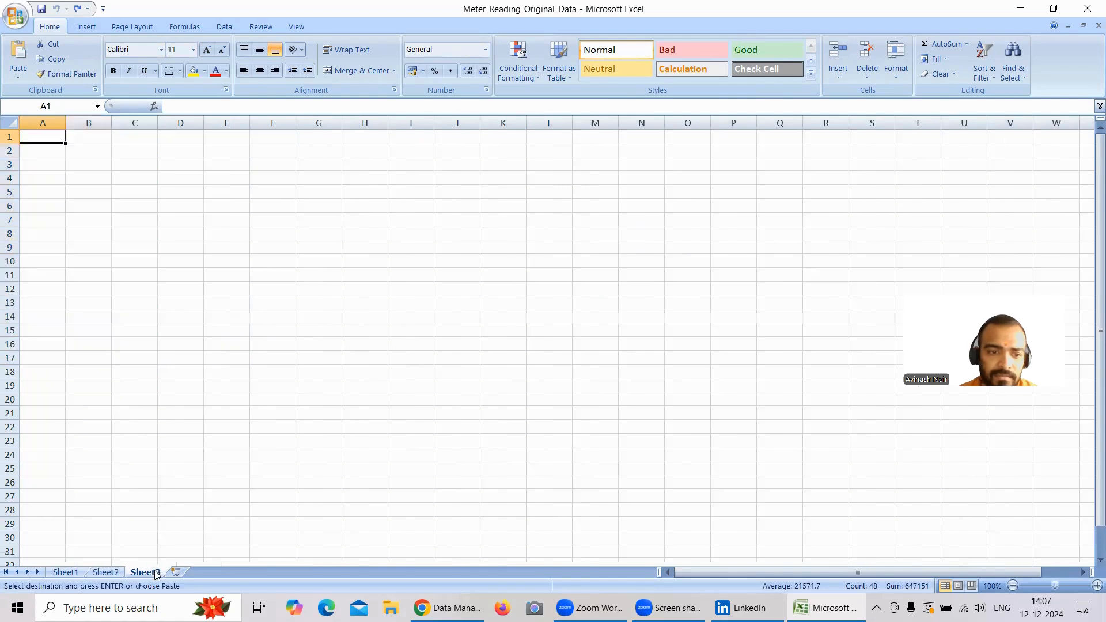
{"action": "double_click", "coordinate": [44, 138]}
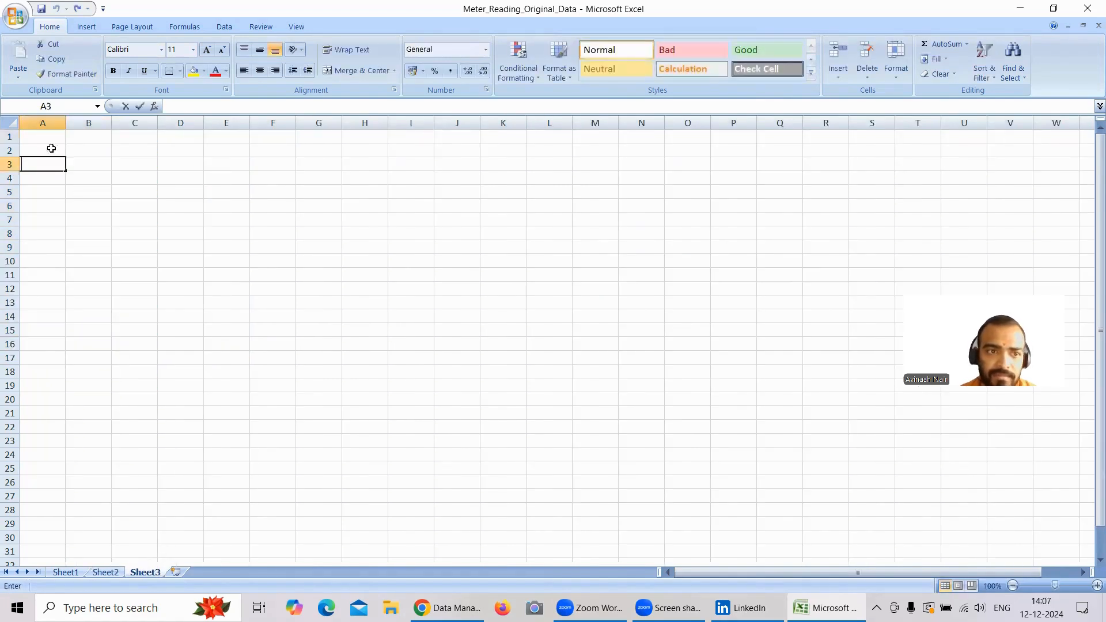
Copy the Device Code, Date and Reading data (A1:C17) from Sheet2 to Sheet3 and fit the Date column's width to its contents
{"action": "left_click", "coordinate": [106, 571]}
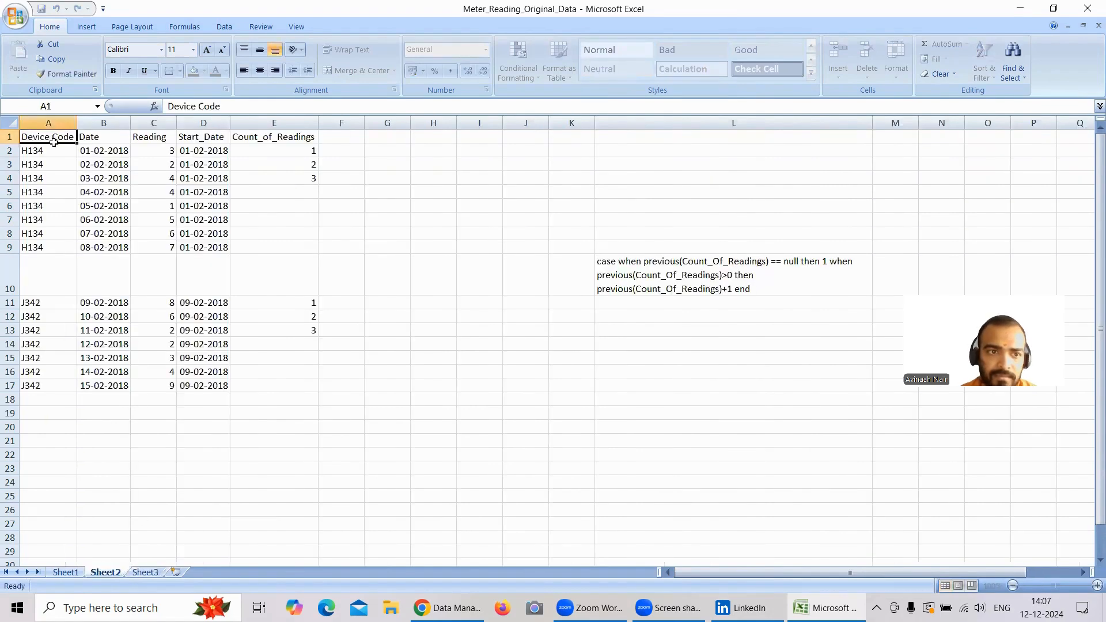
{"action": "left_click_drag", "start_coordinate": [101, 178], "coordinate": [144, 291]}
{"action": "double_click", "coordinate": [154, 384]}
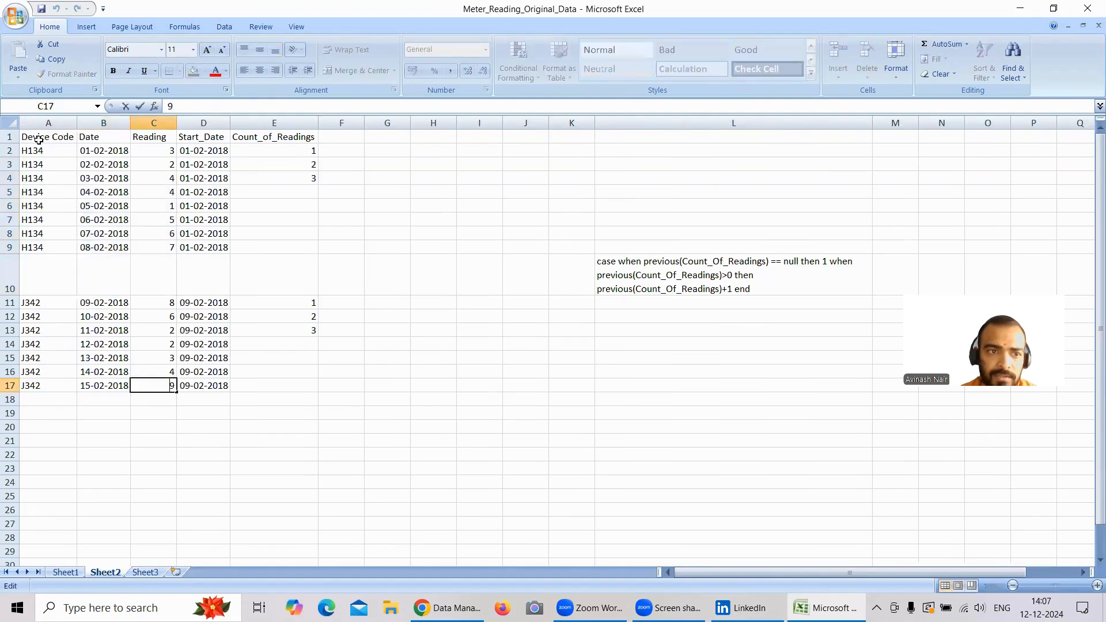
{"action": "left_click", "coordinate": [58, 146]}
{"action": "left_click", "coordinate": [57, 138]}
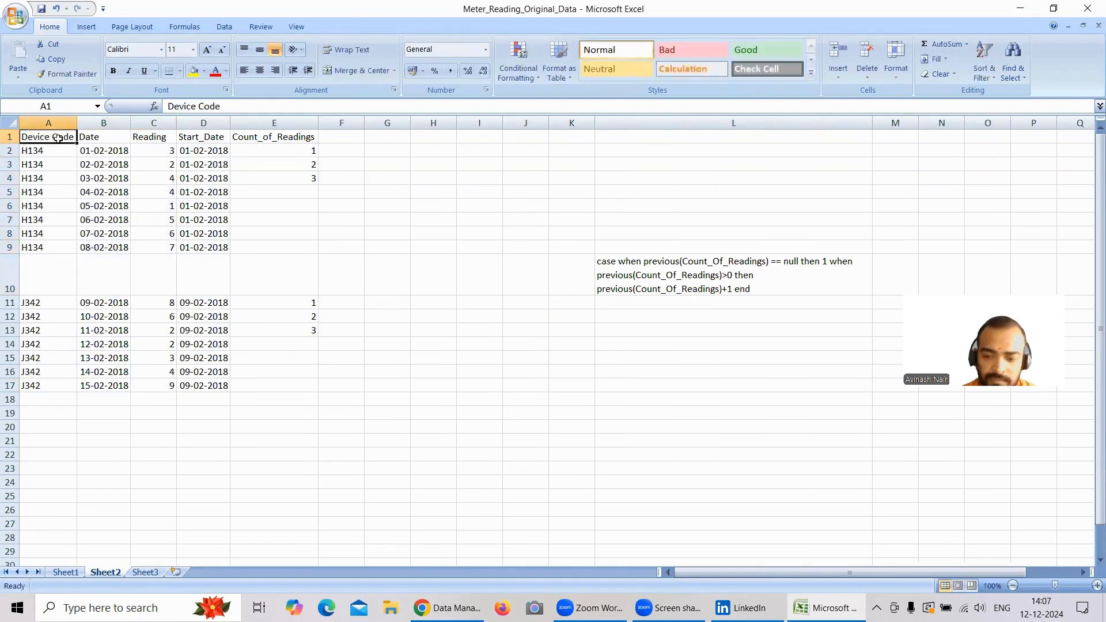
{"action": "key", "text": "shift+Right"}
{"action": "key", "text": "shift+Right"}
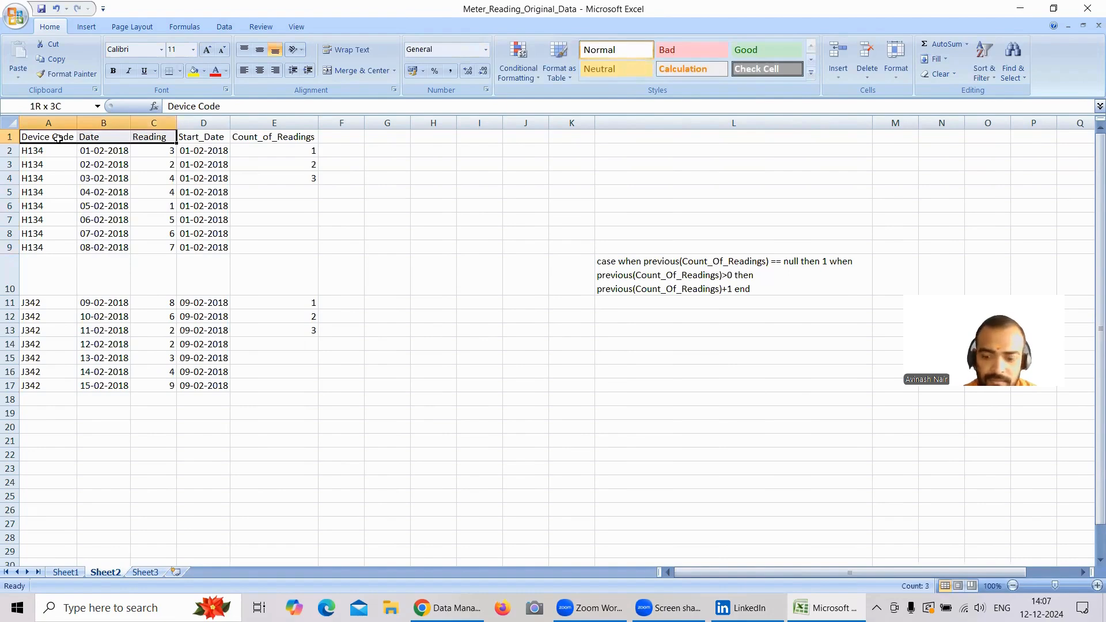
{"action": "key", "text": "shift+Down"}
{"action": "key", "text": "shift+Down"}
{"action": "key", "text": "shift+Down"}
{"action": "key", "text": "shift+Down"}
{"action": "key", "text": "shift+Down"}
{"action": "key", "text": "shift+Down"}
{"action": "key", "text": "shift+Down"}
{"action": "key", "text": "shift+Down"}
{"action": "key", "text": "shift+Down"}
{"action": "key", "text": "shift+Down"}
{"action": "key", "text": "shift+Down"}
{"action": "key", "text": "shift+Down"}
{"action": "key", "text": "shift+Down"}
{"action": "key", "text": "shift+Down"}
{"action": "key", "text": "shift+Down"}
{"action": "key", "text": "shift+Down"}
{"action": "key", "text": "shift+Down"}
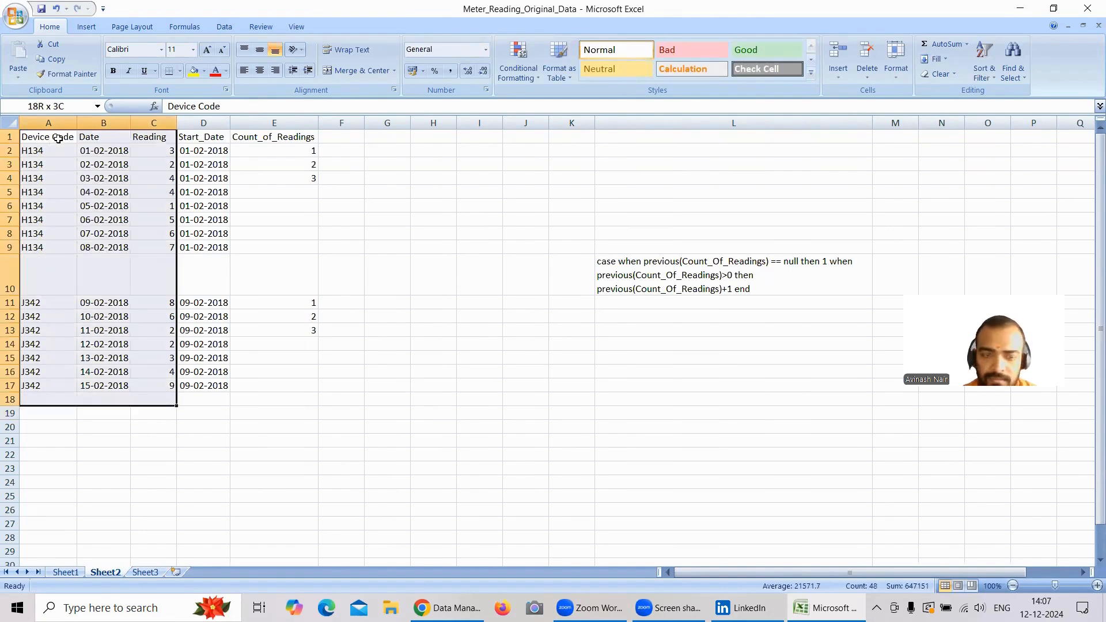
{"action": "key", "text": "shift+Up"}
{"action": "key", "text": "ctrl+c"}
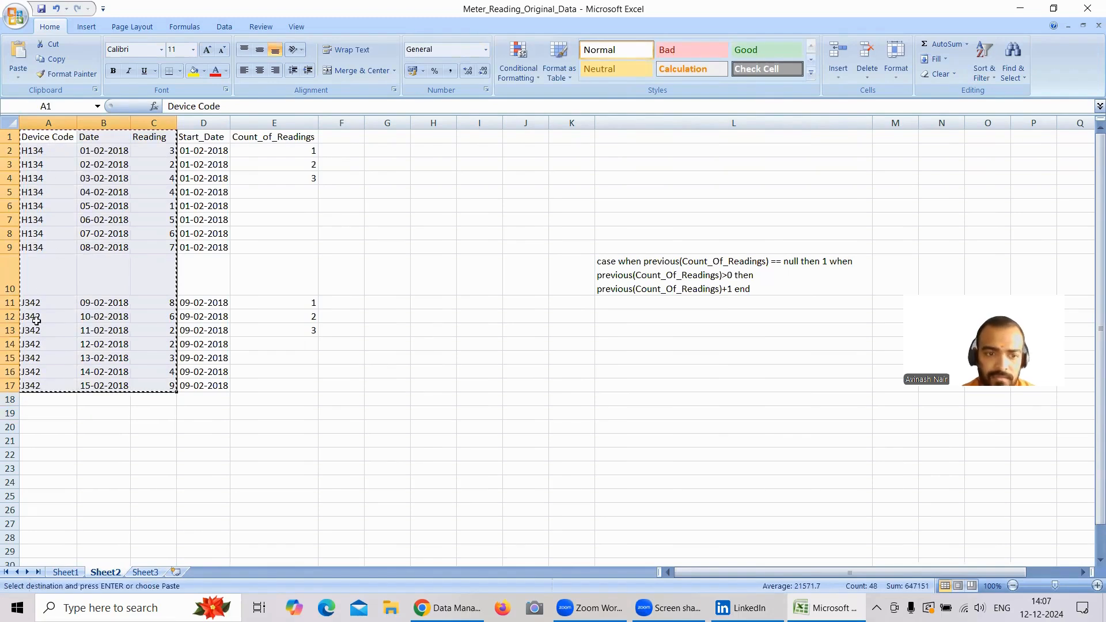
{"action": "left_click", "coordinate": [145, 572]}
{"action": "key", "text": "ctrl+v"}
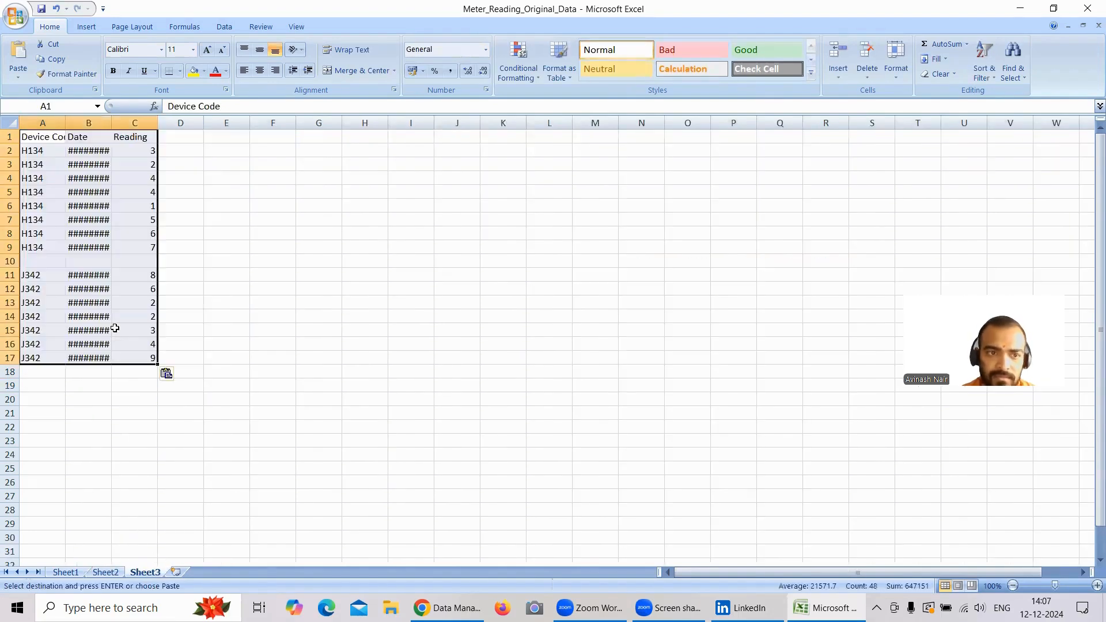
{"action": "double_click", "coordinate": [112, 122]}
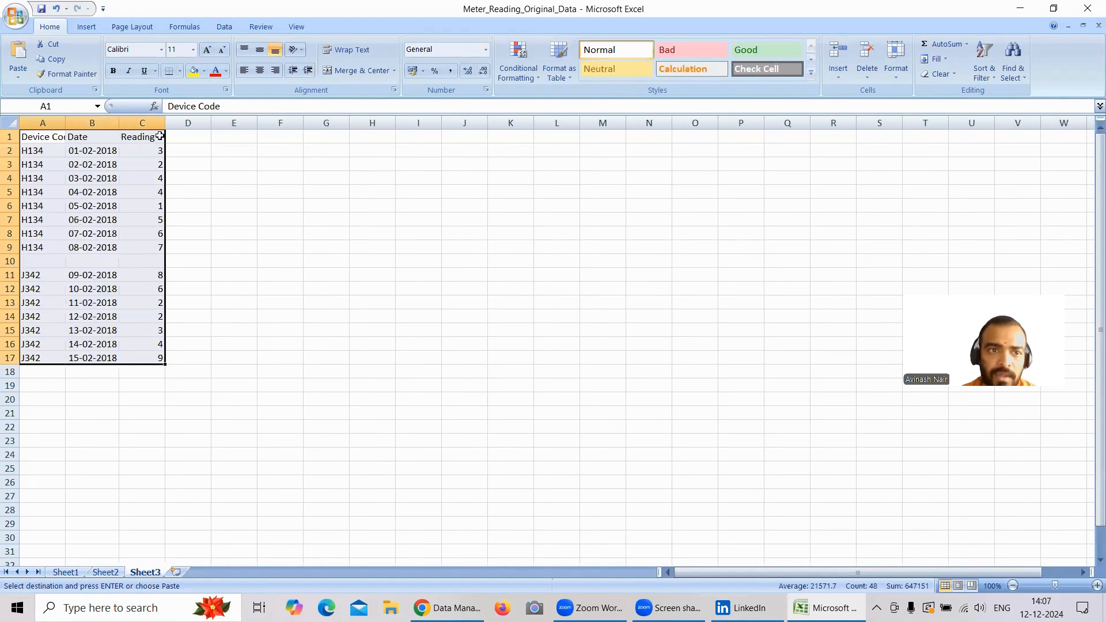
Switch to the recipe in Chrome, add a Transform node after the new Meter_Reading_Data input, and clear the preview error
{"action": "left_click", "coordinate": [448, 608]}
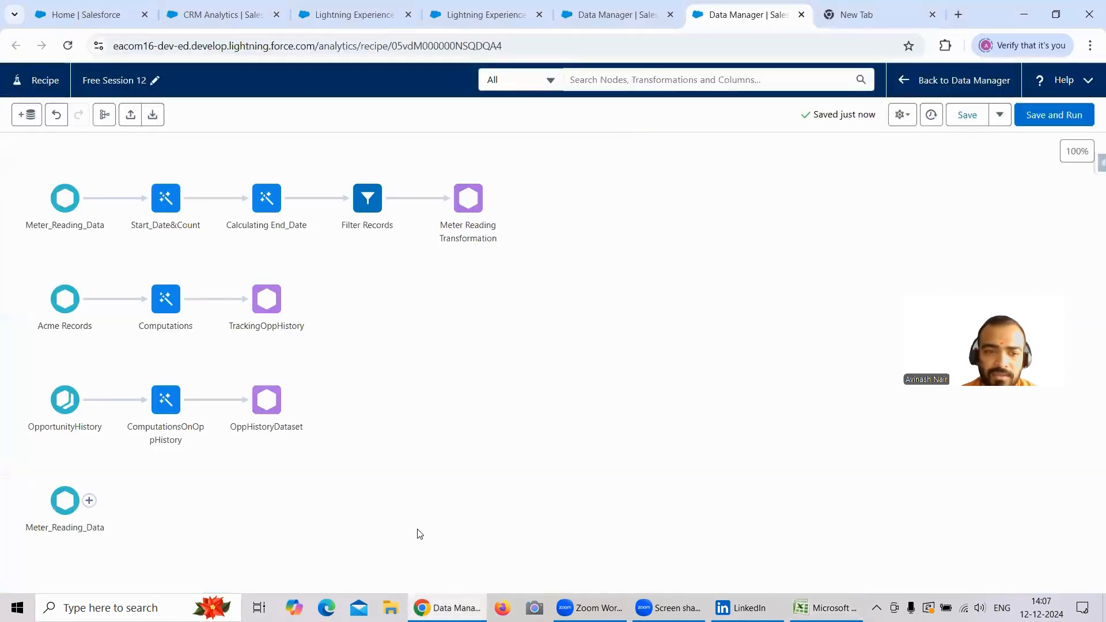
{"action": "mouse_move", "coordinate": [92, 506]}
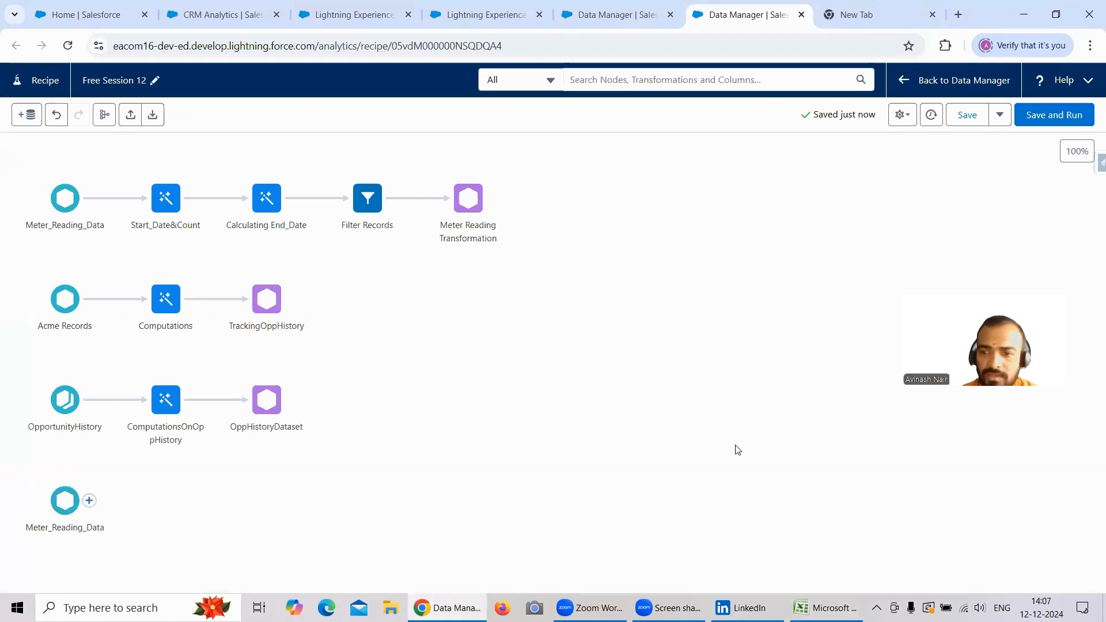
{"action": "left_click", "coordinate": [994, 413]}
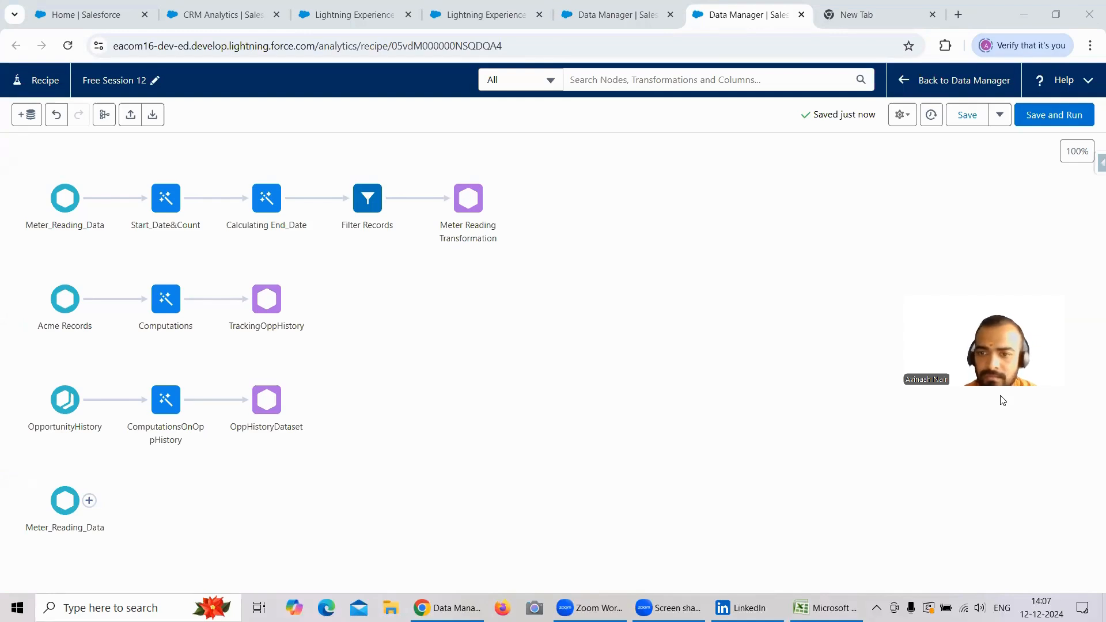
{"action": "left_click", "coordinate": [90, 501]}
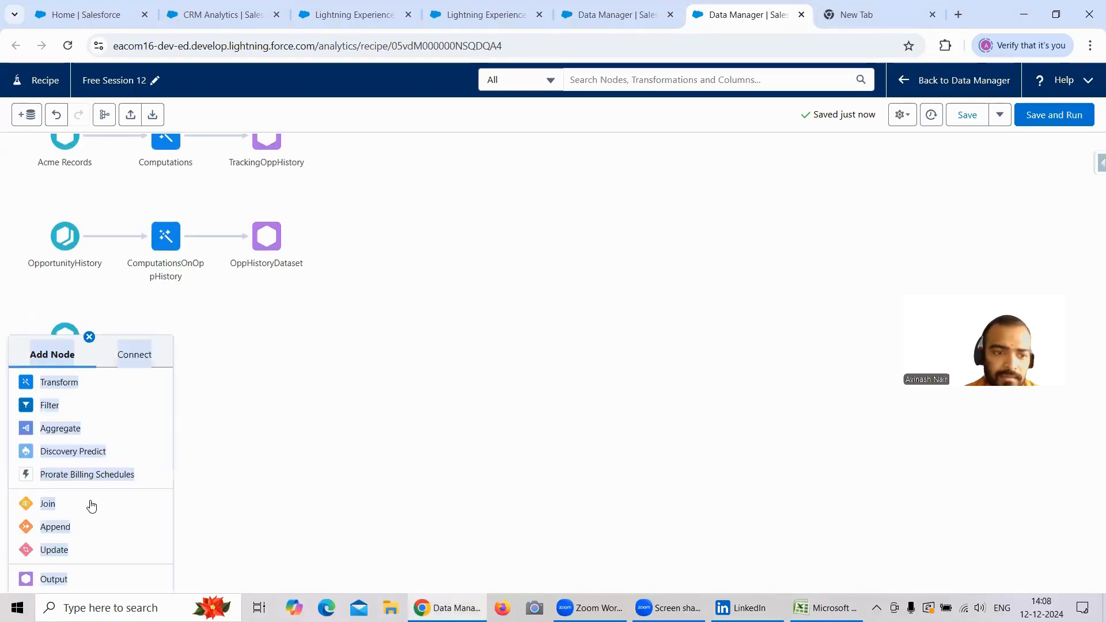
{"action": "left_click", "coordinate": [58, 382]}
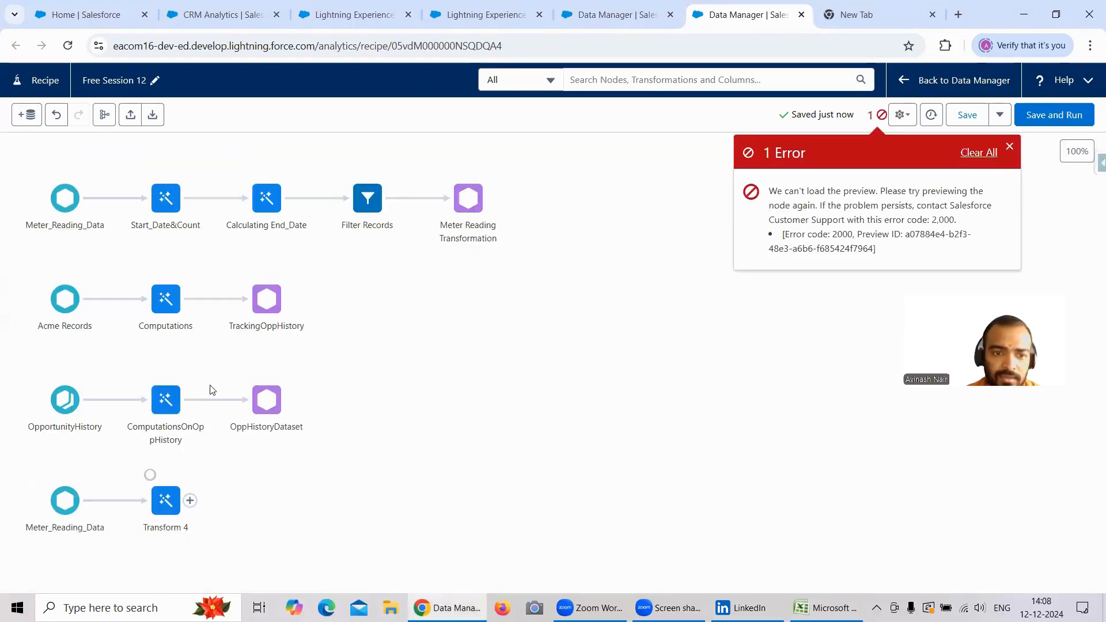
{"action": "left_click", "coordinate": [978, 154]}
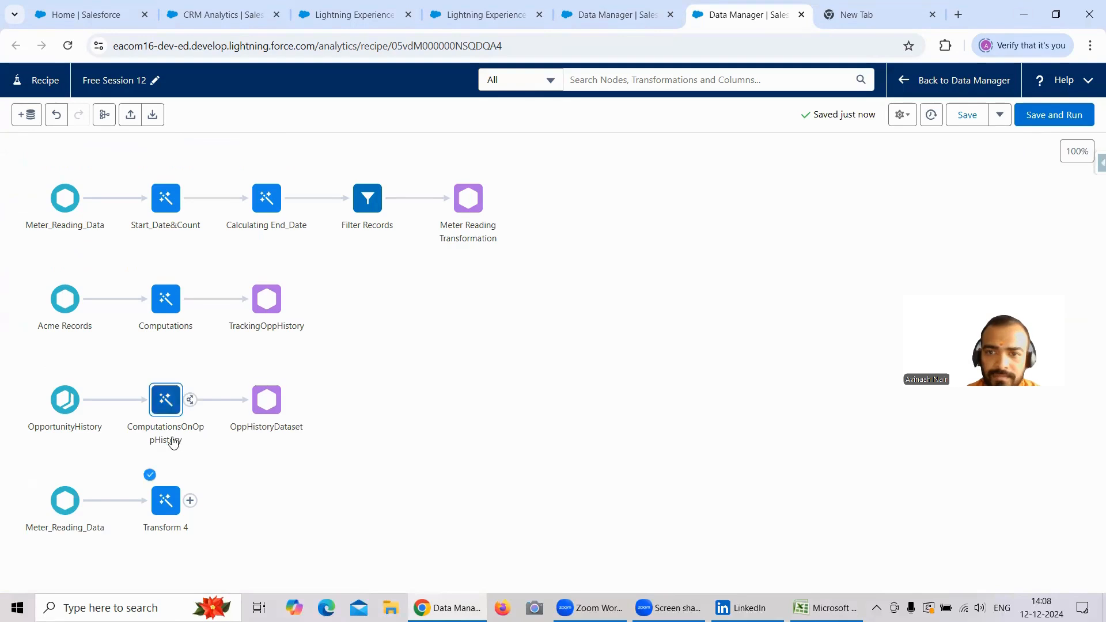
Start a formula step in the new transform after Meter_Reading_Data and enable the multiple row formula option
{"action": "left_click", "coordinate": [165, 500]}
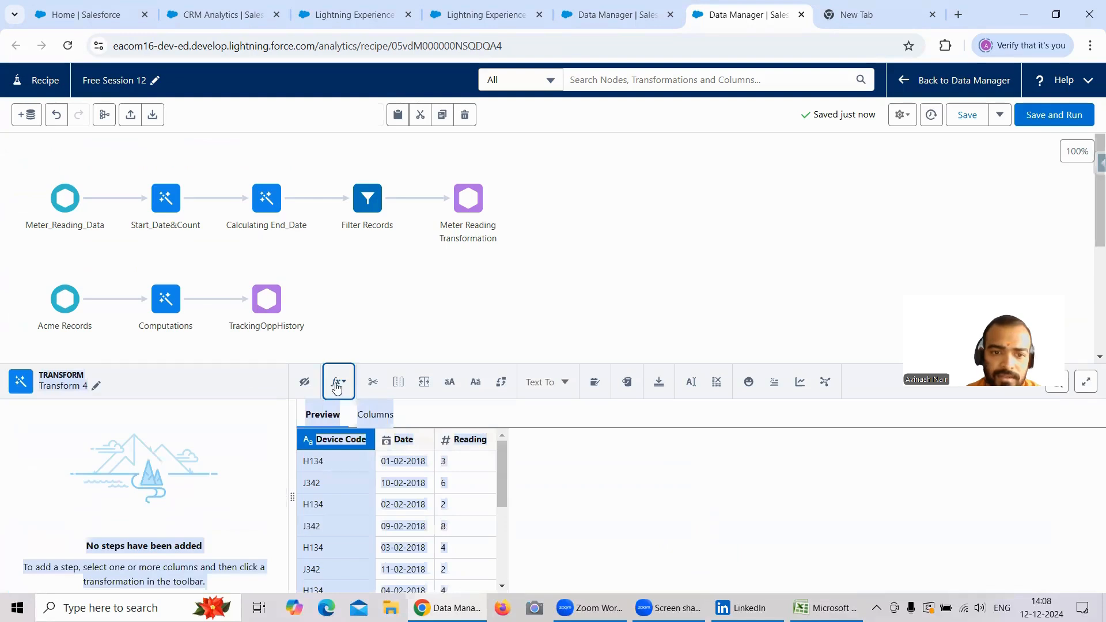
{"action": "left_click", "coordinate": [337, 385]}
{"action": "mouse_move", "coordinate": [338, 467]}
{"action": "left_click", "coordinate": [393, 471]}
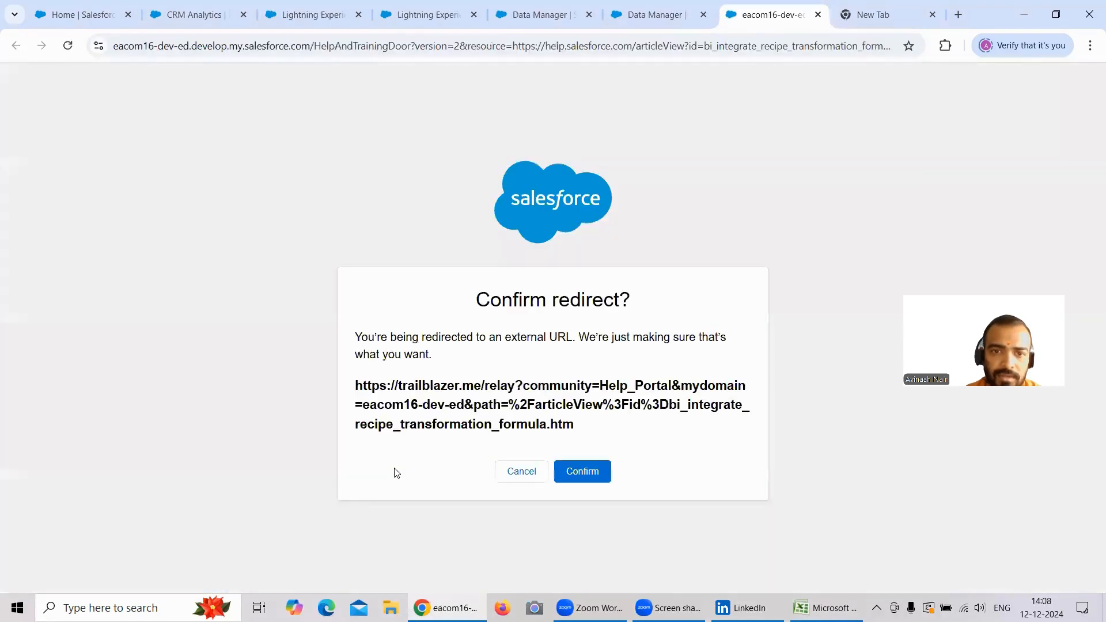
{"action": "left_click", "coordinate": [653, 23]}
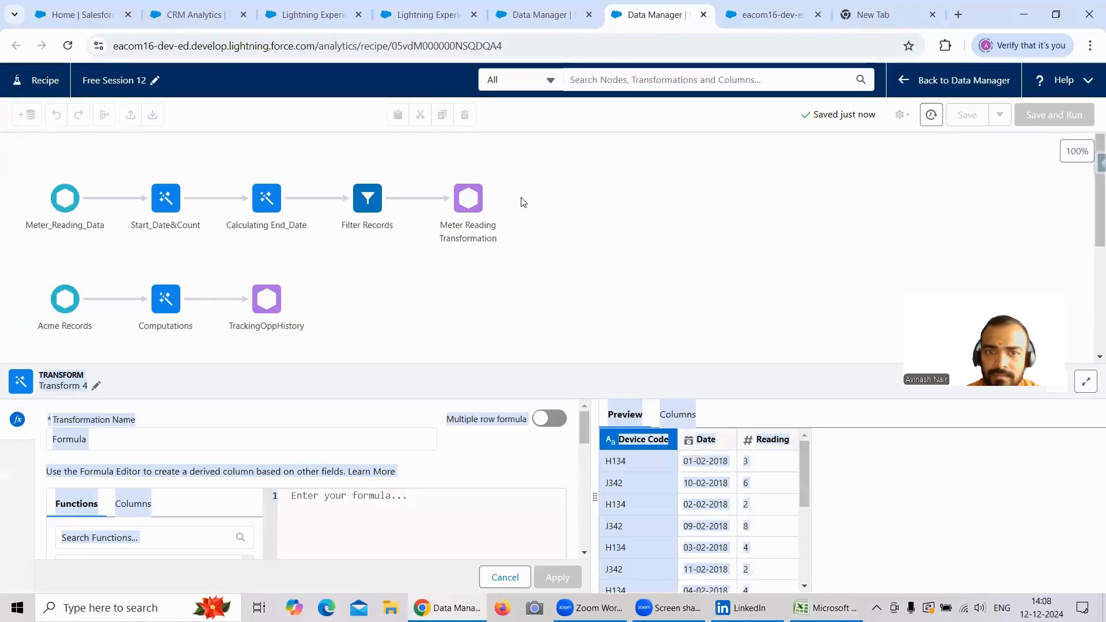
{"action": "left_click", "coordinate": [234, 493]}
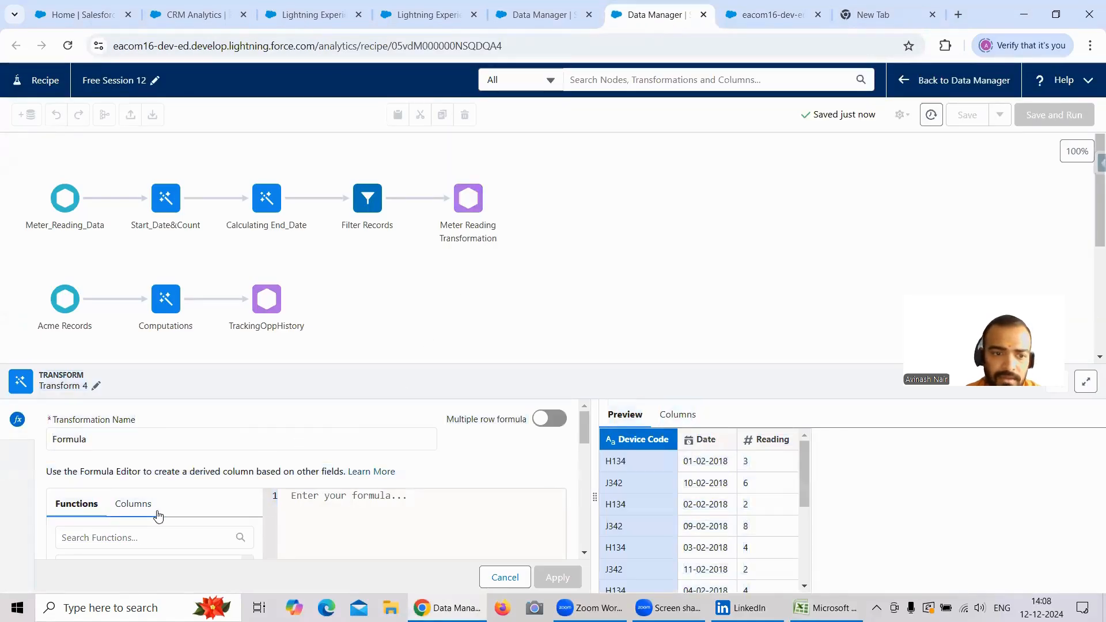
{"action": "left_click", "coordinate": [562, 421]}
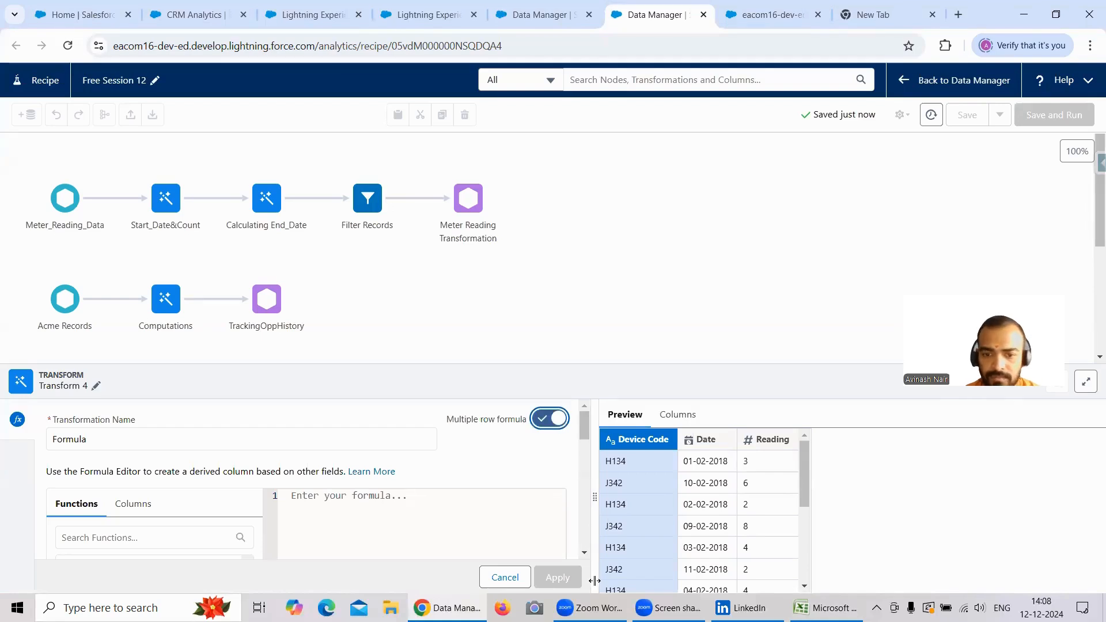
Look up the description of the LEAD window function in the formula editor
{"action": "scroll", "coordinate": [587, 554], "scroll_direction": "down", "scroll_amount": 2}
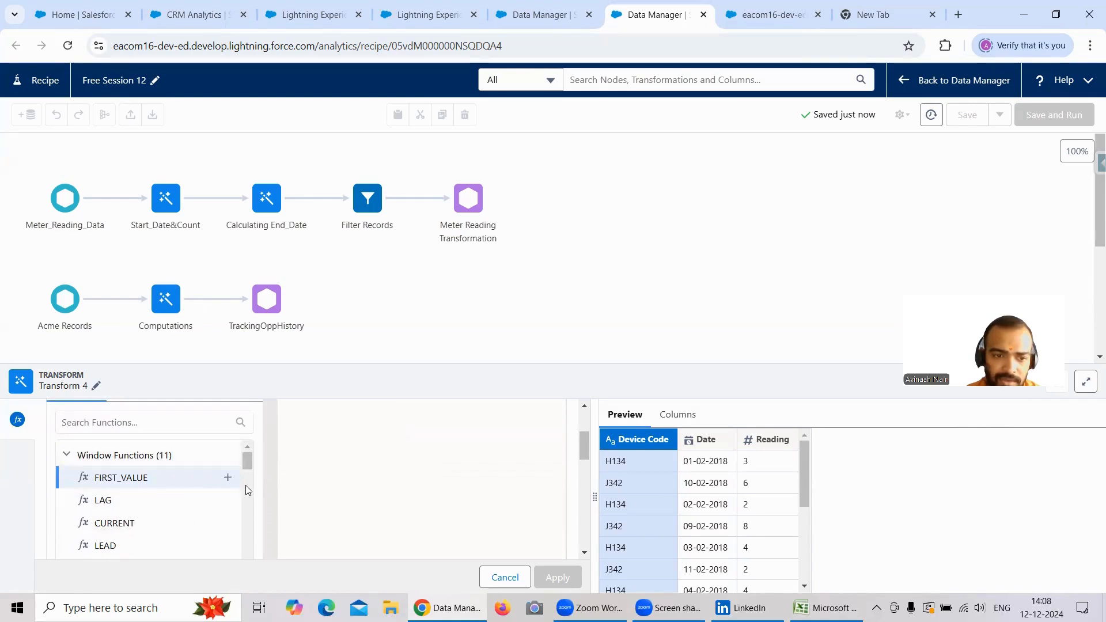
{"action": "left_click", "coordinate": [156, 548]}
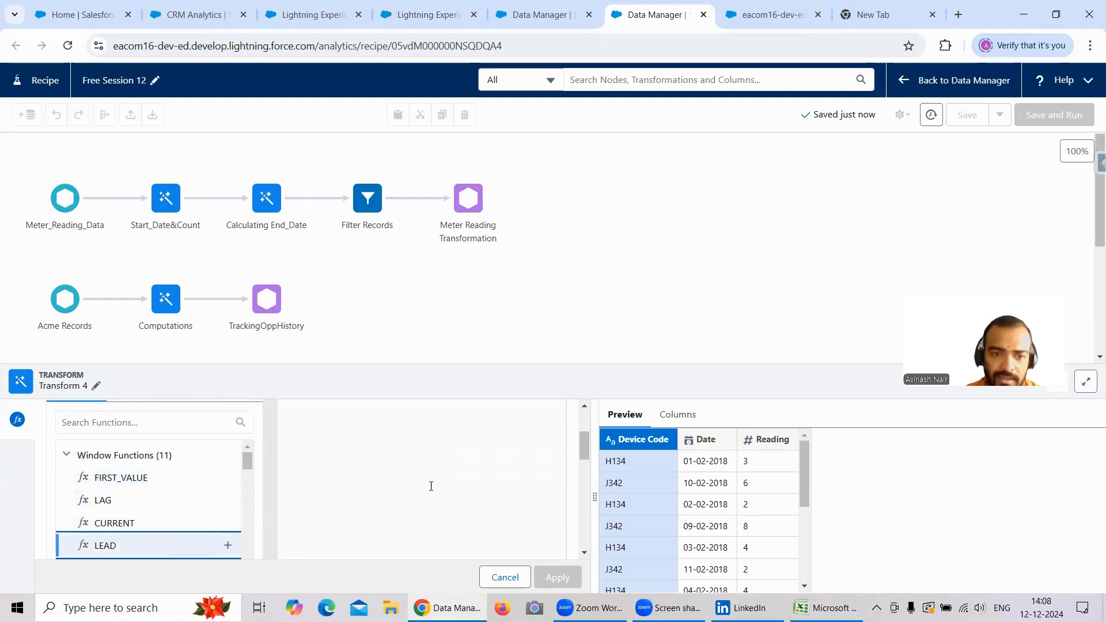
{"action": "mouse_move", "coordinate": [581, 452]}
{"action": "left_mouse_down"}
{"action": "mouse_move", "coordinate": [587, 423]}
{"action": "mouse_move", "coordinate": [584, 462]}
{"action": "left_mouse_up"}
{"action": "scroll", "coordinate": [203, 511], "scroll_direction": "down", "scroll_amount": 2}
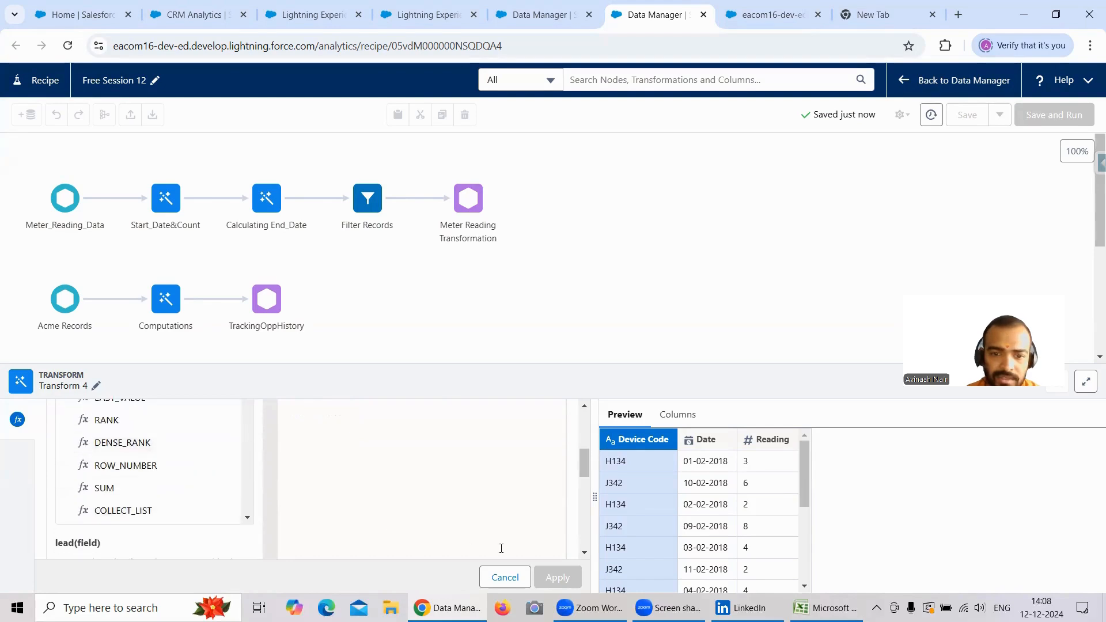
{"action": "left_click", "coordinate": [585, 553]}
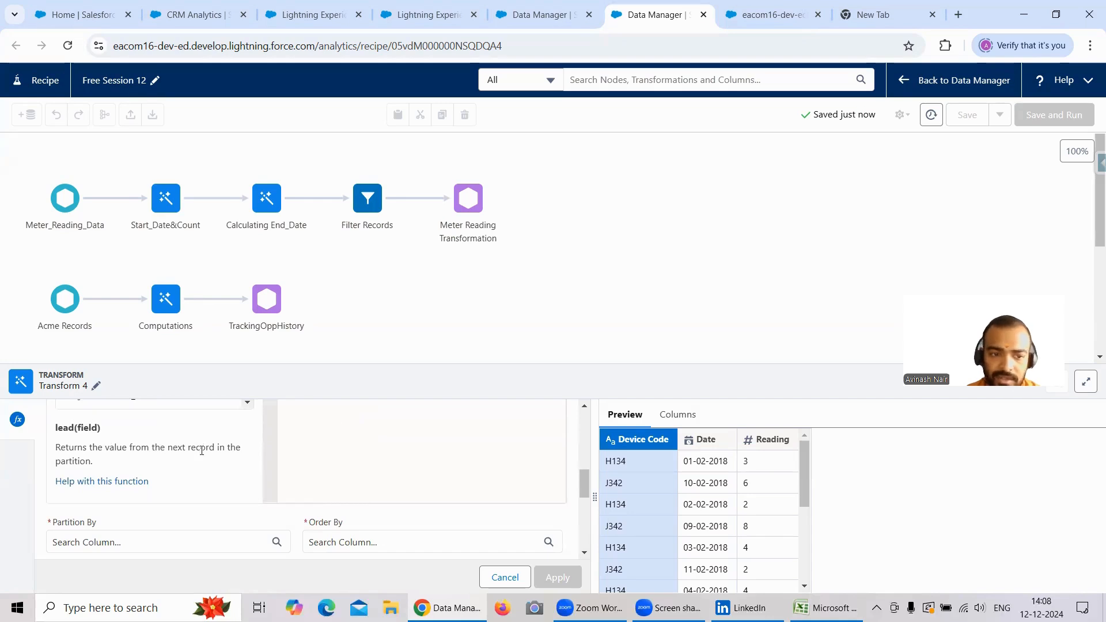
Partition the multiple row formula by Device Code and order it by Date
{"action": "left_click", "coordinate": [117, 543]}
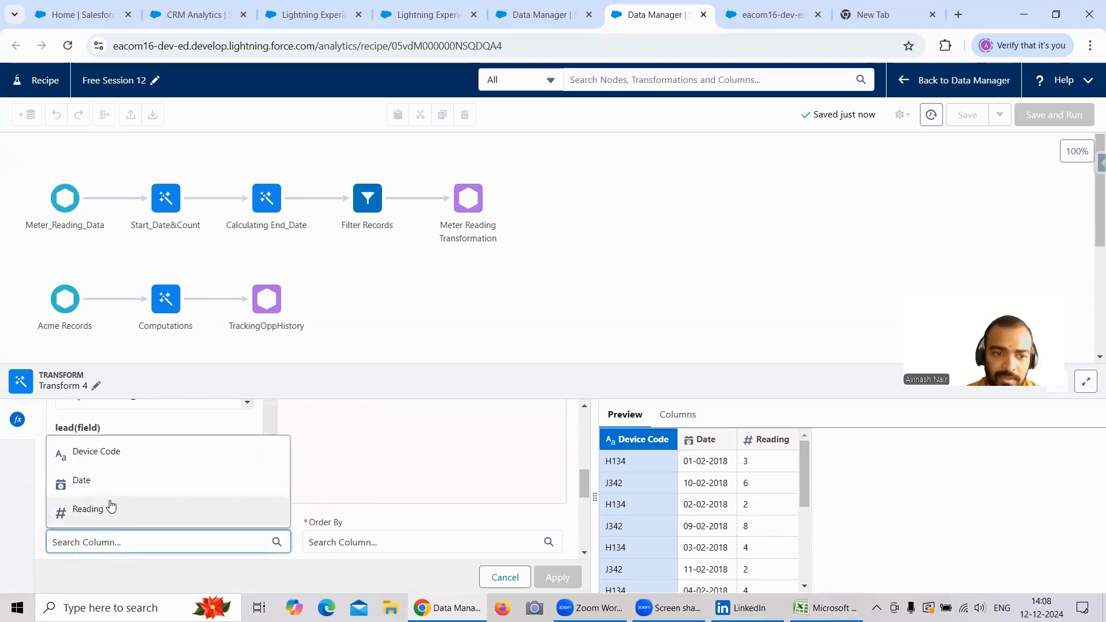
{"action": "left_click", "coordinate": [90, 453]}
{"action": "left_click", "coordinate": [341, 542]}
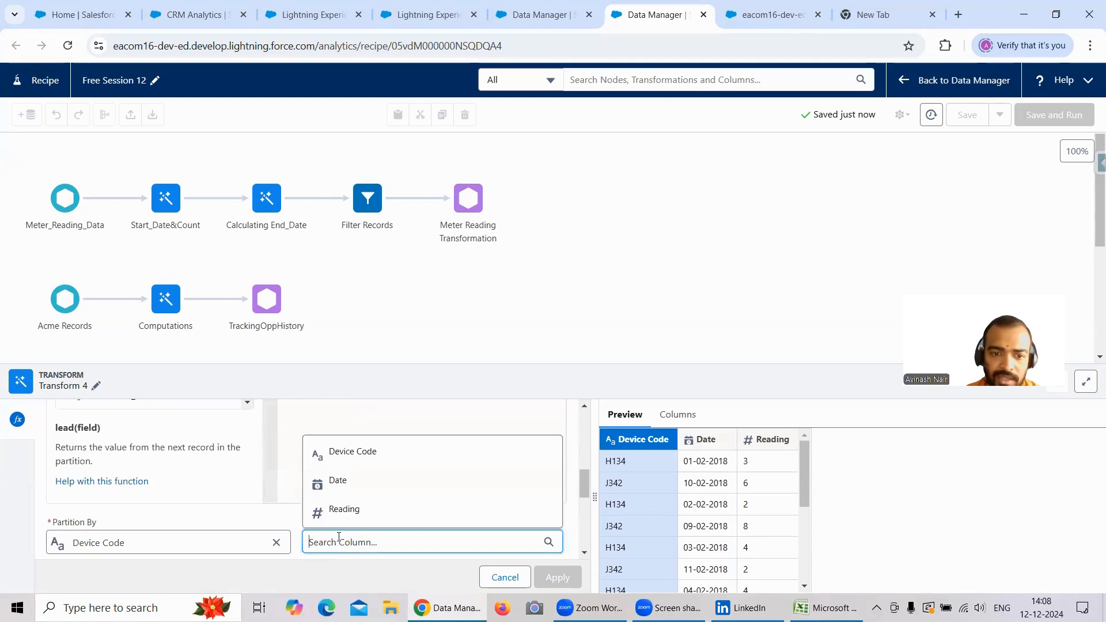
{"action": "left_click", "coordinate": [346, 491]}
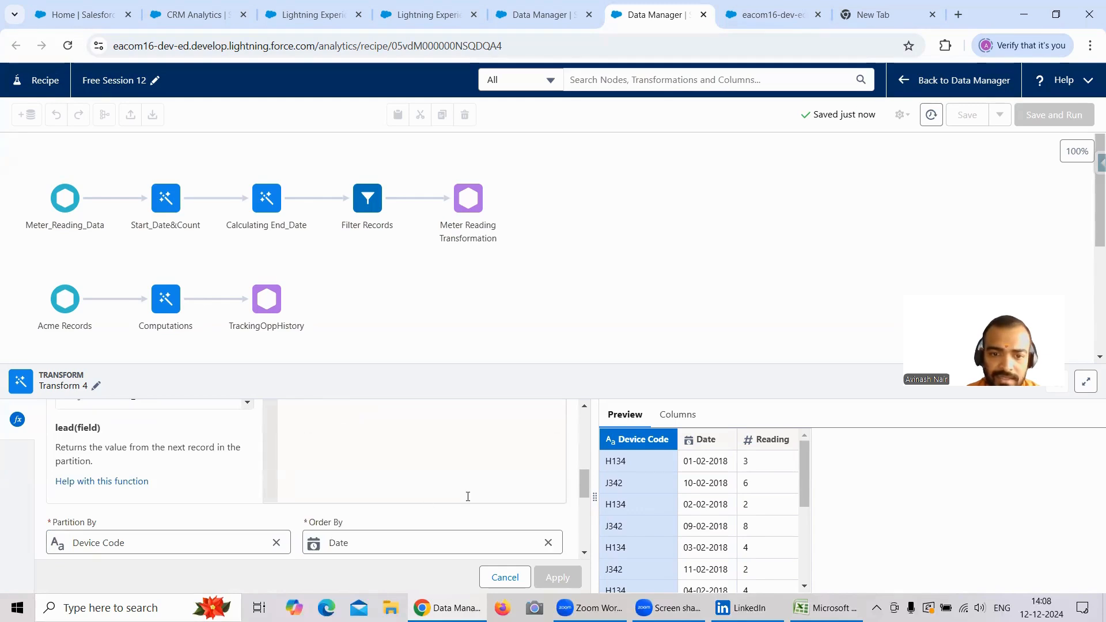
{"action": "scroll", "coordinate": [586, 483], "scroll_direction": "down", "scroll_amount": 3}
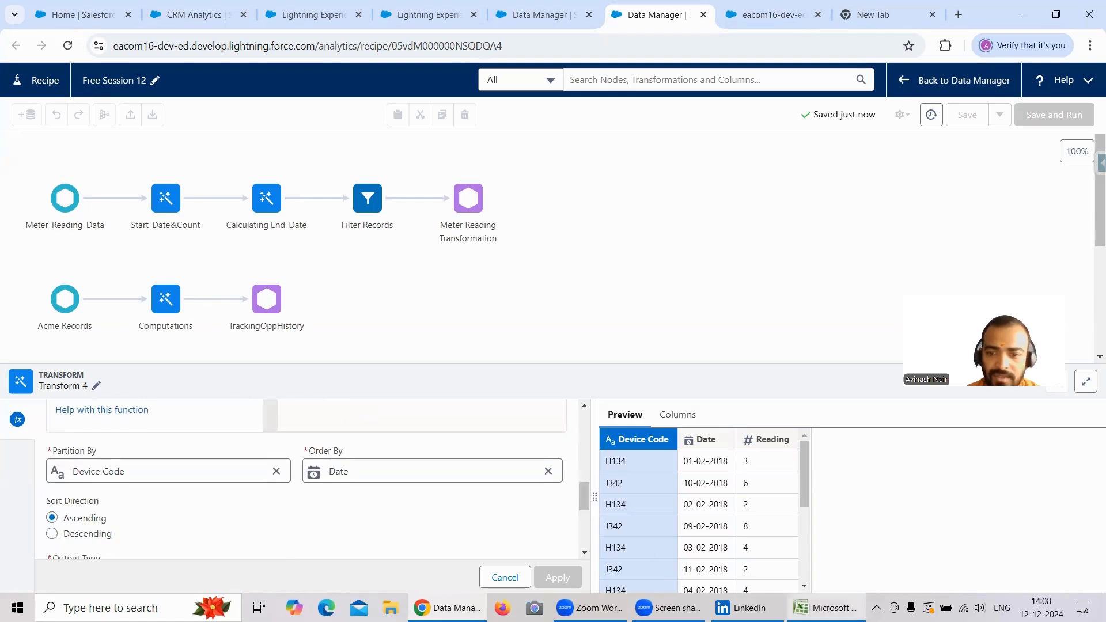
Switch to the Excel workbook and enter the header LeadDate in cell D1, next to Reading
{"action": "left_click", "coordinate": [828, 608]}
{"action": "left_click", "coordinate": [170, 287]}
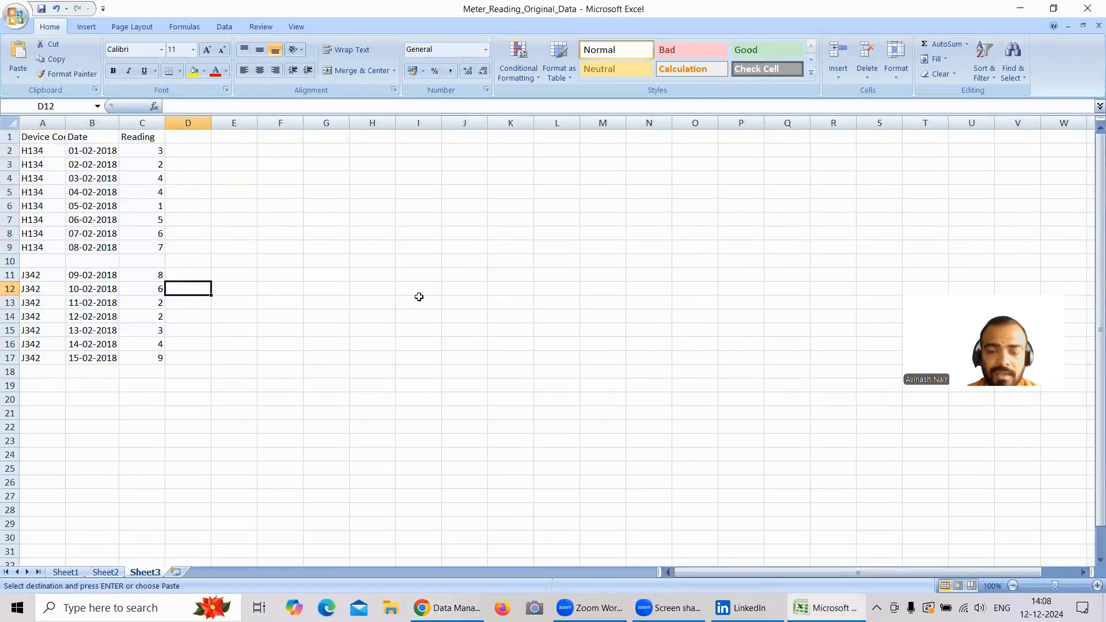
{"action": "left_click", "coordinate": [195, 138]}
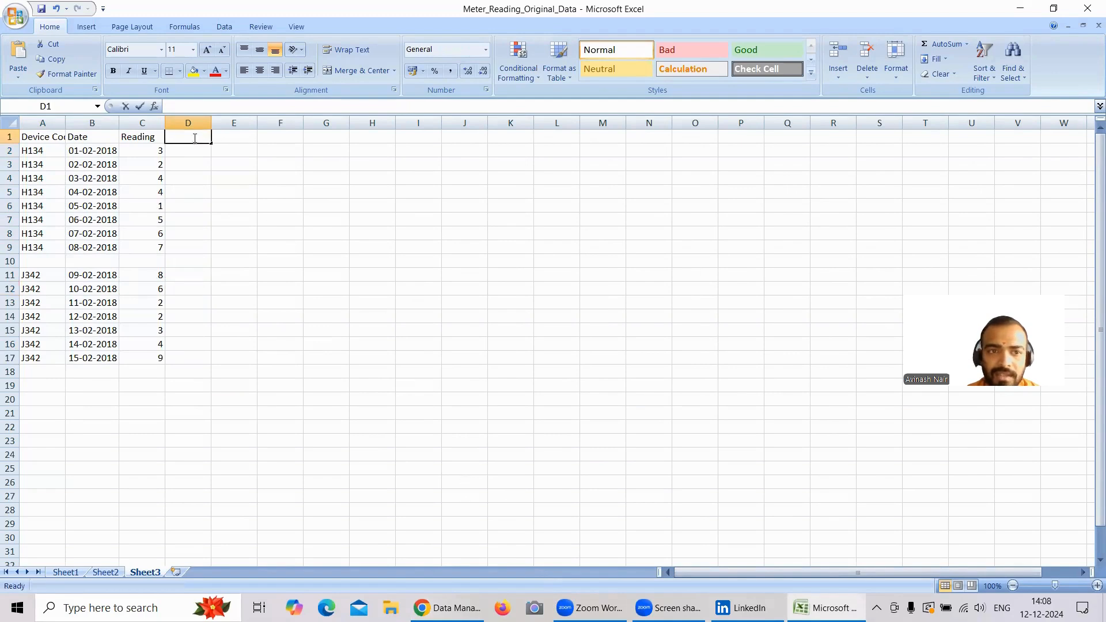
{"action": "type", "text": "La"}
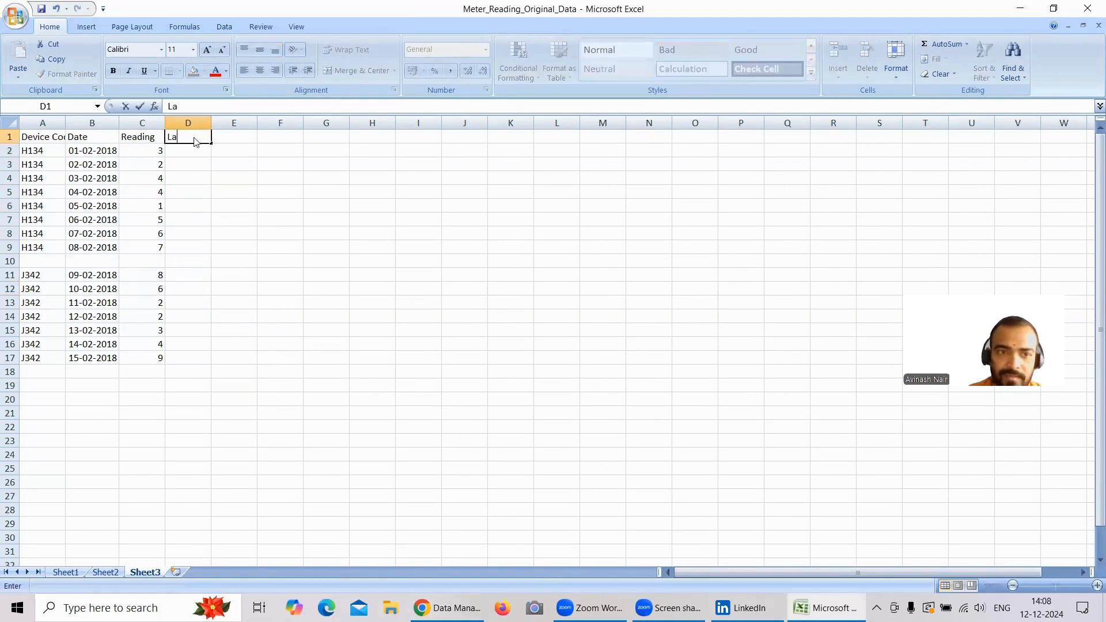
{"action": "type", "text": "ad"}
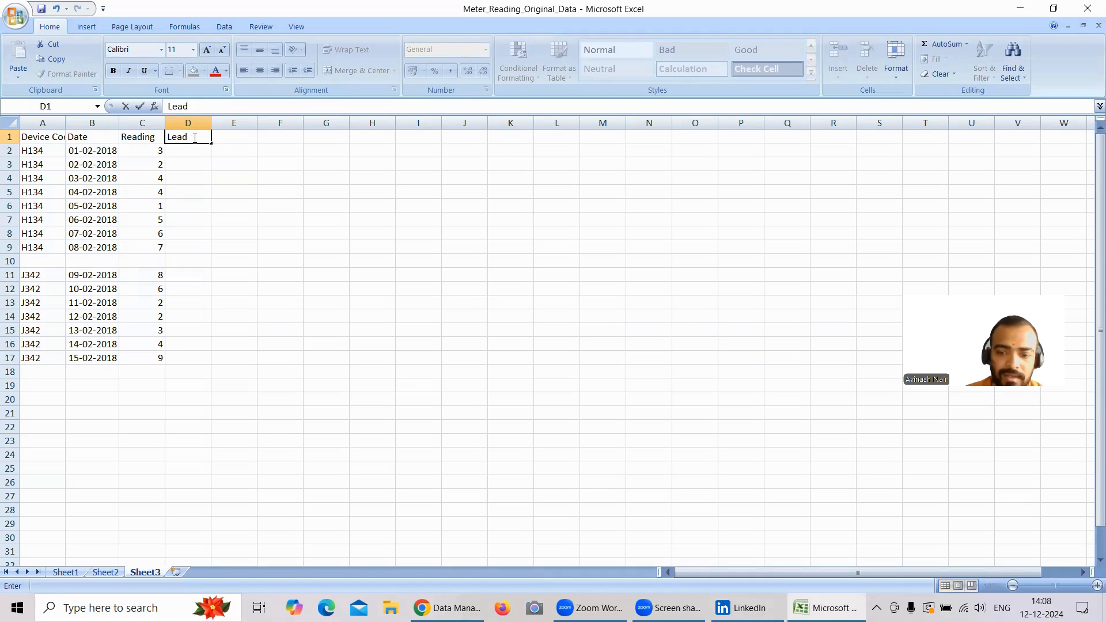
{"action": "type", "text": "Date"}
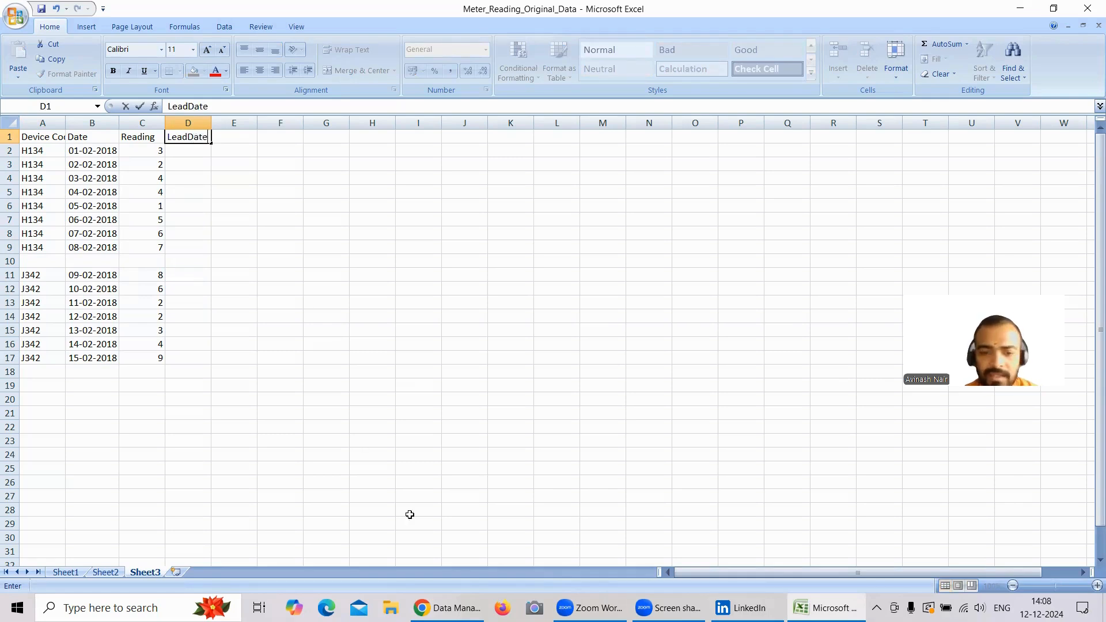
Return to the recipe in Chrome and replace the placeholder field in the formula so it reads lead(Date)
{"action": "left_click", "coordinate": [452, 606]}
{"action": "scroll", "coordinate": [578, 453], "scroll_direction": "up", "scroll_amount": 10}
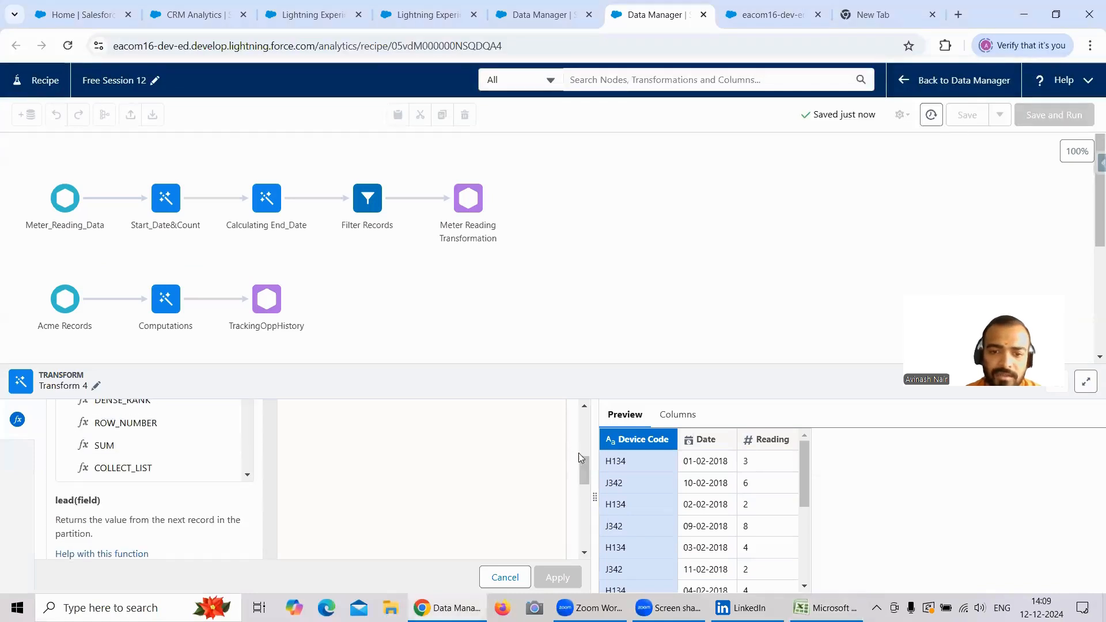
{"action": "double_click", "coordinate": [348, 495]}
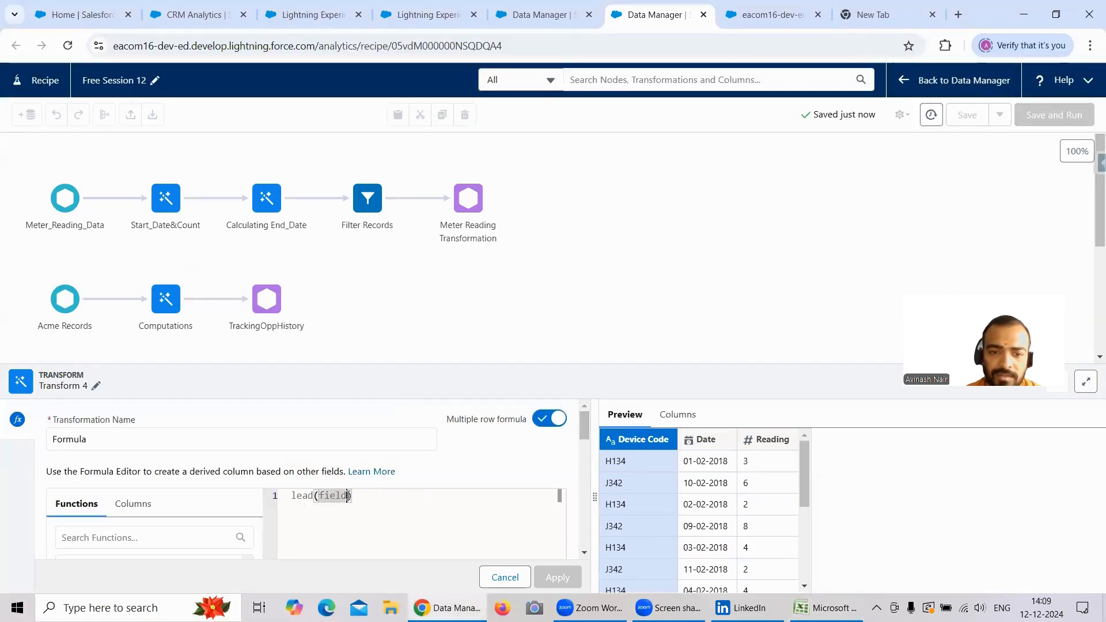
{"action": "key", "text": "BackSpace"}
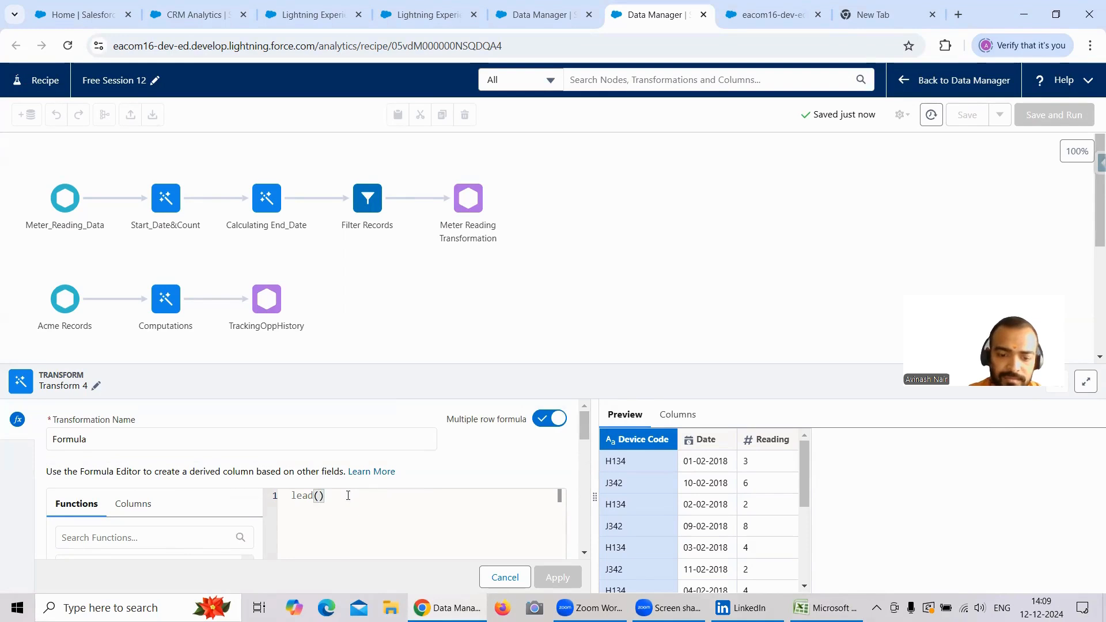
{"action": "type", "text": "Dat"}
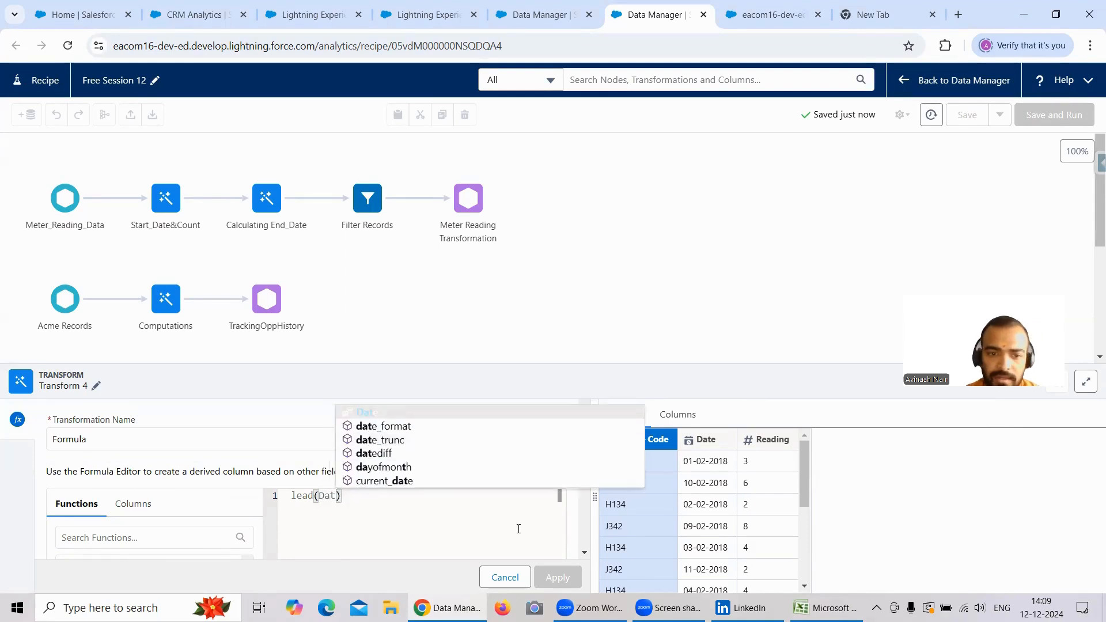
{"action": "left_click", "coordinate": [371, 417]}
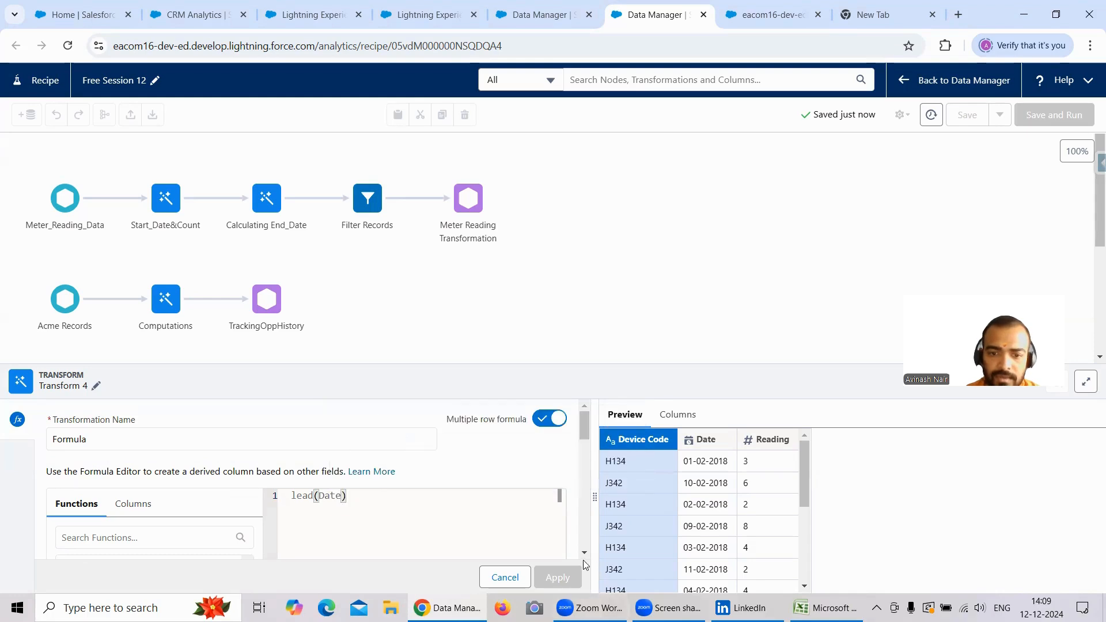
Set the formula's output type to Date Time with the date format dd-MM-yyyy and apply it
{"action": "left_click", "coordinate": [584, 553]}
{"action": "scroll", "coordinate": [584, 553], "scroll_direction": "down", "scroll_amount": 5}
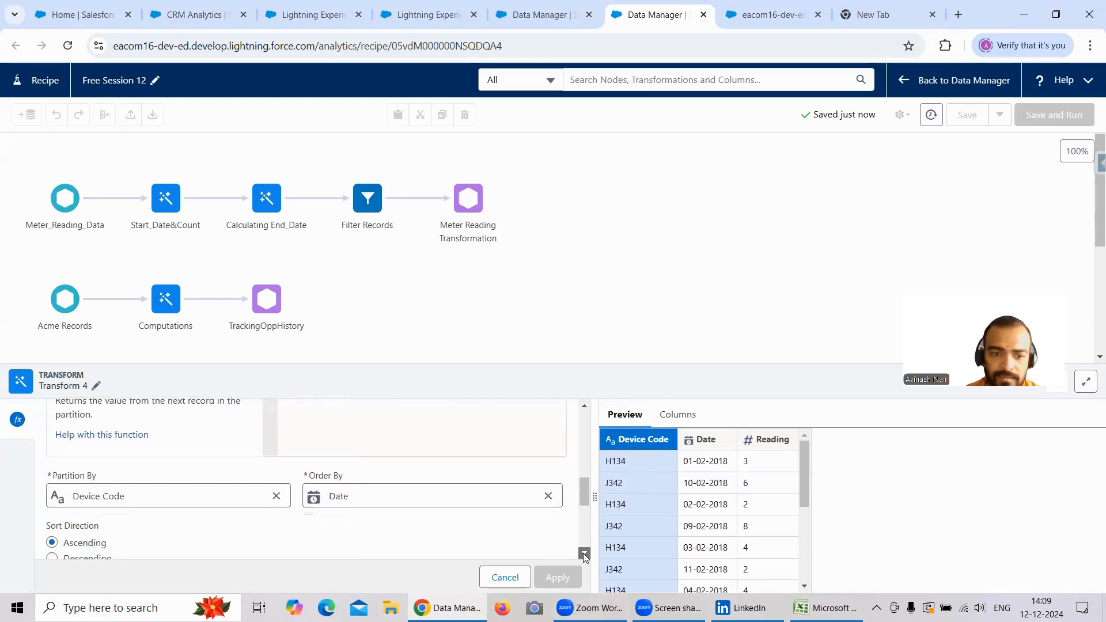
{"action": "left_click", "coordinate": [111, 518]}
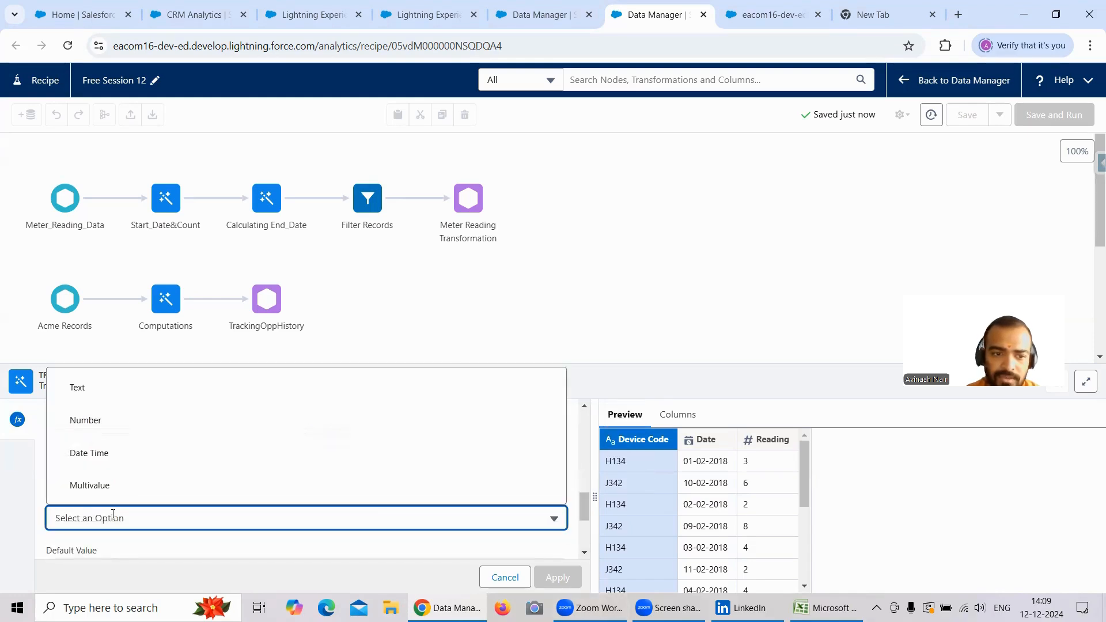
{"action": "left_click", "coordinate": [96, 454]}
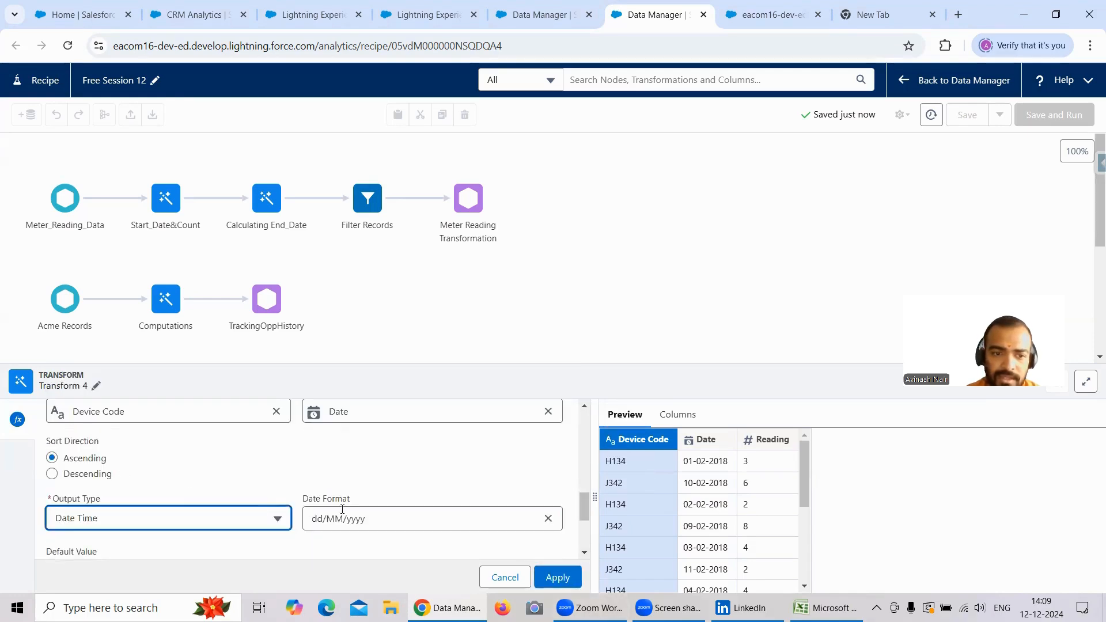
{"action": "left_click", "coordinate": [549, 521]}
{"action": "type", "text": "dd-MM"}
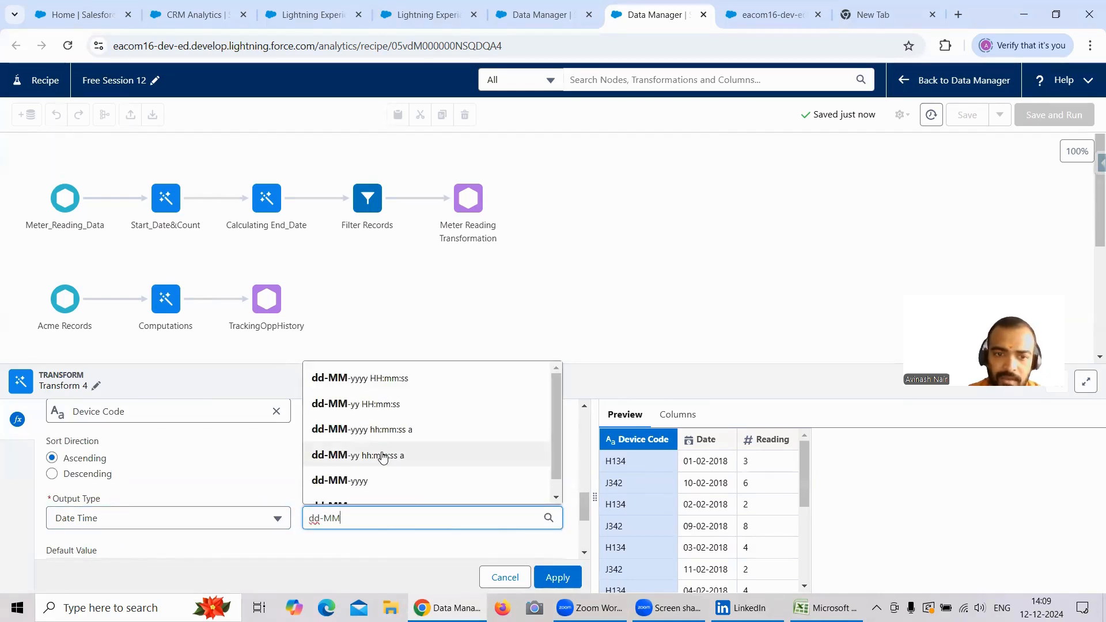
{"action": "left_click", "coordinate": [368, 481]}
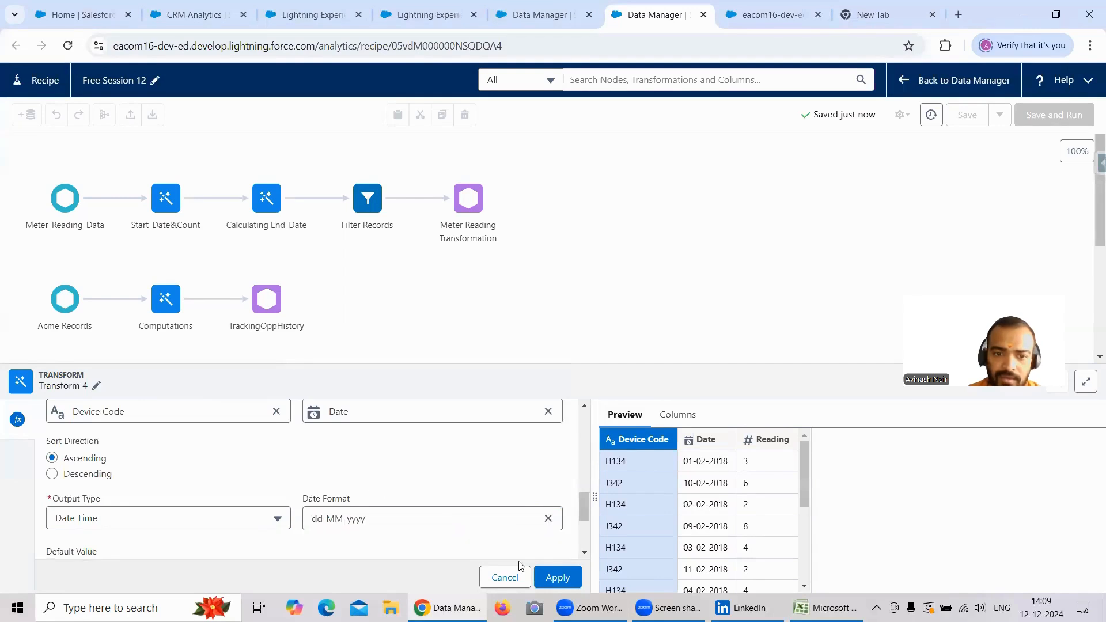
{"action": "left_click", "coordinate": [559, 576]}
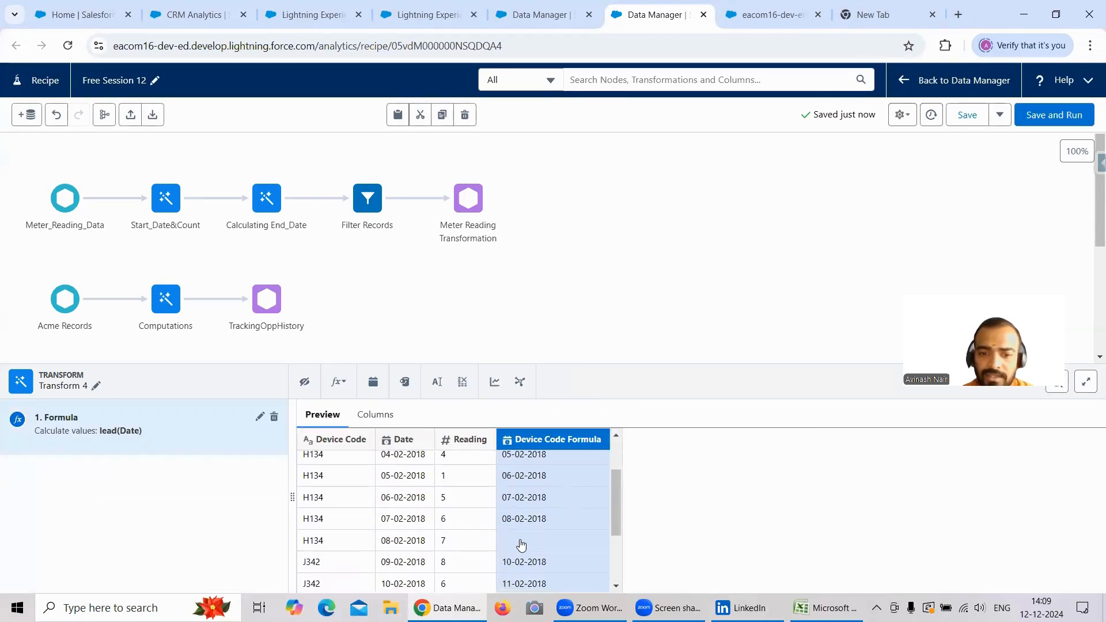
Edit the lead(Date) formula to set its column label and API name to LeadDate, and apply the change
{"action": "left_click", "coordinate": [827, 608]}
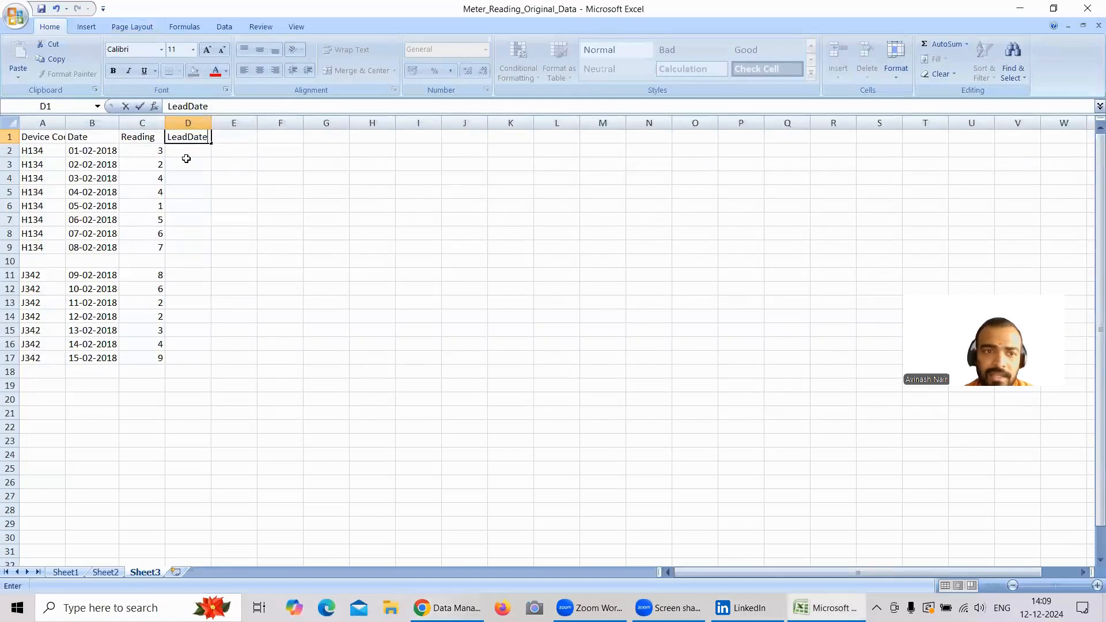
{"action": "left_click", "coordinate": [450, 608]}
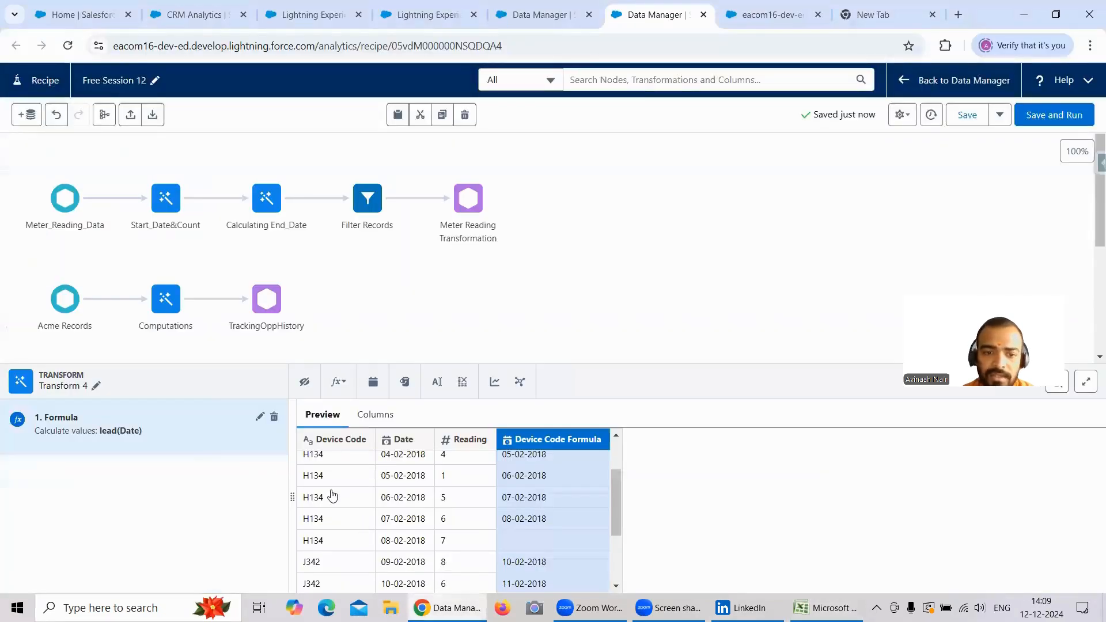
{"action": "left_click", "coordinate": [259, 418]}
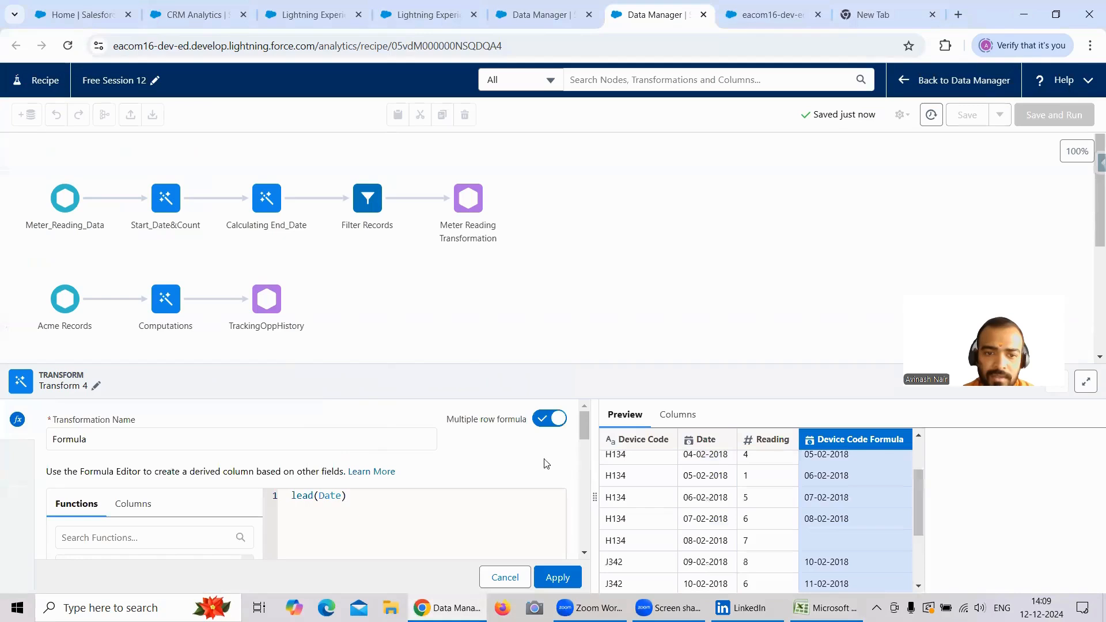
{"action": "scroll", "coordinate": [584, 426], "scroll_direction": "down", "scroll_amount": 3}
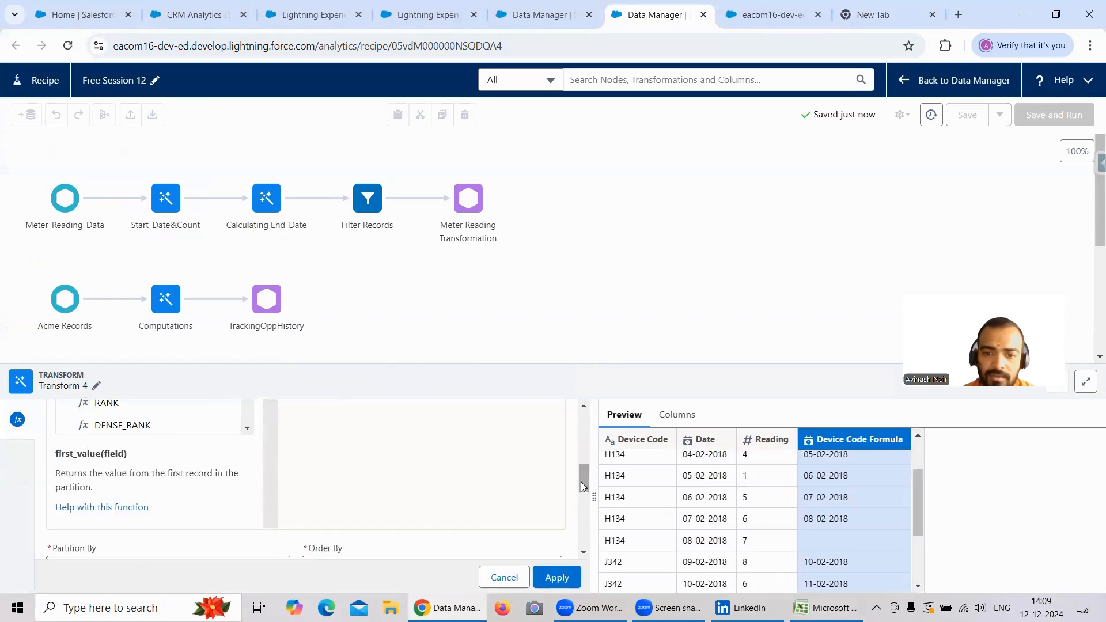
{"action": "left_click_drag", "start_coordinate": [581, 482], "coordinate": [582, 541]}
{"action": "double_click", "coordinate": [170, 525]}
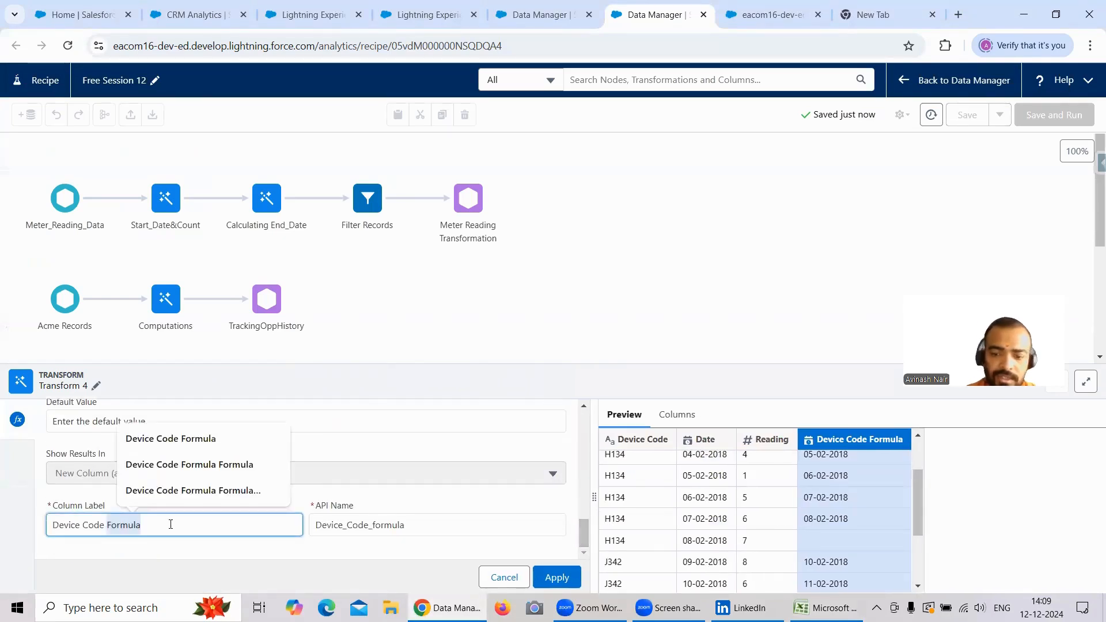
{"action": "key", "text": "BackSpace"}
{"action": "key", "text": "BackSpace"}
{"action": "key", "text": "BackSpace"}
{"action": "key", "text": "BackSpace"}
{"action": "key", "text": "BackSpace"}
{"action": "key", "text": "BackSpace"}
{"action": "key", "text": "BackSpace"}
{"action": "key", "text": "BackSpace"}
{"action": "key", "text": "BackSpace"}
{"action": "key", "text": "BackSpace"}
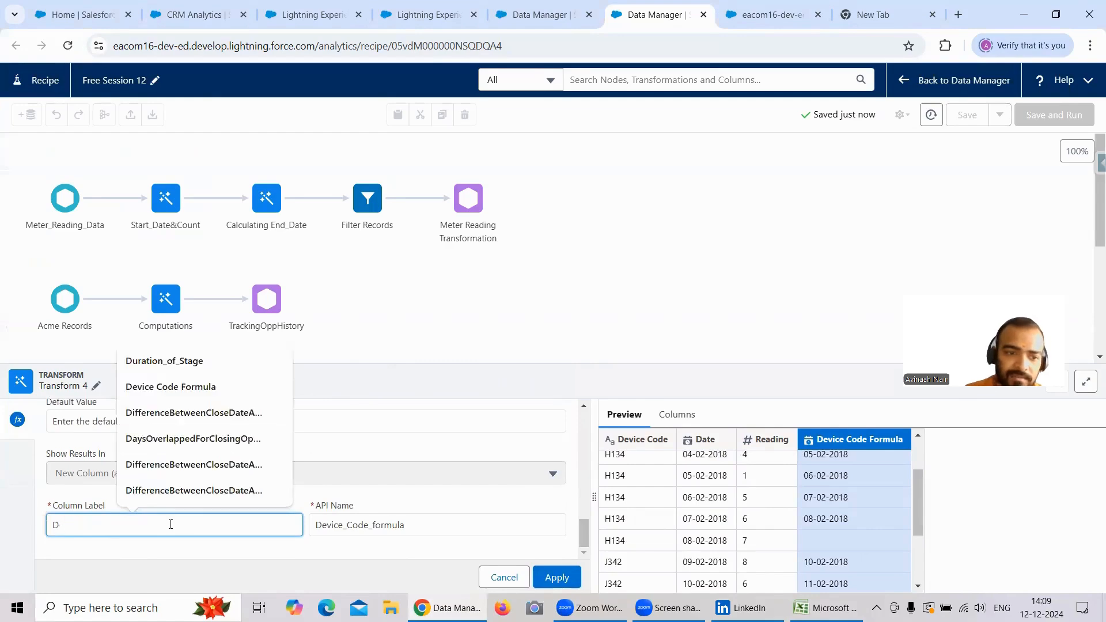
{"action": "type", "text": "Lead"}
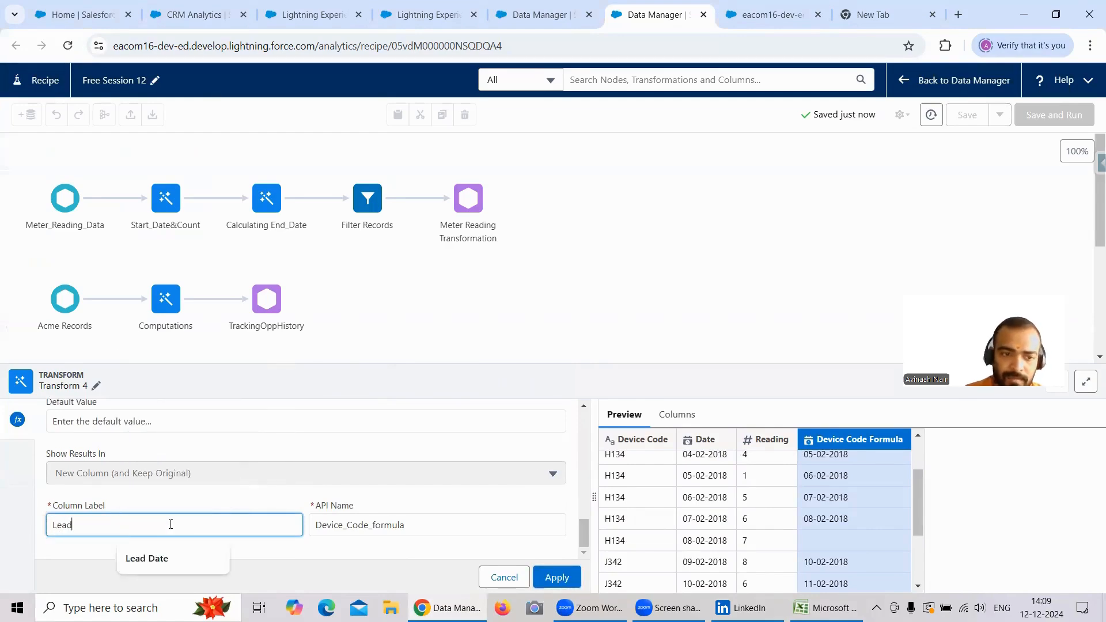
{"action": "type", "text": "Date"}
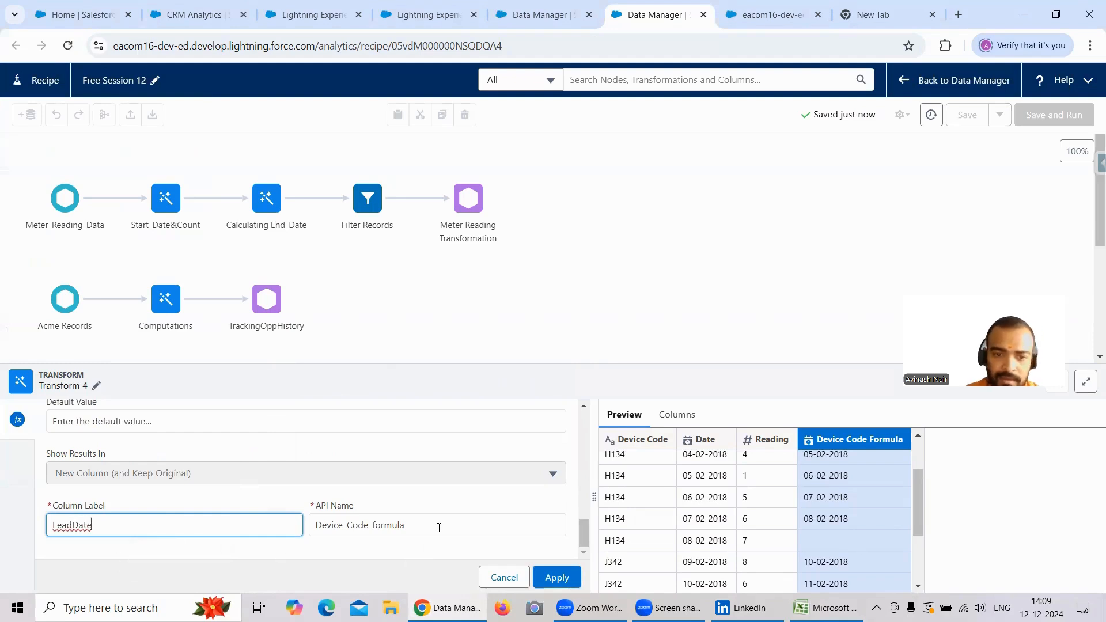
{"action": "left_click", "coordinate": [439, 528]}
{"action": "type", "text": "LeadDate"}
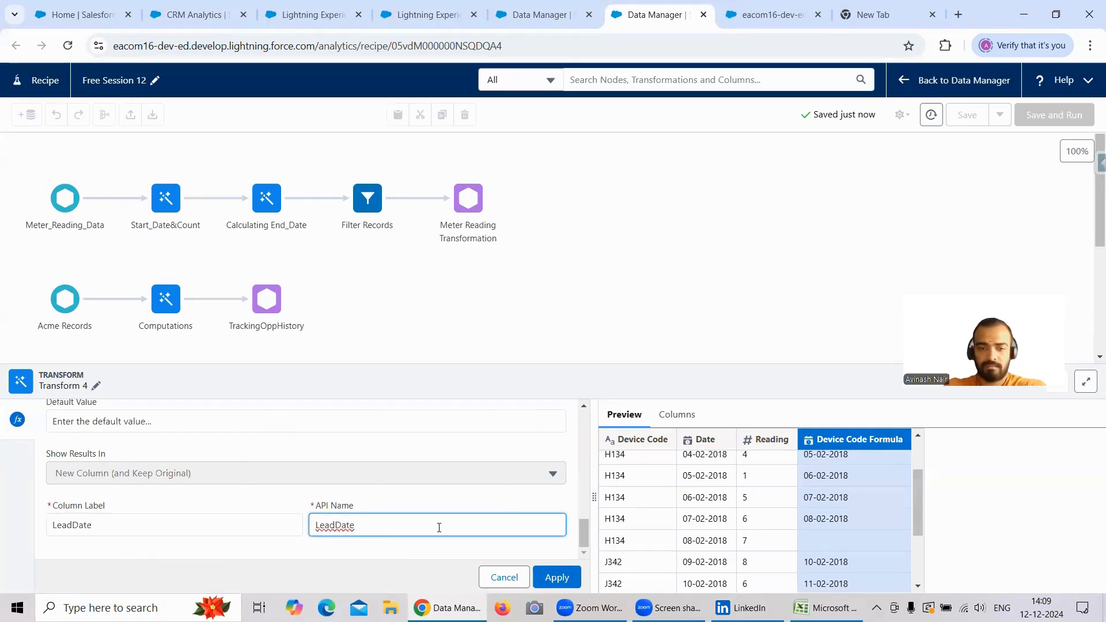
{"action": "left_click", "coordinate": [567, 583]}
Switch to Excel and examine how consecutive dates follow each other in the H134 rows of the Date column
{"action": "left_click", "coordinate": [824, 608]}
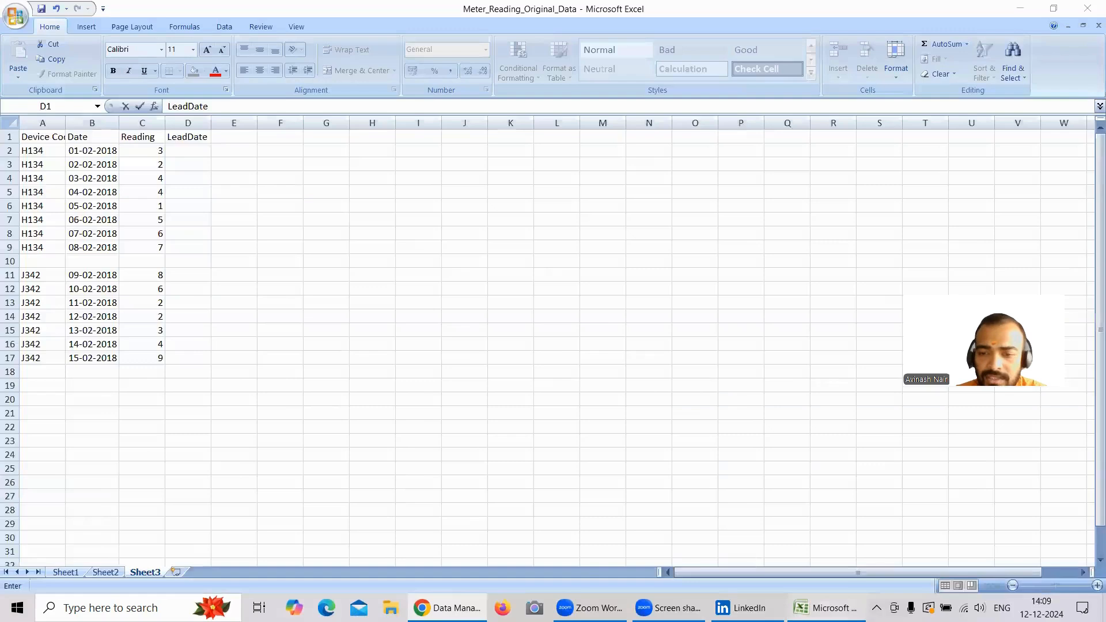
{"action": "double_click", "coordinate": [96, 151]}
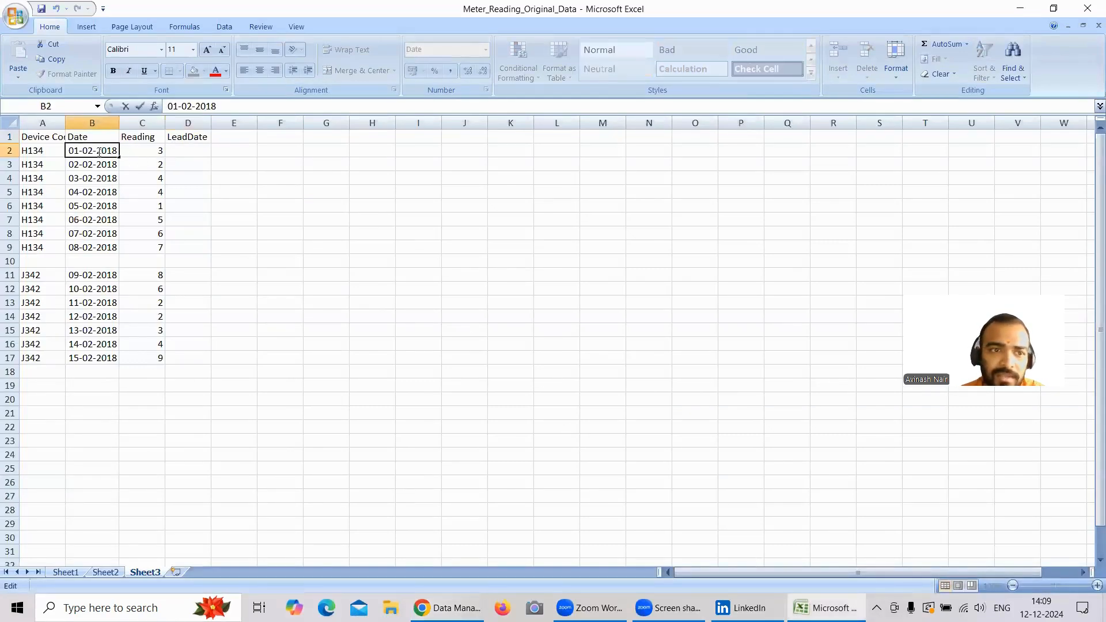
{"action": "double_click", "coordinate": [112, 164]}
{"action": "left_click", "coordinate": [123, 220]}
{"action": "left_click", "coordinate": [57, 219]}
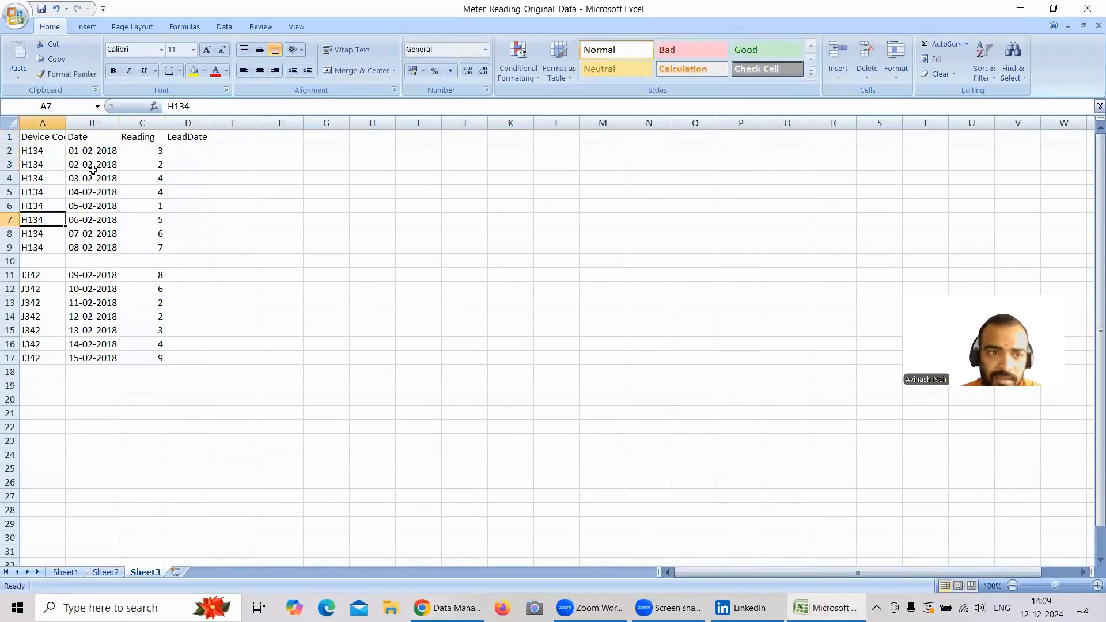
{"action": "double_click", "coordinate": [93, 166]}
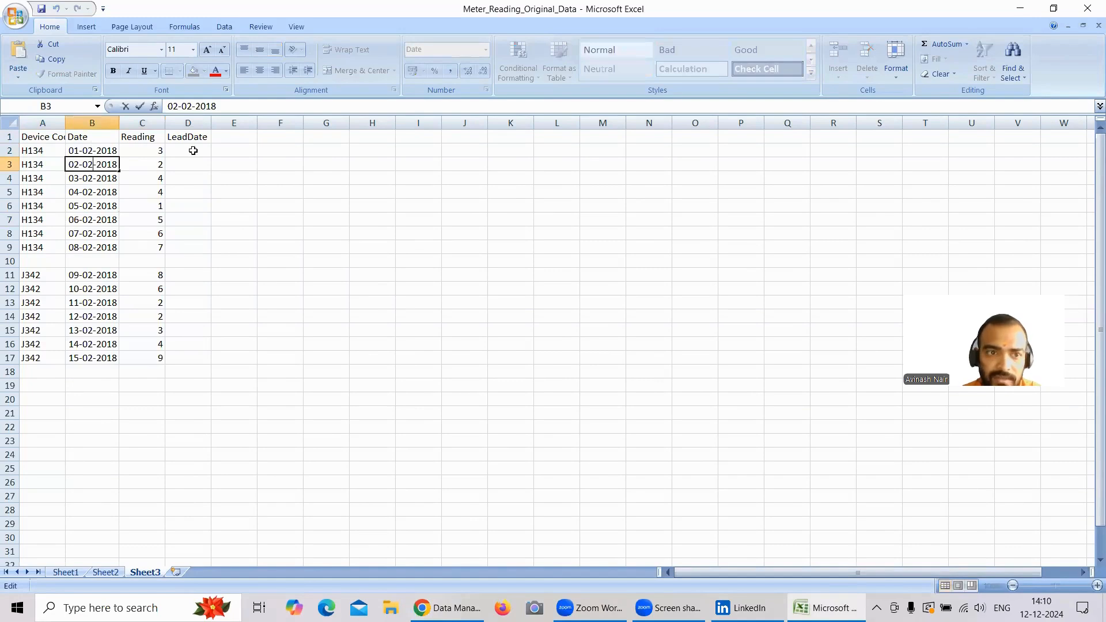
{"action": "left_click", "coordinate": [89, 175]}
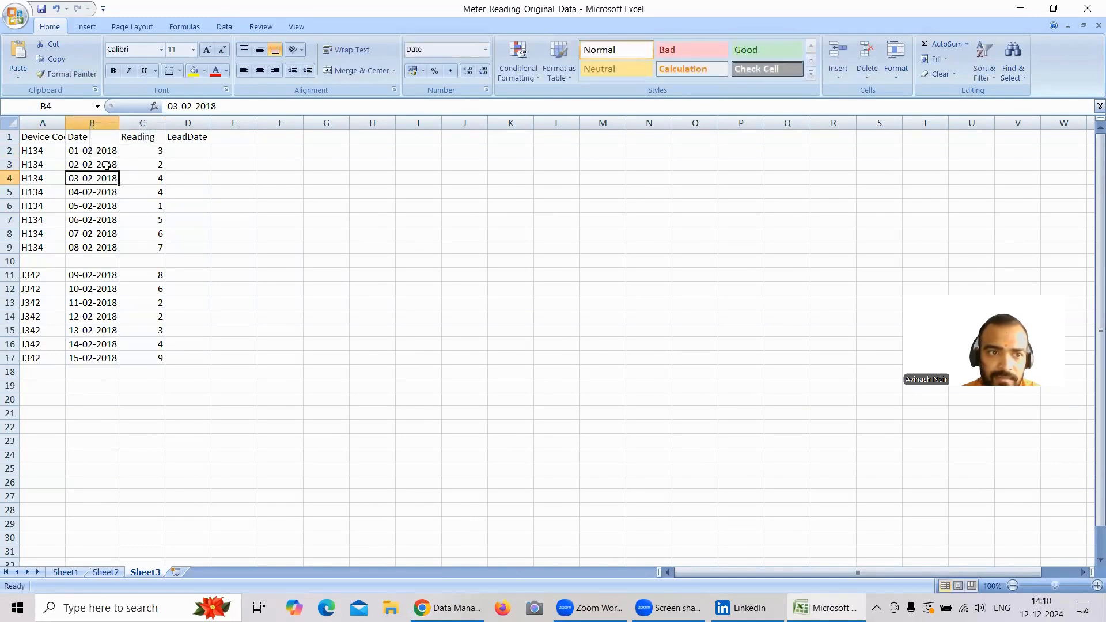
Try to copy the date 02-02-2018 from cell B3 into the first LeadDate cell, D2
{"action": "left_click", "coordinate": [107, 165]}
{"action": "key", "text": "ctrl+c"}
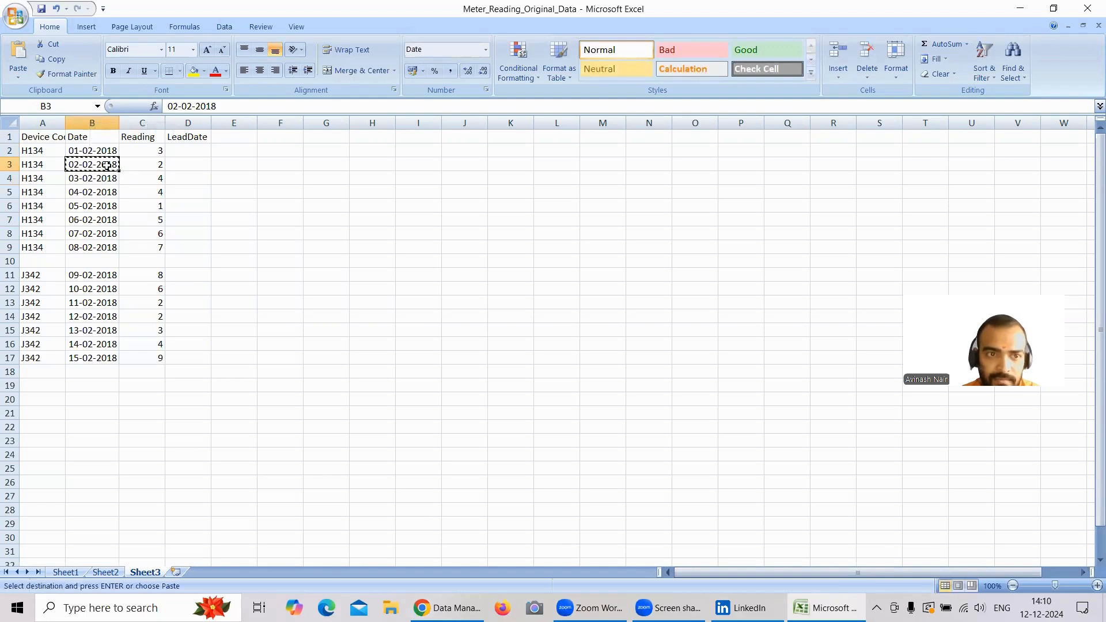
{"action": "double_click", "coordinate": [185, 150]}
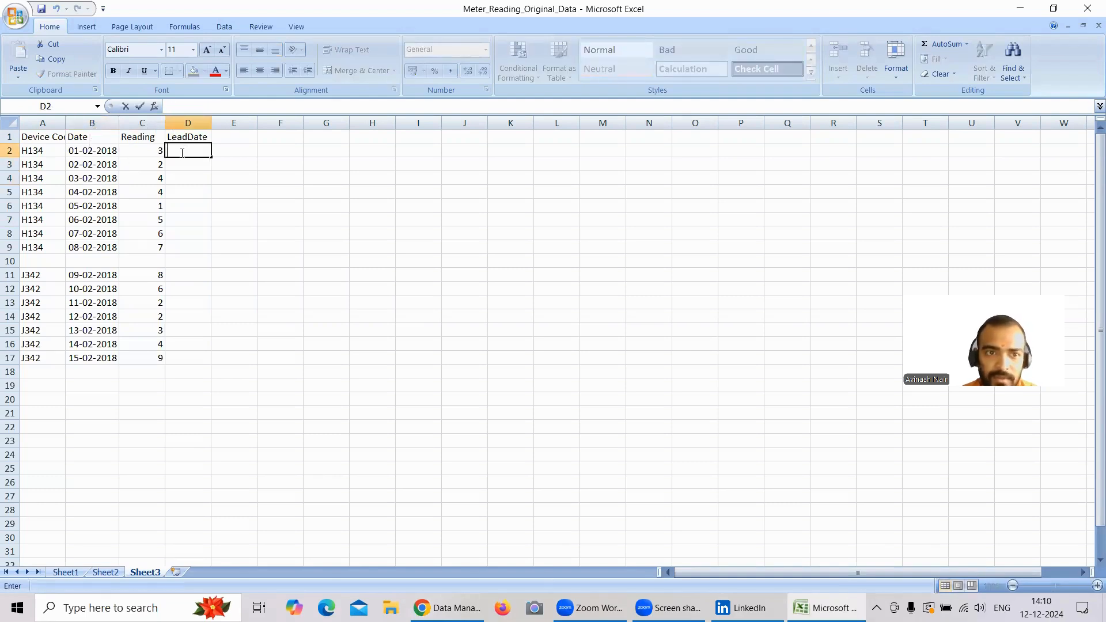
{"action": "double_click", "coordinate": [102, 166]}
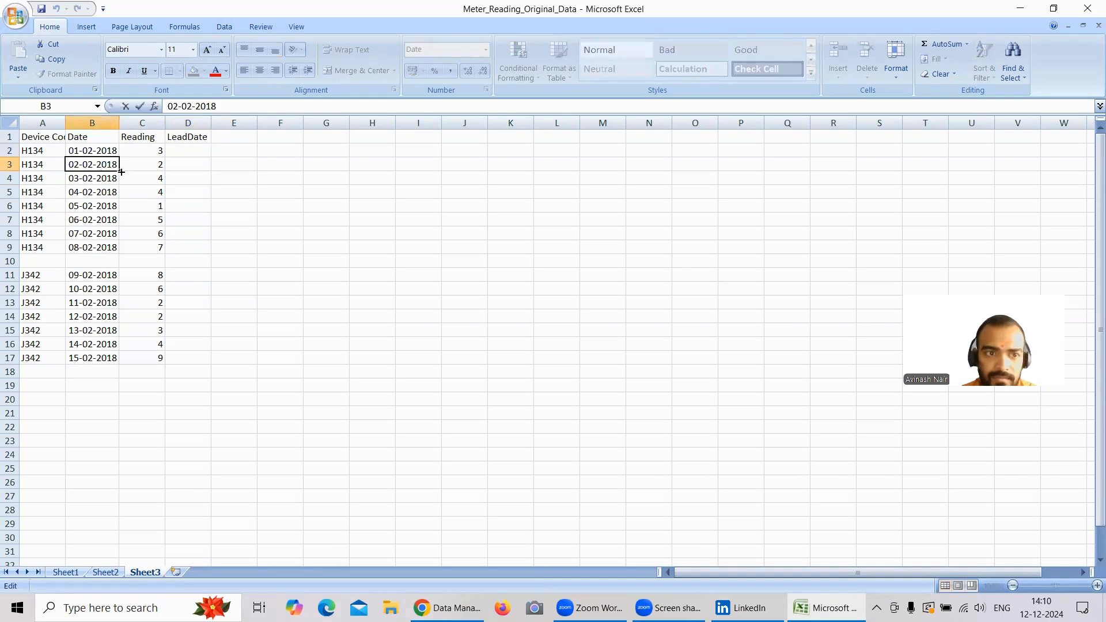
{"action": "left_click", "coordinate": [183, 150]}
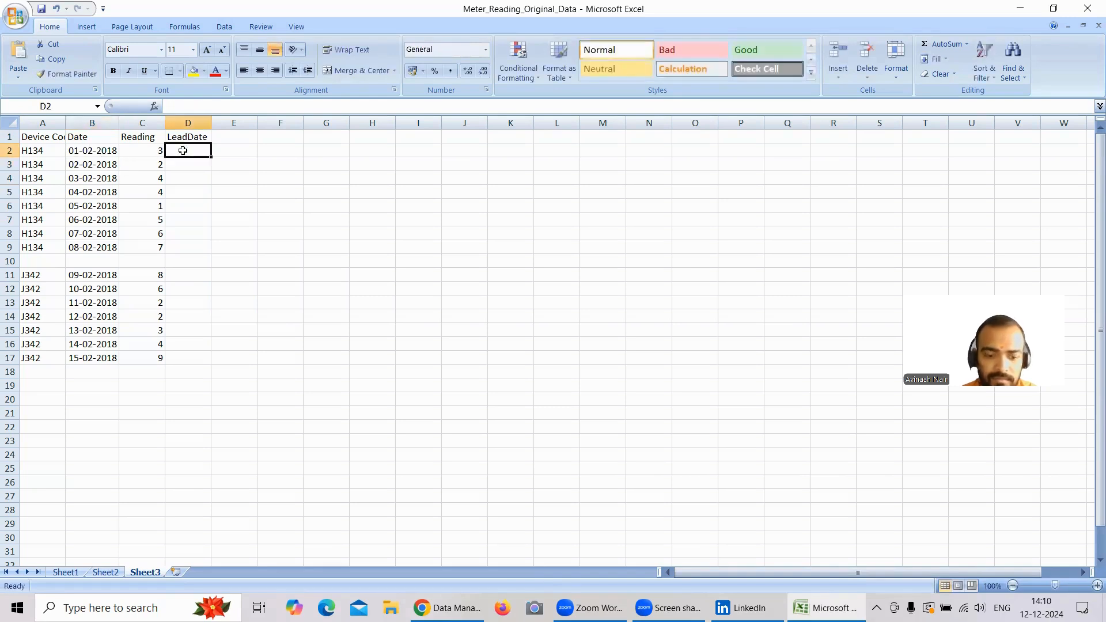
{"action": "key", "text": "ctrl+v"}
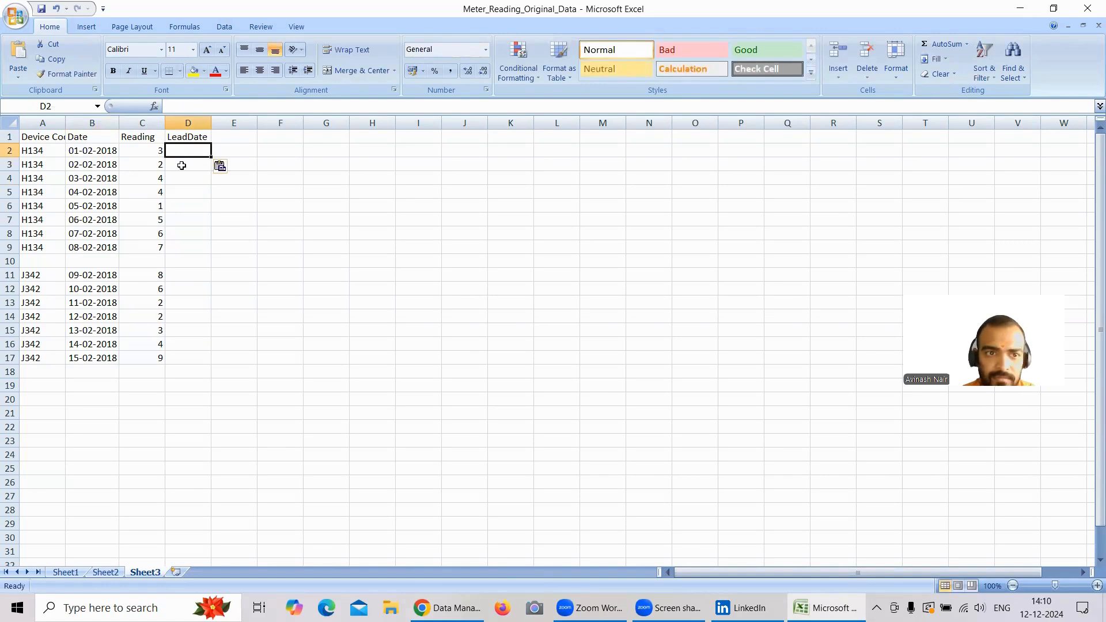
{"action": "left_click", "coordinate": [103, 165]}
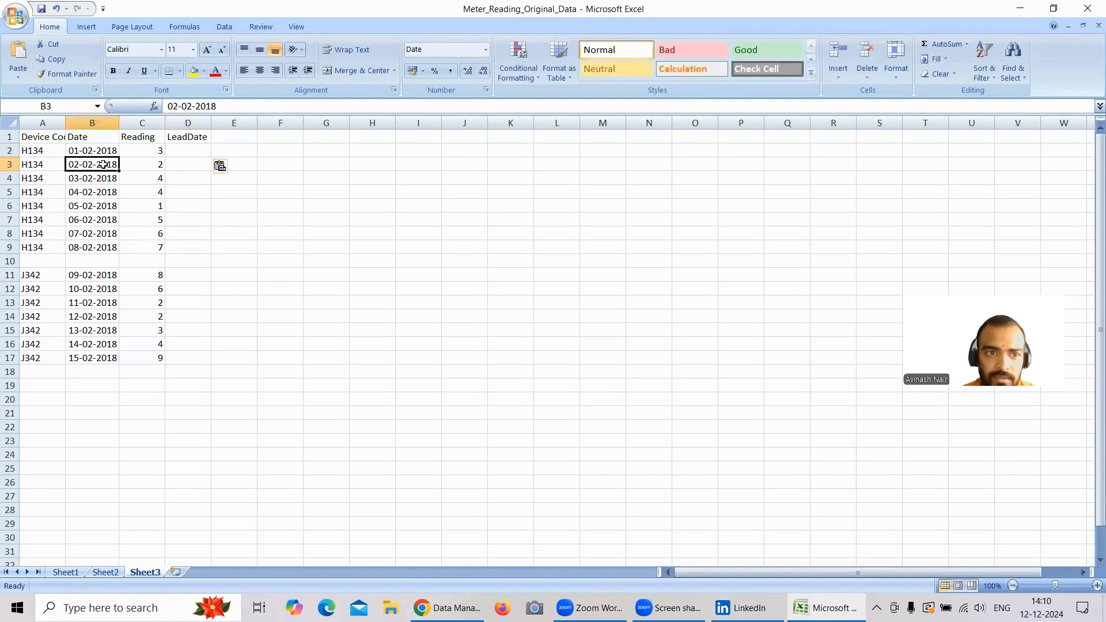
{"action": "key", "text": "ctrl+c"}
{"action": "double_click", "coordinate": [179, 151]}
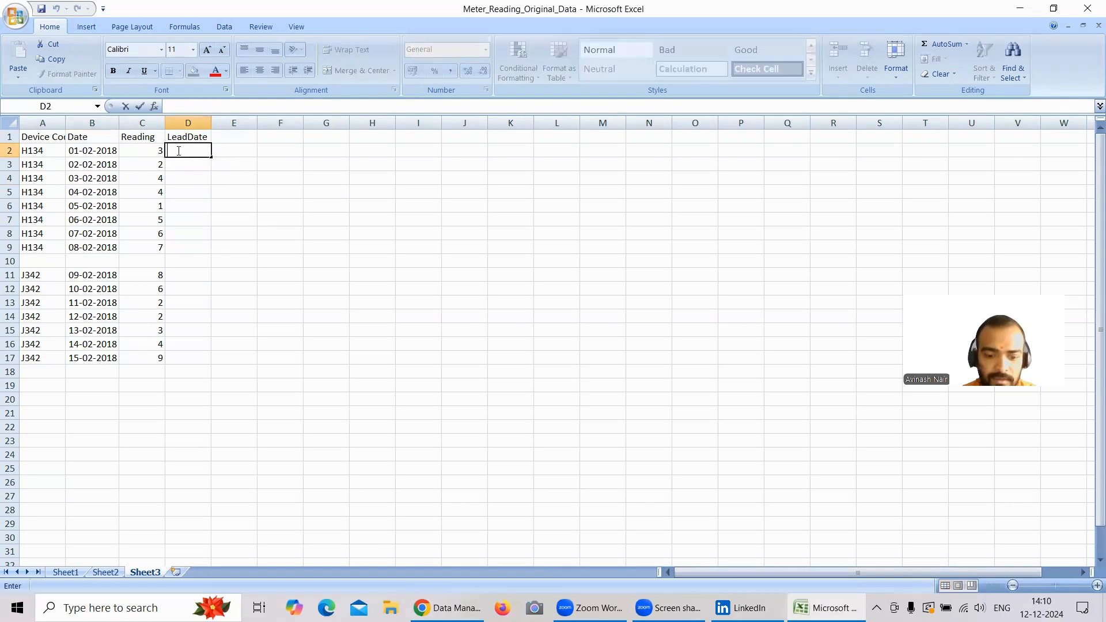
{"action": "left_click", "coordinate": [101, 164]}
{"action": "key", "text": "ctrl+c"}
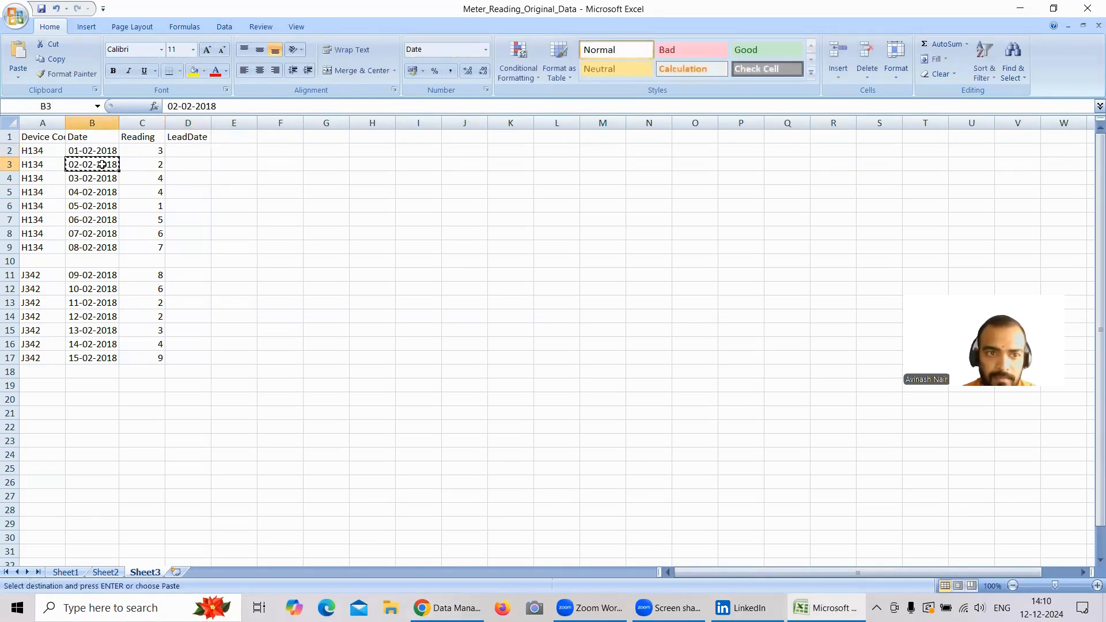
{"action": "double_click", "coordinate": [175, 150]}
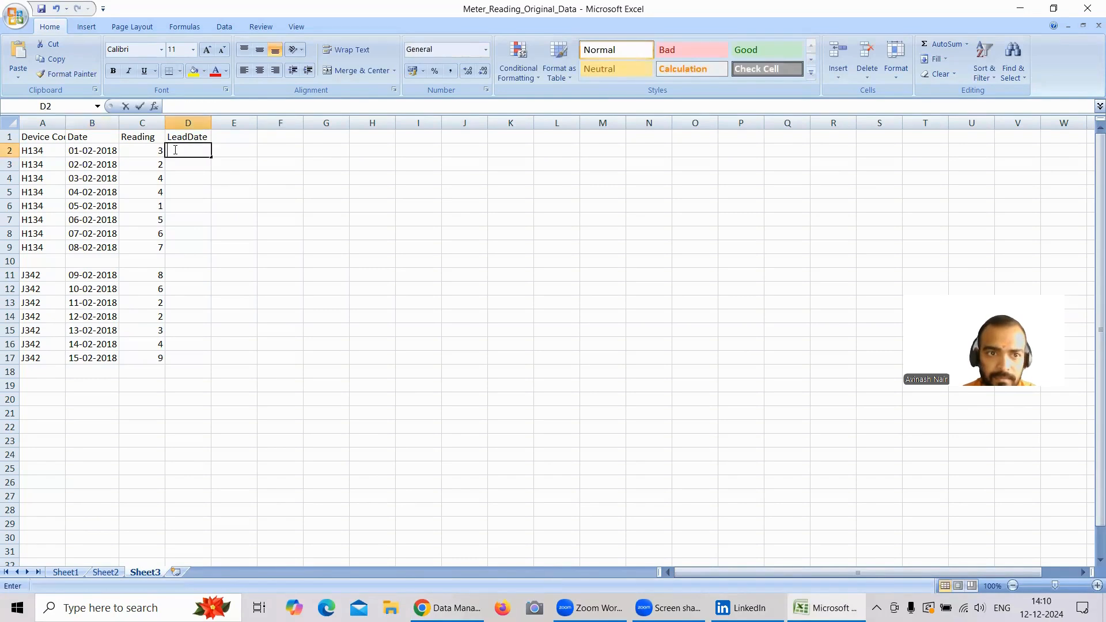
Enter 02-02-2018 as the LeadDate of the first H134 row, in cell D2
{"action": "left_click", "coordinate": [203, 122]}
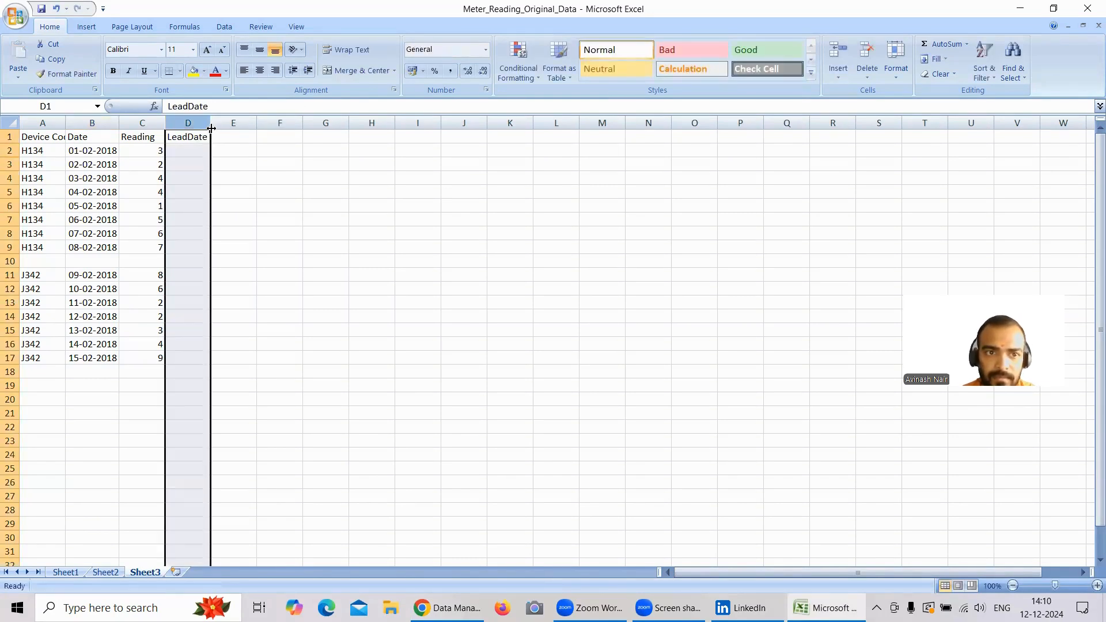
{"action": "double_click", "coordinate": [196, 151]}
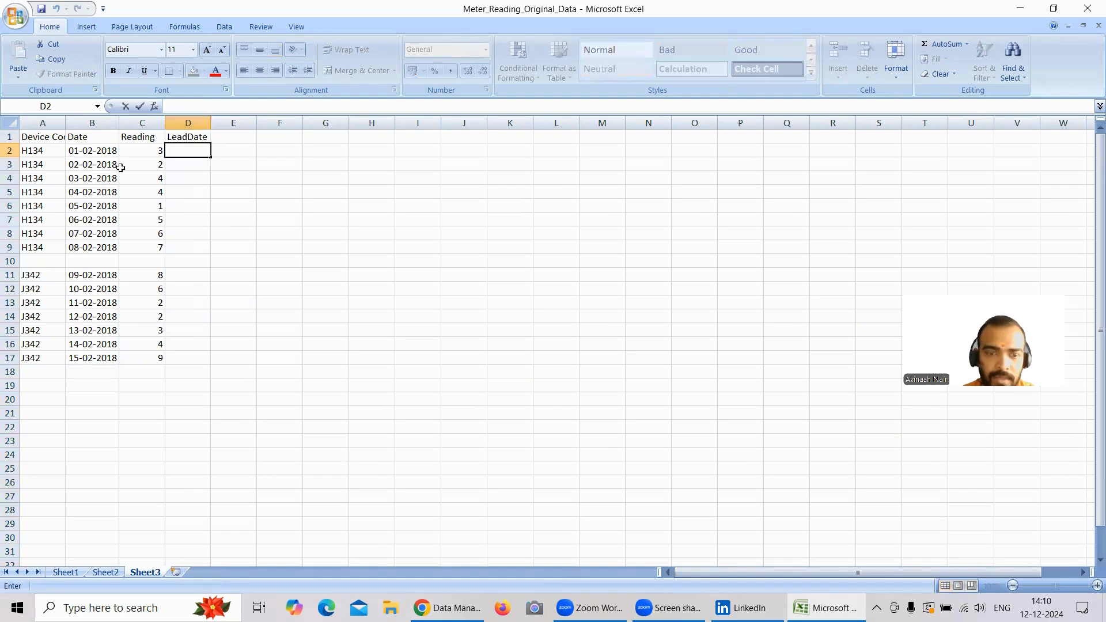
{"action": "type", "text": "02"}
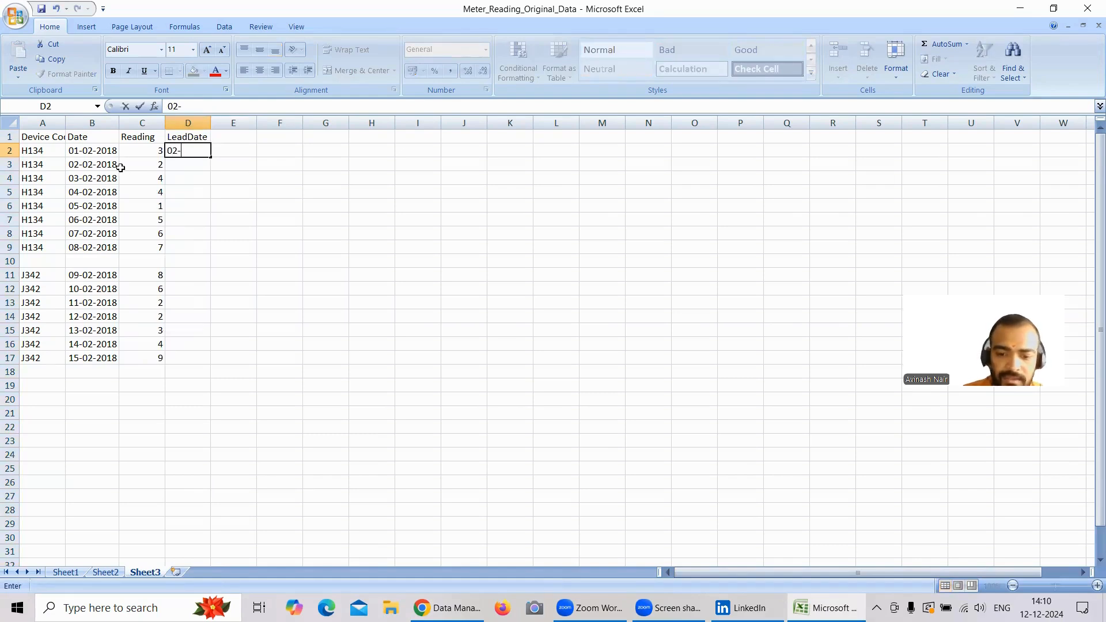
{"action": "type", "text": "-02-2018"}
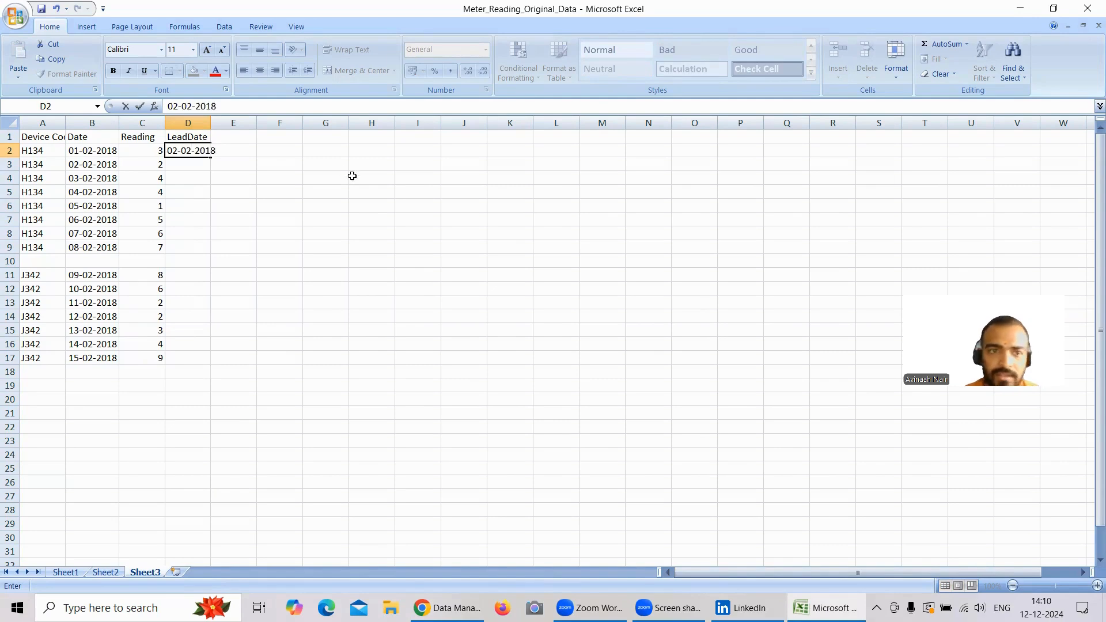
{"action": "key", "text": "Return"}
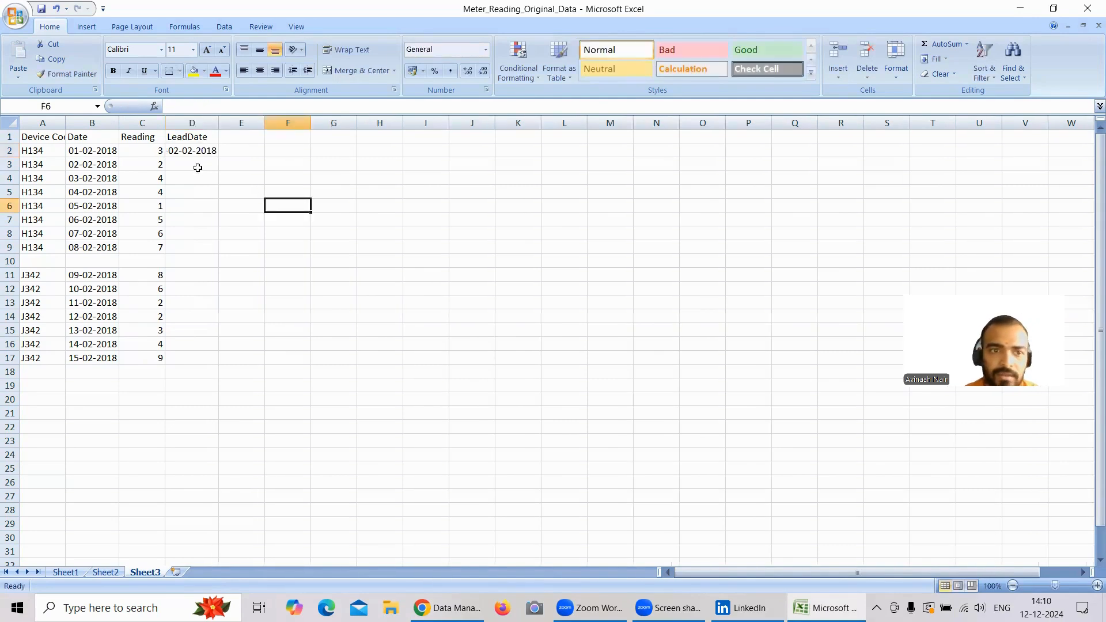
{"action": "double_click", "coordinate": [104, 179]}
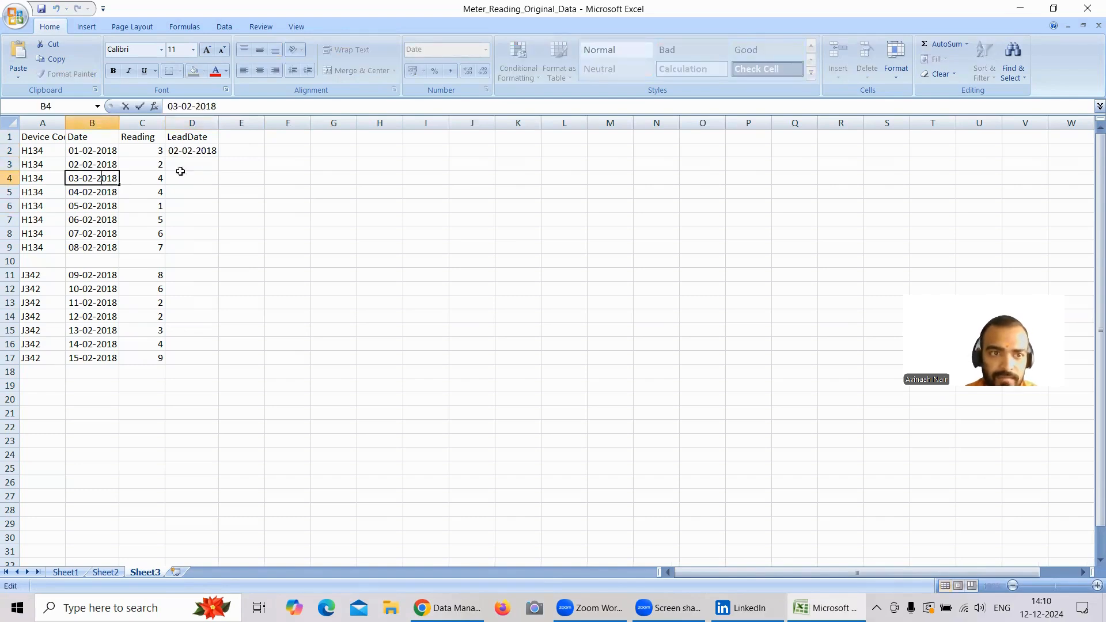
{"action": "left_click", "coordinate": [197, 162]}
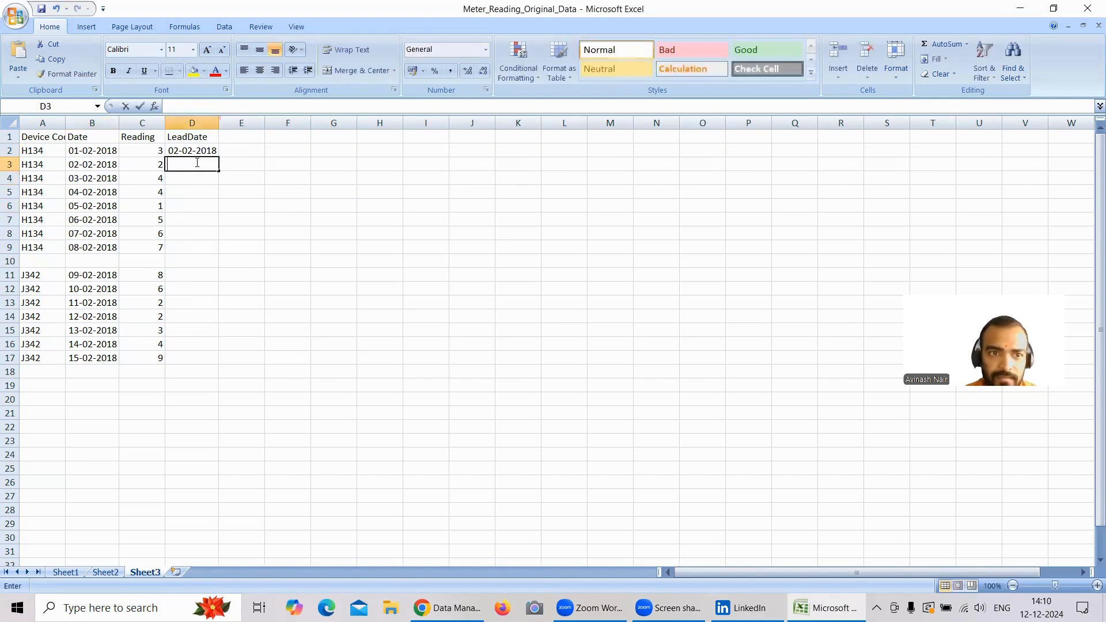
{"action": "left_click", "coordinate": [114, 178]}
{"action": "double_click", "coordinate": [114, 179]}
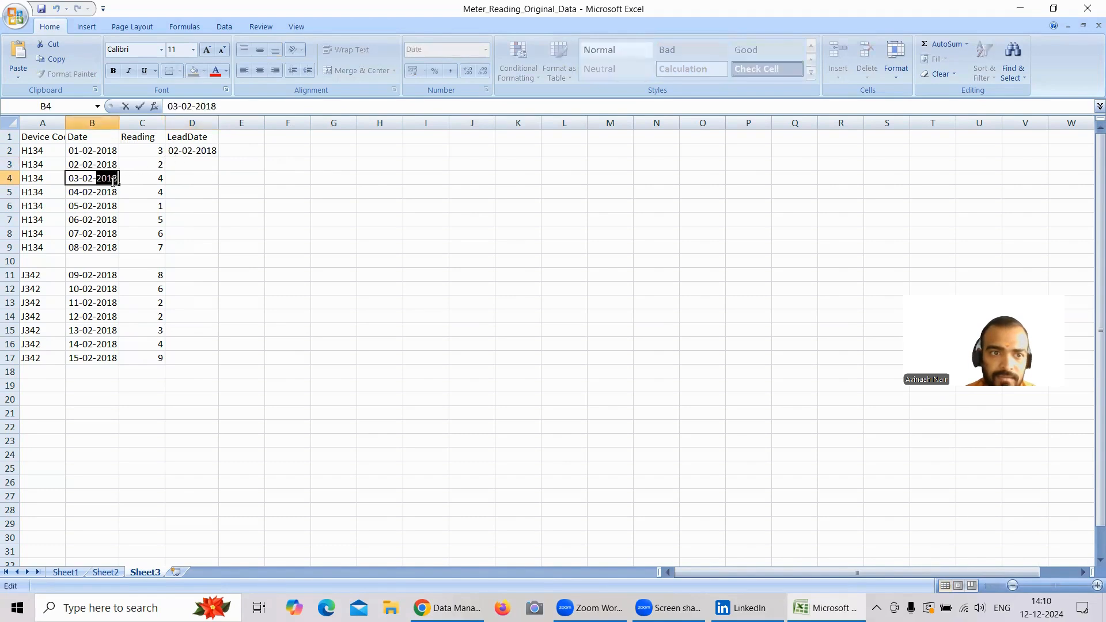
{"action": "left_click", "coordinate": [111, 206]}
Try to copy the H134 dates in B4:B9 into the LeadDate column starting at D3
{"action": "left_click", "coordinate": [89, 180]}
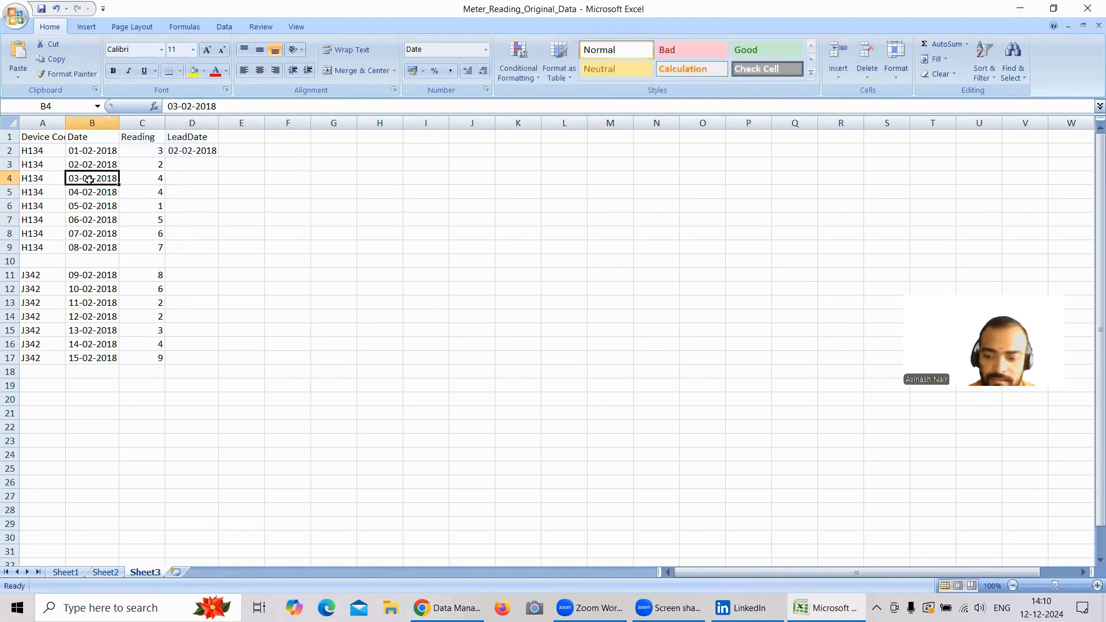
{"action": "key", "text": "shift+Down"}
{"action": "key", "text": "shift+Down"}
{"action": "key", "text": "shift+Down"}
{"action": "key", "text": "shift+Down"}
{"action": "key", "text": "shift+Down"}
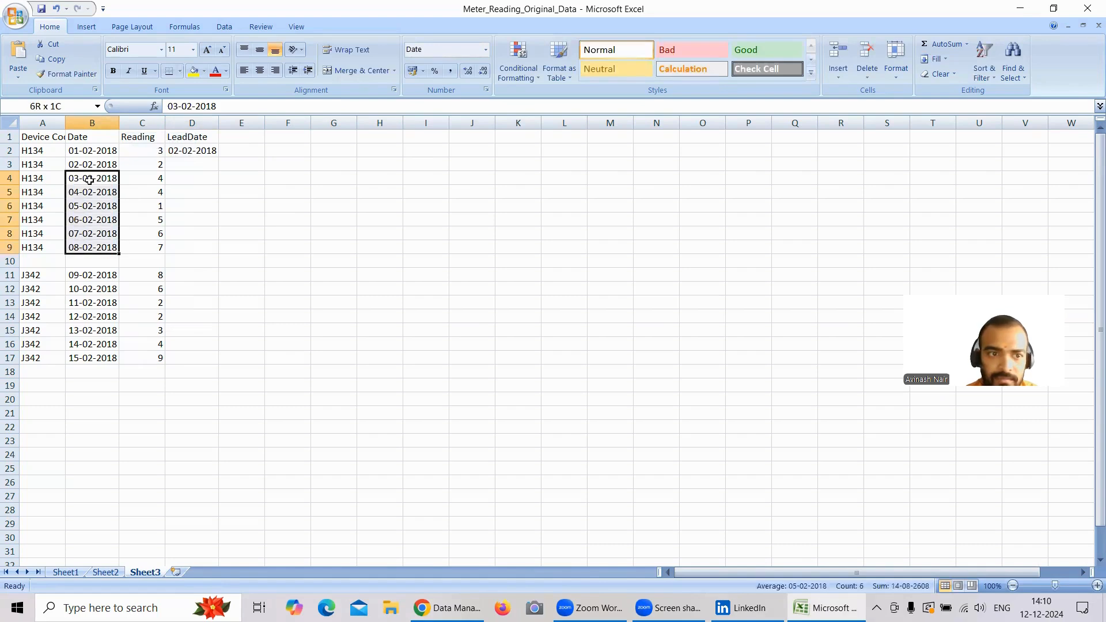
{"action": "key", "text": "ctrl+c"}
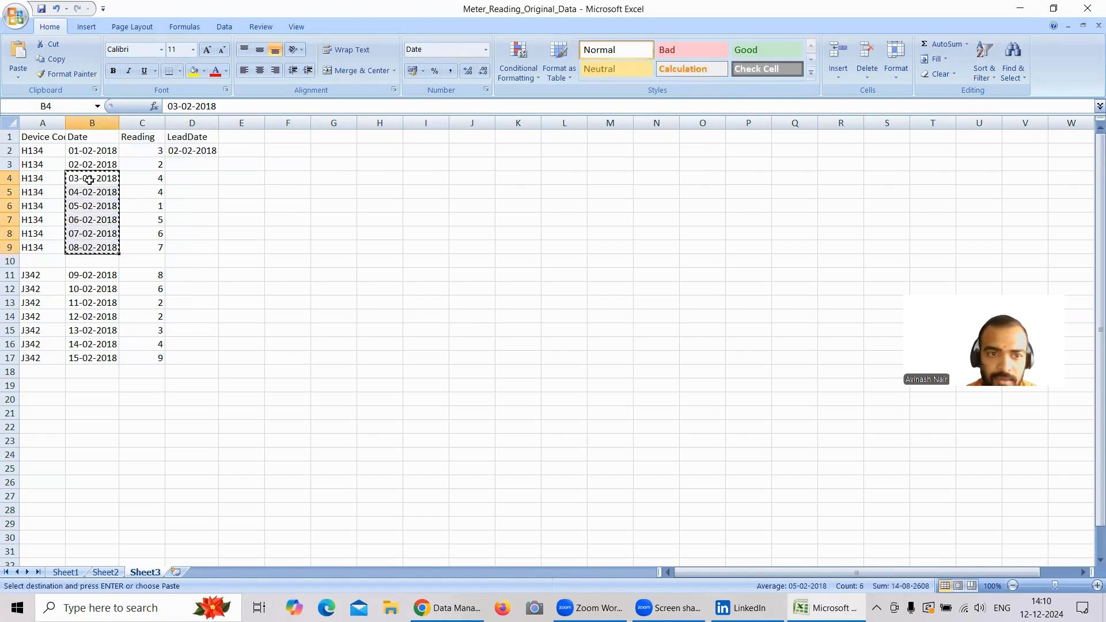
{"action": "double_click", "coordinate": [186, 165]}
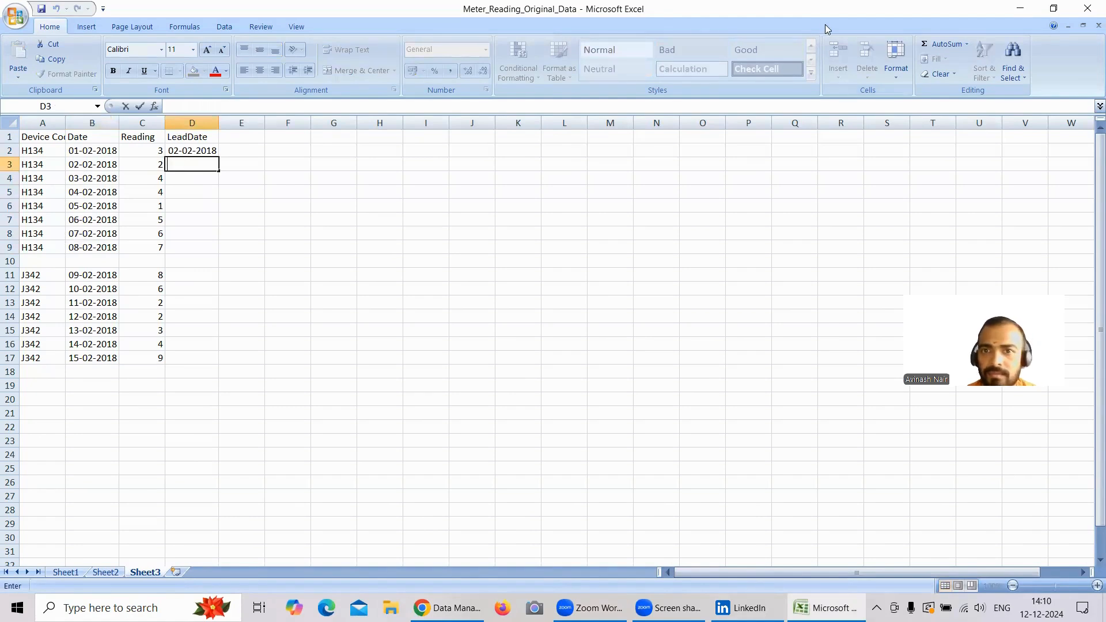
{"action": "left_click", "coordinate": [518, 207]}
{"action": "double_click", "coordinate": [209, 167]}
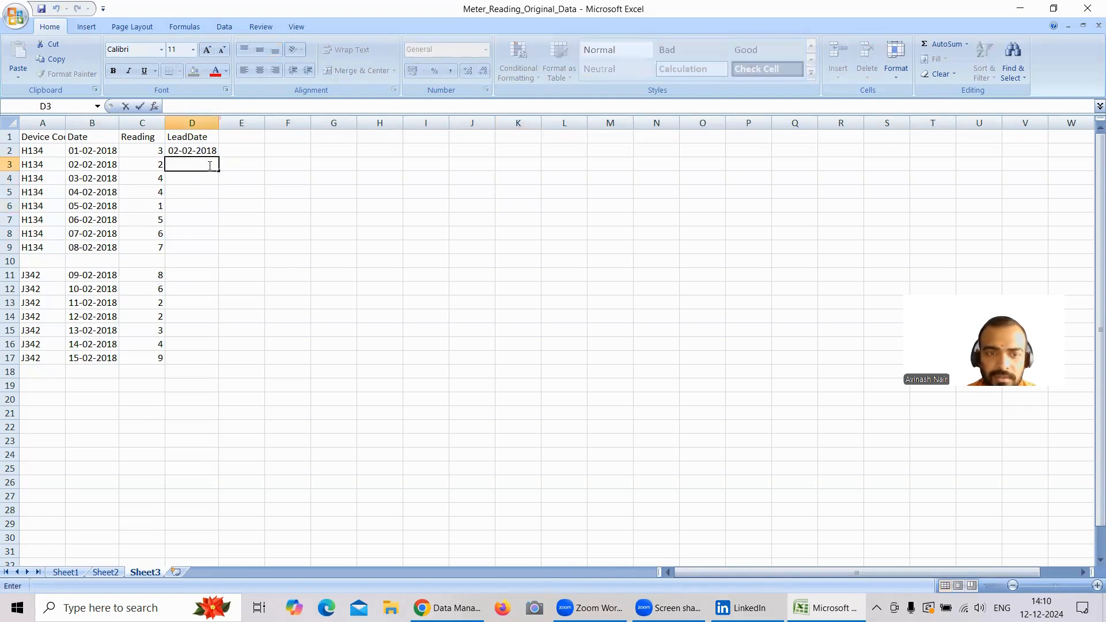
Copy the H134 dates 03-02-2018 to 08-02-2018 from B4:B9 and paste them into LeadDate starting at D3
{"action": "left_click", "coordinate": [116, 165]}
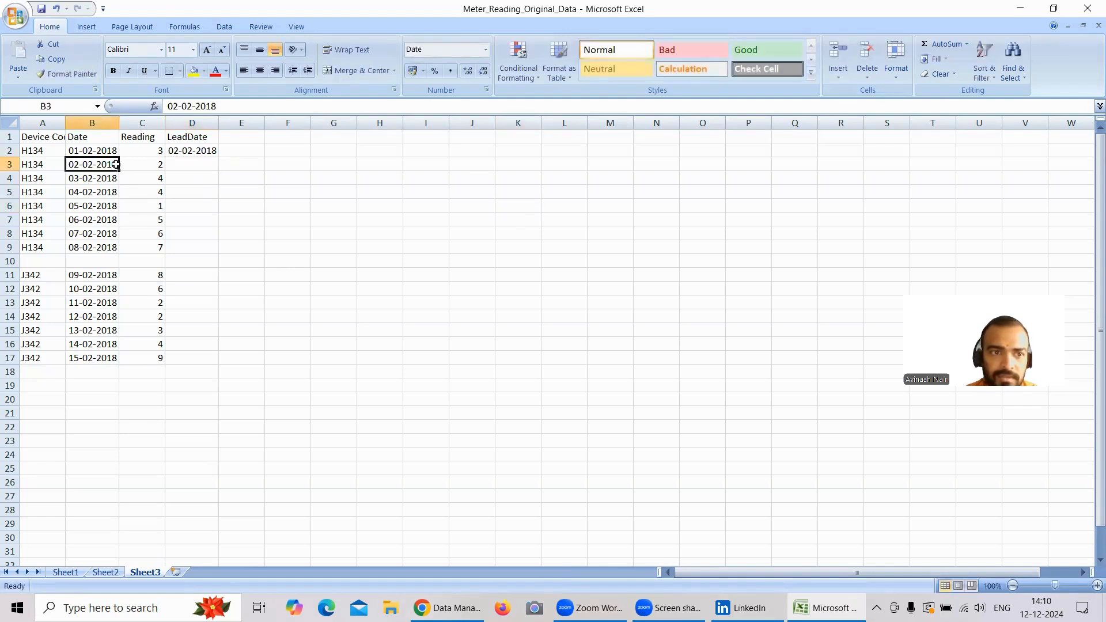
{"action": "key", "text": "Down"}
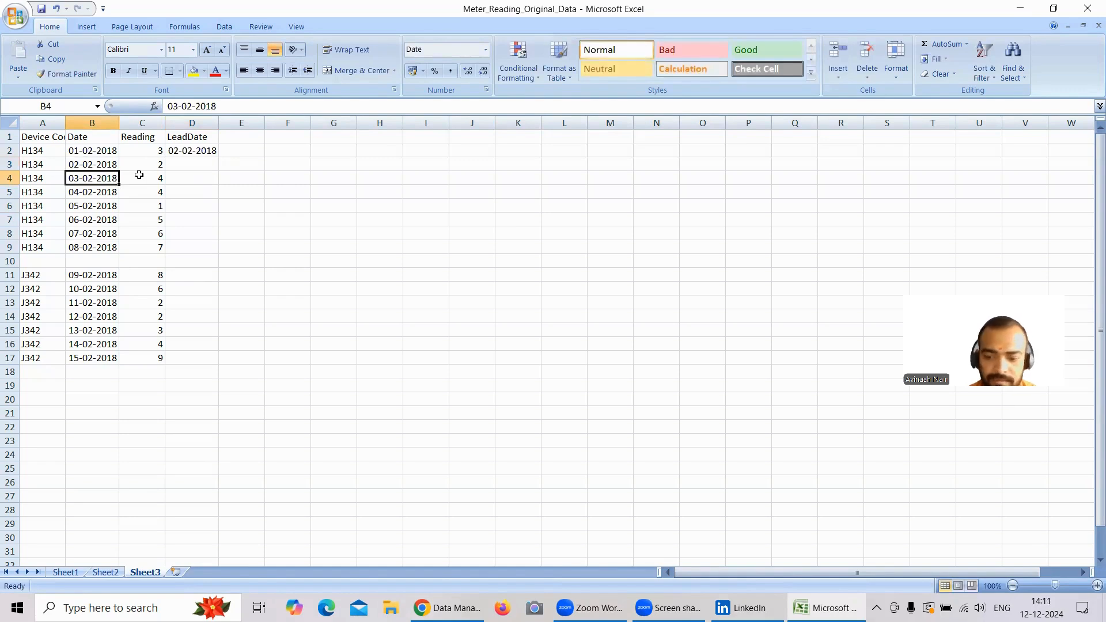
{"action": "key", "text": "shift+Down"}
{"action": "key", "text": "shift+Down"}
{"action": "key", "text": "shift+Down"}
{"action": "key", "text": "shift+Down"}
{"action": "key", "text": "shift+Down"}
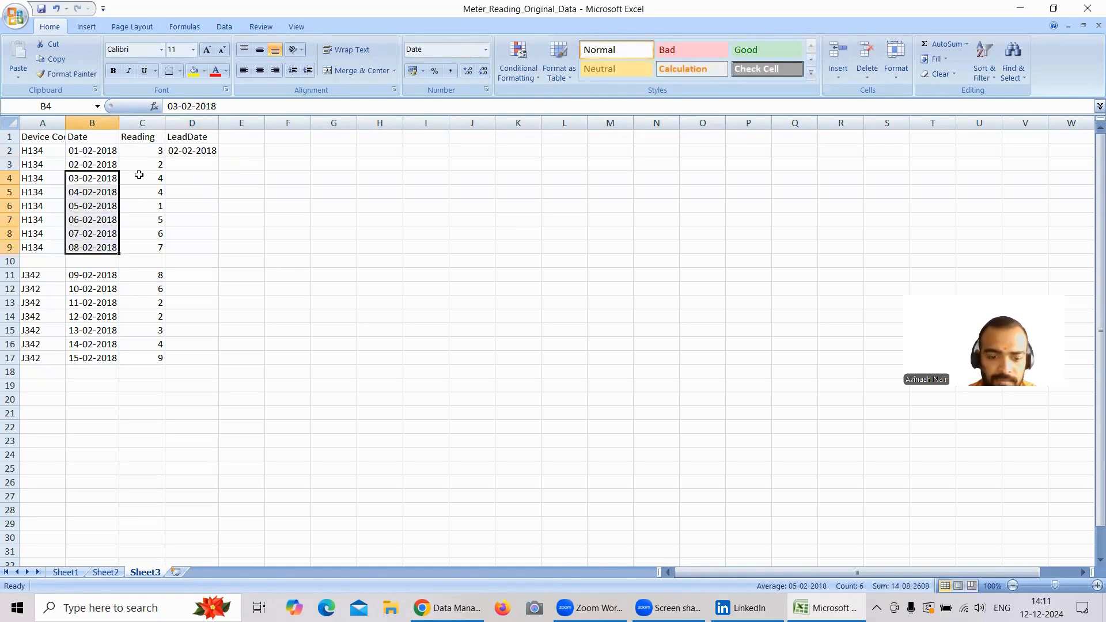
{"action": "key", "text": "ctrl+c"}
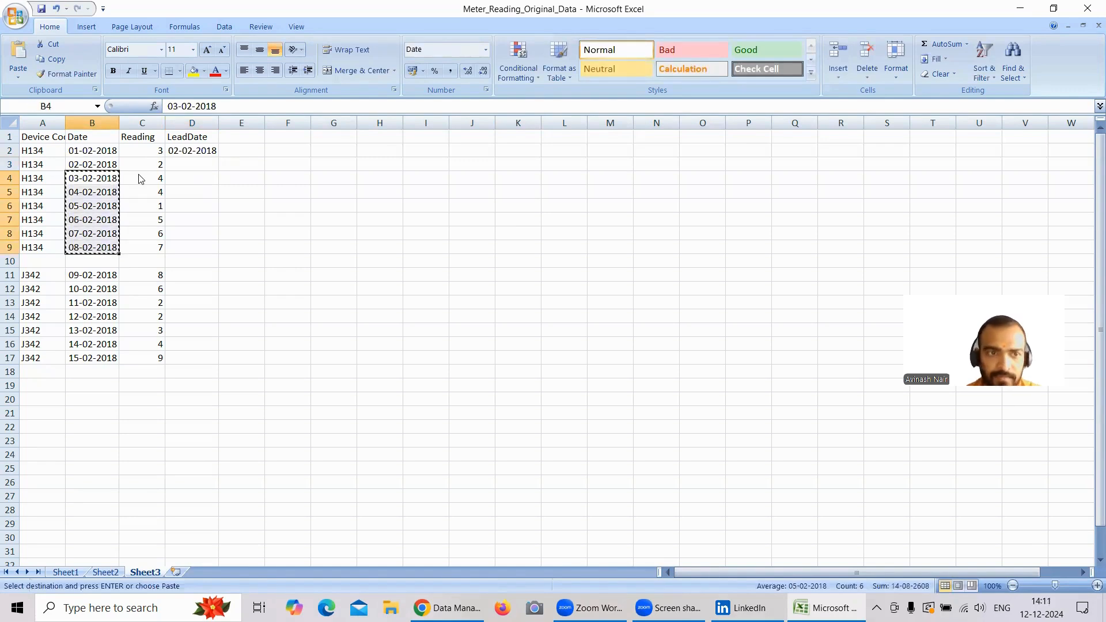
{"action": "left_click", "coordinate": [203, 164]}
{"action": "key", "text": "ctrl+v"}
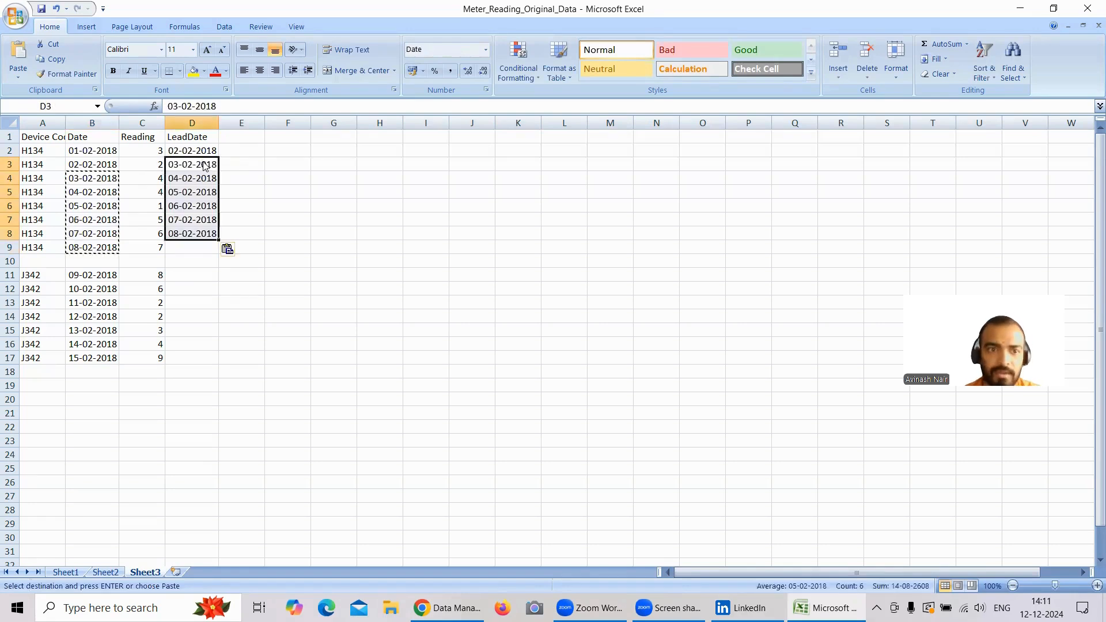
Try to copy the J342 dates in B12:B17 into the LeadDate column starting at D11
{"action": "double_click", "coordinate": [182, 255]}
{"action": "double_click", "coordinate": [101, 289]}
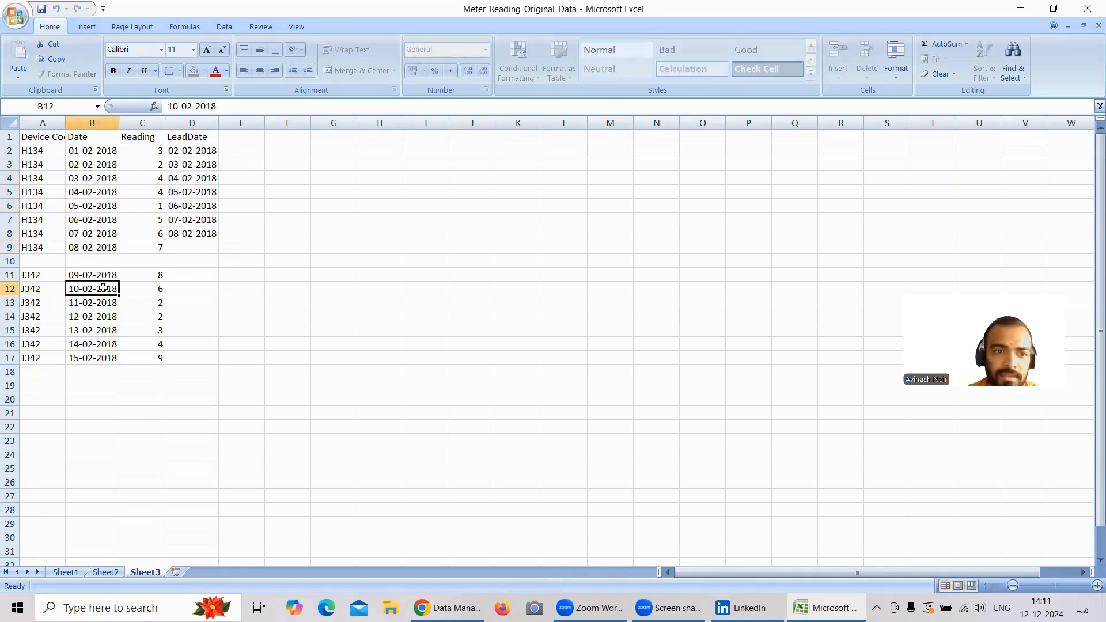
{"action": "key", "text": "shift+End"}
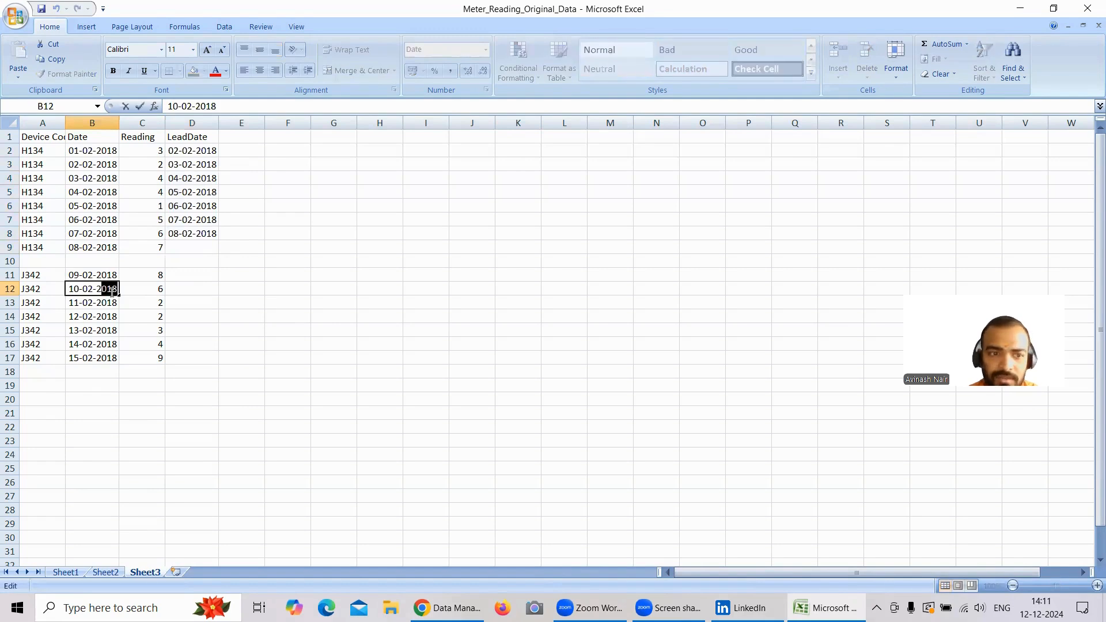
{"action": "left_click", "coordinate": [107, 369]}
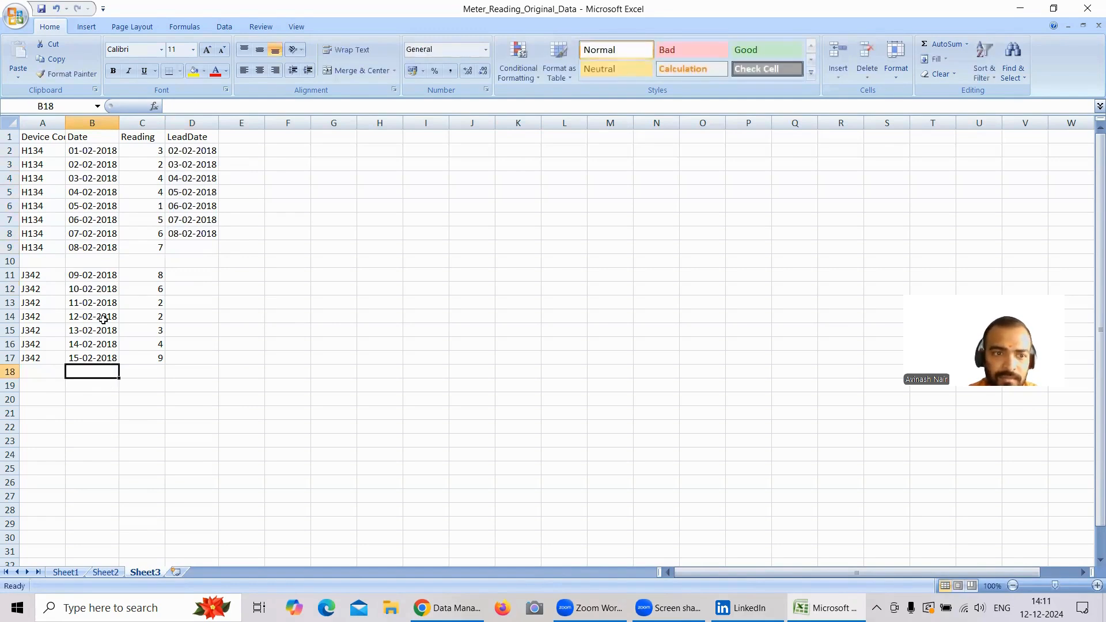
{"action": "double_click", "coordinate": [102, 290]}
{"action": "key", "text": "shift+End"}
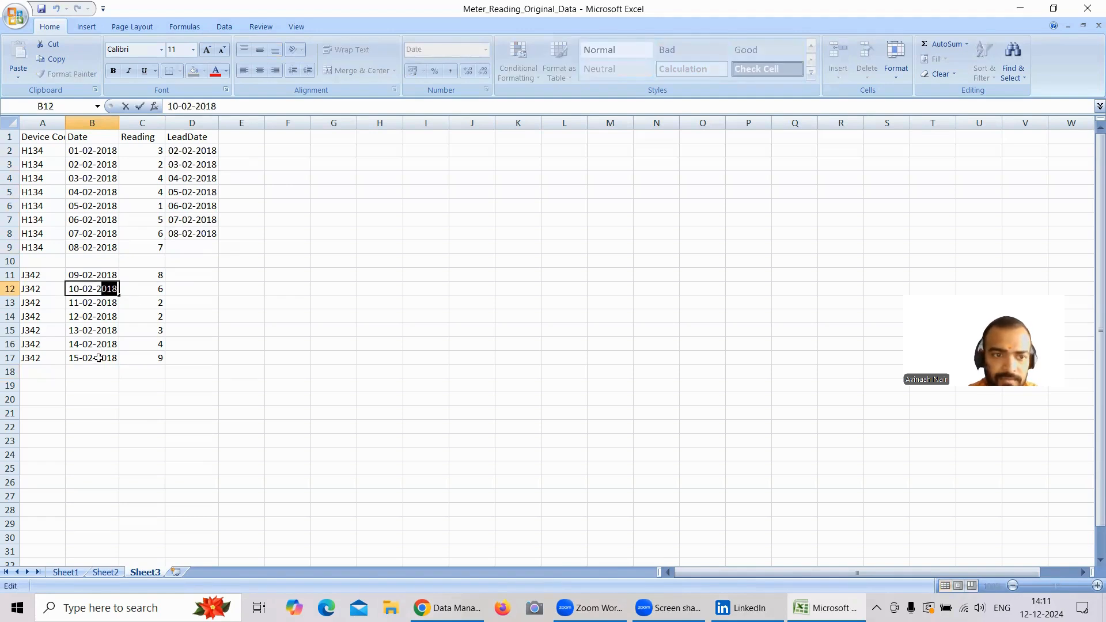
{"action": "left_click_drag", "start_coordinate": [96, 358], "coordinate": [101, 293]}
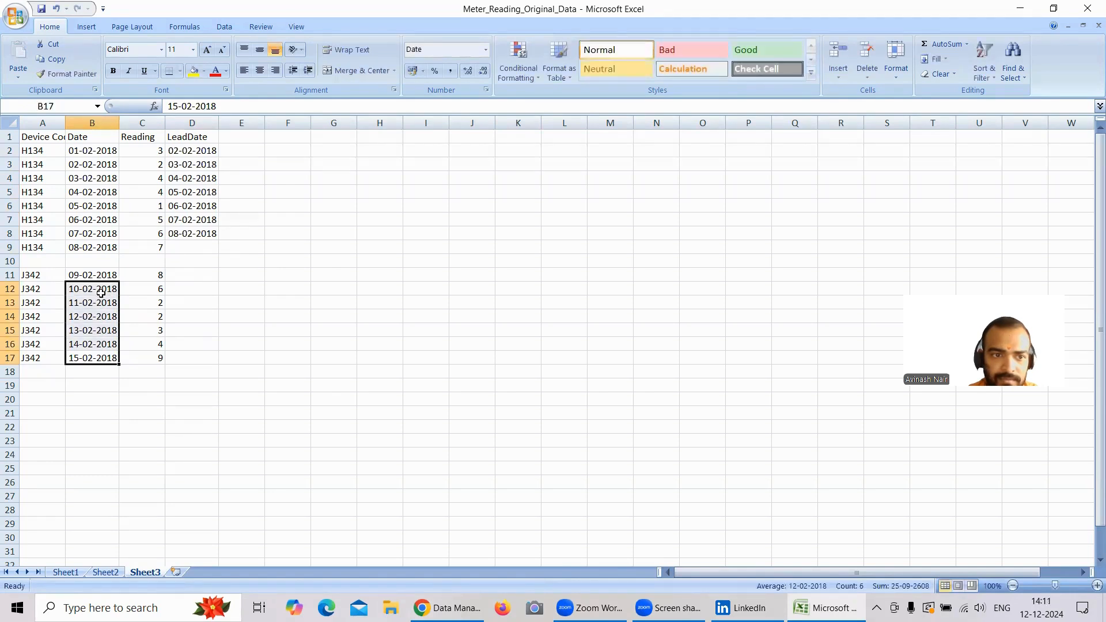
{"action": "double_click", "coordinate": [199, 274]}
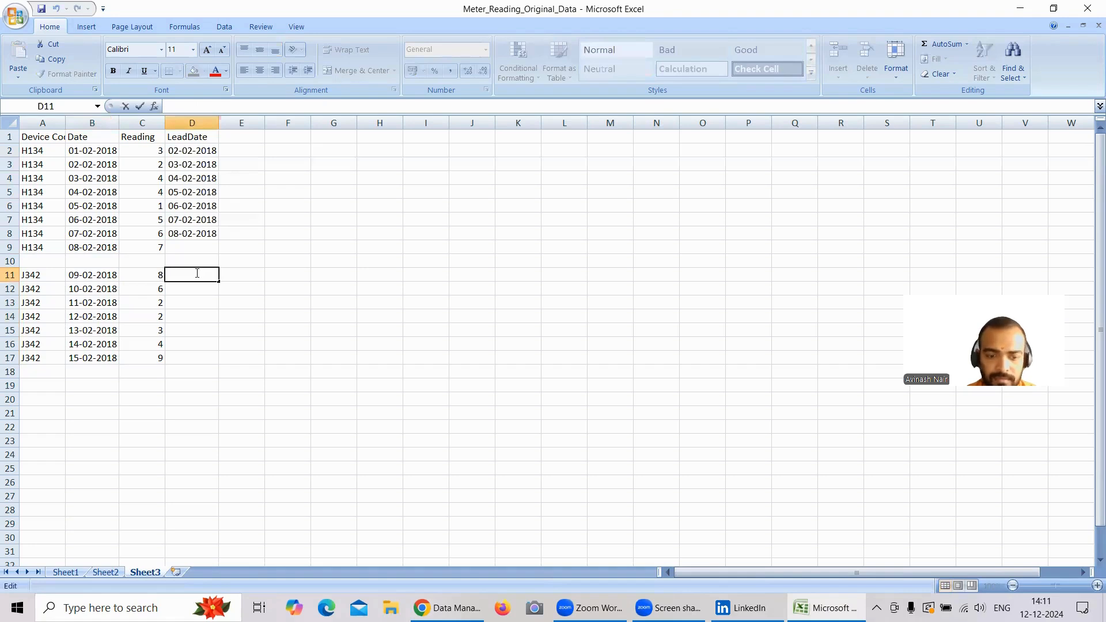
Try to select the J342 dates from 10-02-2018 to 15-02-2018 in the Date column
{"action": "double_click", "coordinate": [101, 289]}
{"action": "left_click", "coordinate": [126, 382]}
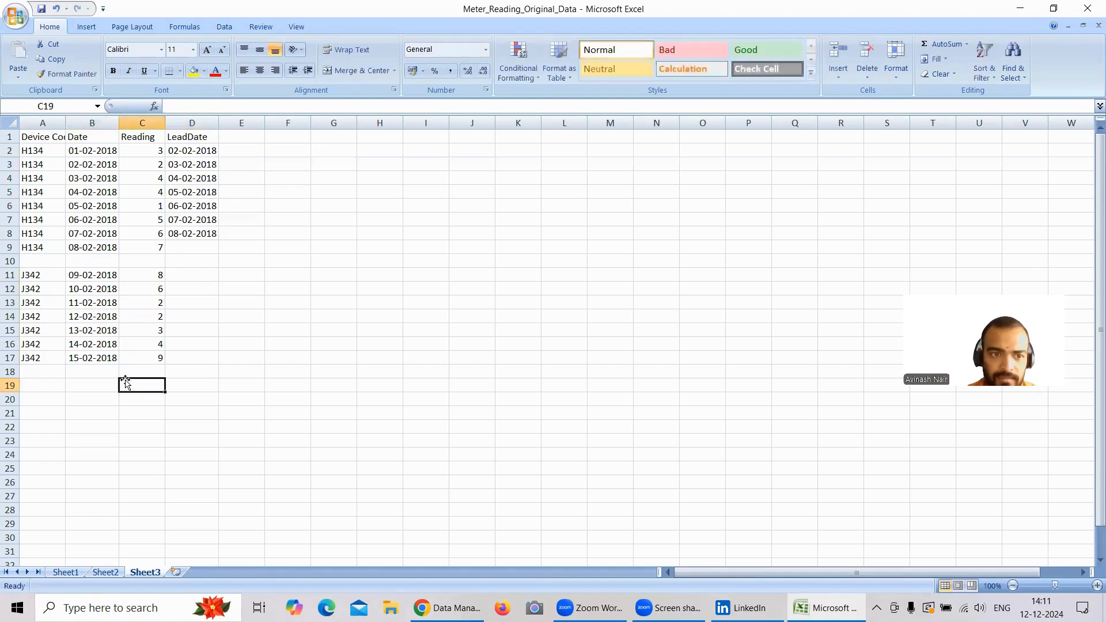
{"action": "left_click", "coordinate": [124, 373]}
{"action": "double_click", "coordinate": [101, 289]}
{"action": "left_click_drag", "start_coordinate": [101, 288], "coordinate": [104, 307]}
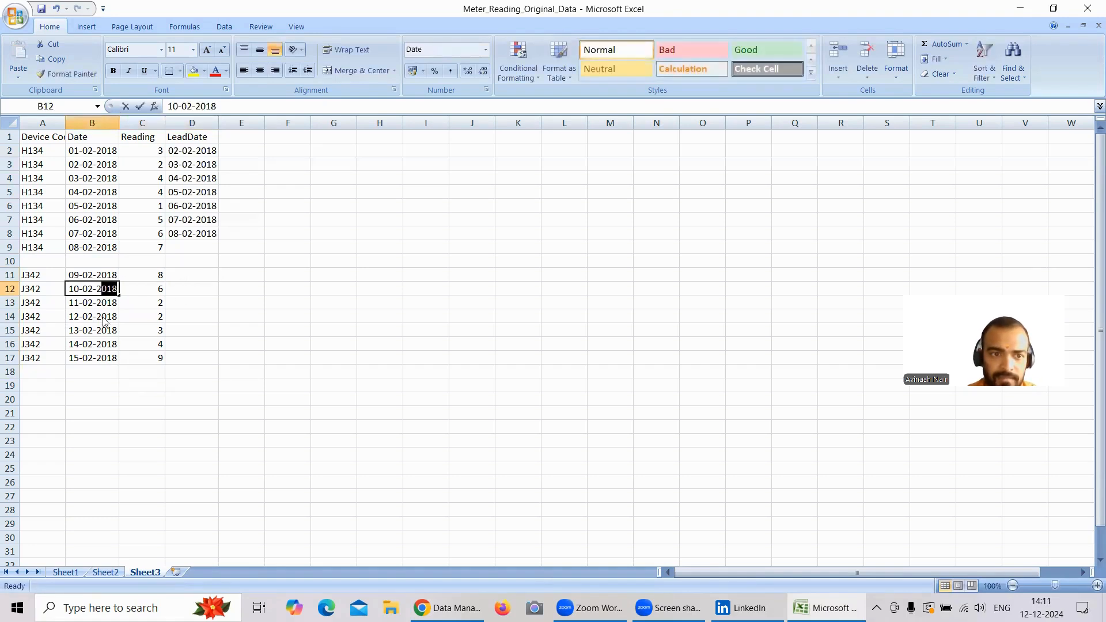
{"action": "left_click", "coordinate": [100, 399]}
{"action": "double_click", "coordinate": [97, 358]}
{"action": "left_click_drag", "start_coordinate": [97, 358], "coordinate": [95, 342]}
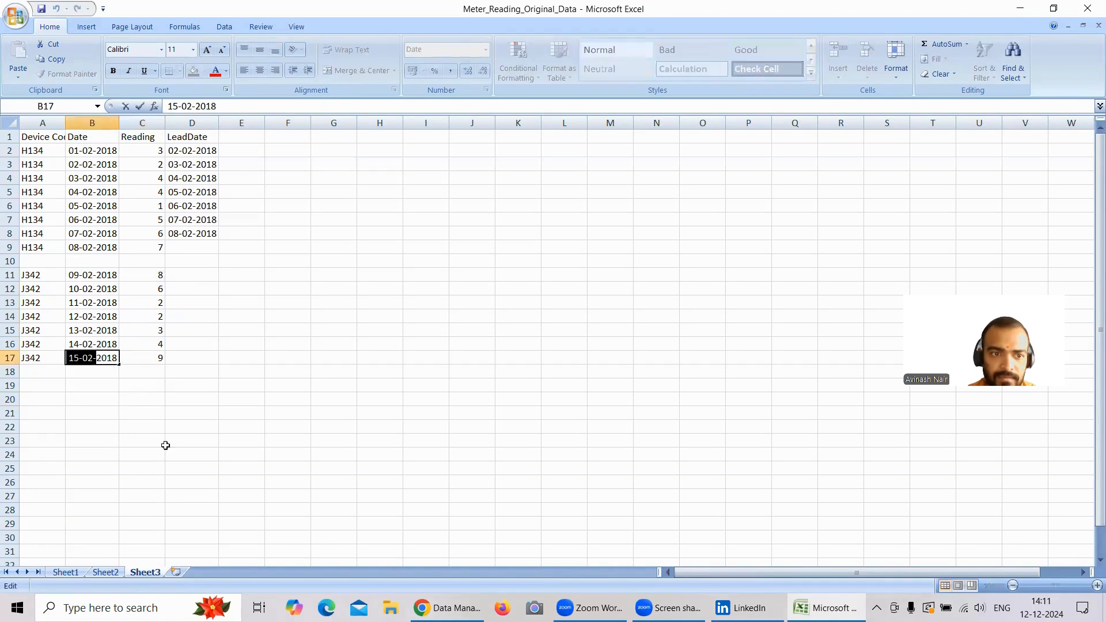
{"action": "left_click", "coordinate": [176, 383]}
{"action": "double_click", "coordinate": [106, 291]}
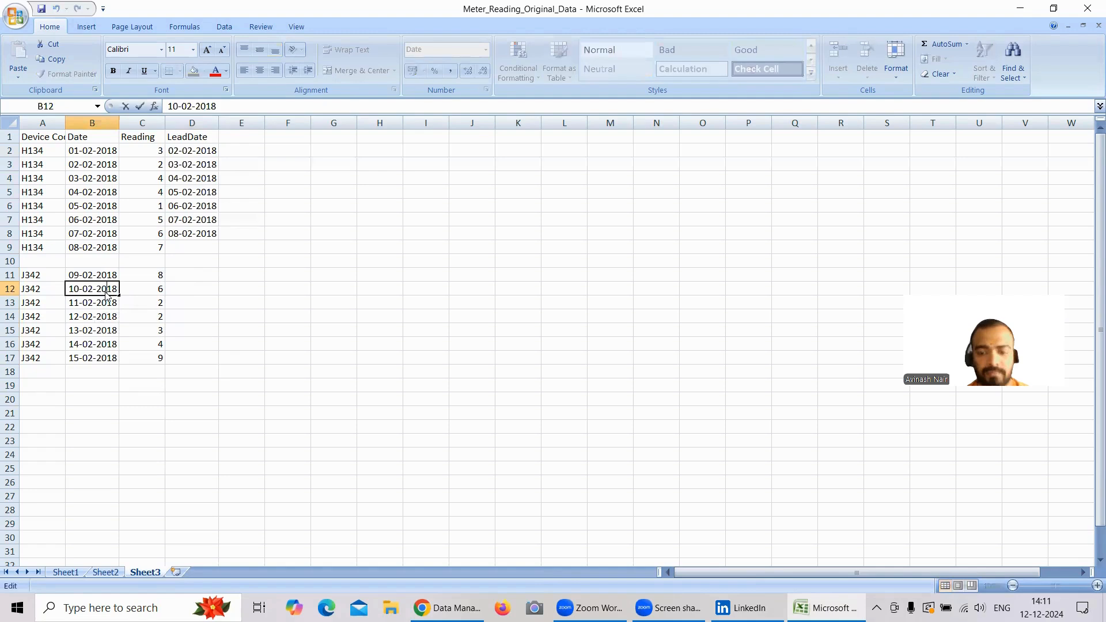
{"action": "left_click_drag", "start_coordinate": [107, 291], "coordinate": [107, 290]}
{"action": "key", "text": "shift+Return"}
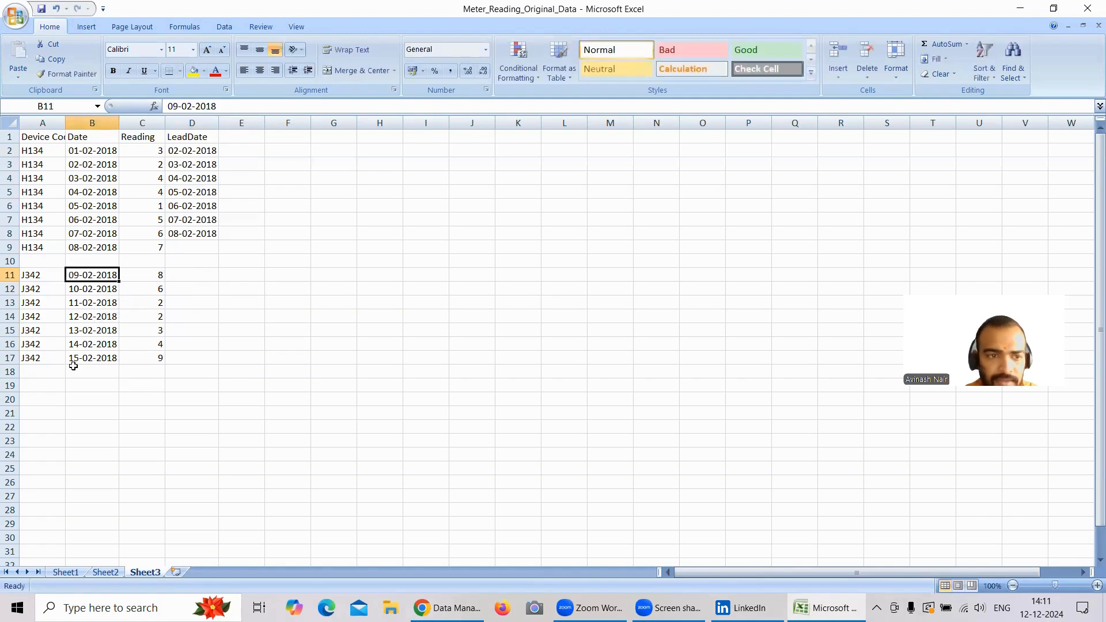
Copy the J342 dates in B12:B17
{"action": "left_click", "coordinate": [75, 359]}
{"action": "key", "text": "shift+Up"}
{"action": "key", "text": "shift+Up"}
{"action": "key", "text": "shift+Up"}
{"action": "key", "text": "shift+Up"}
{"action": "key", "text": "shift+Up"}
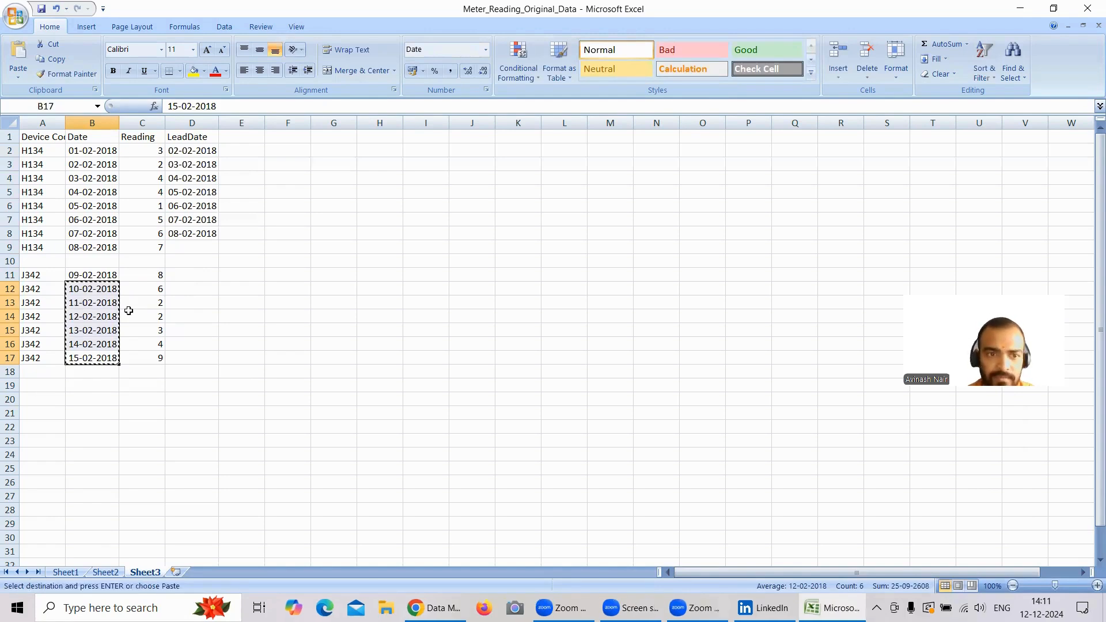
Enter 10-02-2018 as the LeadDate of the first J342 row, in cell D11
{"action": "double_click", "coordinate": [195, 278]}
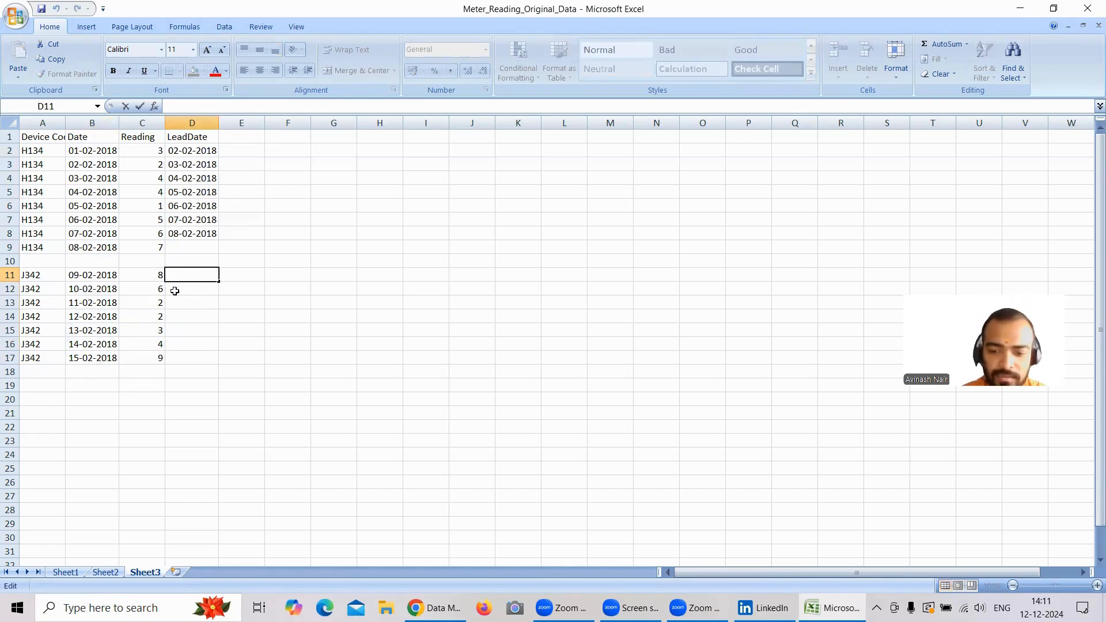
{"action": "type", "text": "10=02"}
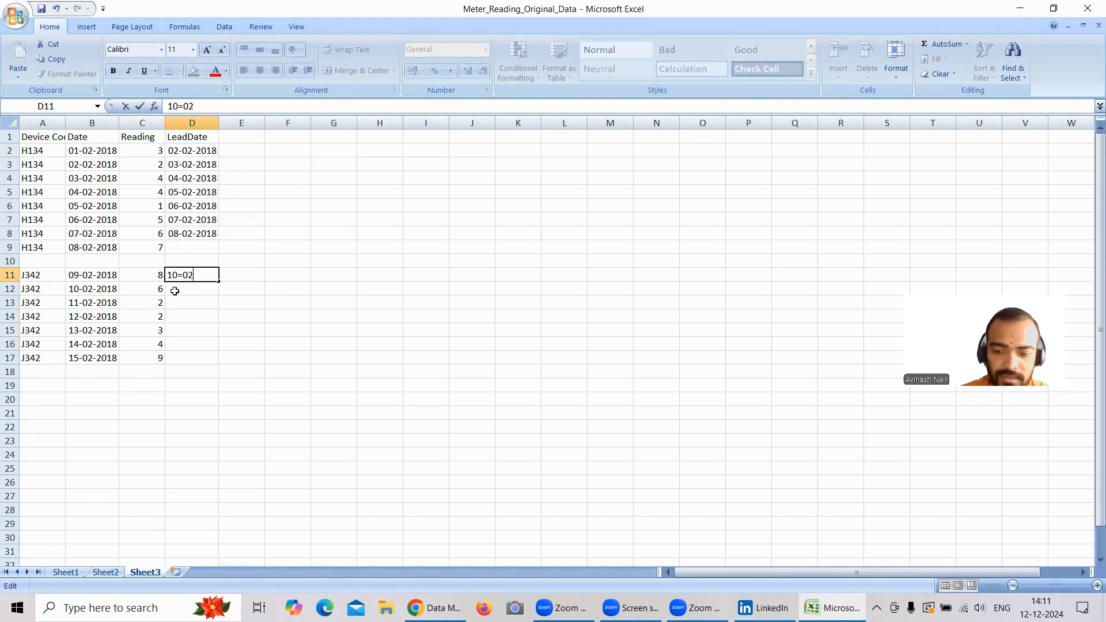
{"action": "type", "text": "-20"}
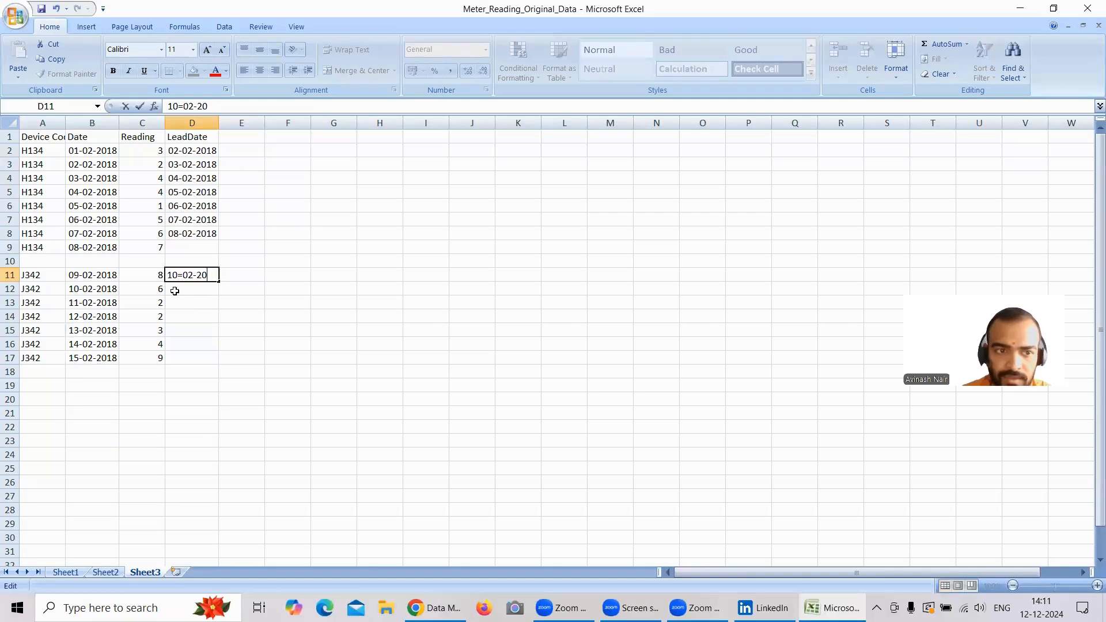
{"action": "key", "text": "BackSpace"}
{"action": "key", "text": "BackSpace"}
{"action": "key", "text": "BackSpace"}
{"action": "key", "text": "BackSpace"}
{"action": "key", "text": "BackSpace"}
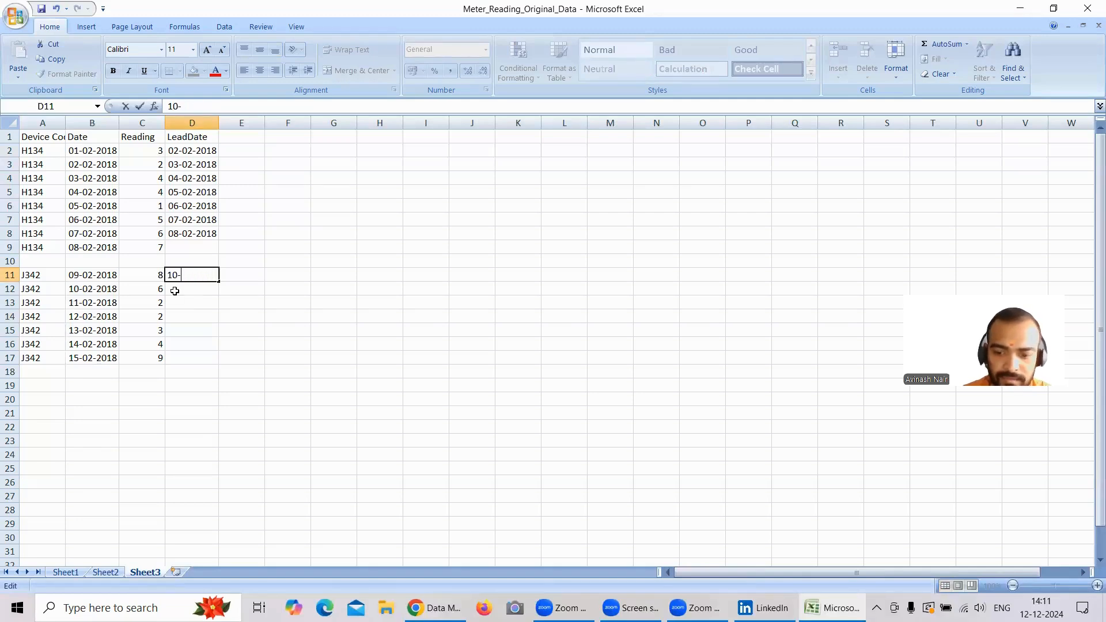
{"action": "type", "text": "02-10"}
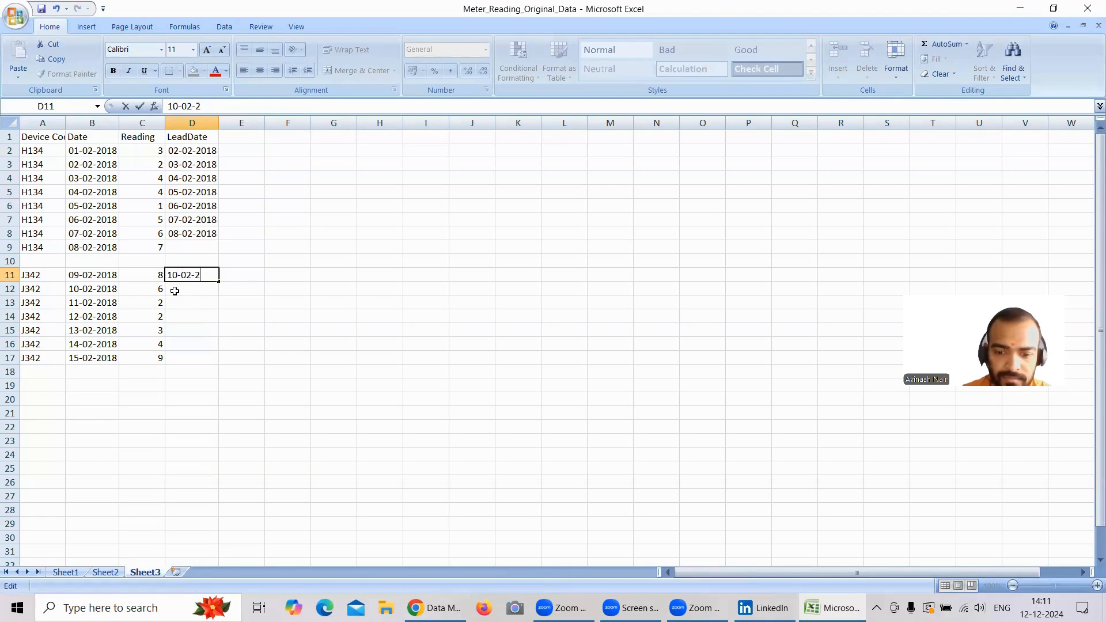
{"action": "type", "text": "018"}
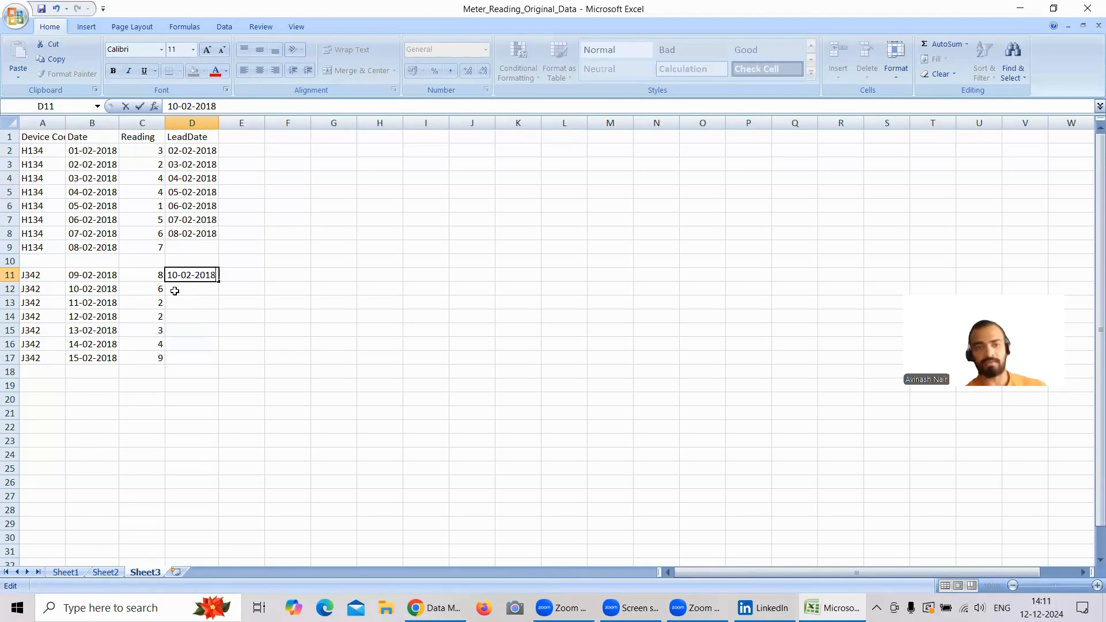
{"action": "key", "text": "Return"}
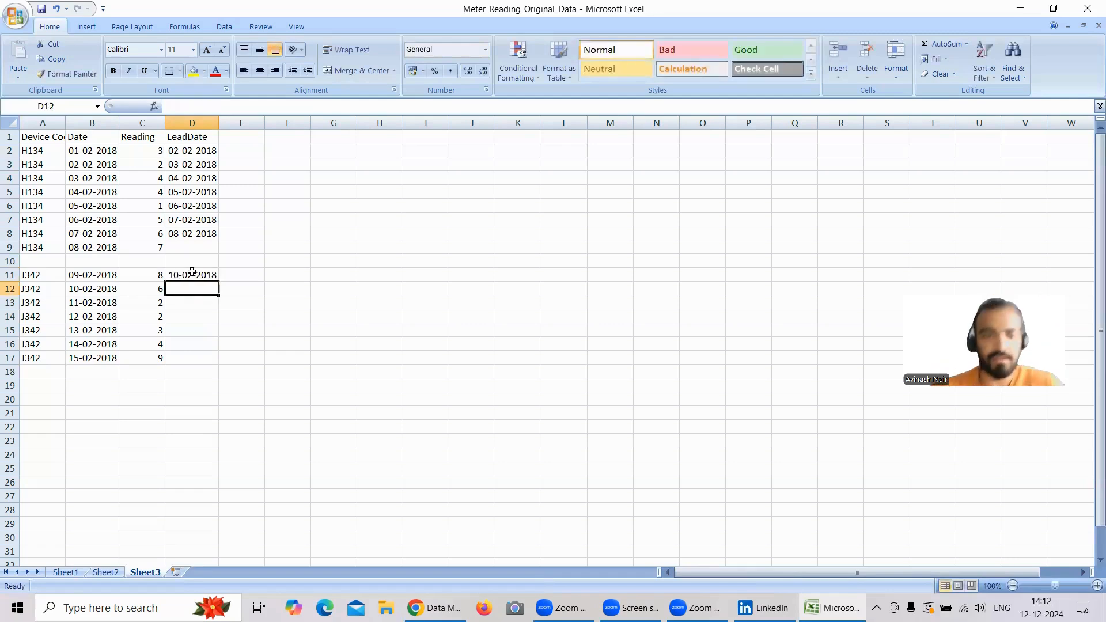
{"action": "left_click", "coordinate": [193, 274]}
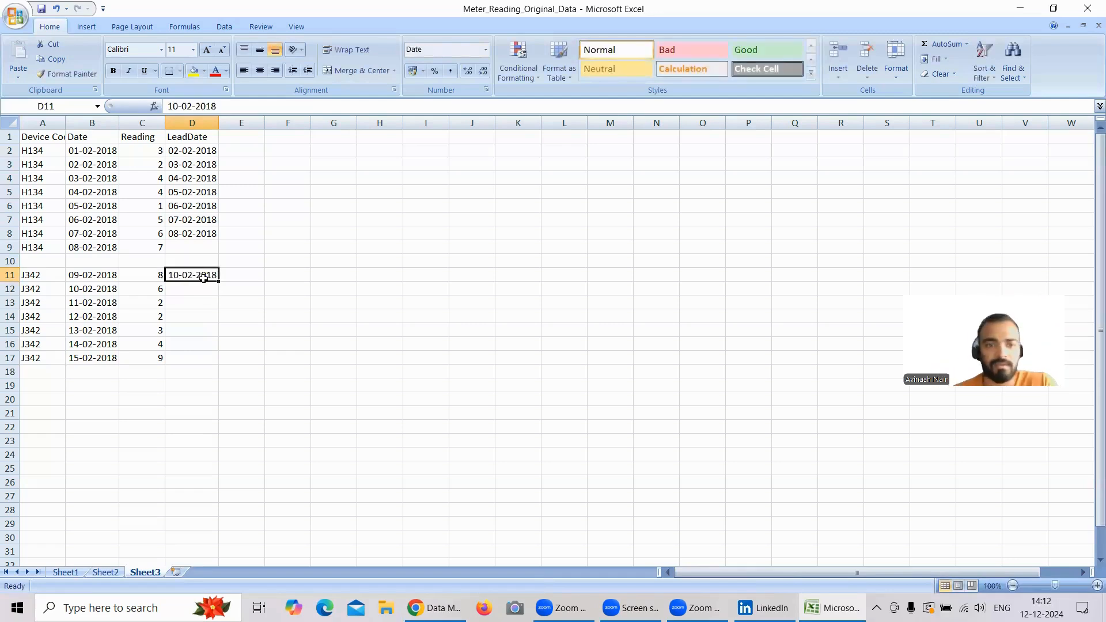
Switch to the recipe in Chrome and start a new custom formula in Transform 4 with Multiple row formula enabled
{"action": "left_click", "coordinate": [437, 606]}
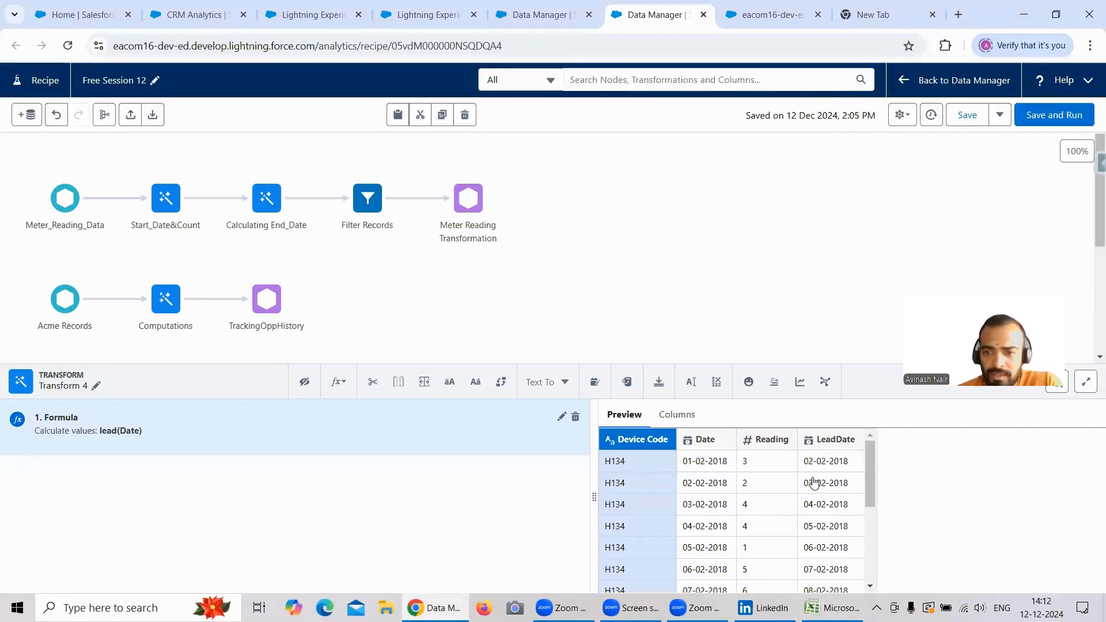
{"action": "scroll", "coordinate": [812, 483], "scroll_direction": "down", "scroll_amount": 3}
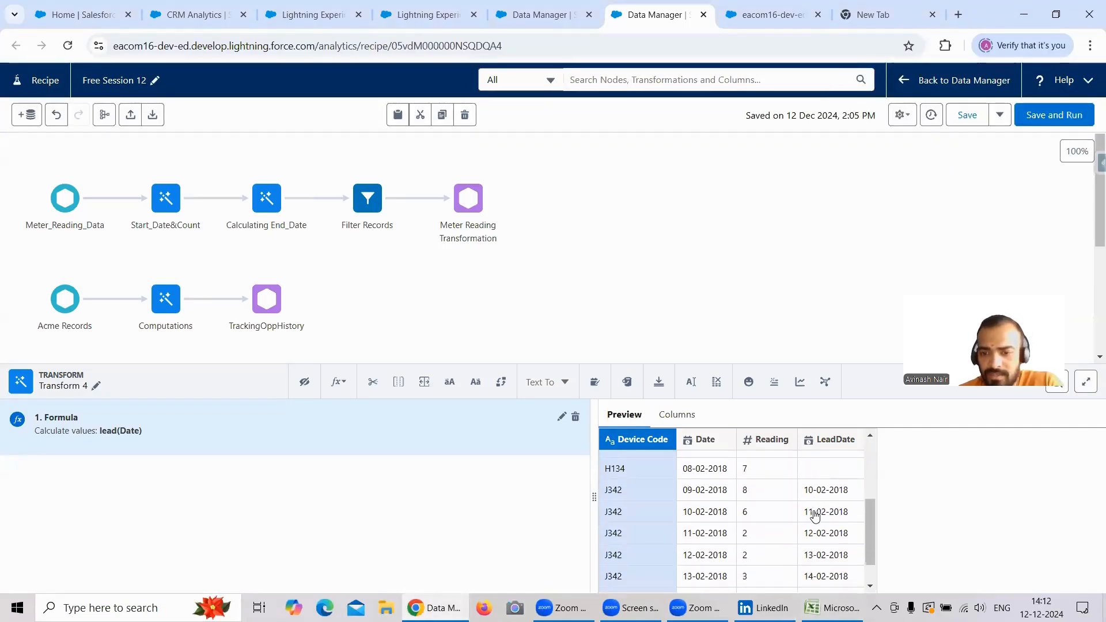
{"action": "left_click", "coordinate": [339, 385]}
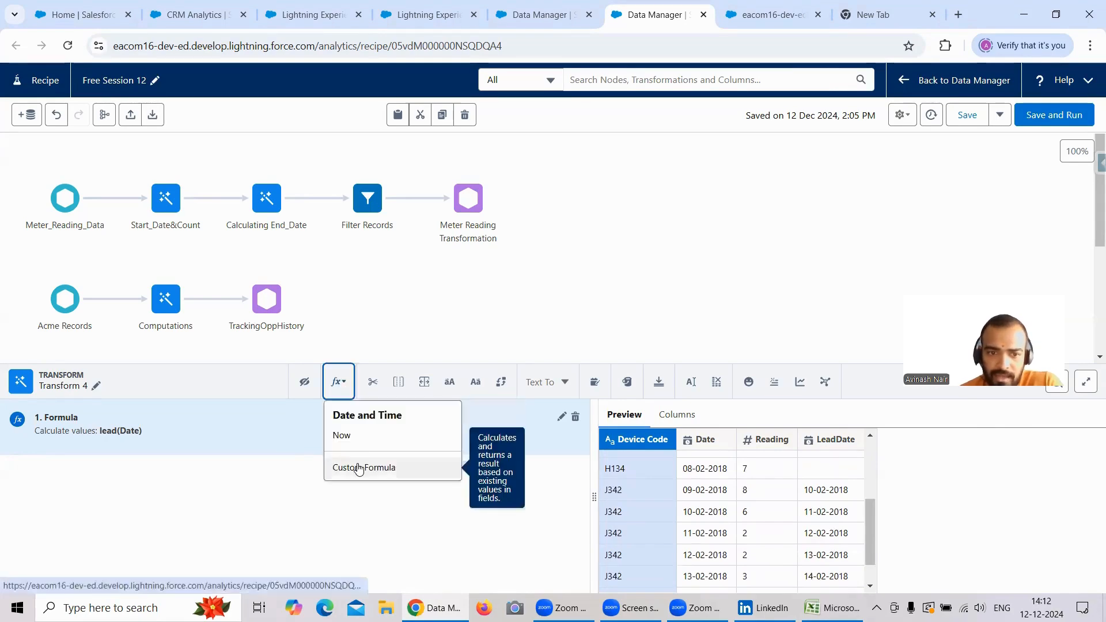
{"action": "left_click", "coordinate": [358, 467]}
{"action": "scroll", "coordinate": [323, 484], "scroll_direction": "down", "scroll_amount": 1}
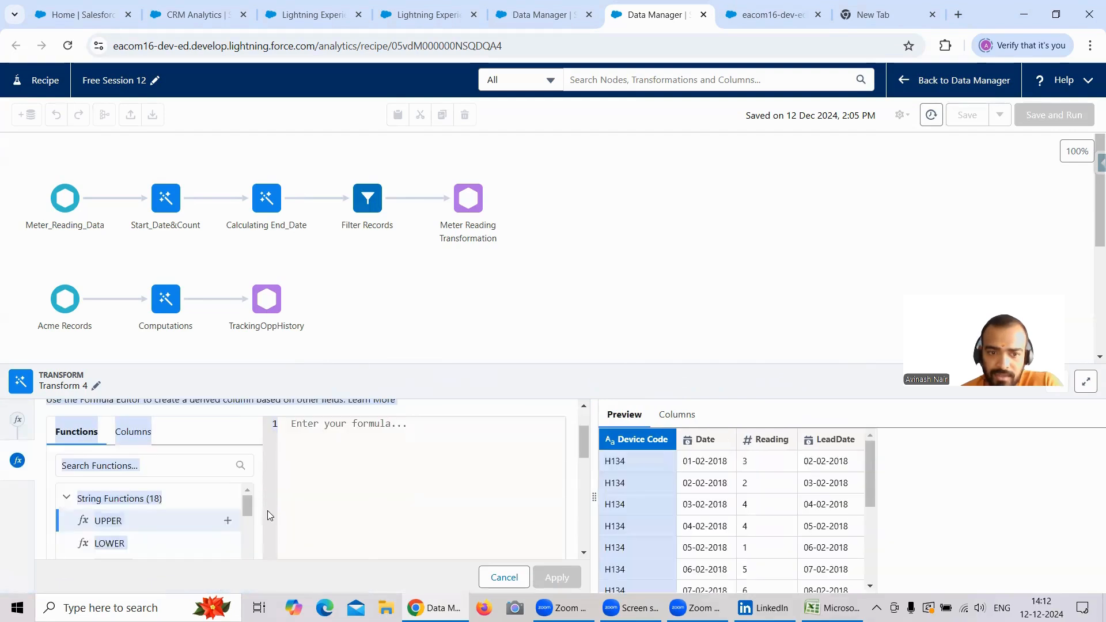
{"action": "left_click", "coordinate": [488, 511]}
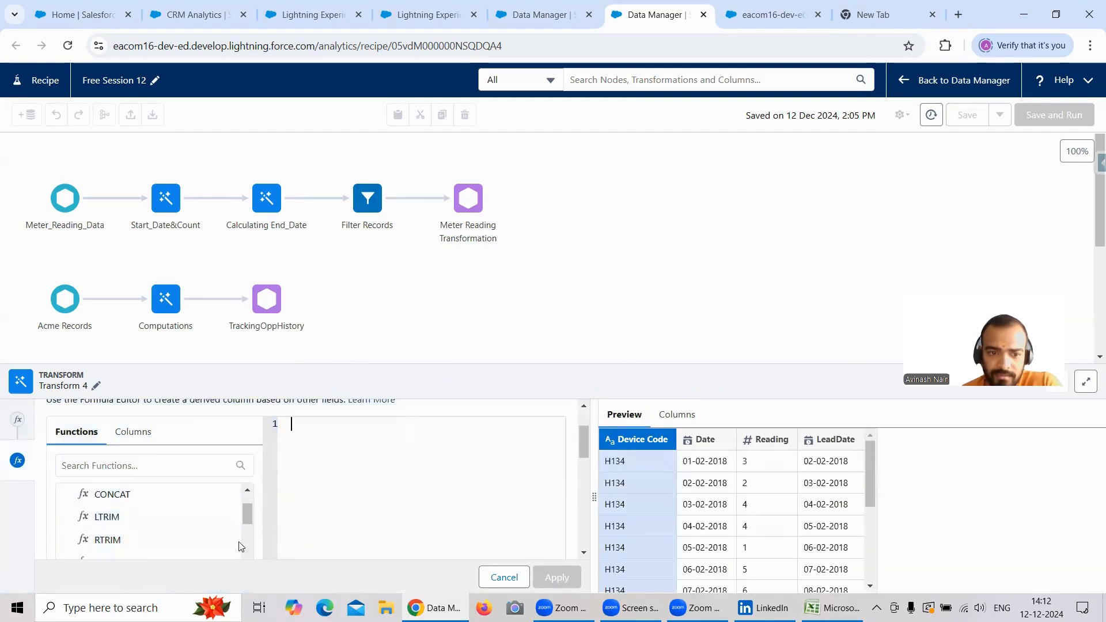
{"action": "scroll", "coordinate": [345, 507], "scroll_direction": "down", "scroll_amount": 1}
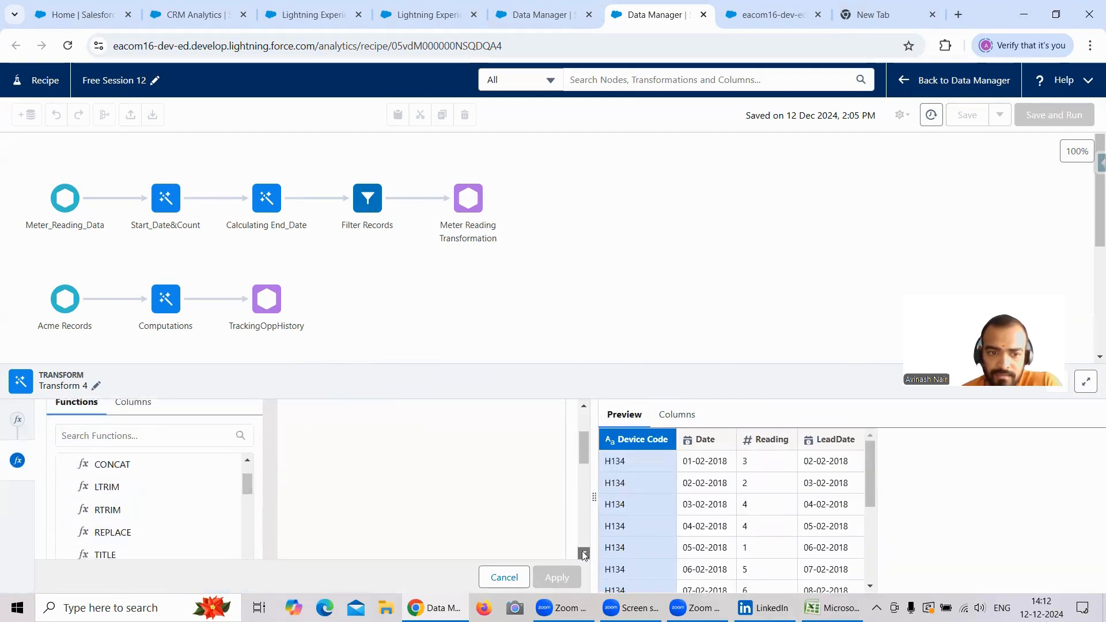
{"action": "scroll", "coordinate": [242, 478], "scroll_direction": "up", "scroll_amount": 1}
{"action": "scroll", "coordinate": [243, 476], "scroll_direction": "down", "scroll_amount": 1}
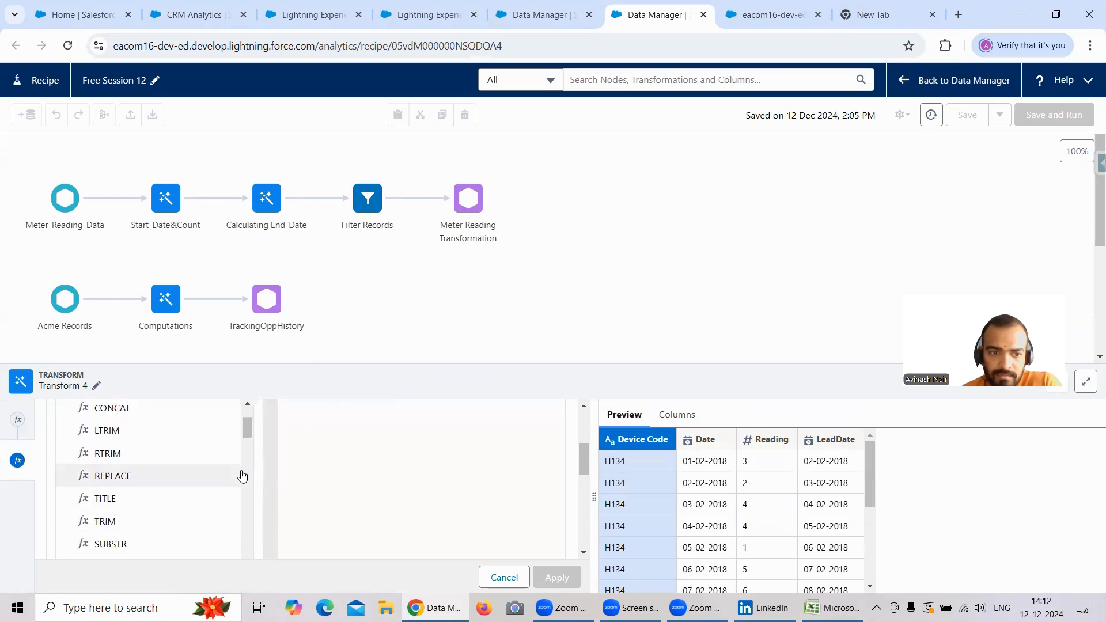
{"action": "scroll", "coordinate": [248, 474], "scroll_direction": "up", "scroll_amount": 1}
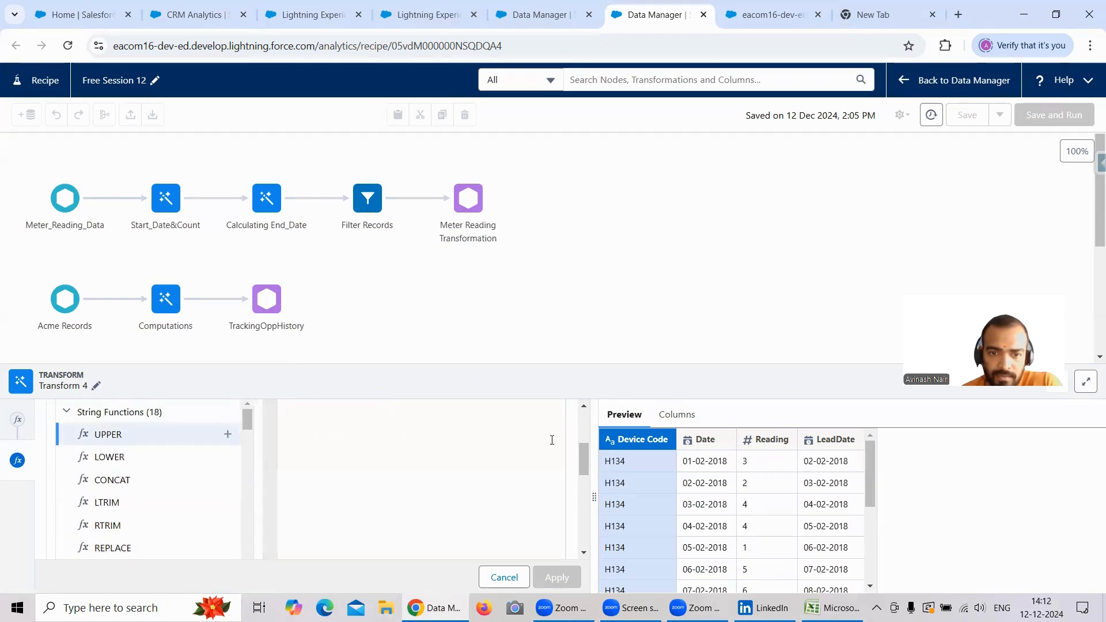
{"action": "scroll", "coordinate": [582, 460], "scroll_direction": "up", "scroll_amount": 3}
{"action": "left_click", "coordinate": [527, 427]}
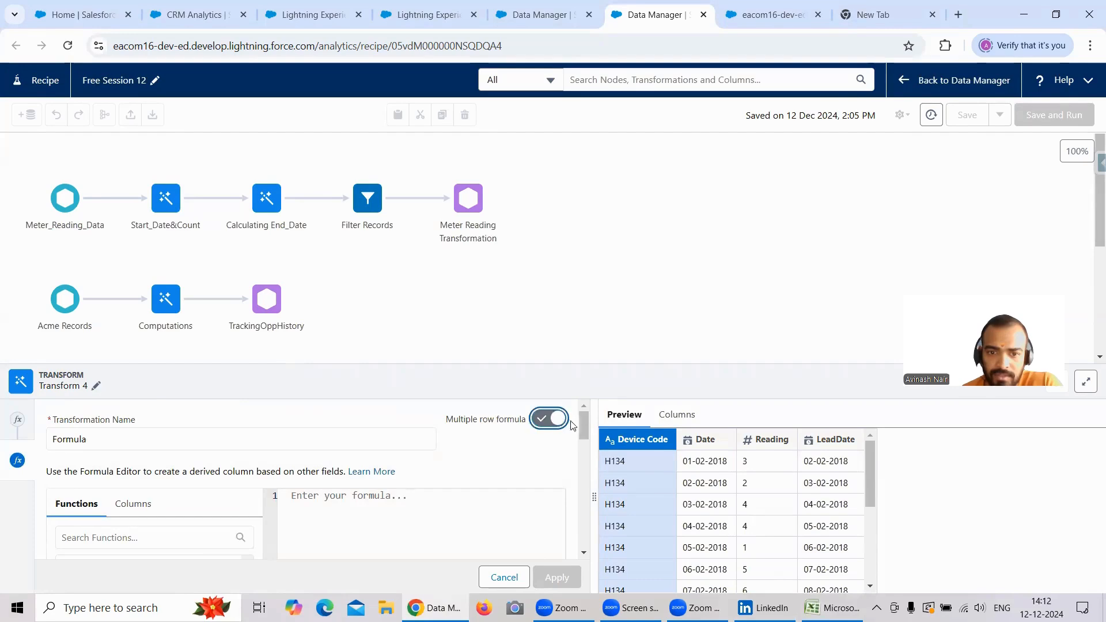
Insert the LAST_VALUE window function into the new formula
{"action": "scroll", "coordinate": [585, 557], "scroll_direction": "down", "scroll_amount": 2}
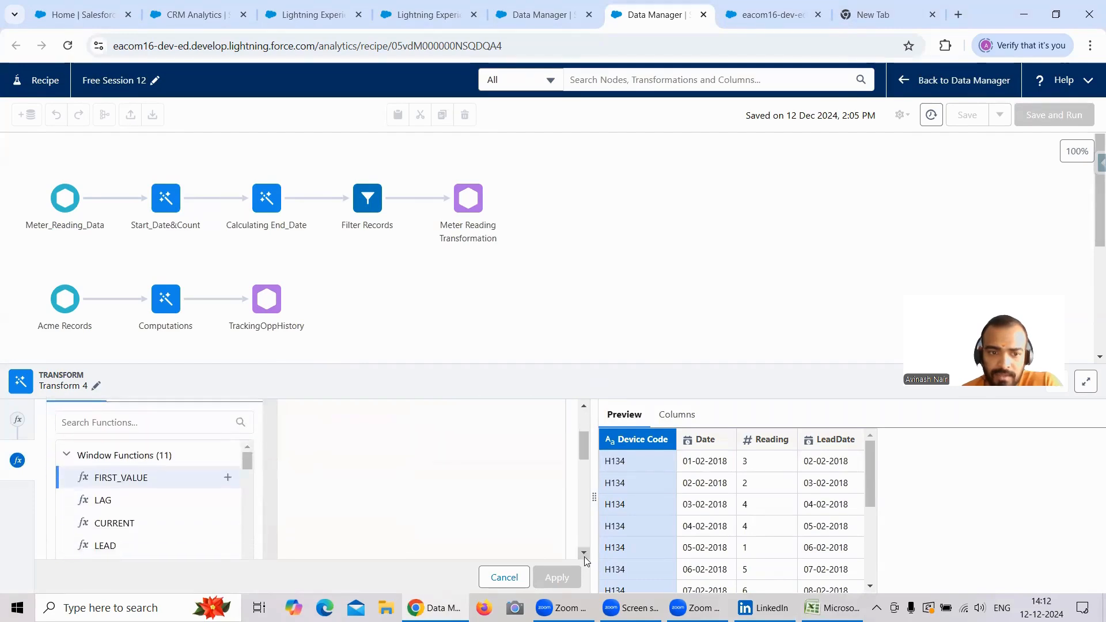
{"action": "scroll", "coordinate": [159, 504], "scroll_direction": "down", "scroll_amount": 1}
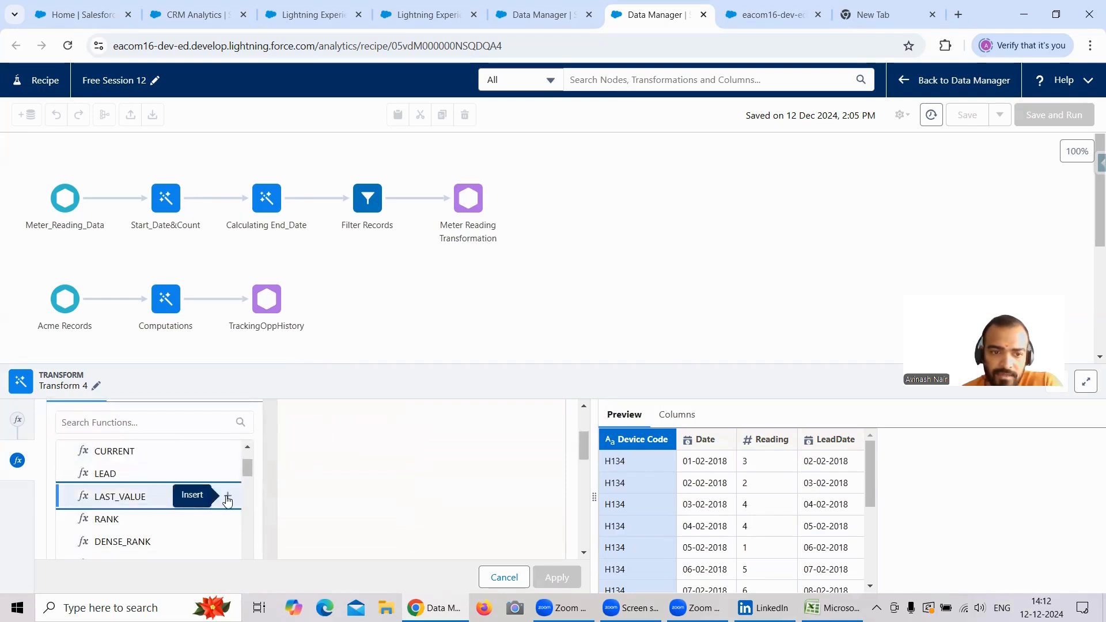
{"action": "left_click_drag", "start_coordinate": [587, 452], "coordinate": [587, 428]}
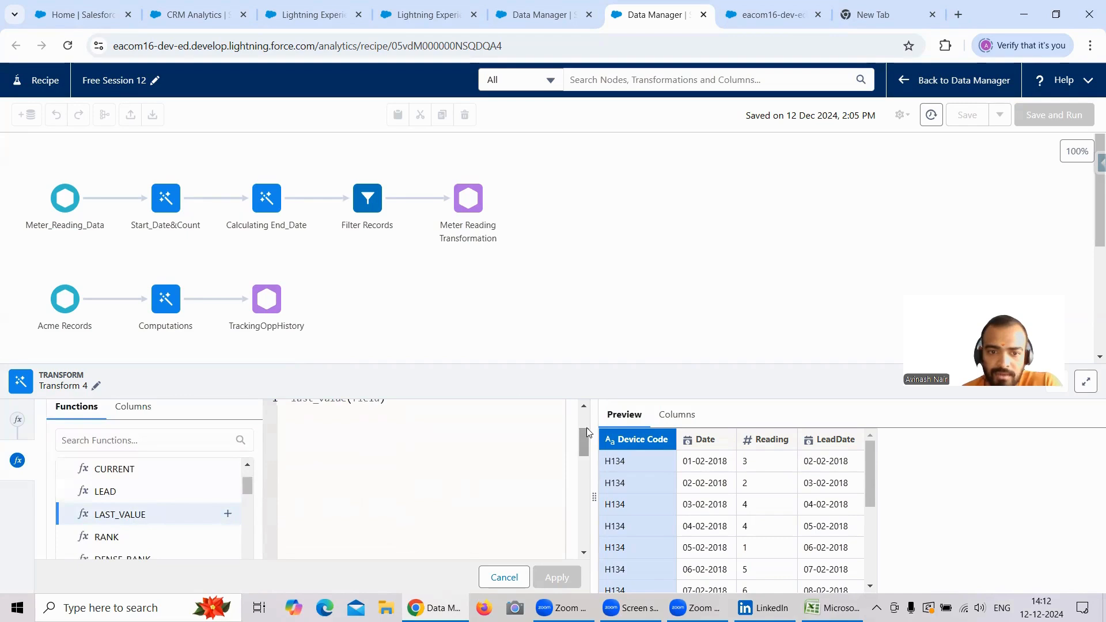
{"action": "left_click", "coordinate": [582, 555]}
{"action": "left_click_drag", "start_coordinate": [580, 556], "coordinate": [580, 555]}
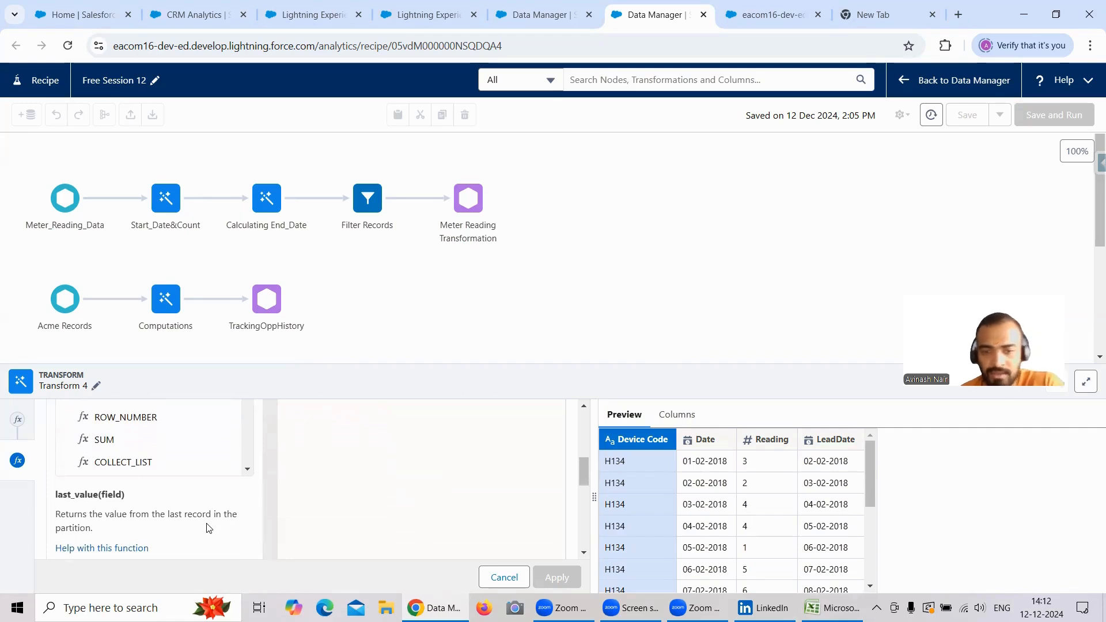
Partition the LAST_VALUE formula by Device Code and order it by Date
{"action": "left_click", "coordinate": [583, 553]}
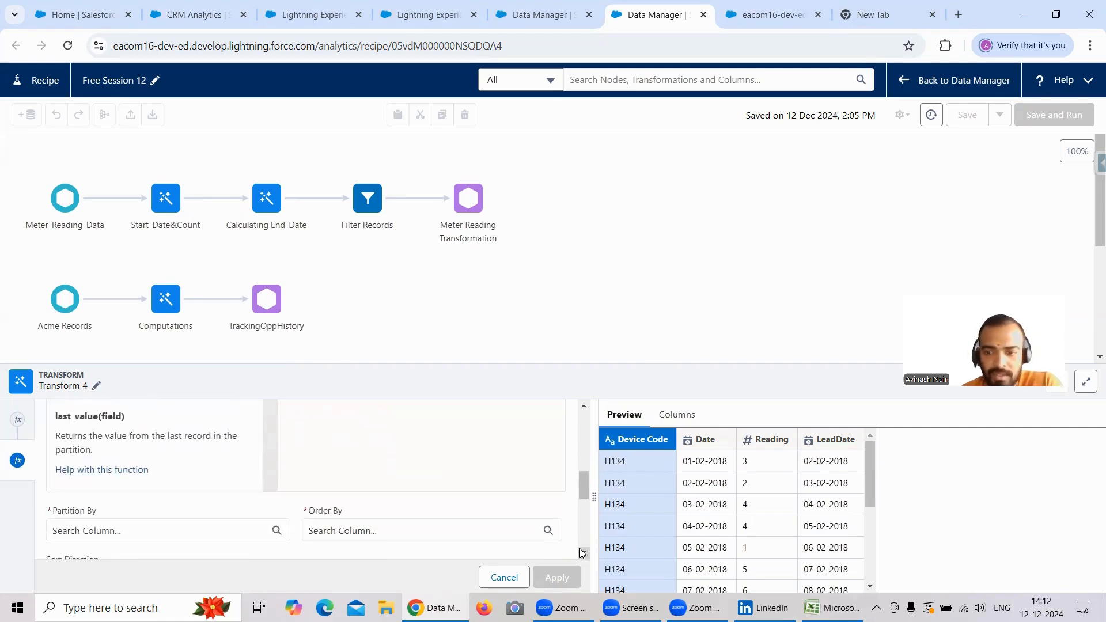
{"action": "left_click", "coordinate": [146, 494]}
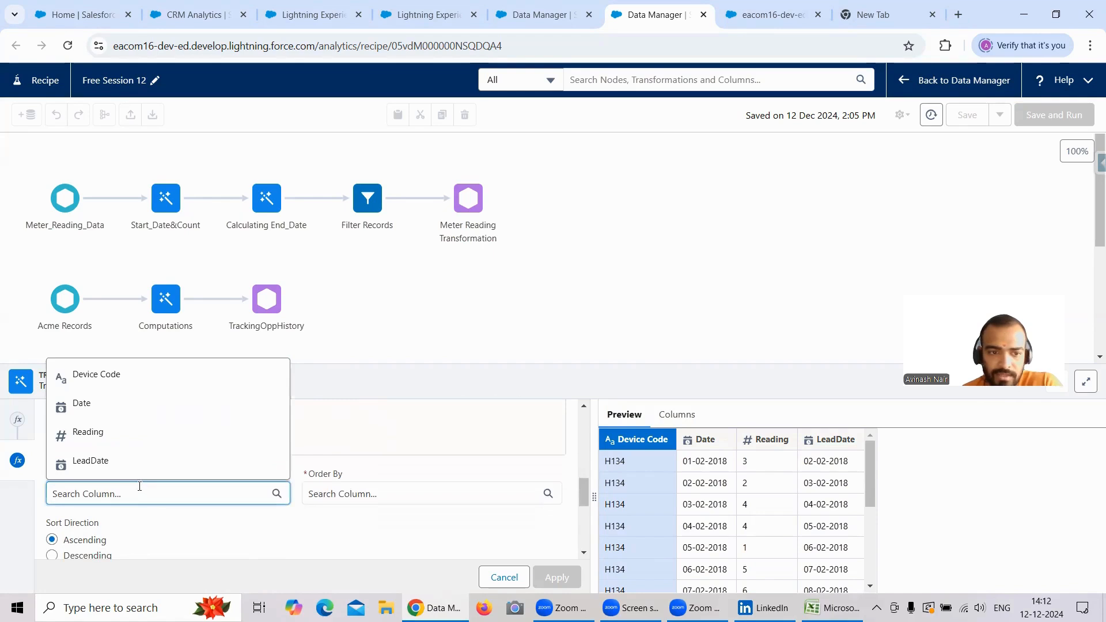
{"action": "left_click", "coordinate": [109, 377]}
{"action": "left_click", "coordinate": [339, 496]}
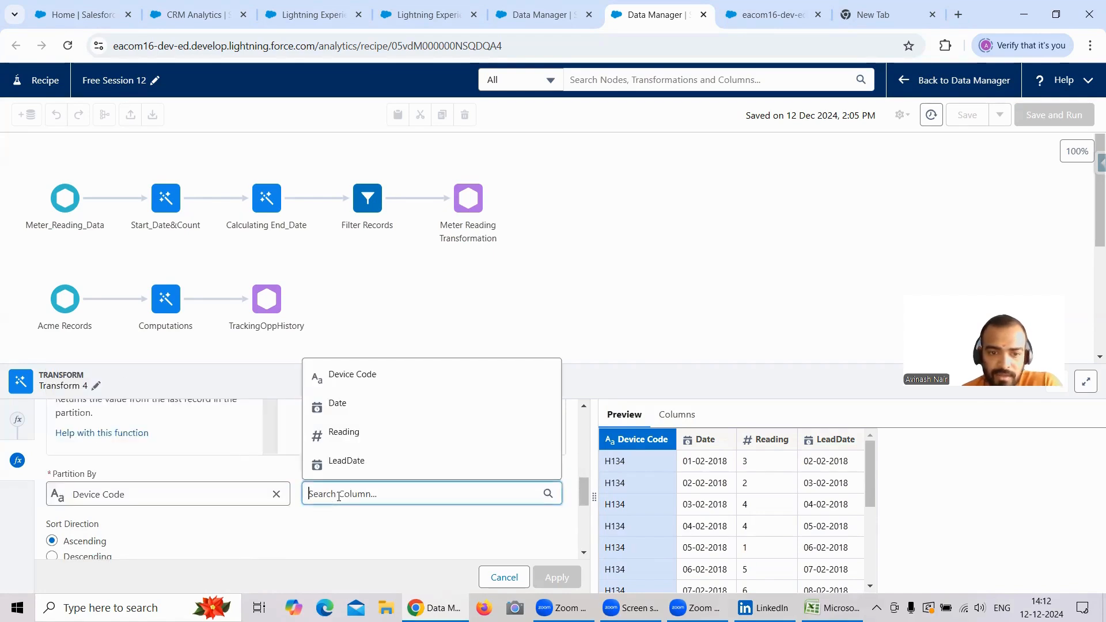
{"action": "left_click", "coordinate": [340, 406]}
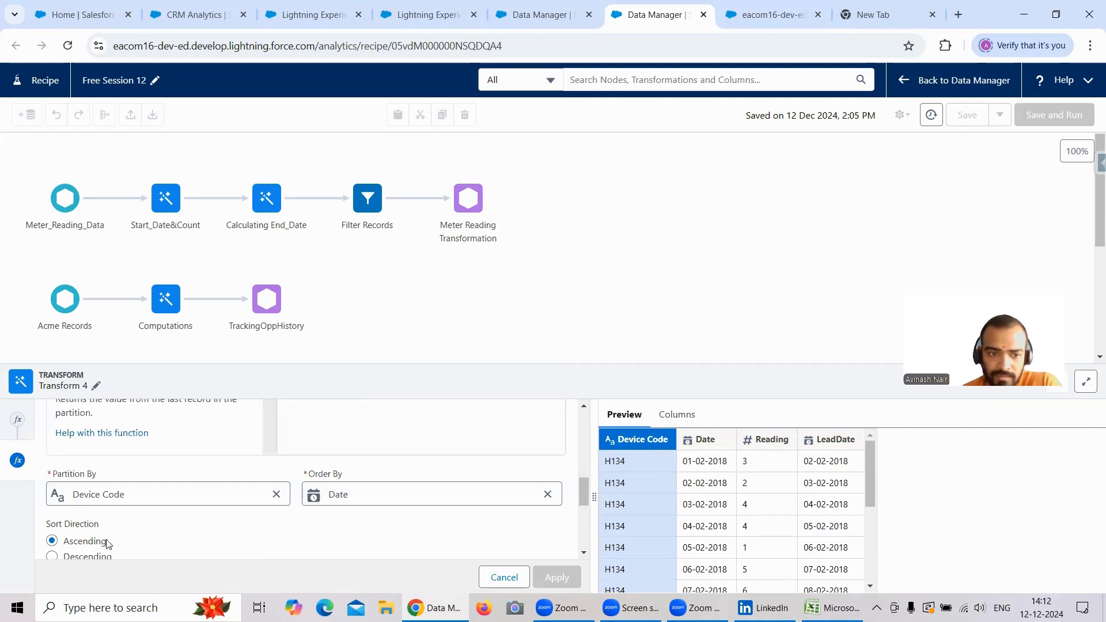
{"action": "mouse_move", "coordinate": [583, 491]}
{"action": "left_mouse_down"}
{"action": "mouse_move", "coordinate": [586, 524]}
{"action": "mouse_move", "coordinate": [586, 497]}
{"action": "left_mouse_up"}
{"action": "right_click", "coordinate": [586, 498]}
{"action": "left_click", "coordinate": [587, 488]}
{"action": "left_click", "coordinate": [586, 444]}
{"action": "left_click", "coordinate": [583, 406]}
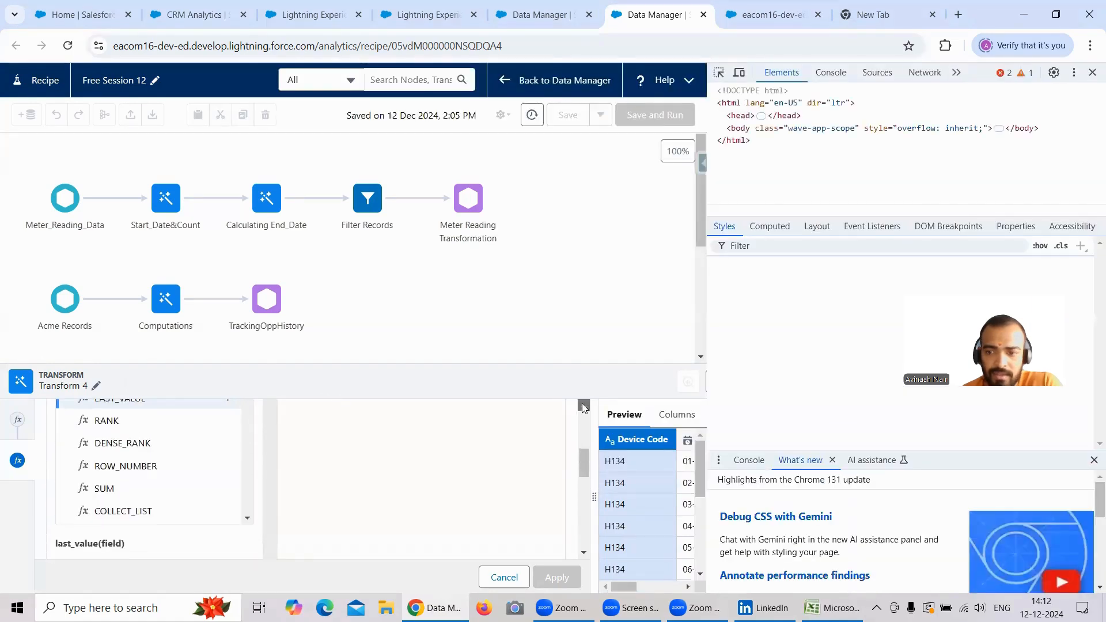
{"action": "left_click", "coordinate": [585, 409]}
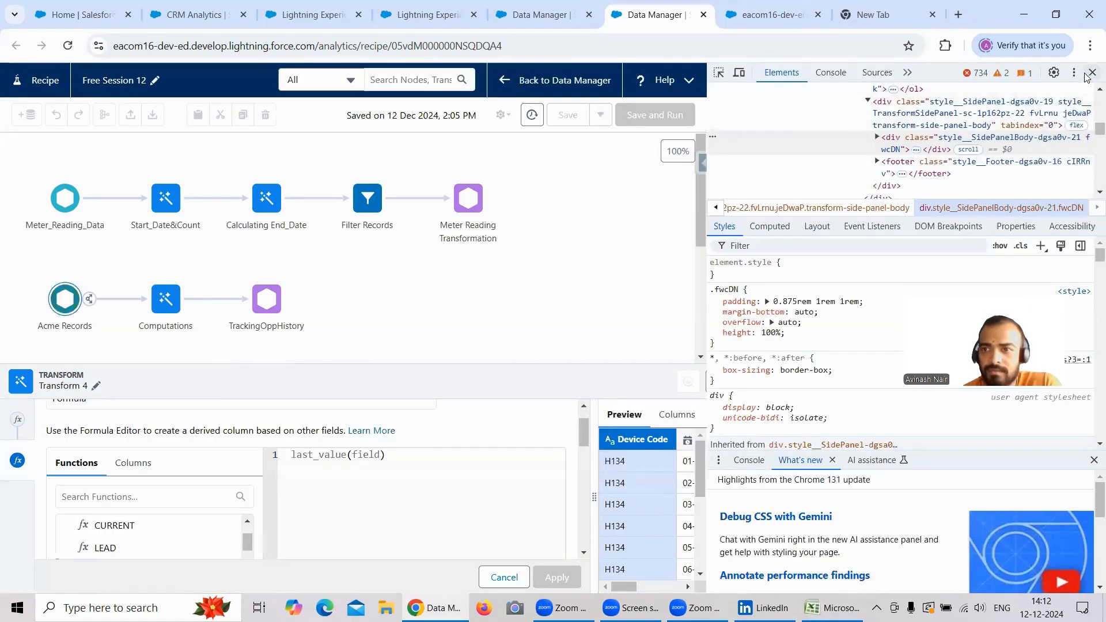
{"action": "left_click", "coordinate": [1092, 73]}
Replace the field placeholder in the last_value formula with Date
{"action": "double_click", "coordinate": [381, 455]}
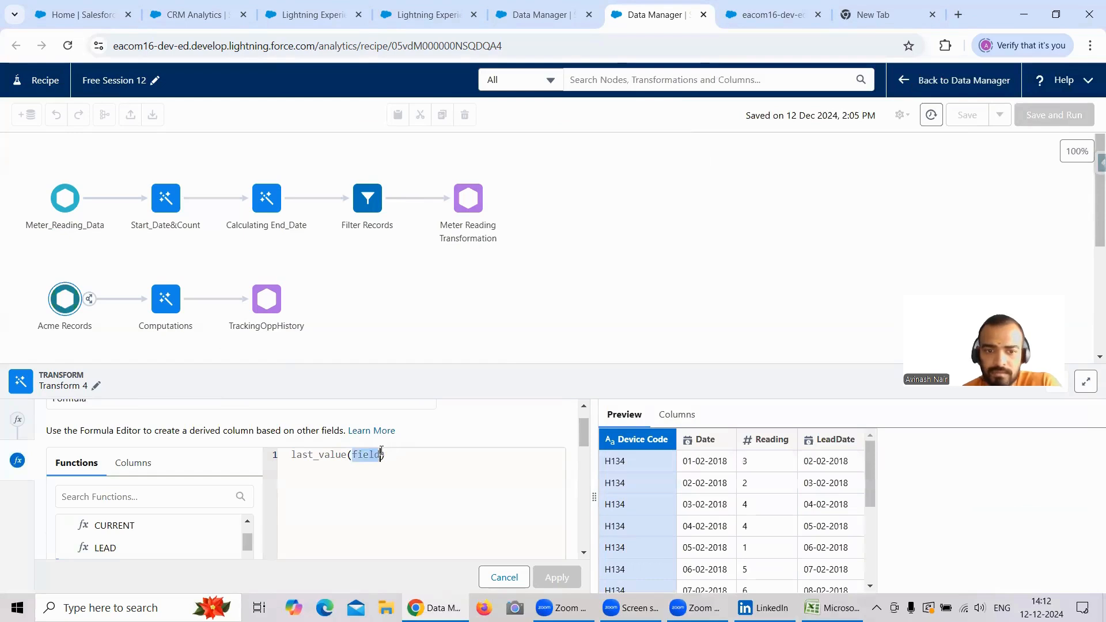
{"action": "key", "text": "BackSpace"}
{"action": "type", "text": "Date"}
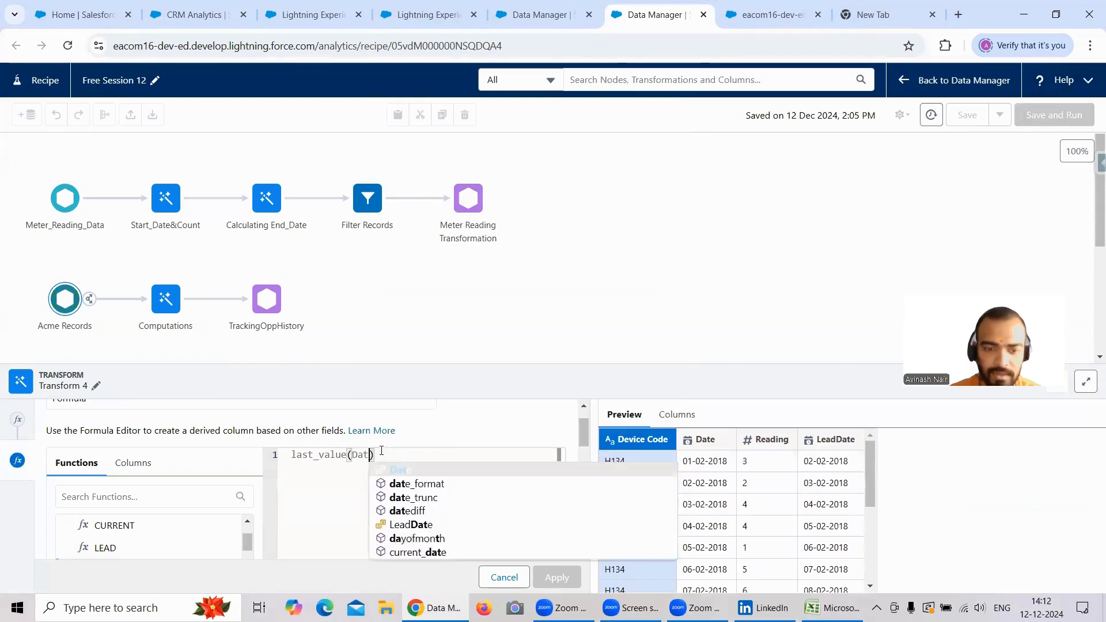
Complete the last_value(Date) formula and set its output type to Date Time
{"action": "left_click", "coordinate": [329, 494]}
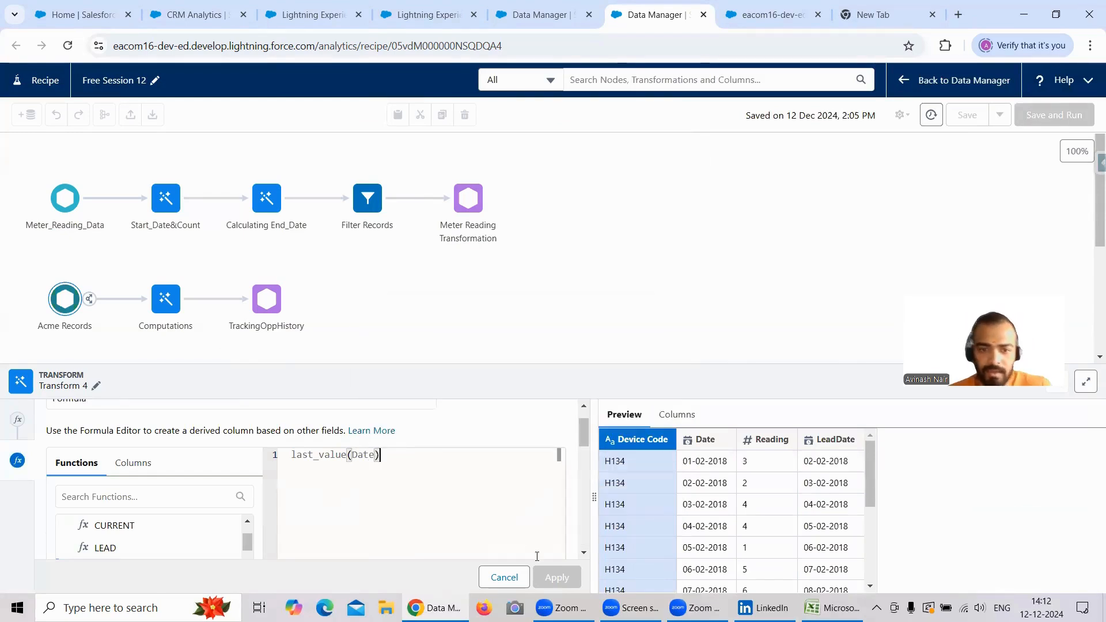
{"action": "left_click", "coordinate": [584, 554]}
{"action": "left_click", "coordinate": [585, 555]}
{"action": "left_click", "coordinate": [585, 555]}
{"action": "left_click", "coordinate": [584, 555]}
{"action": "left_click", "coordinate": [584, 555]}
{"action": "left_click", "coordinate": [584, 554]}
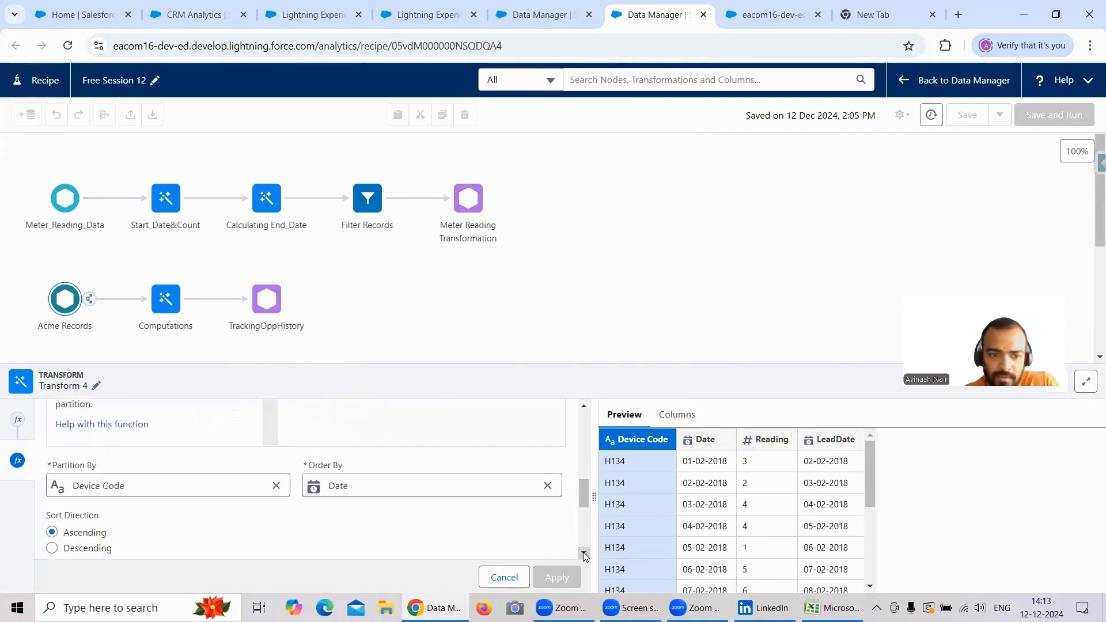
{"action": "left_click", "coordinate": [584, 555]}
{"action": "left_click", "coordinate": [584, 555]}
{"action": "left_click", "coordinate": [584, 555]}
{"action": "left_click", "coordinate": [277, 503]}
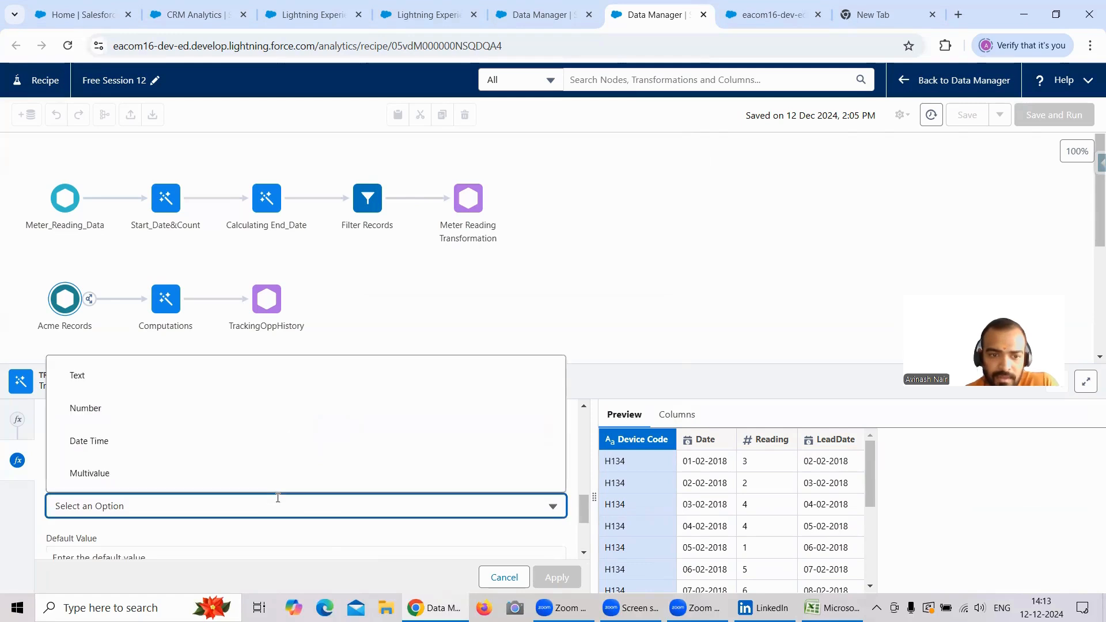
{"action": "left_click", "coordinate": [143, 438]}
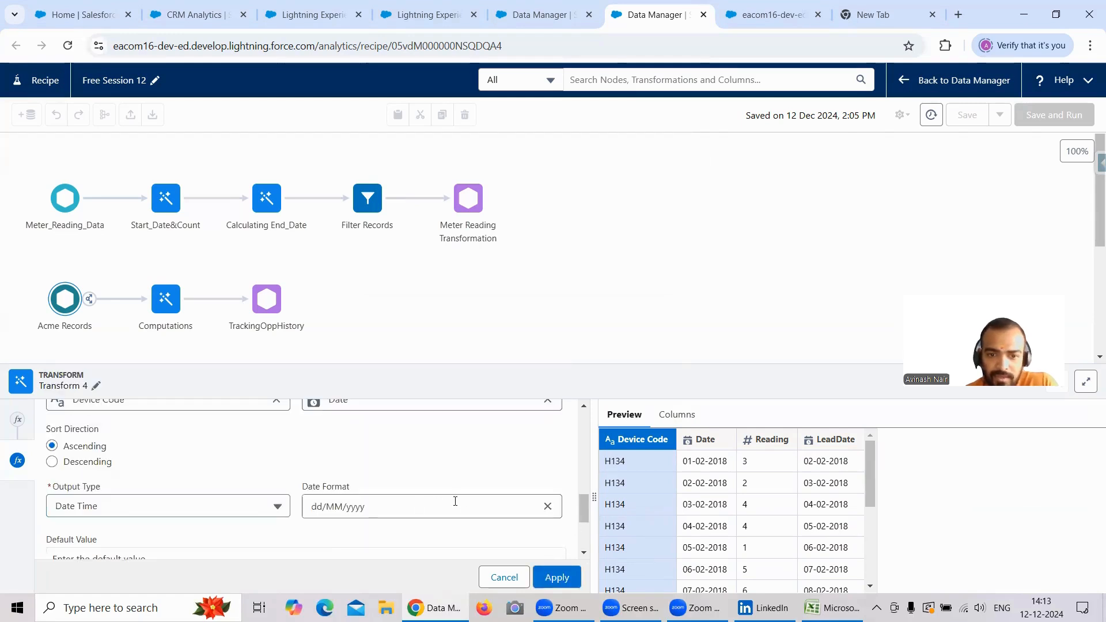
Set the formula's date format to dd-MM-yyyy and apply the formula
{"action": "left_click", "coordinate": [548, 507]}
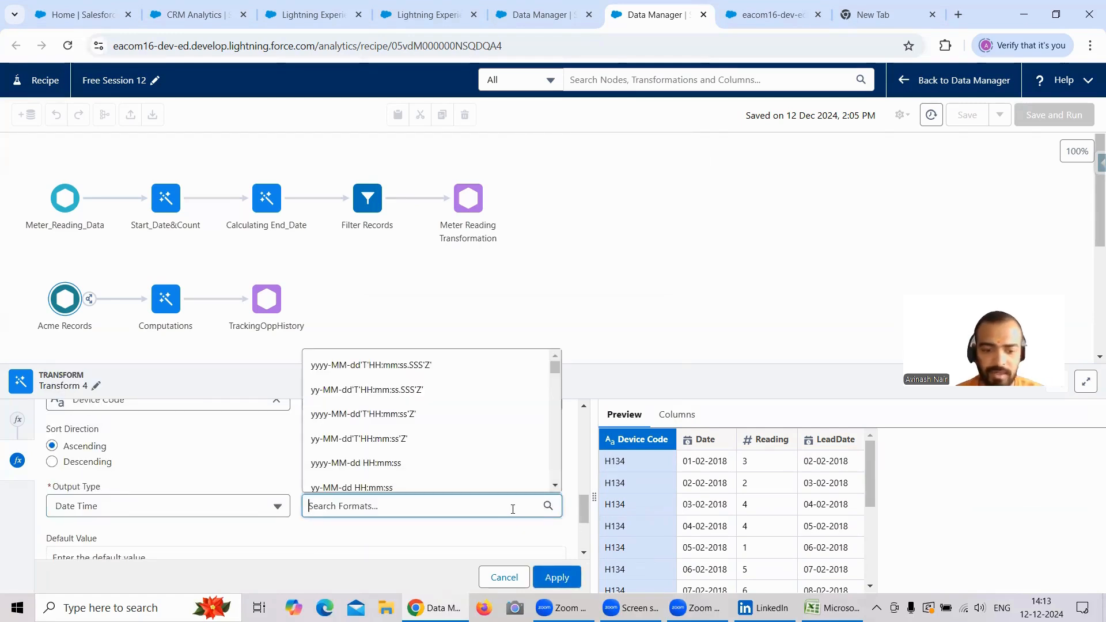
{"action": "type", "text": "dd-MM"}
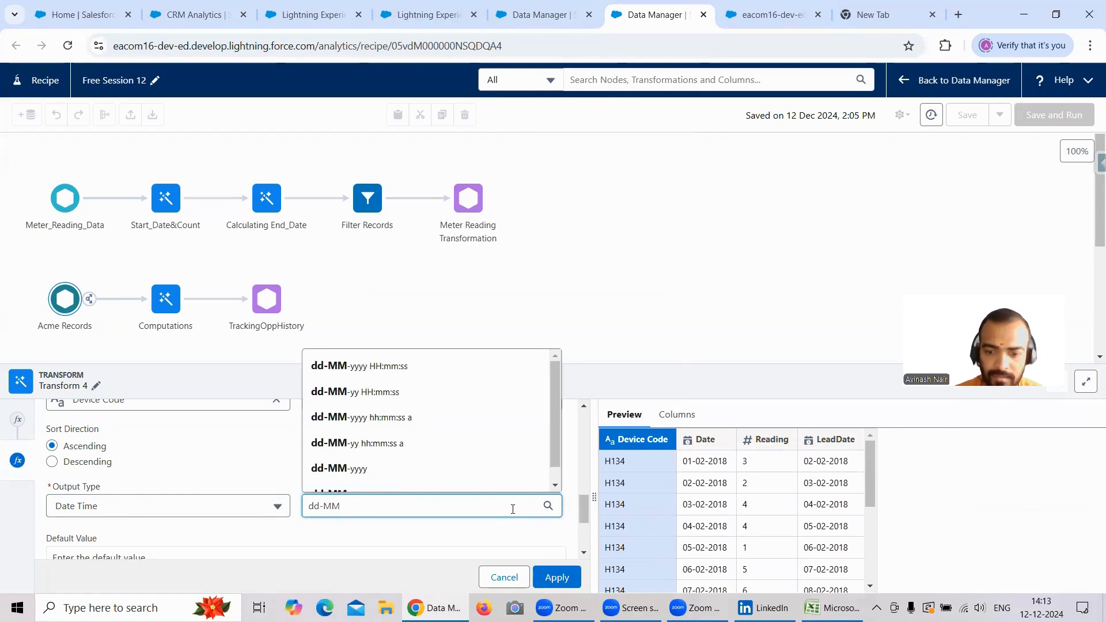
{"action": "type", "text": "-YY"}
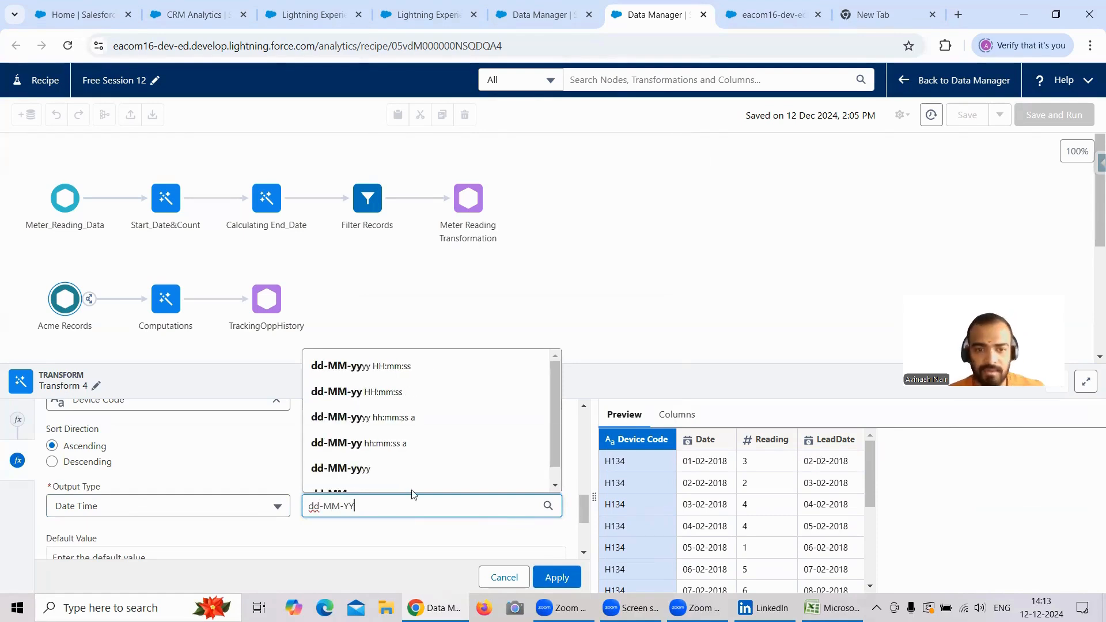
{"action": "left_click", "coordinate": [372, 469]}
{"action": "left_click", "coordinate": [555, 576]}
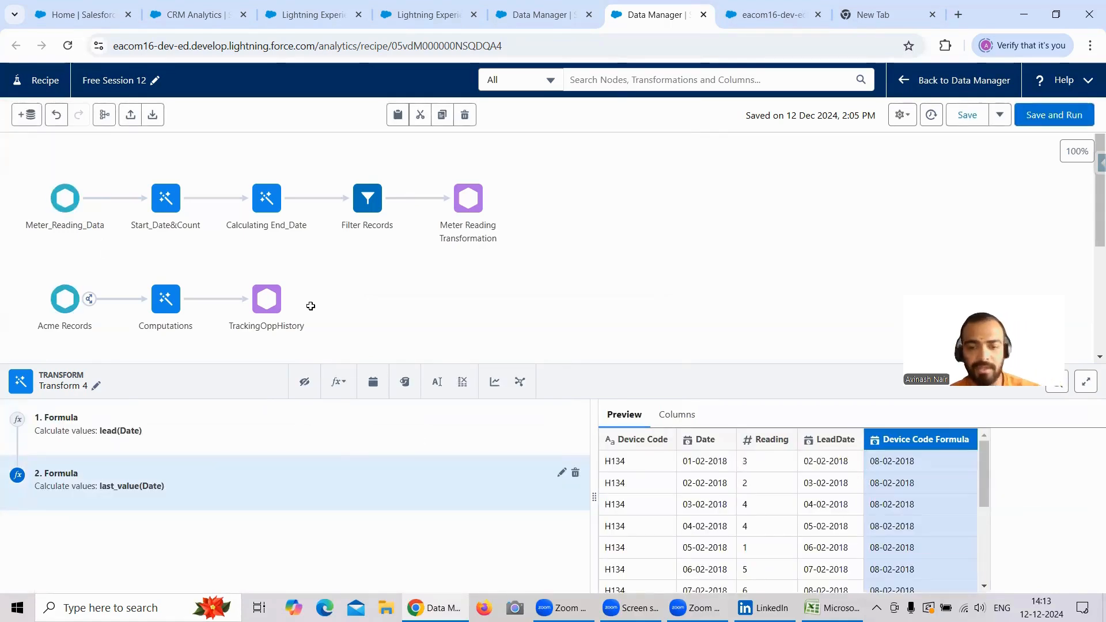
Reopen the last_value(Date) formula for editing and change its column label to LastValueDate
{"action": "key", "text": "alt+Tab"}
{"action": "key", "text": "alt+Tab"}
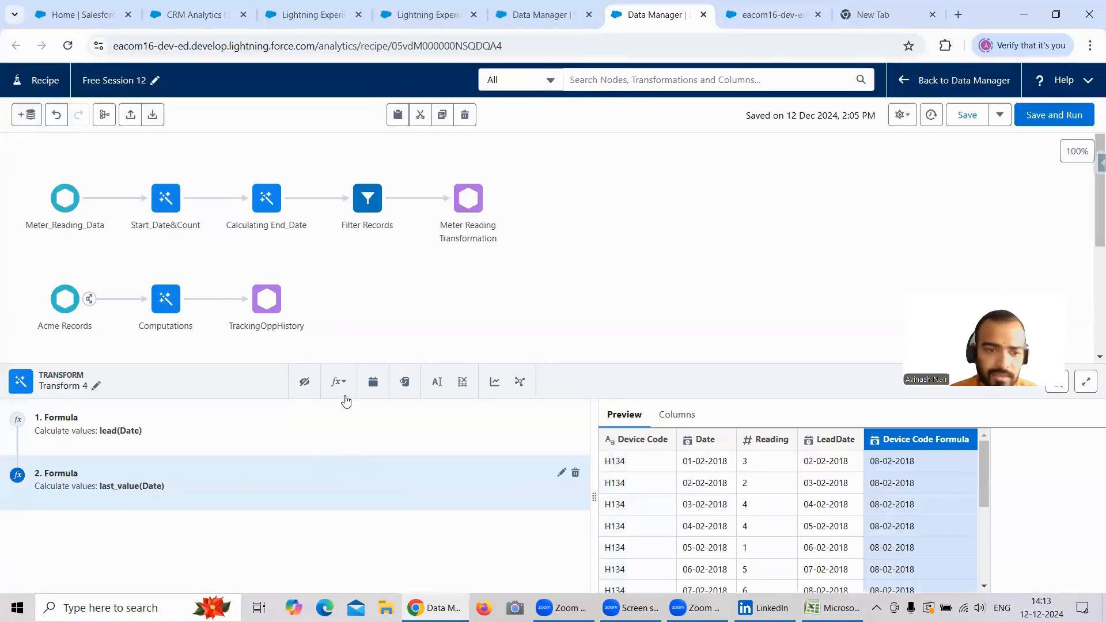
{"action": "left_click", "coordinate": [564, 476]}
{"action": "left_click_drag", "start_coordinate": [583, 433], "coordinate": [585, 555]}
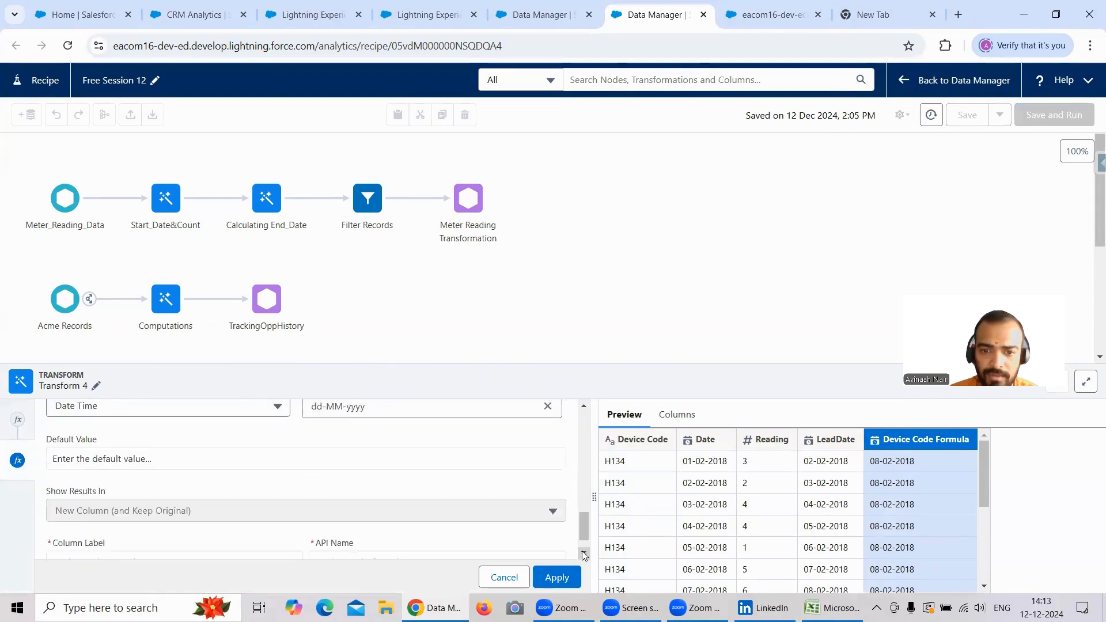
{"action": "scroll", "coordinate": [584, 555], "scroll_direction": "down", "scroll_amount": 1}
{"action": "left_click", "coordinate": [253, 525]}
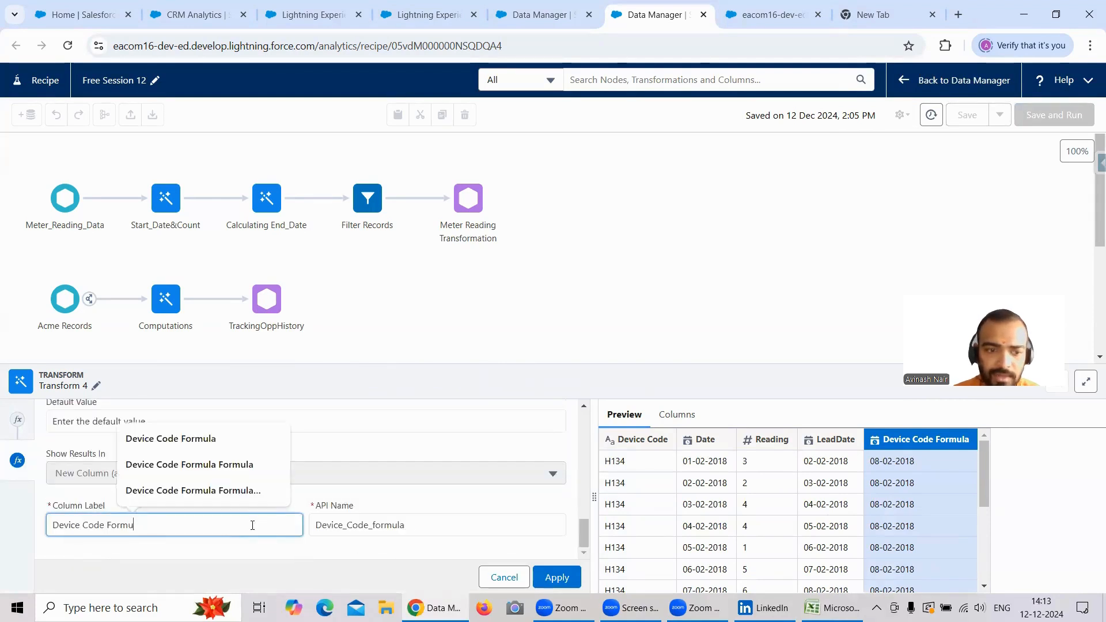
{"action": "key", "text": "BackSpace"}
{"action": "key", "text": "BackSpace"}
{"action": "key", "text": "BackSpace"}
{"action": "key", "text": "BackSpace"}
{"action": "key", "text": "BackSpace"}
{"action": "key", "text": "BackSpace"}
{"action": "key", "text": "BackSpace"}
{"action": "key", "text": "BackSpace"}
{"action": "key", "text": "BackSpace"}
{"action": "key", "text": "BackSpace"}
{"action": "key", "text": "BackSpace"}
{"action": "key", "text": "BackSpace"}
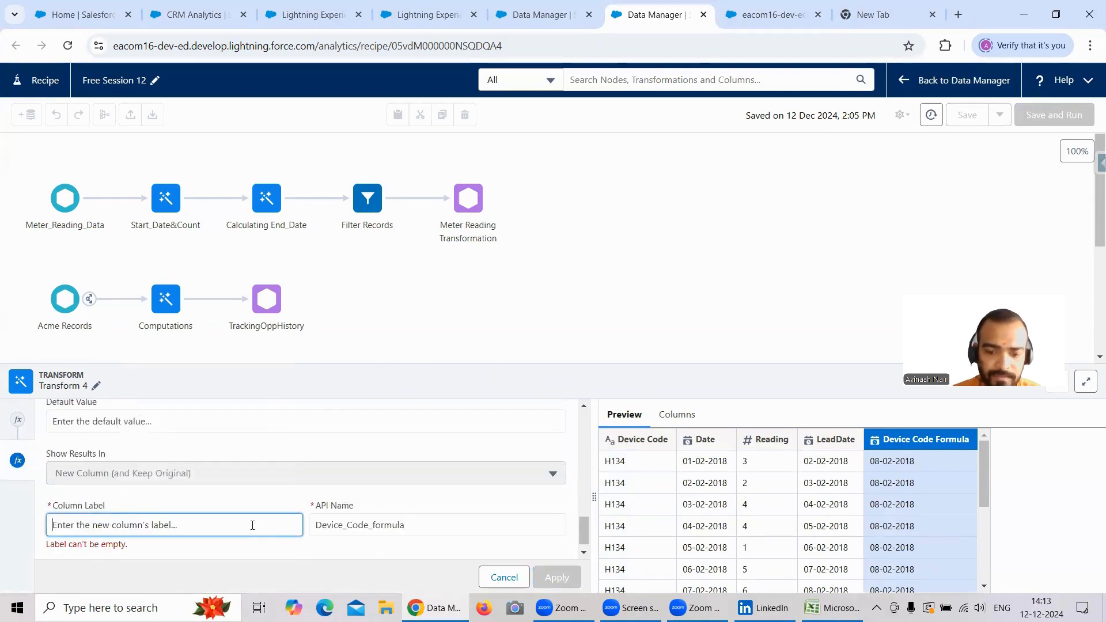
{"action": "type", "text": "LastValueDate"}
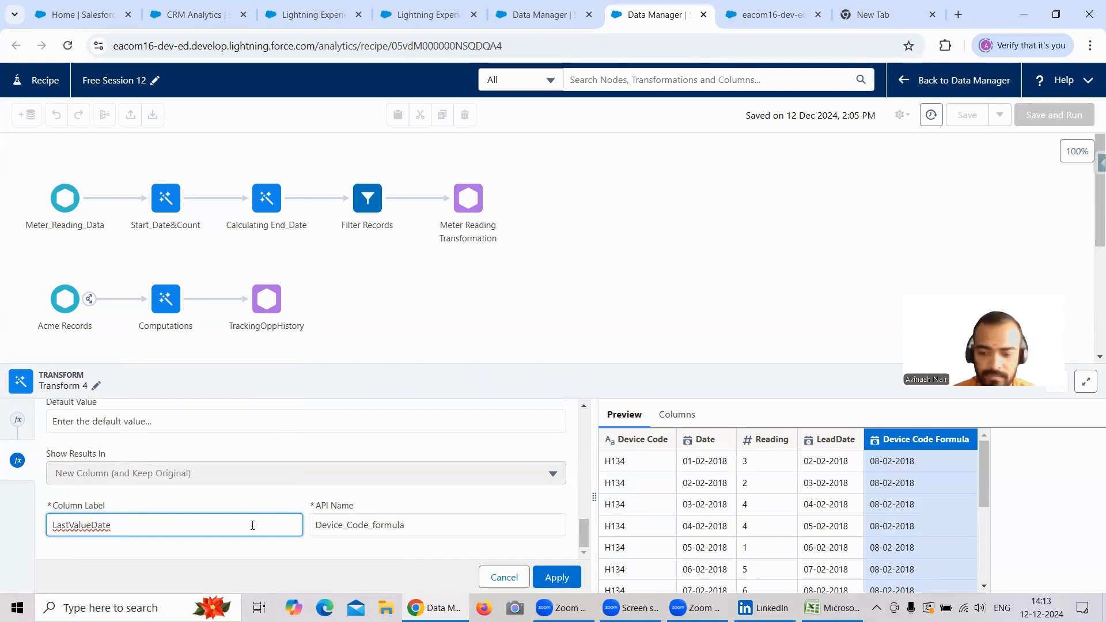
Change the column's API name to LastValueDate, apply the formula and review the preview rows
{"action": "left_click", "coordinate": [431, 524]}
{"action": "key", "text": "BackSpace"}
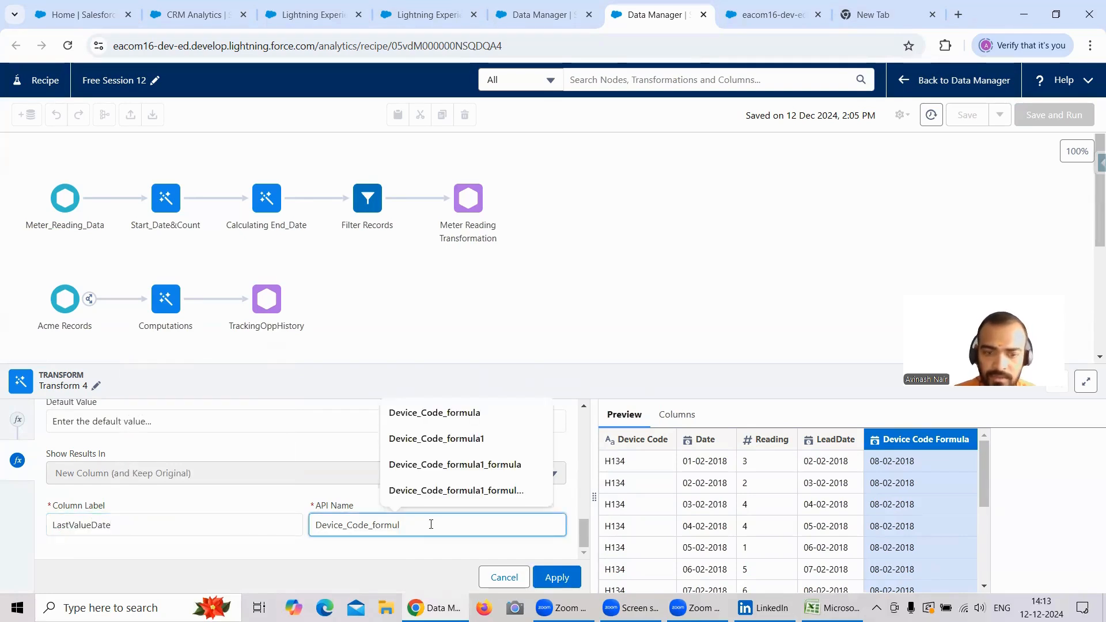
{"action": "key", "text": "BackSpace"}
{"action": "key", "text": "BackSpace"}
{"action": "key", "text": "BackSpace"}
{"action": "key", "text": "BackSpace"}
{"action": "key", "text": "BackSpace"}
{"action": "key", "text": "BackSpace"}
{"action": "key", "text": "BackSpace"}
{"action": "key", "text": "BackSpace"}
{"action": "key", "text": "BackSpace"}
{"action": "key", "text": "BackSpace"}
{"action": "key", "text": "BackSpace"}
{"action": "key", "text": "BackSpace"}
{"action": "key", "text": "BackSpace"}
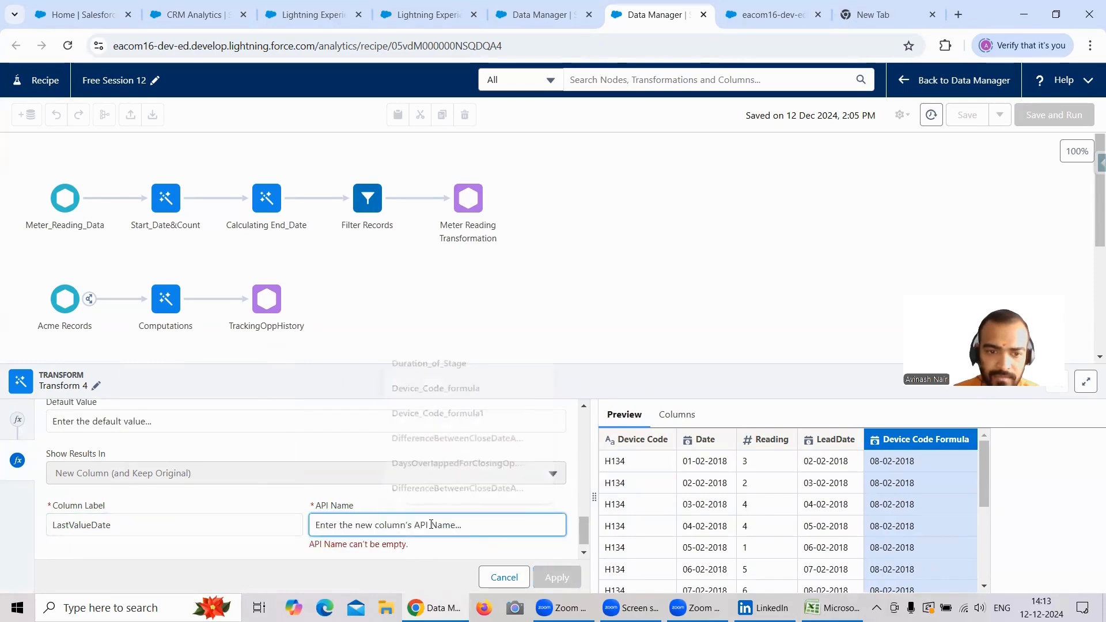
{"action": "type", "text": "LastValu"}
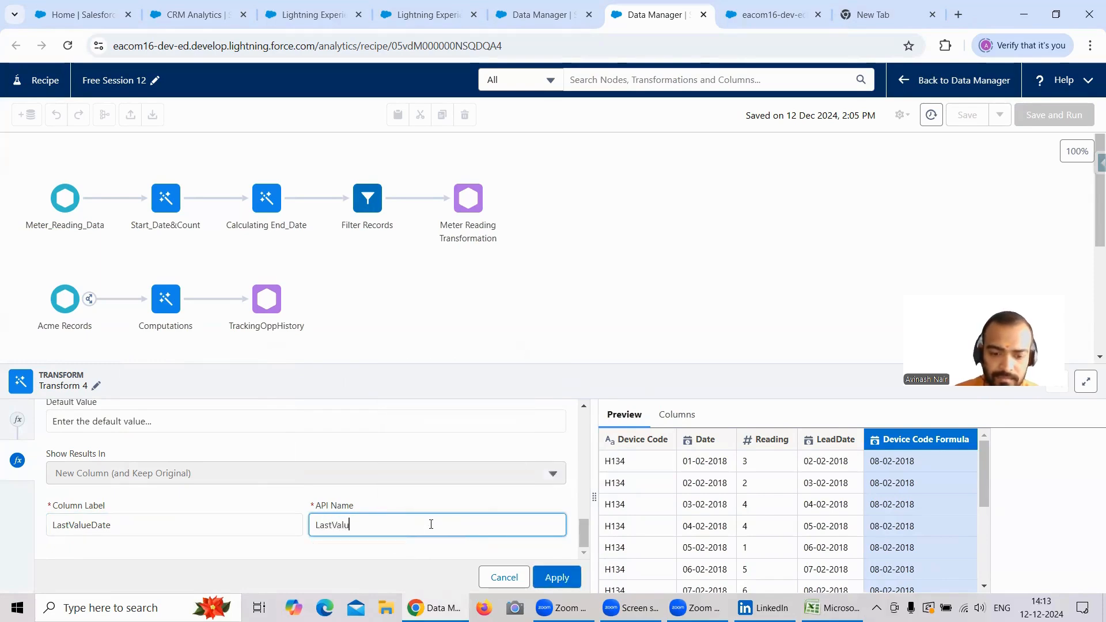
{"action": "type", "text": "eDate"}
{"action": "double_click", "coordinate": [431, 524]}
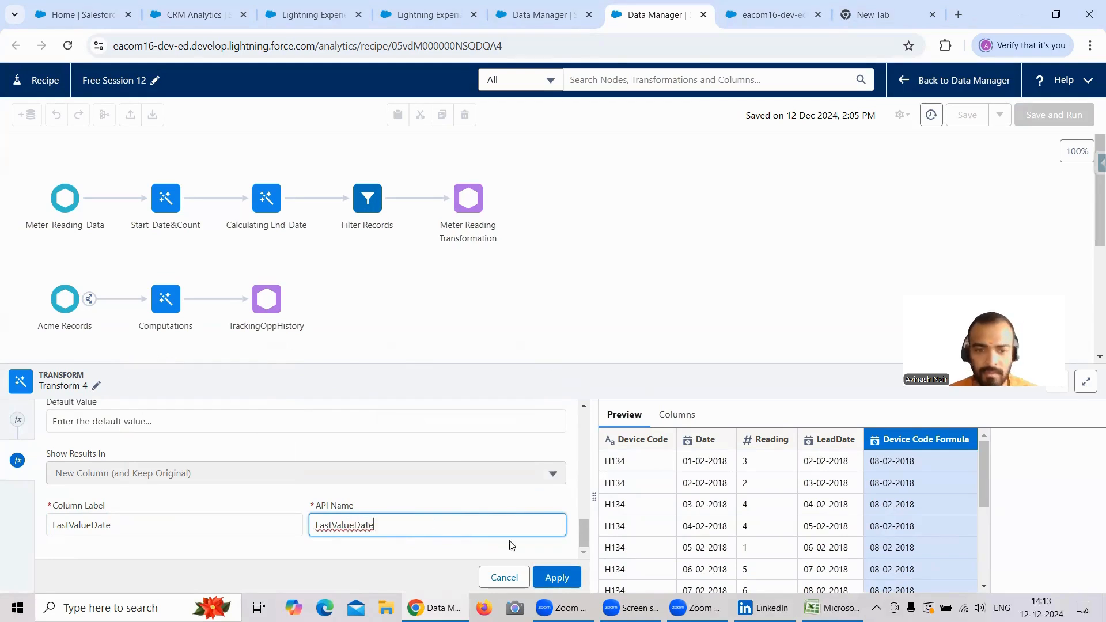
{"action": "left_click", "coordinate": [556, 578]}
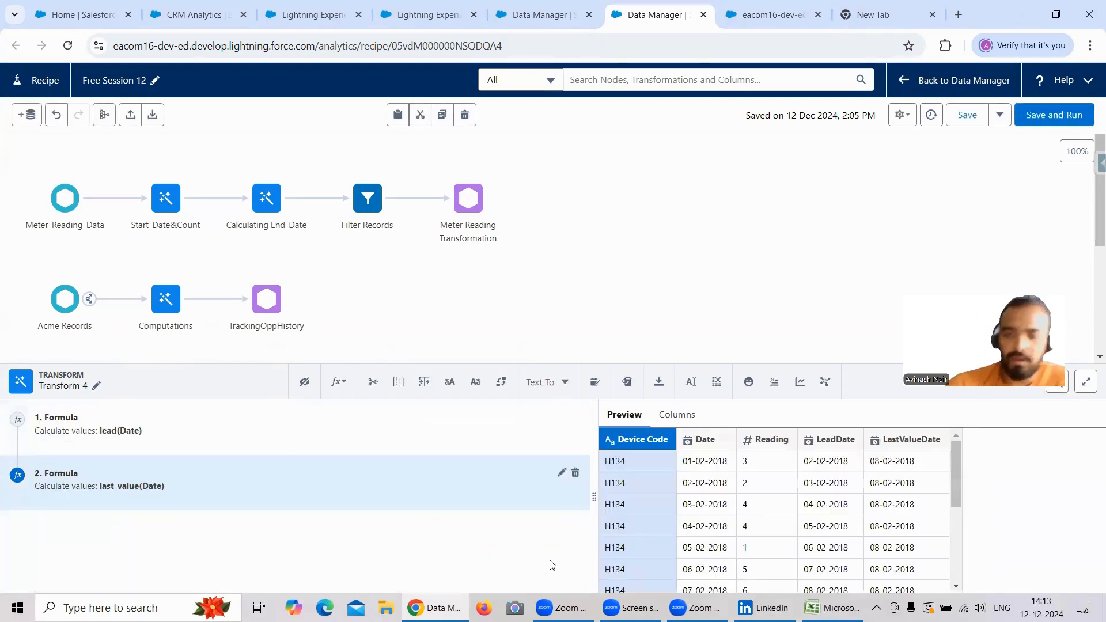
{"action": "scroll", "coordinate": [870, 516], "scroll_direction": "down", "scroll_amount": 10}
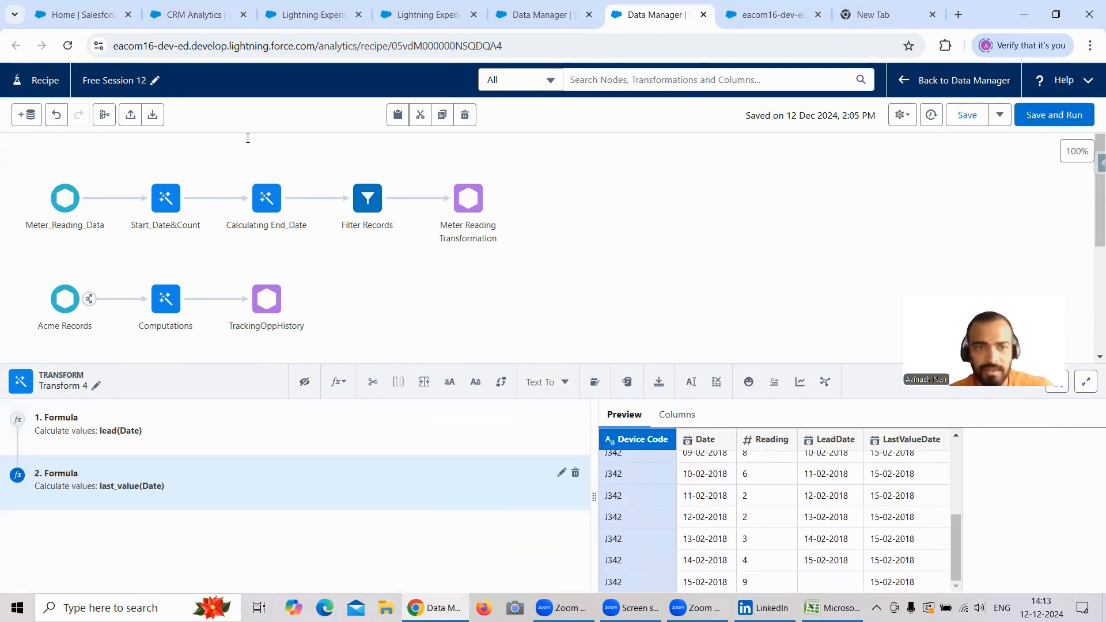
Switch to Excel, enter the heading LastValueDate in cell E1 and fit column E to its text
{"action": "key", "text": "alt+Tab"}
{"action": "type", "text": "Last"}
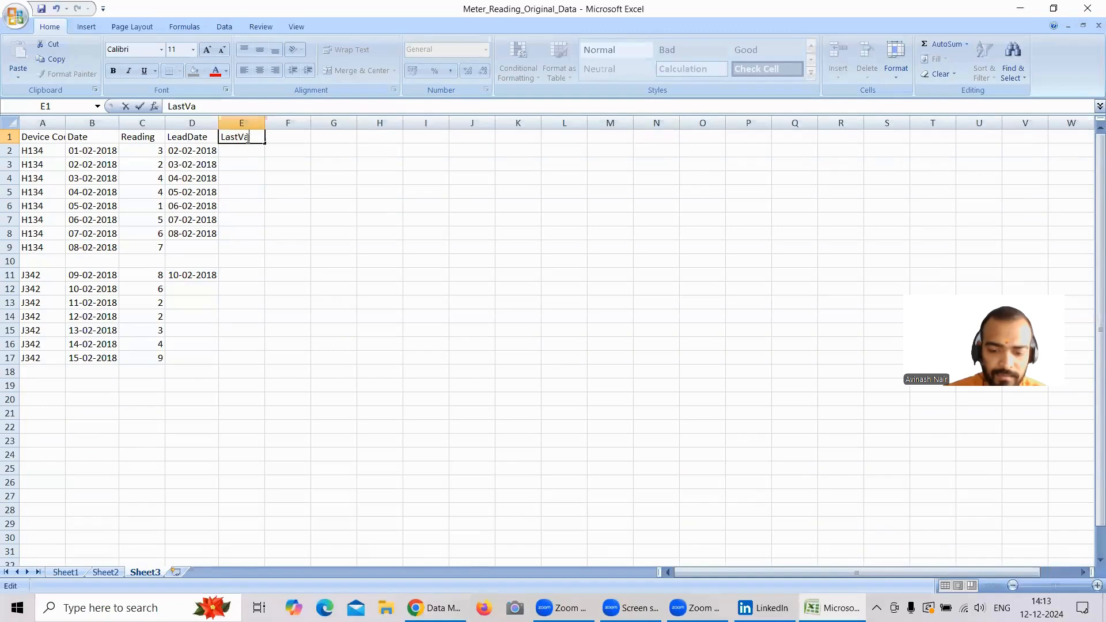
{"action": "type", "text": "ValueDate"}
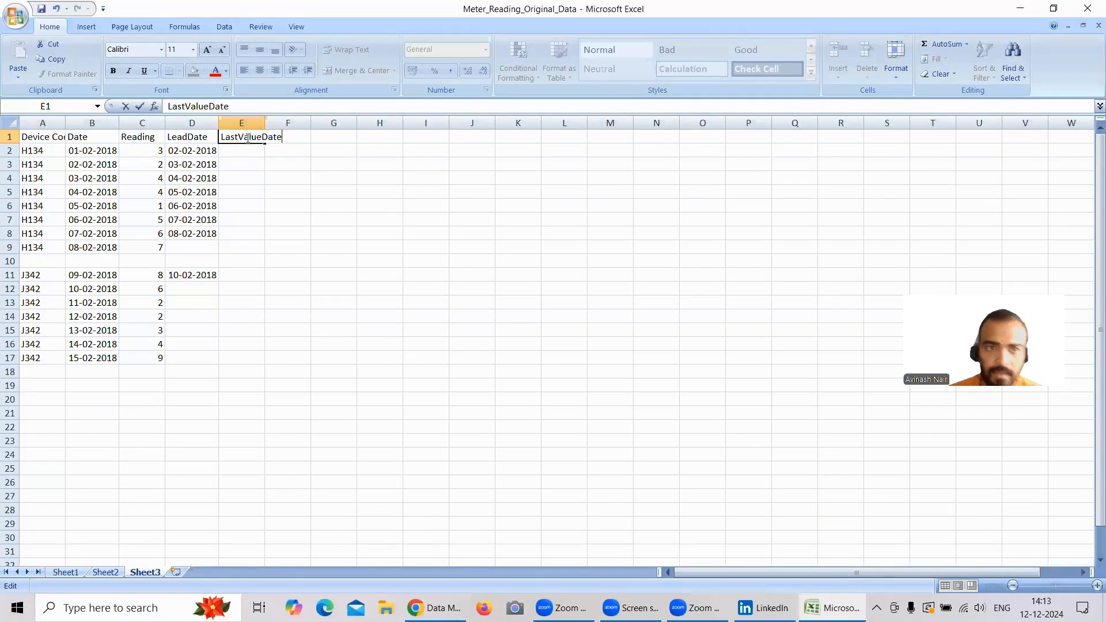
{"action": "left_click", "coordinate": [256, 168]}
{"action": "double_click", "coordinate": [265, 123]}
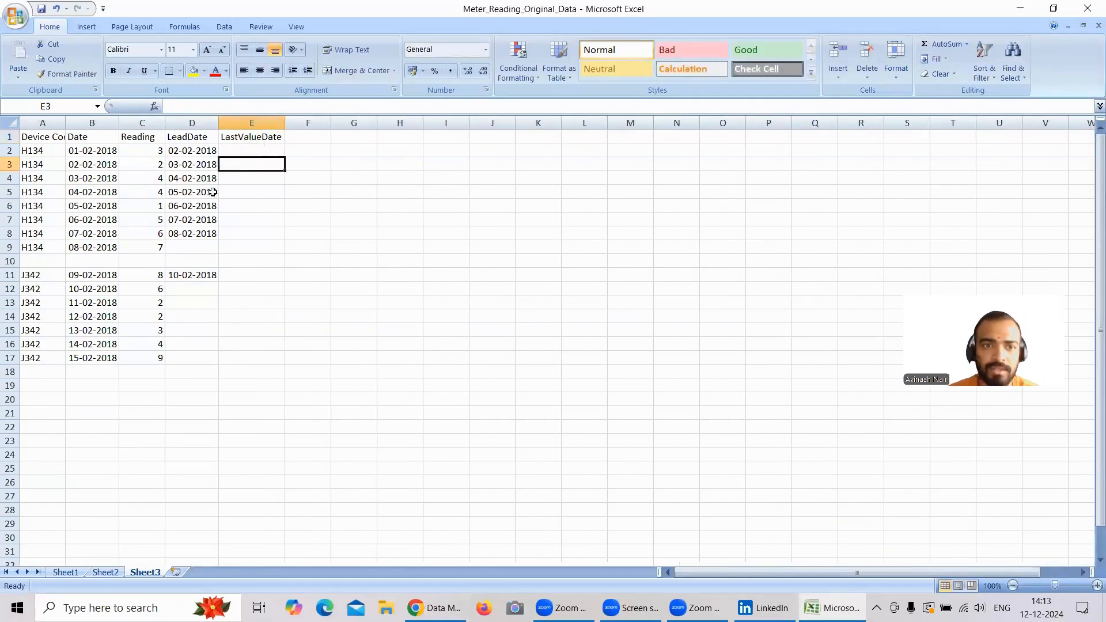
Try to copy the last H134 date from cell B9 into cell E2
{"action": "left_click", "coordinate": [115, 244]}
{"action": "left_click", "coordinate": [136, 314]}
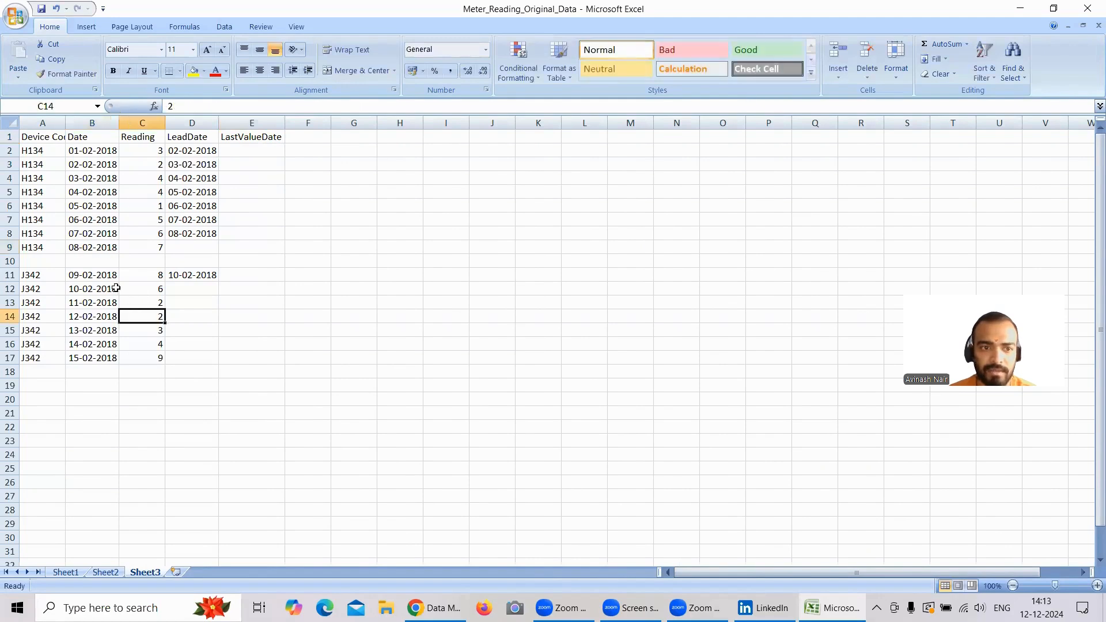
{"action": "left_click", "coordinate": [98, 258]}
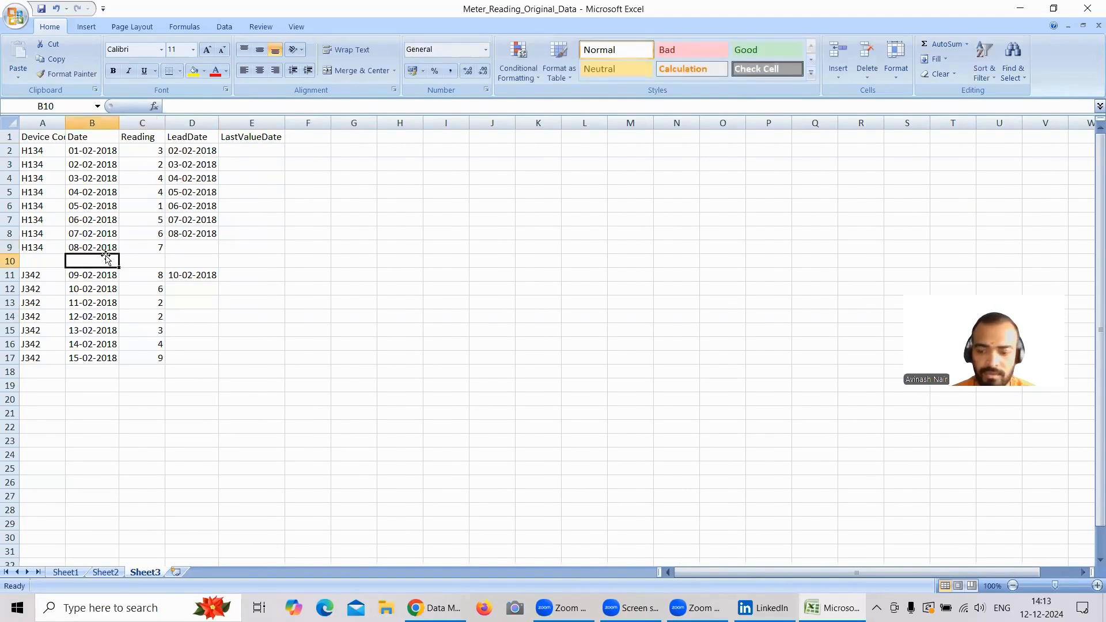
{"action": "key", "text": "Up"}
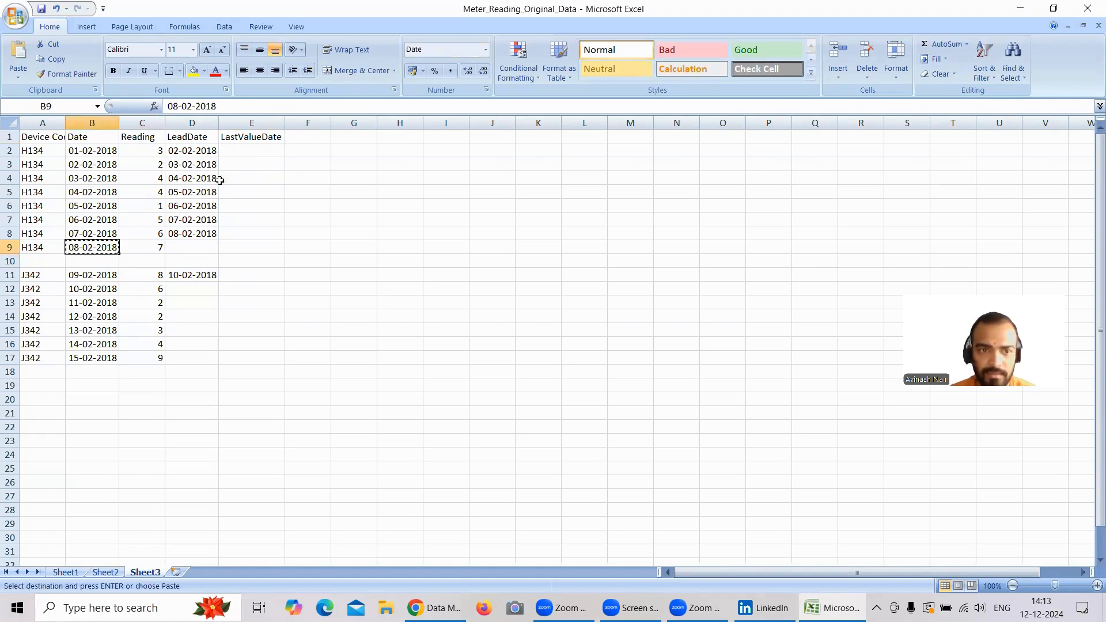
{"action": "double_click", "coordinate": [241, 153]}
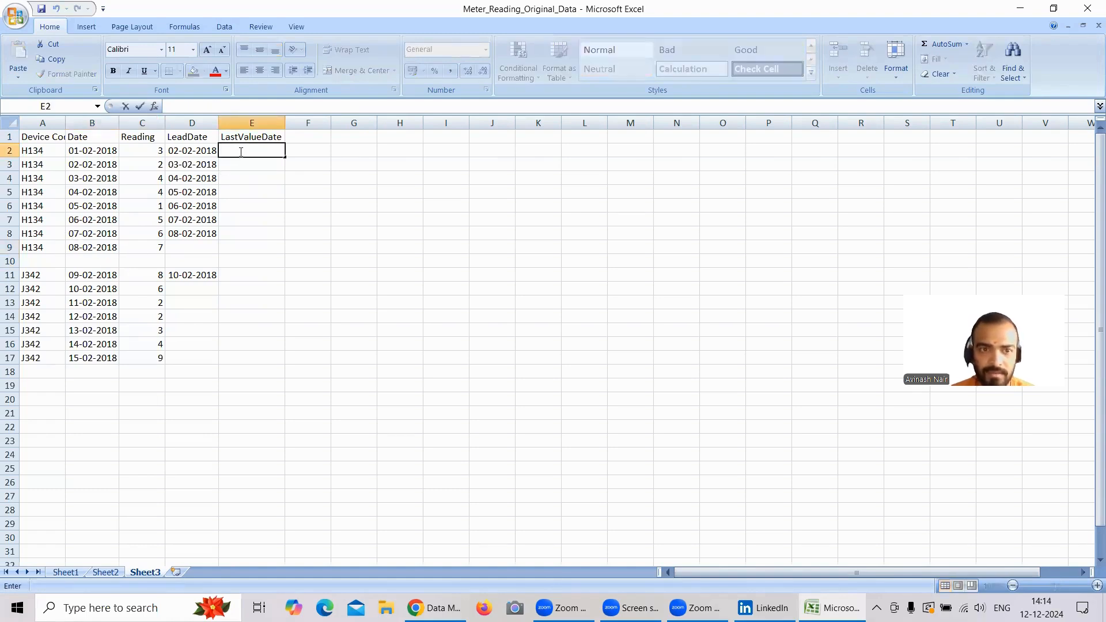
{"action": "double_click", "coordinate": [105, 247]}
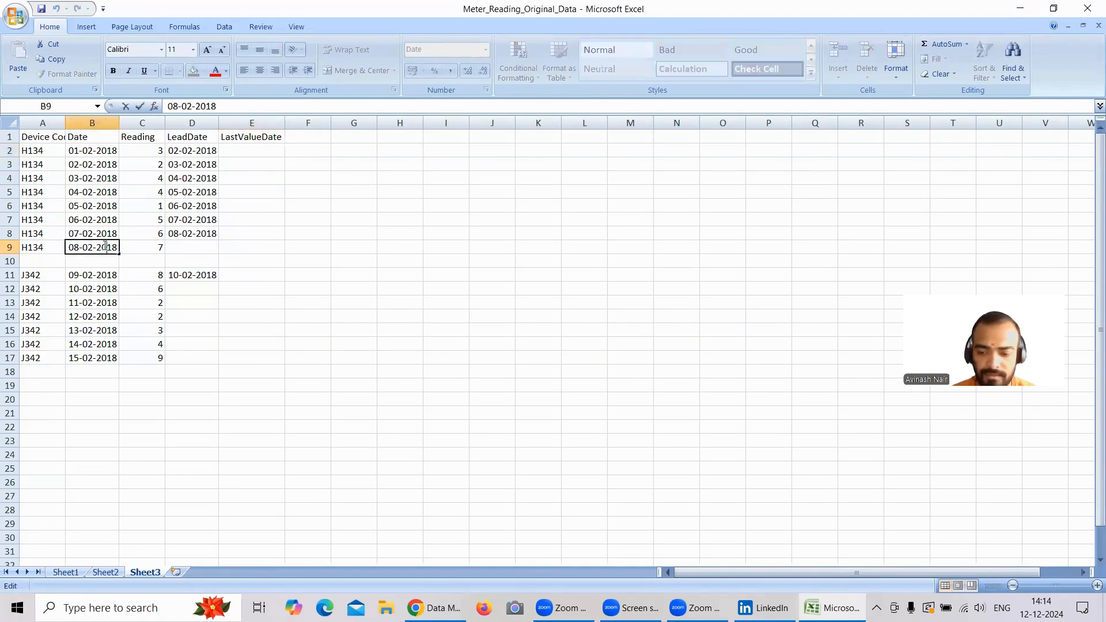
{"action": "left_click", "coordinate": [131, 403]}
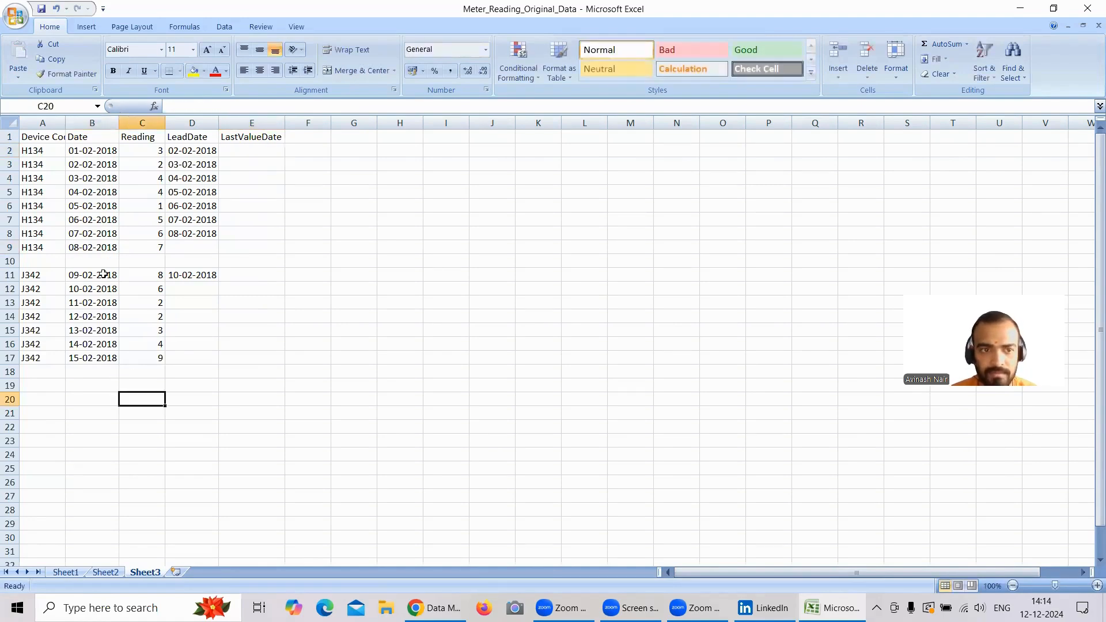
{"action": "double_click", "coordinate": [106, 250]}
{"action": "right_click", "coordinate": [106, 251]}
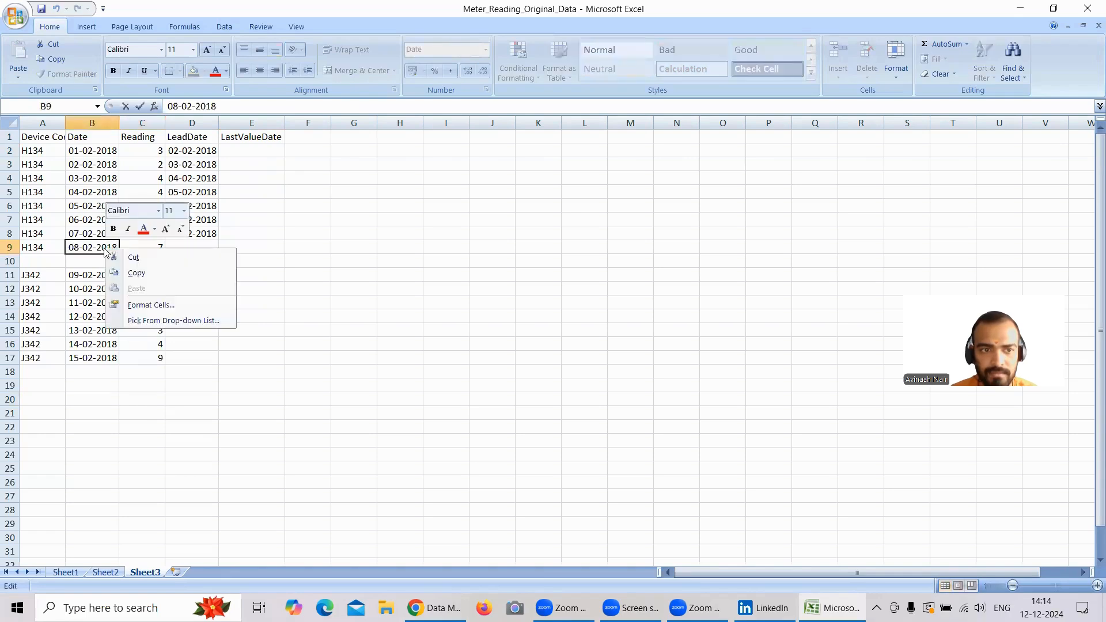
{"action": "left_click", "coordinate": [136, 276]}
{"action": "left_click", "coordinate": [242, 155]}
{"action": "key", "text": "ctrl+v"}
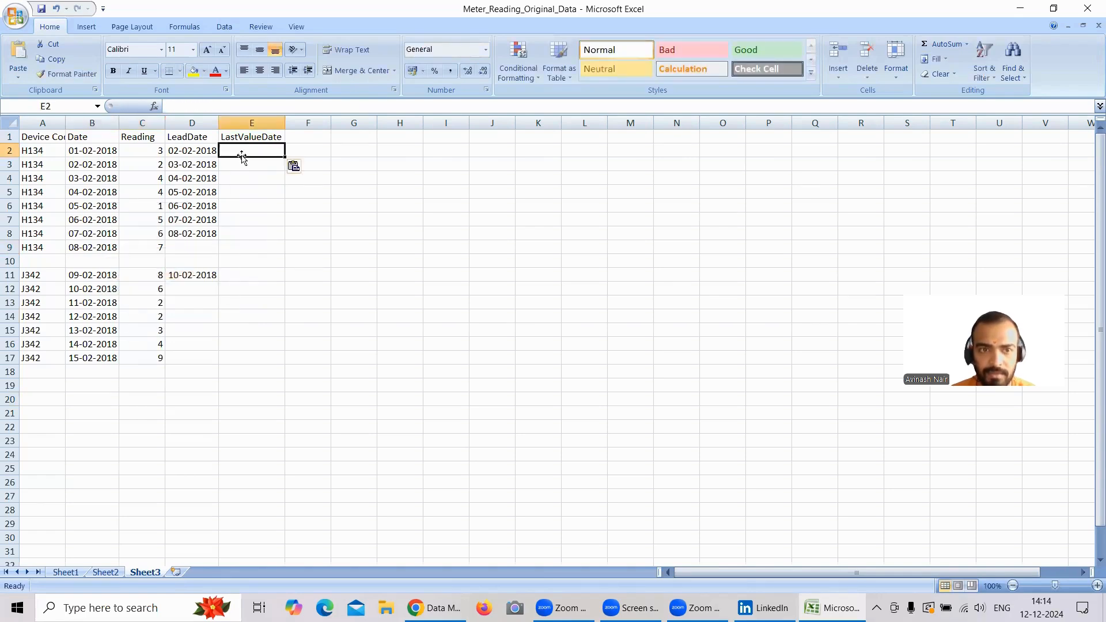
Try to correct the paste in cell E2 by matching the destination formatting
{"action": "left_click", "coordinate": [297, 168]}
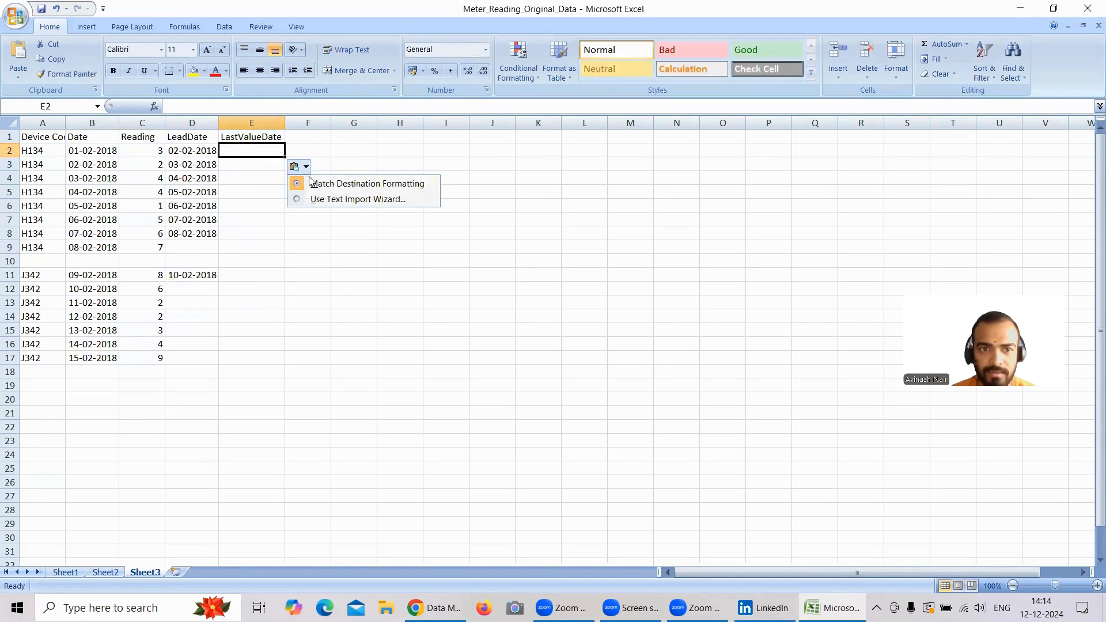
{"action": "left_click", "coordinate": [322, 173]}
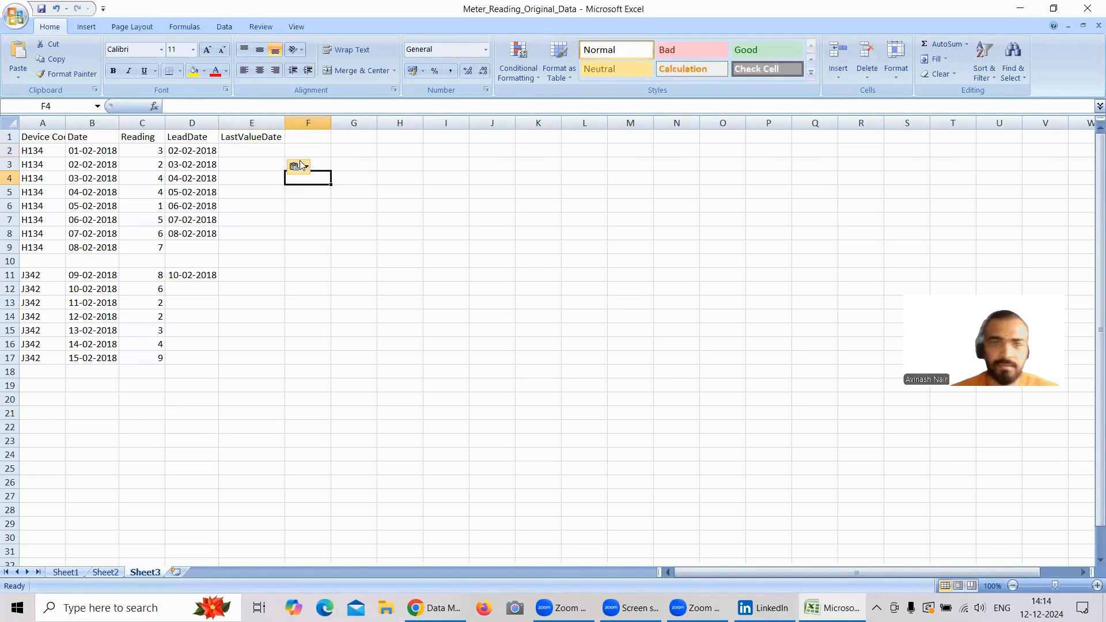
{"action": "left_click", "coordinate": [295, 167]}
{"action": "left_click", "coordinate": [305, 182]}
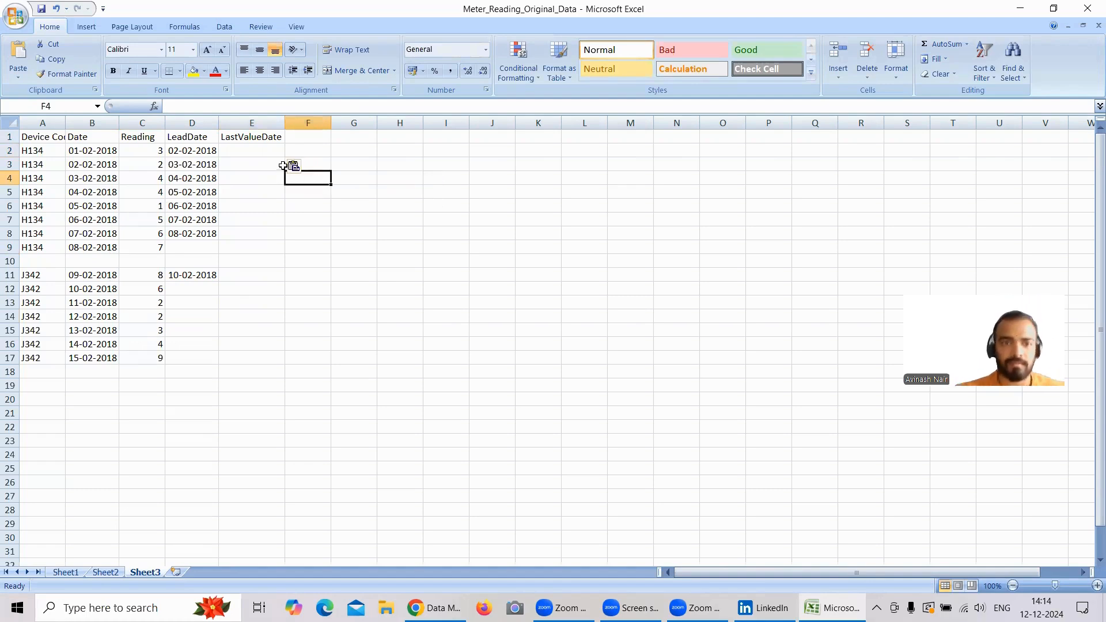
Enter the date 08-02-2018 in cell E2 under LastValueDate
{"action": "left_click", "coordinate": [269, 156]}
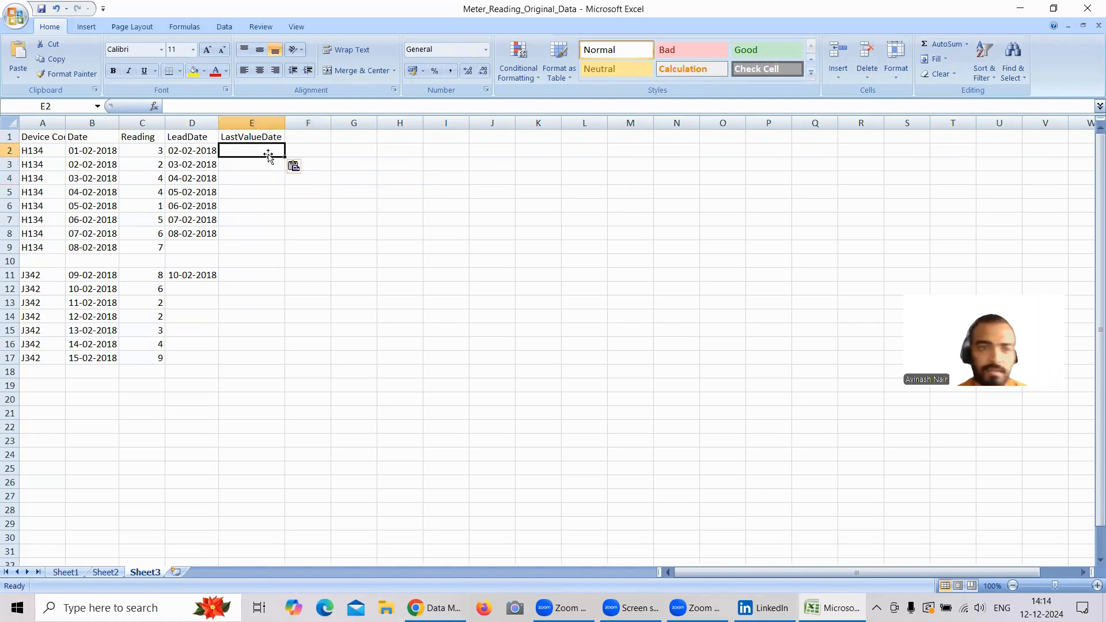
{"action": "type", "text": "08"}
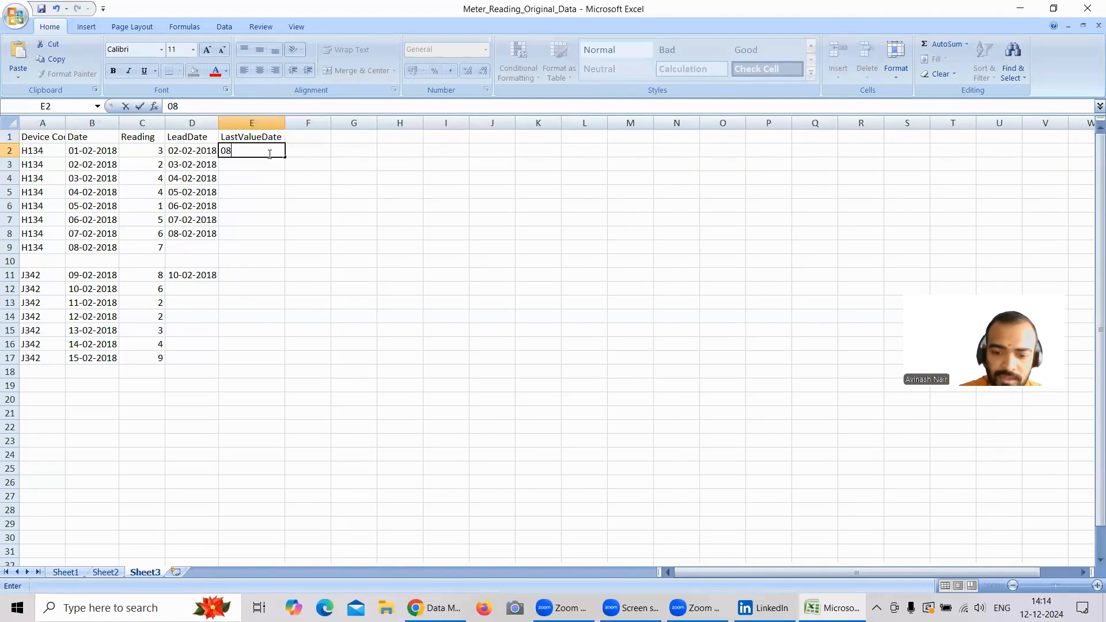
{"action": "type", "text": "-02-"}
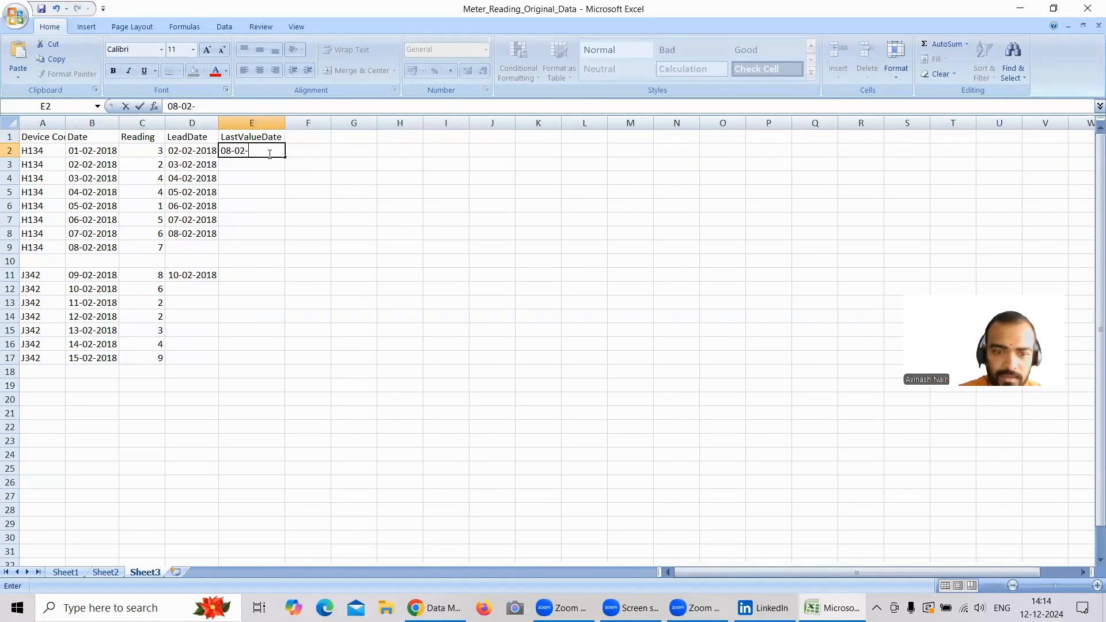
{"action": "type", "text": "2018"}
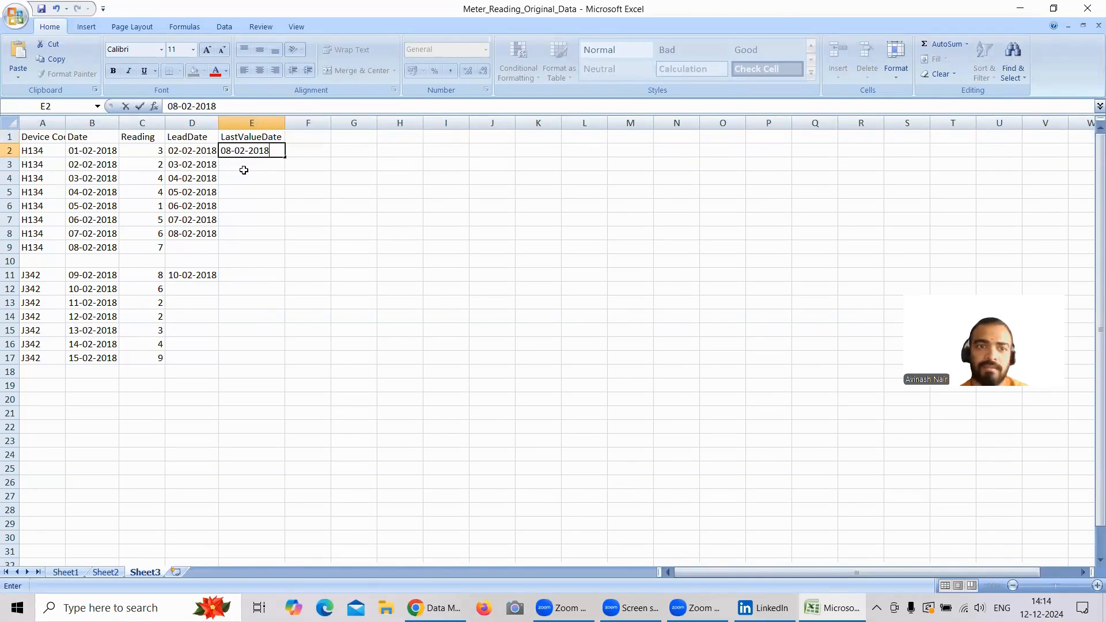
{"action": "key", "text": "Return"}
{"action": "double_click", "coordinate": [248, 166]}
{"action": "double_click", "coordinate": [258, 151]}
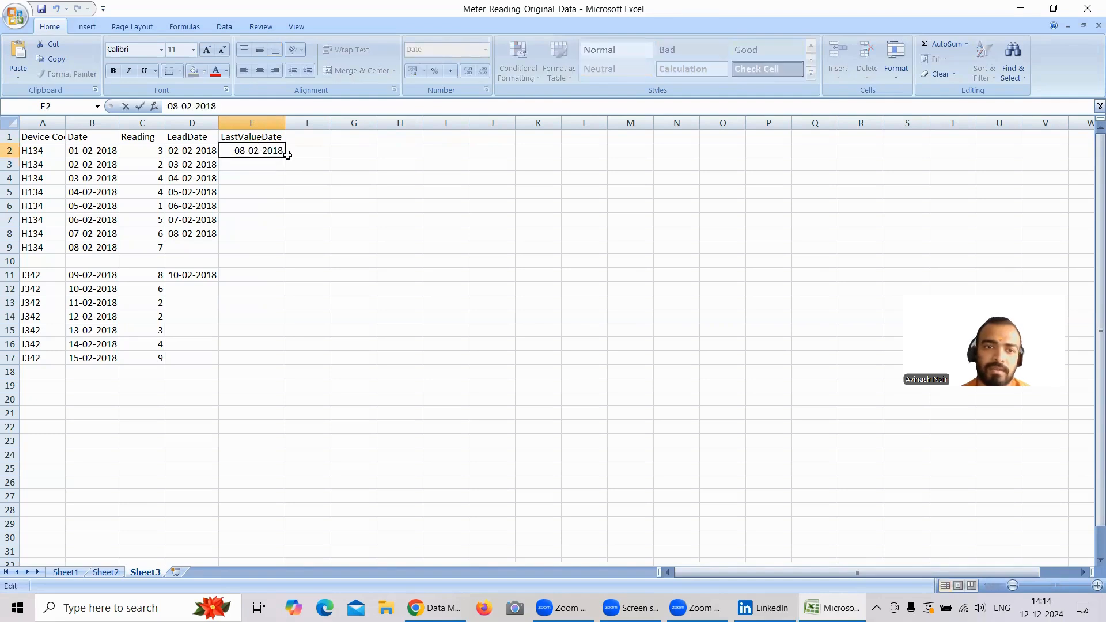
{"action": "mouse_move", "coordinate": [286, 157]}
{"action": "left_mouse_down"}
{"action": "mouse_move", "coordinate": [283, 203]}
{"action": "mouse_move", "coordinate": [278, 156]}
{"action": "left_mouse_up"}
Enter the date 08-02-2018 in cell E3 for the second H134 row
{"action": "double_click", "coordinate": [268, 166]}
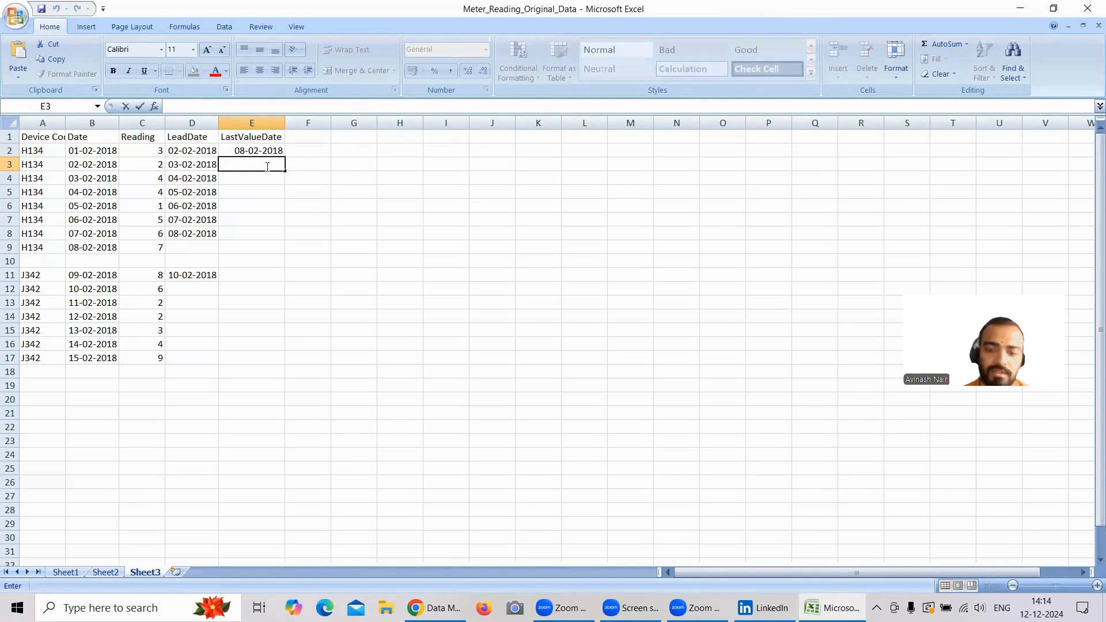
{"action": "type", "text": "08-"}
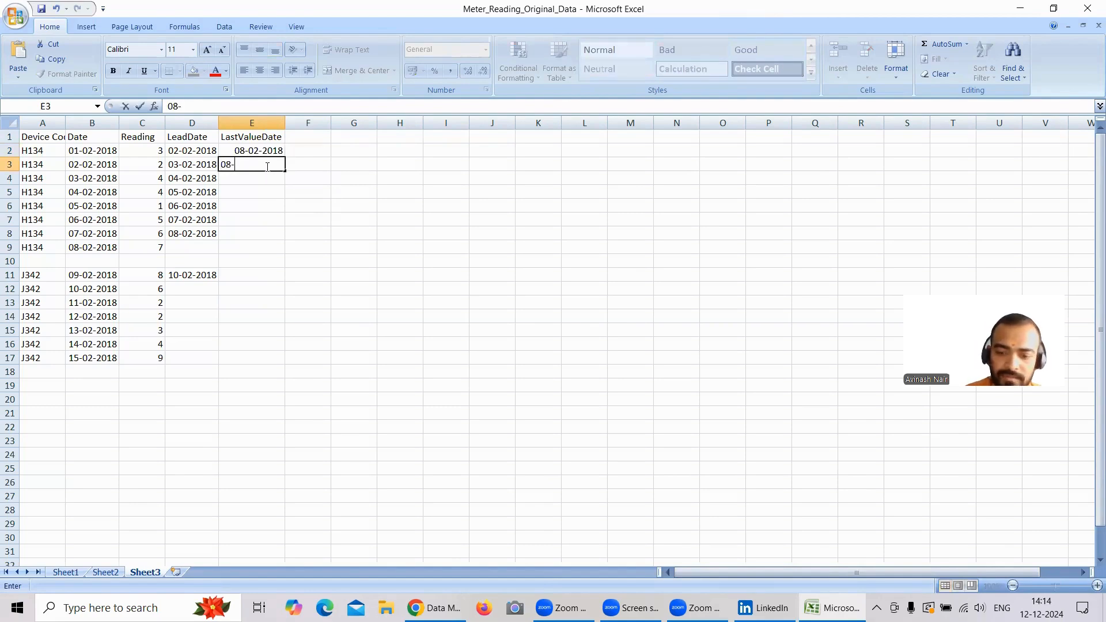
{"action": "type", "text": "02-2018"}
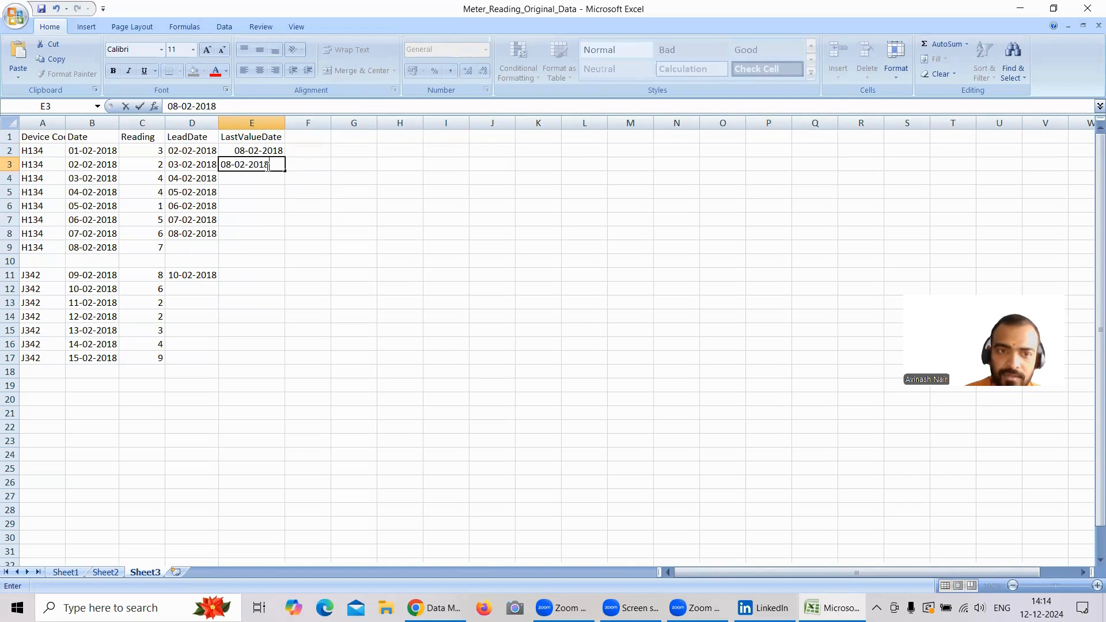
{"action": "left_click", "coordinate": [282, 192]}
Fill the date from cells E2 and E3 down the LastValueDate column through cell E8
{"action": "double_click", "coordinate": [270, 151]}
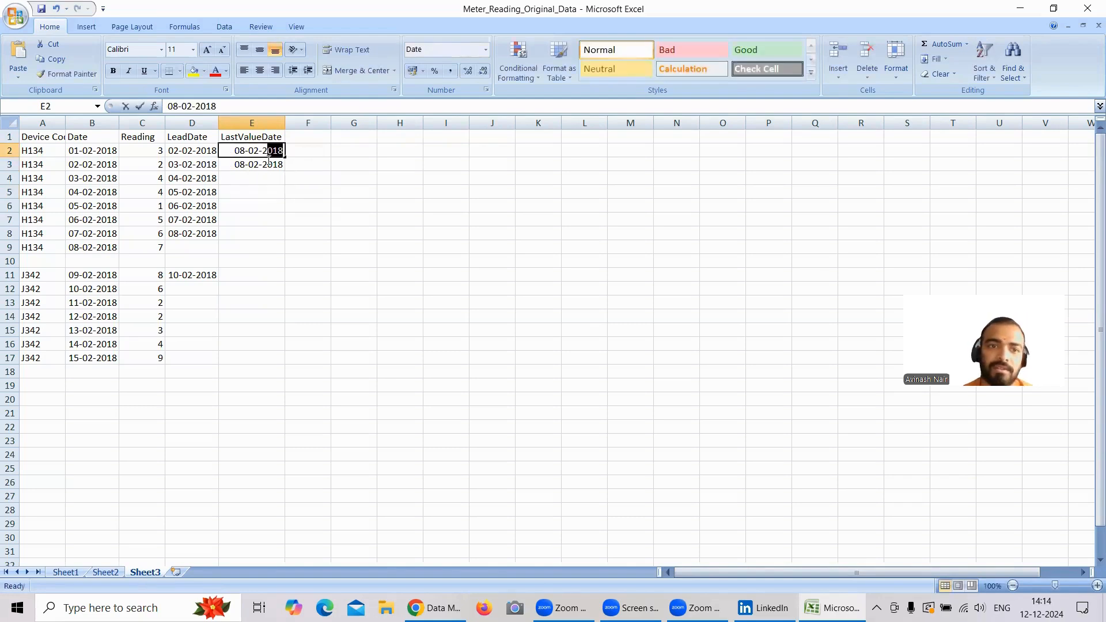
{"action": "left_click", "coordinate": [272, 176]}
{"action": "double_click", "coordinate": [264, 153]}
{"action": "double_click", "coordinate": [279, 190]}
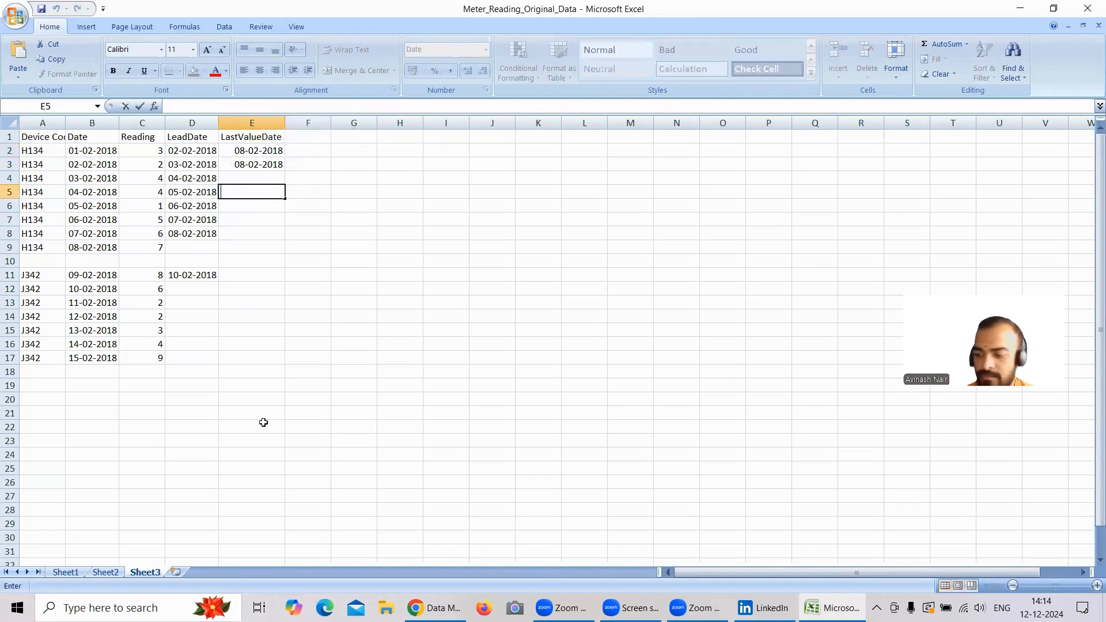
{"action": "left_click_drag", "start_coordinate": [274, 149], "coordinate": [283, 169]}
{"action": "double_click", "coordinate": [285, 170]}
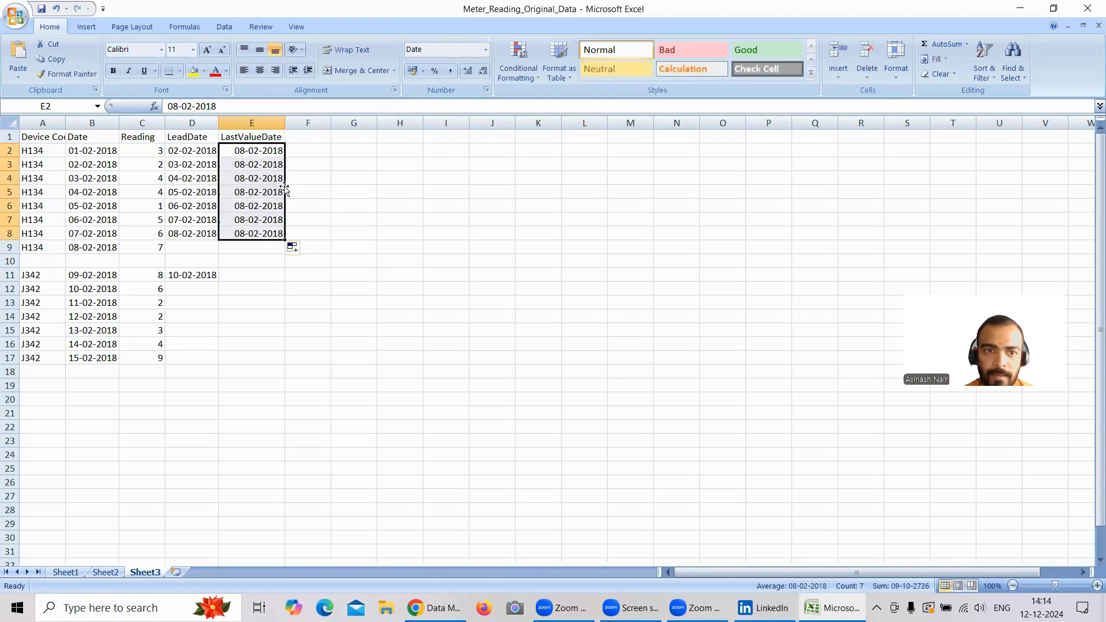
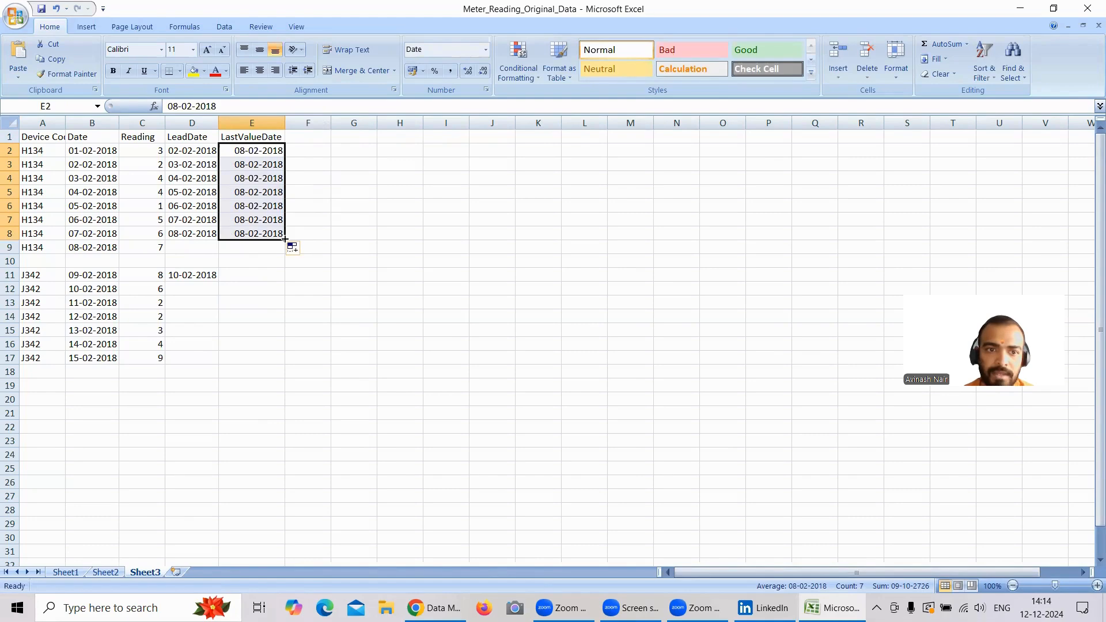
{"action": "left_click", "coordinate": [284, 249]}
{"action": "double_click", "coordinate": [270, 236]}
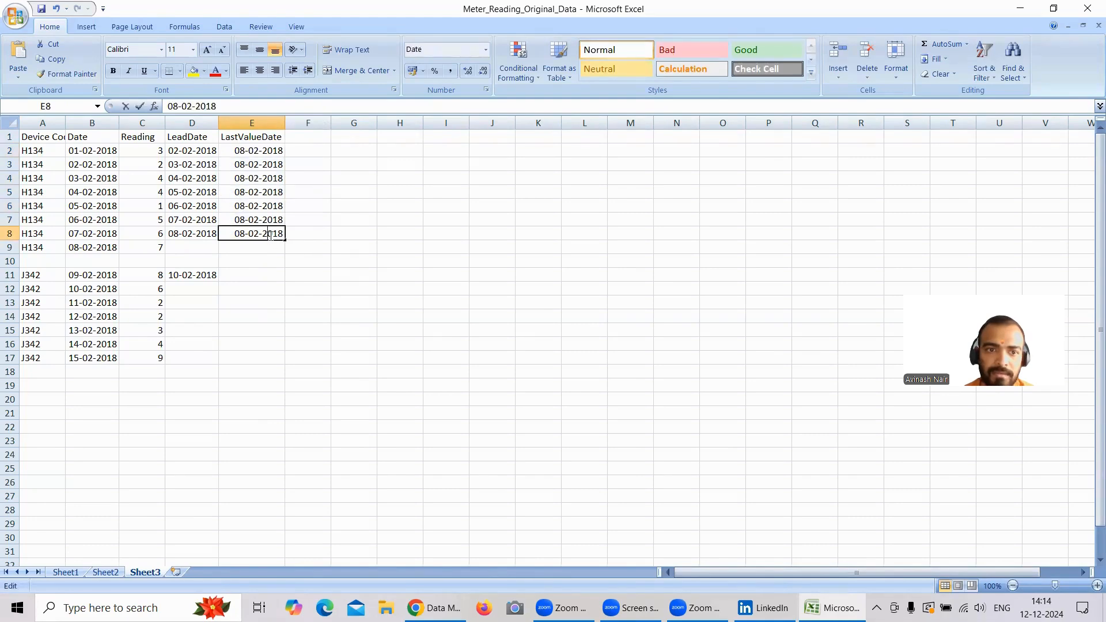
{"action": "left_click", "coordinate": [272, 269]}
{"action": "double_click", "coordinate": [275, 239]}
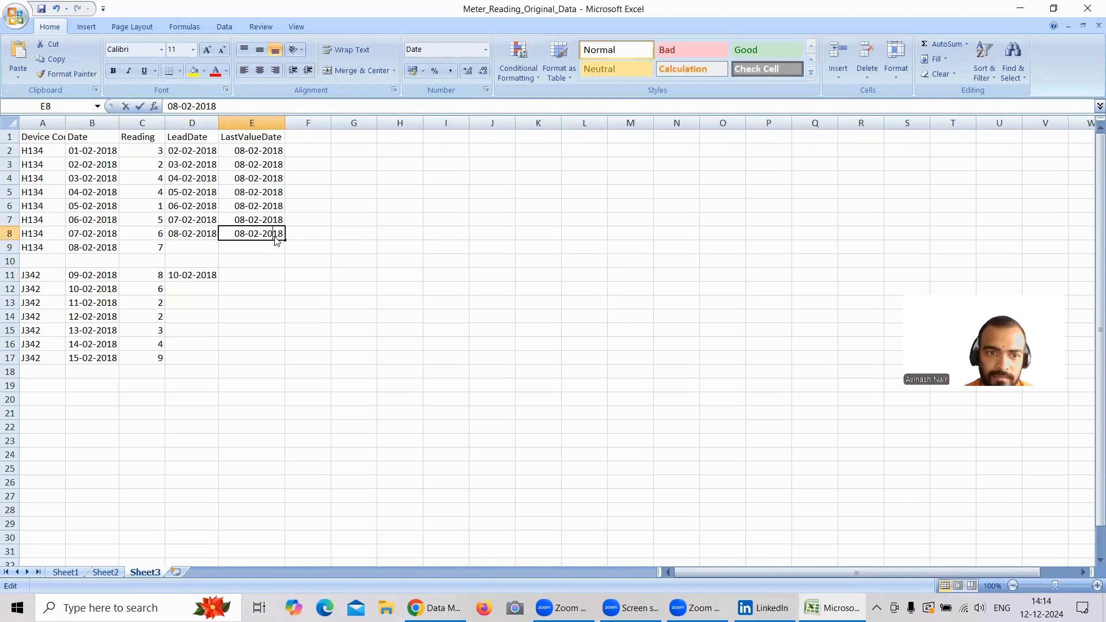
{"action": "type", "text": "08-"}
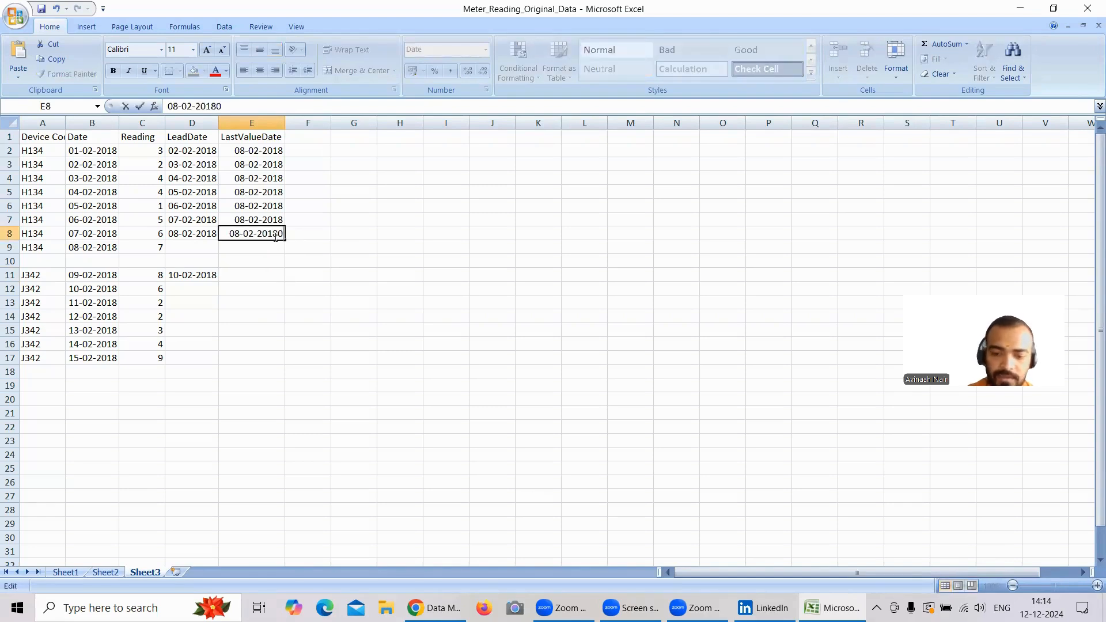
{"action": "type", "text": "02-201"}
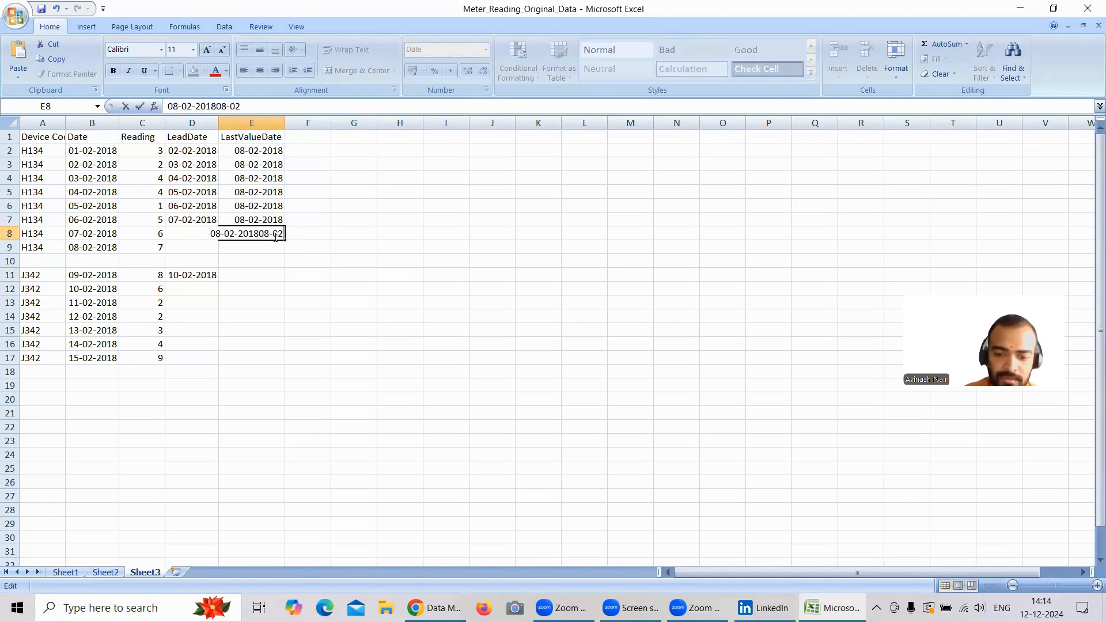
{"action": "type", "text": "8"}
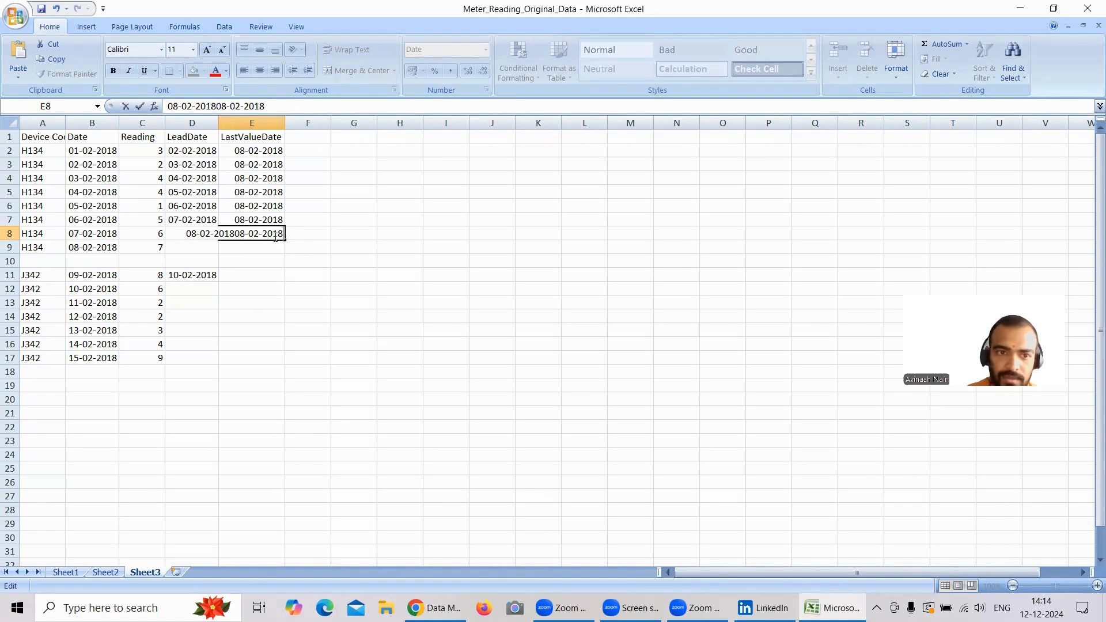
{"action": "key", "text": "BackSpace"}
{"action": "key", "text": "BackSpace"}
{"action": "key", "text": "BackSpace"}
{"action": "key", "text": "BackSpace"}
{"action": "key", "text": "BackSpace"}
{"action": "key", "text": "BackSpace"}
{"action": "key", "text": "BackSpace"}
{"action": "key", "text": "BackSpace"}
{"action": "key", "text": "BackSpace"}
{"action": "key", "text": "BackSpace"}
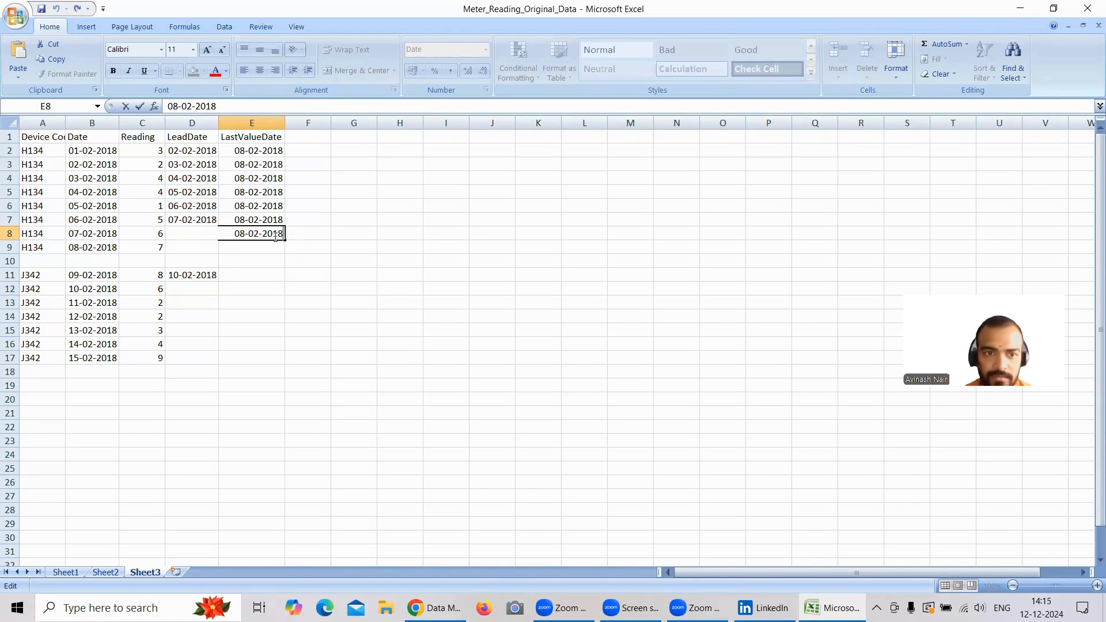
Enter the date 08-02-2018 in cell E9 for the last H134 row
{"action": "left_click", "coordinate": [251, 256]}
{"action": "left_click", "coordinate": [251, 247]}
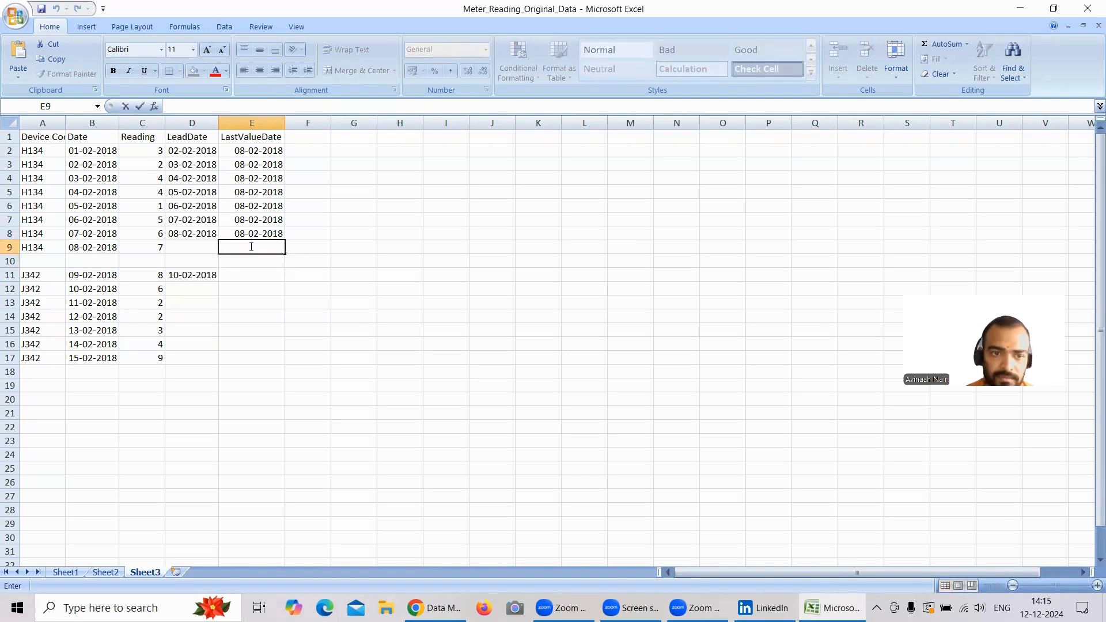
{"action": "type", "text": "08-"}
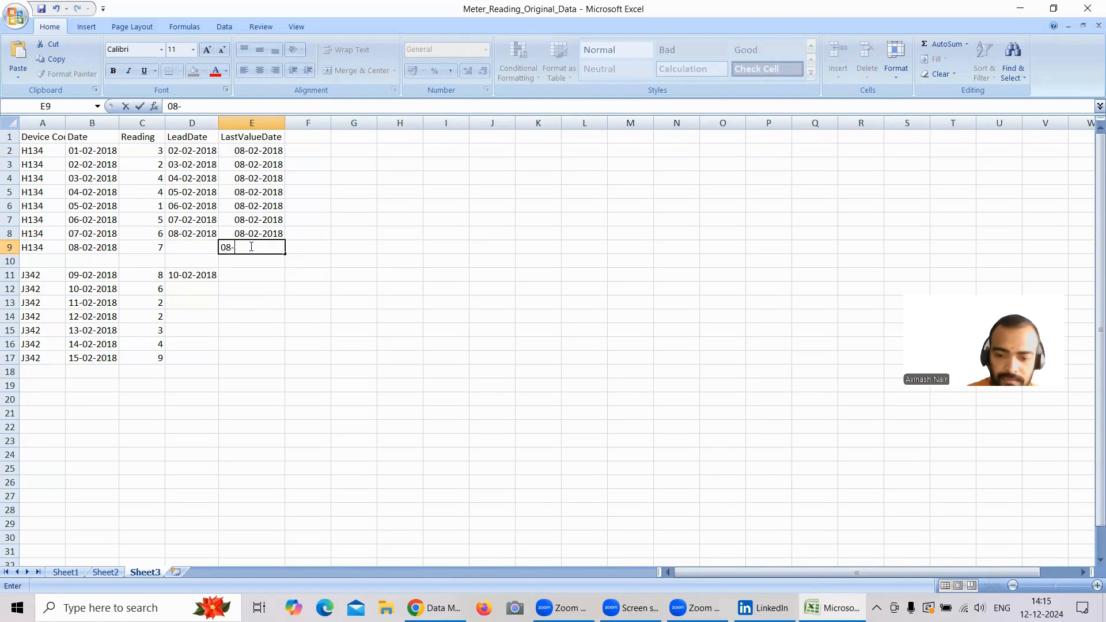
{"action": "type", "text": "02-2018"}
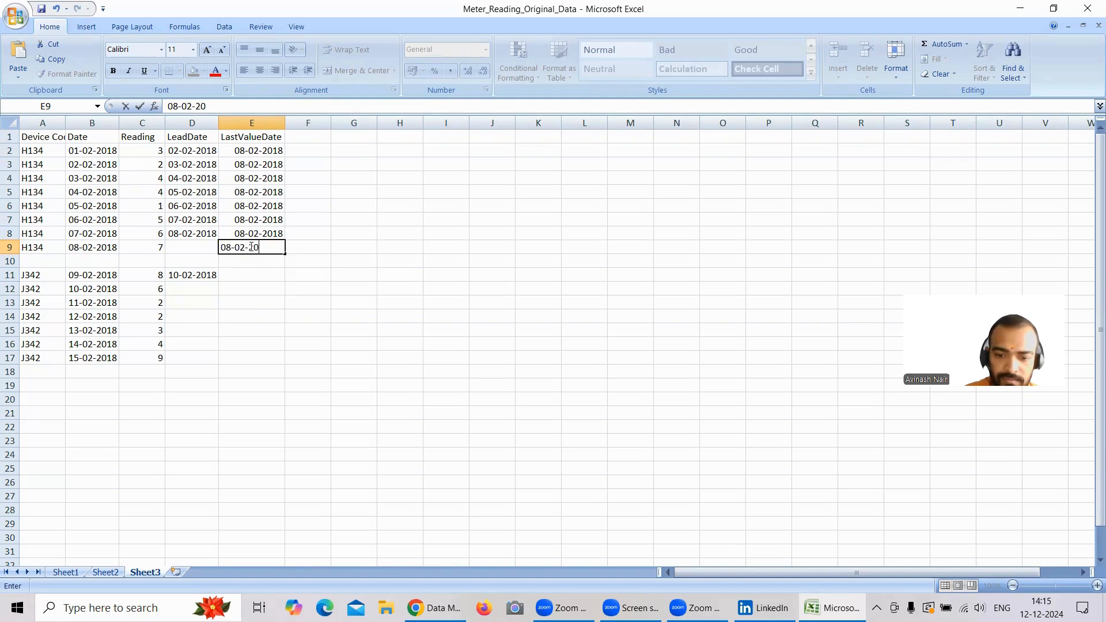
{"action": "left_click", "coordinate": [263, 356]}
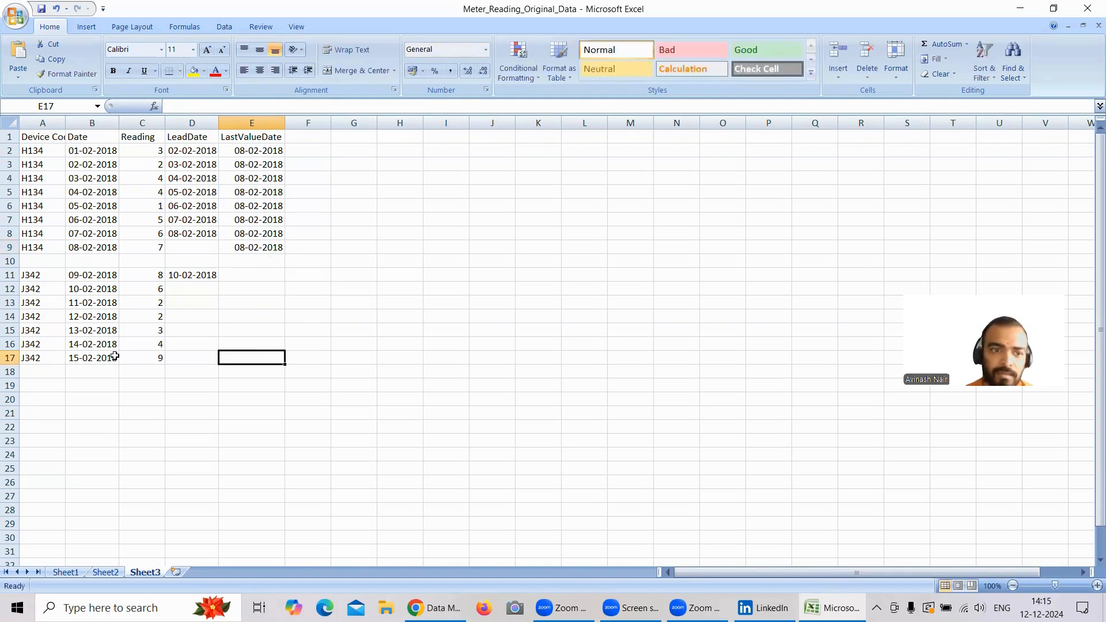
{"action": "left_click", "coordinate": [117, 358]}
{"action": "key", "text": "ctrl+c"}
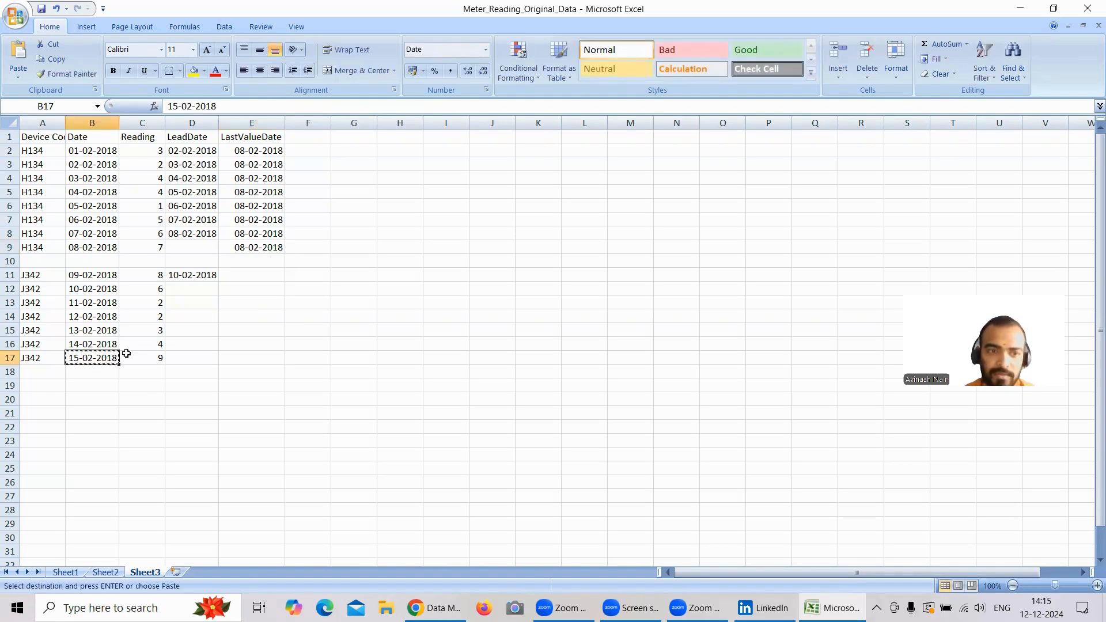
{"action": "left_click", "coordinate": [241, 275]}
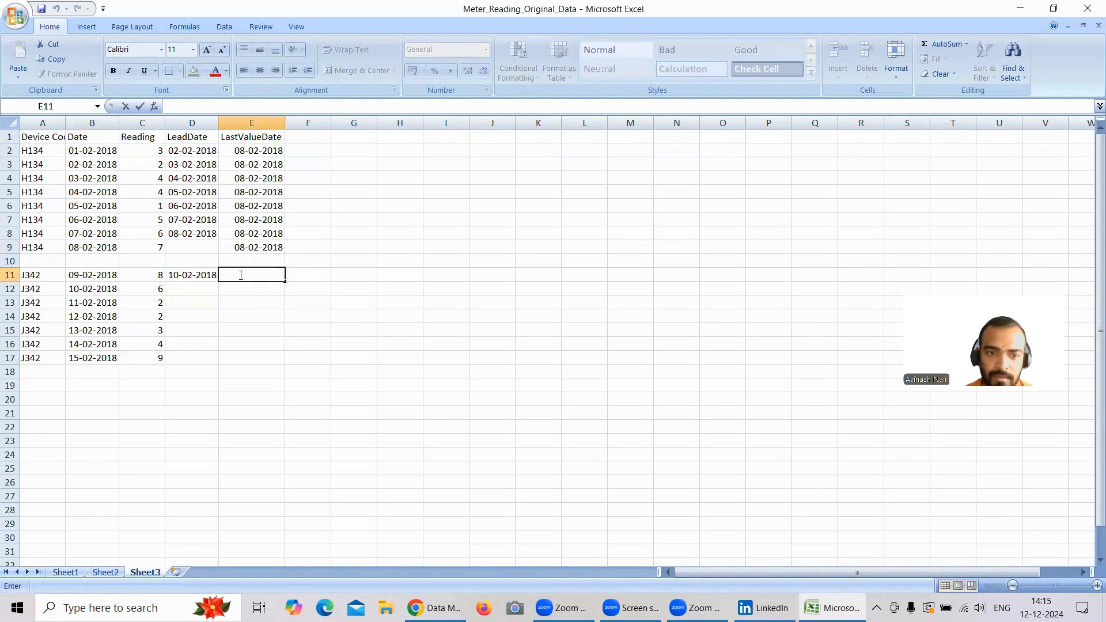
Copy the last J342 date from cell B17 into cell E11 under LastValueDate
{"action": "left_click", "coordinate": [104, 359]}
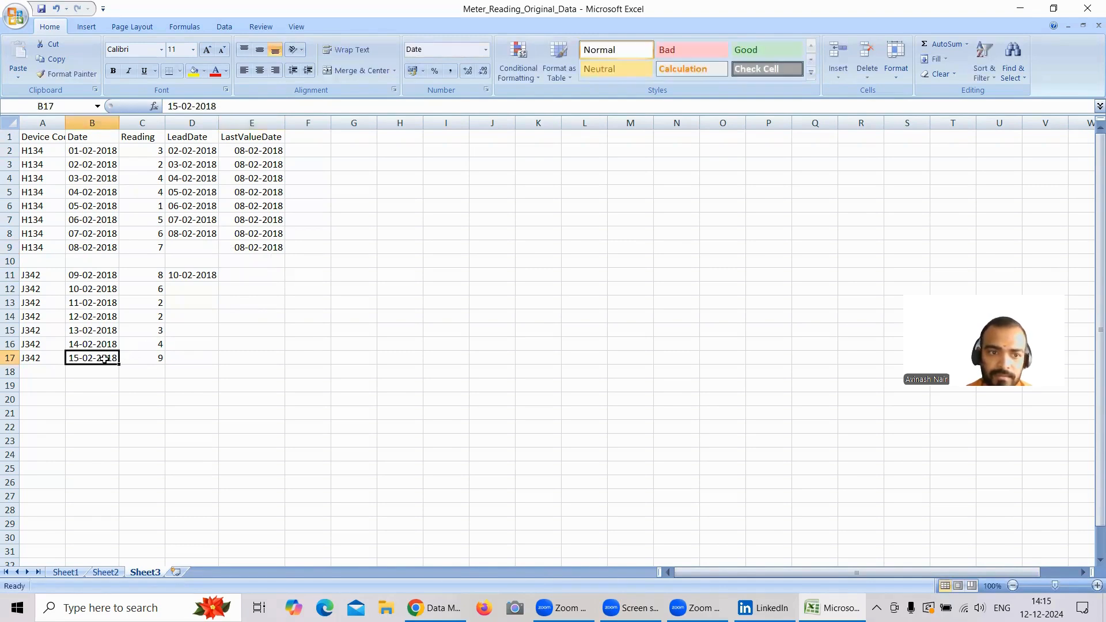
{"action": "key", "text": "ctrl+c"}
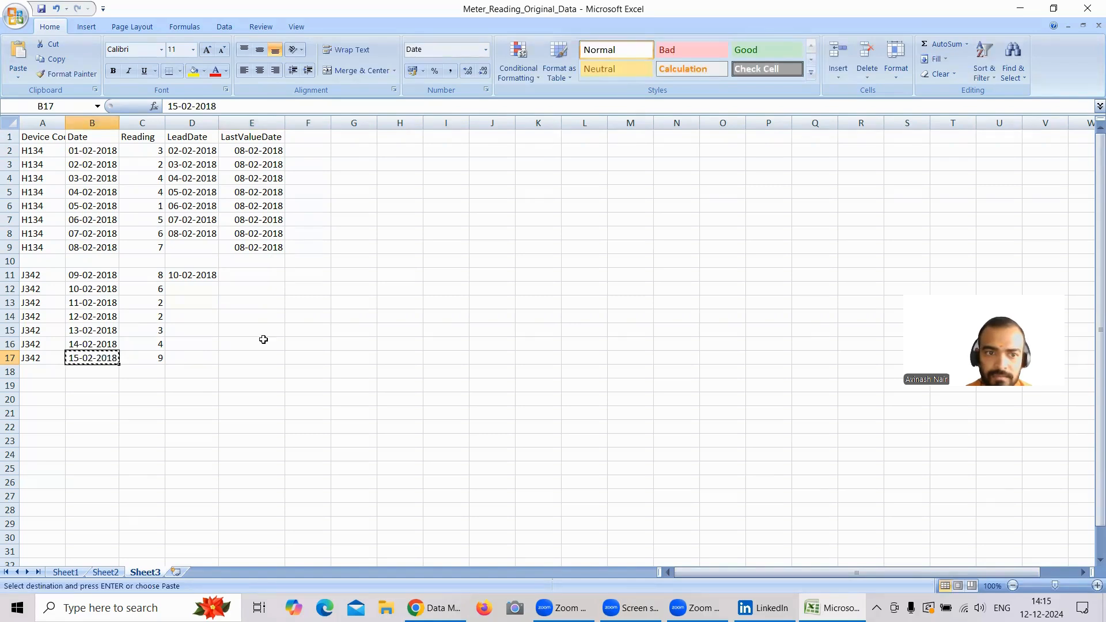
{"action": "key", "text": "Right"}
{"action": "key", "text": "Right"}
{"action": "key", "text": "Right"}
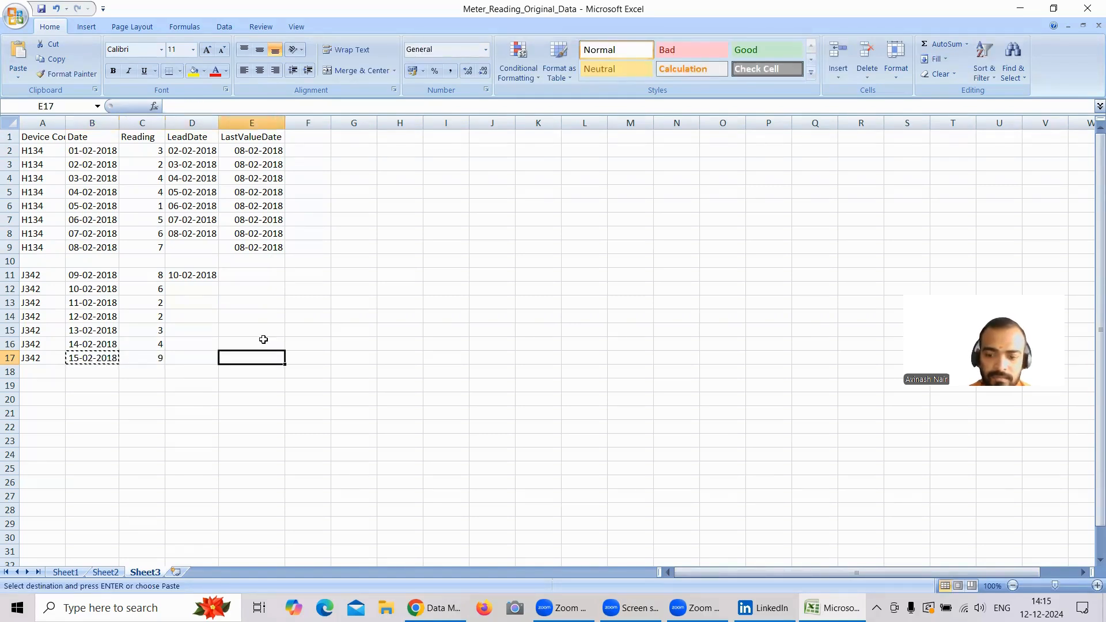
{"action": "key", "text": "Up"}
{"action": "key", "text": "Up"}
{"action": "key", "text": "Up"}
{"action": "key", "text": "Up"}
{"action": "key", "text": "Up"}
{"action": "key", "text": "Up"}
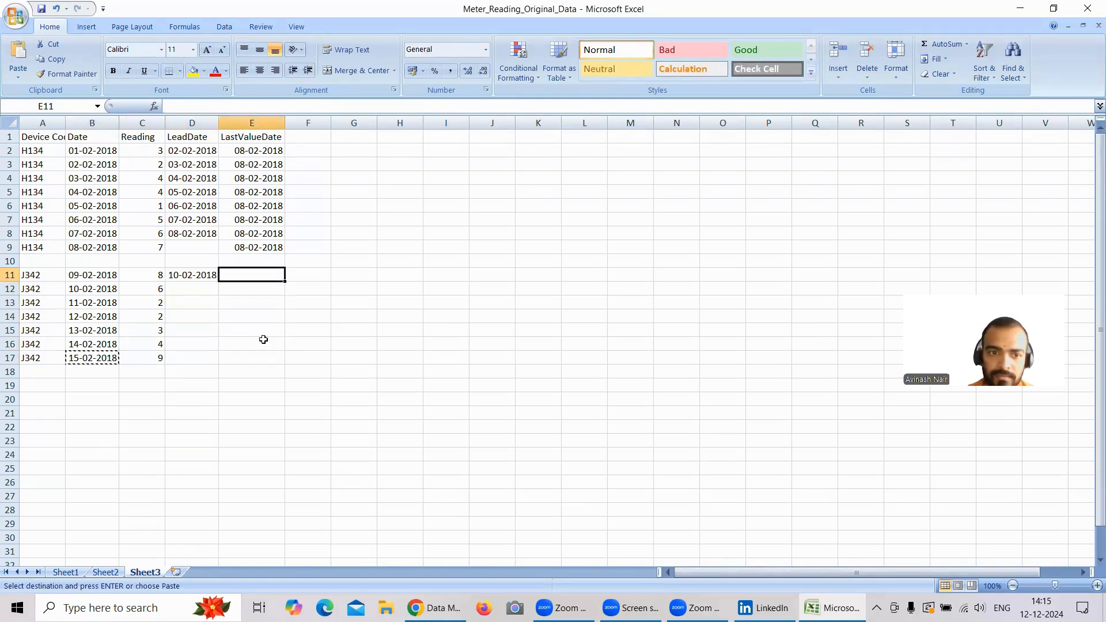
{"action": "key", "text": "ctrl+v"}
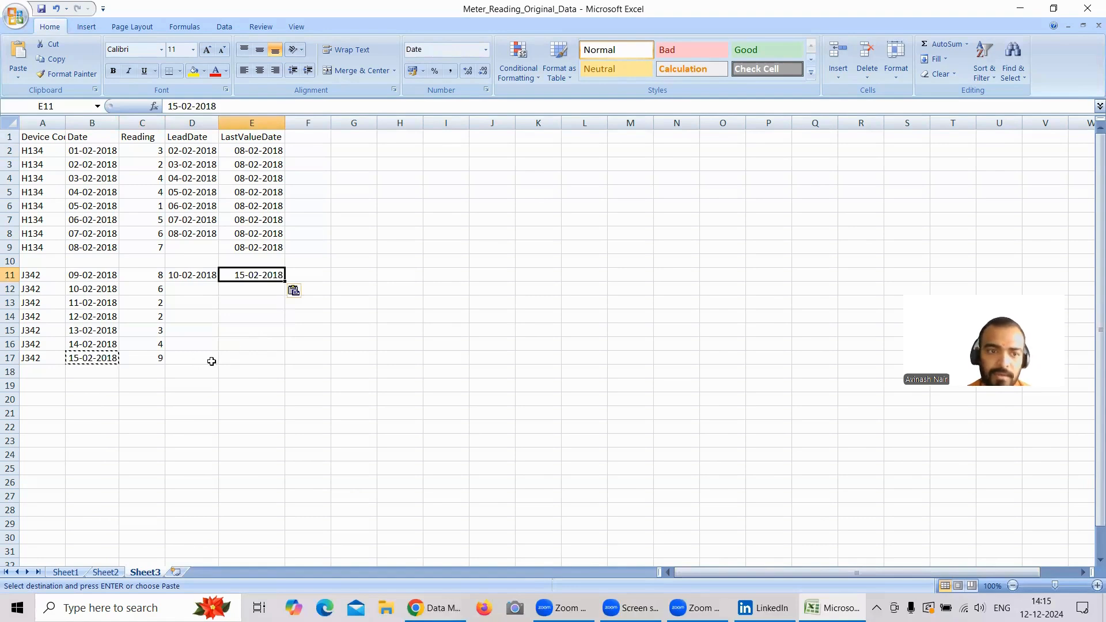
Copy the date in cell B17 into cell E12 for the second J342 row
{"action": "double_click", "coordinate": [107, 358]}
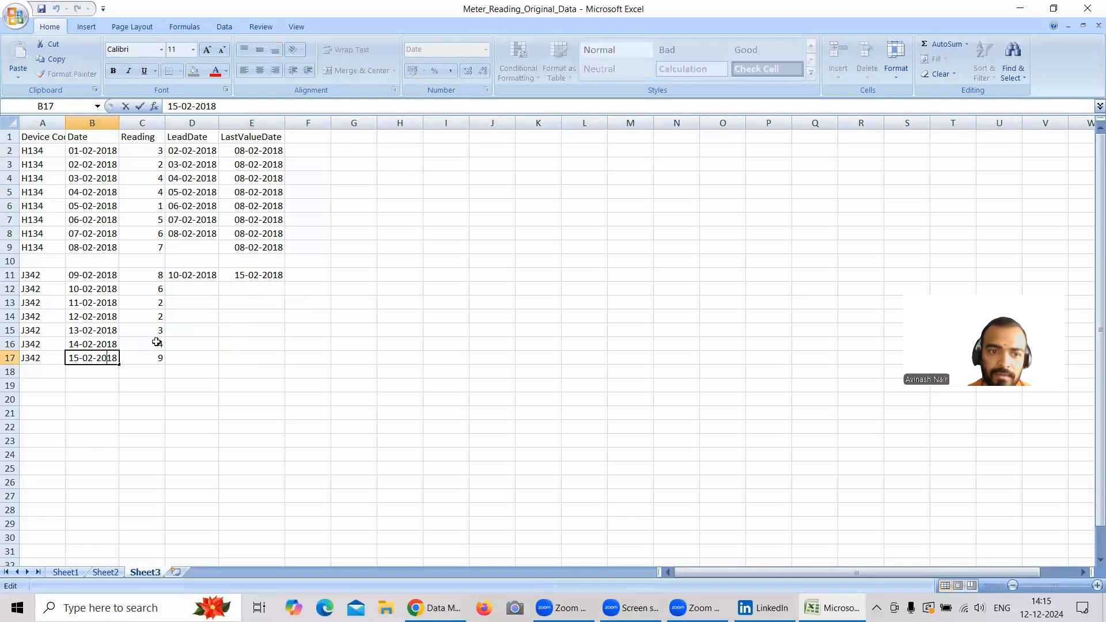
{"action": "left_click", "coordinate": [133, 382]}
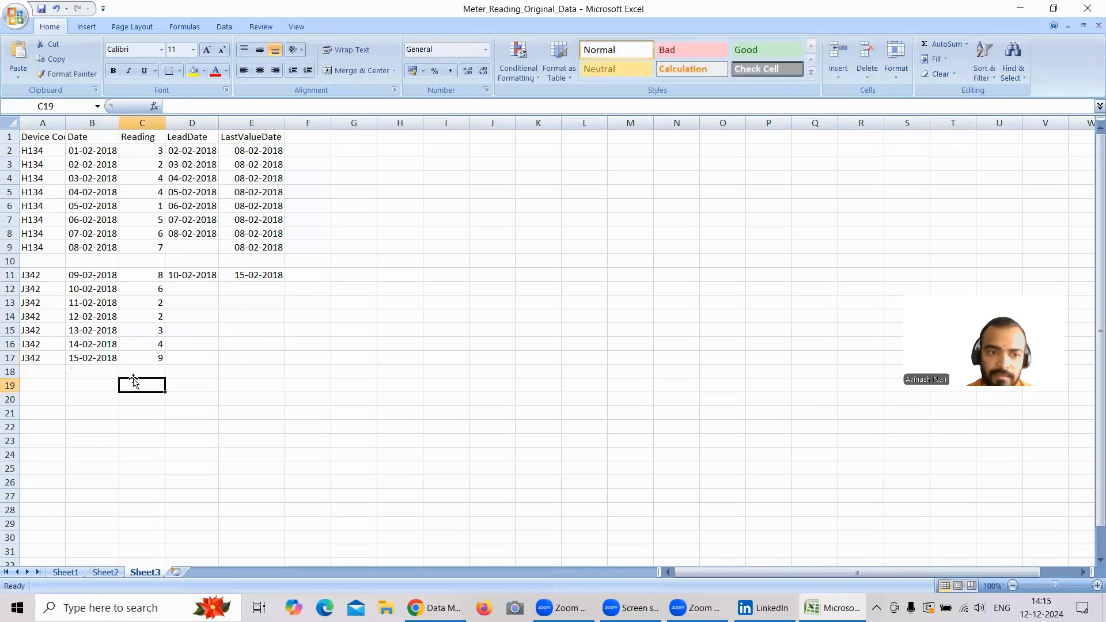
{"action": "double_click", "coordinate": [111, 372]}
{"action": "key", "text": "Up"}
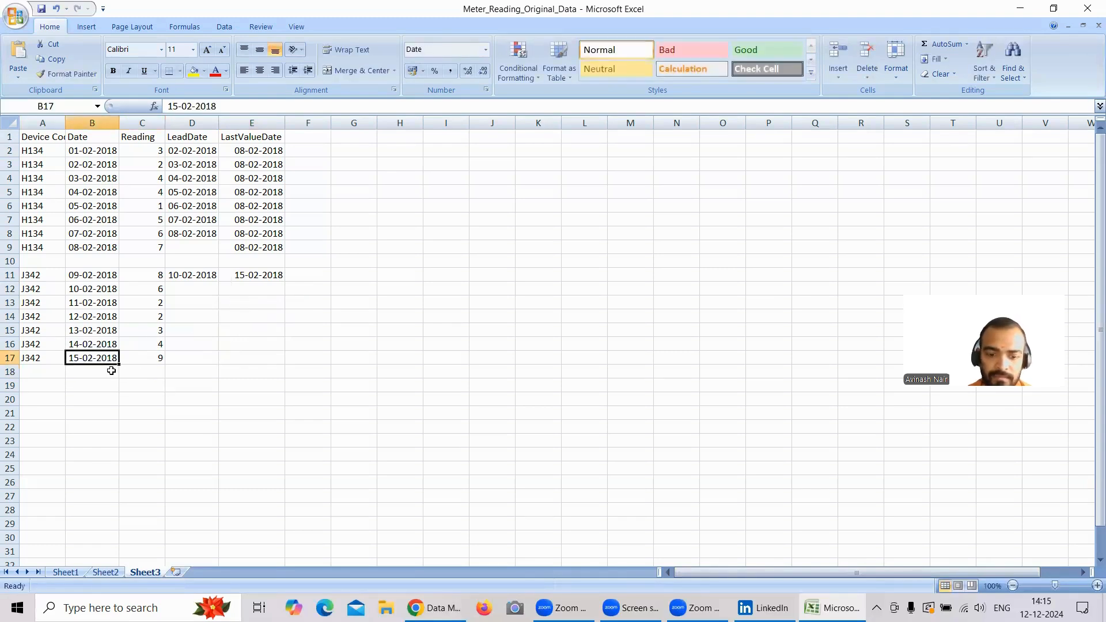
{"action": "key", "text": "ctrl+c"}
{"action": "key", "text": "Right"}
{"action": "key", "text": "Right"}
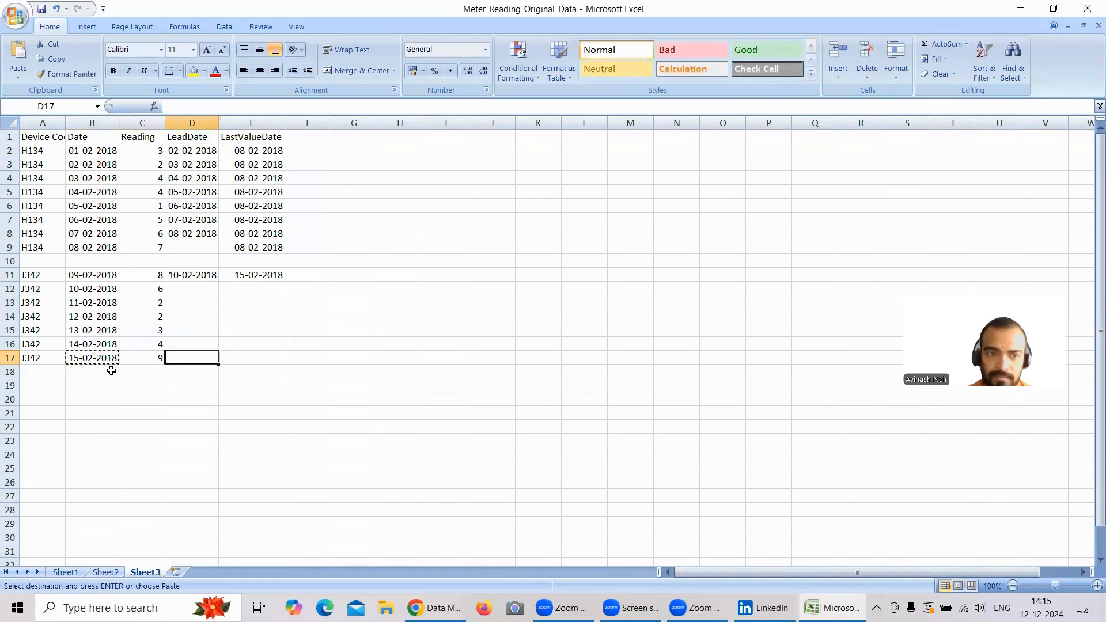
{"action": "key", "text": "Right"}
{"action": "key", "text": "Up"}
{"action": "key", "text": "Up"}
{"action": "key", "text": "Up"}
{"action": "key", "text": "Up"}
{"action": "key", "text": "Up"}
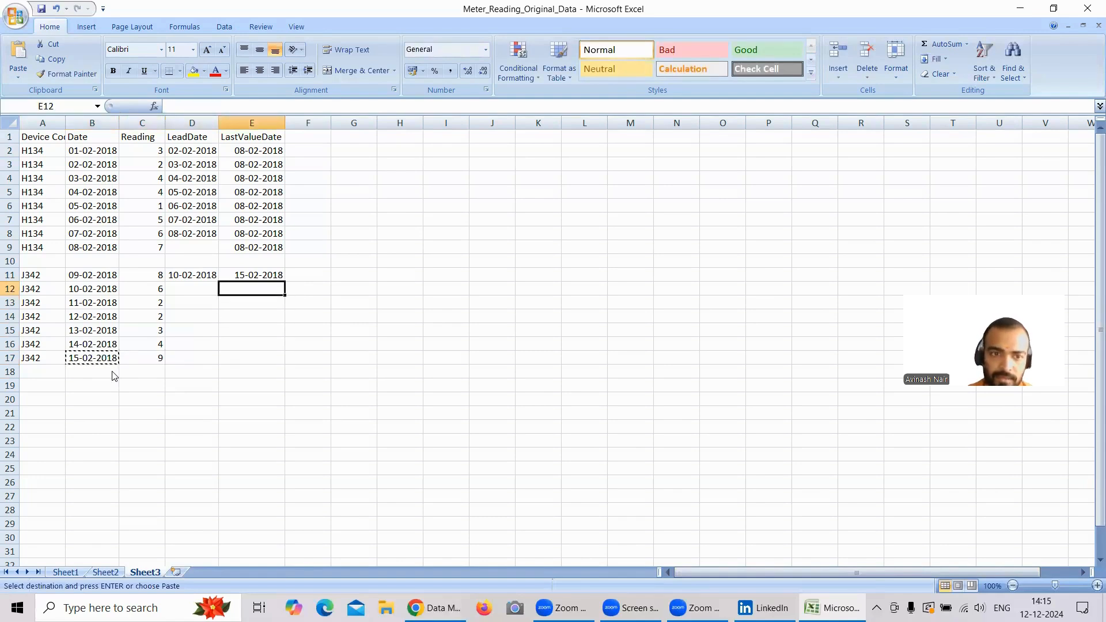
{"action": "key", "text": "ctrl+v"}
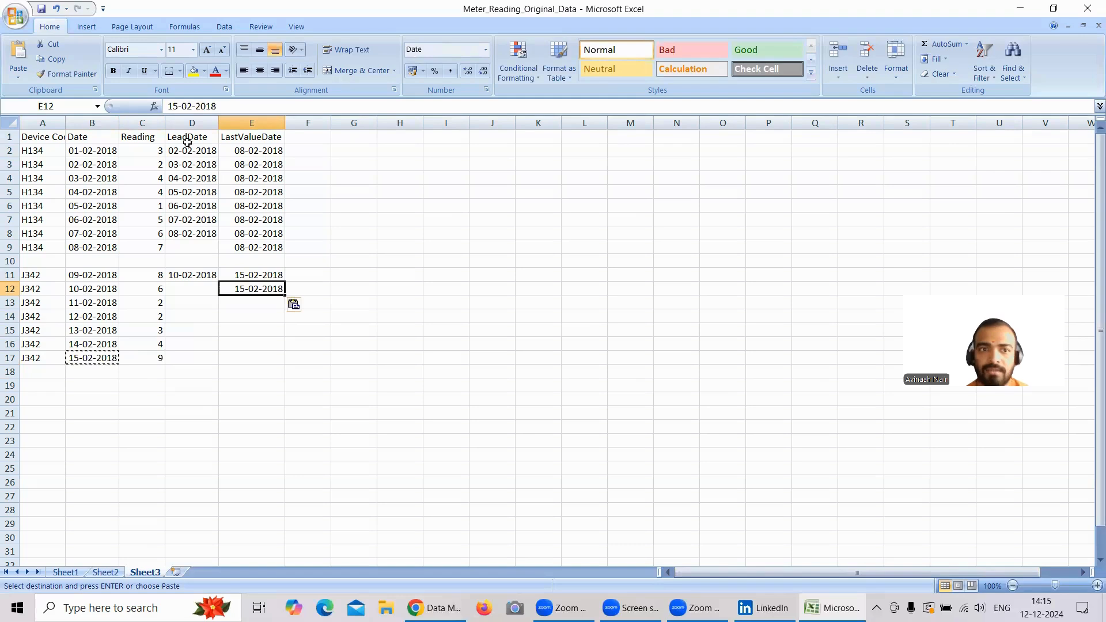
Switch to the Data Manager recipe in Chrome and add a custom formula to Transform 4 with Multiple row formula enabled
{"action": "left_click", "coordinate": [435, 608]}
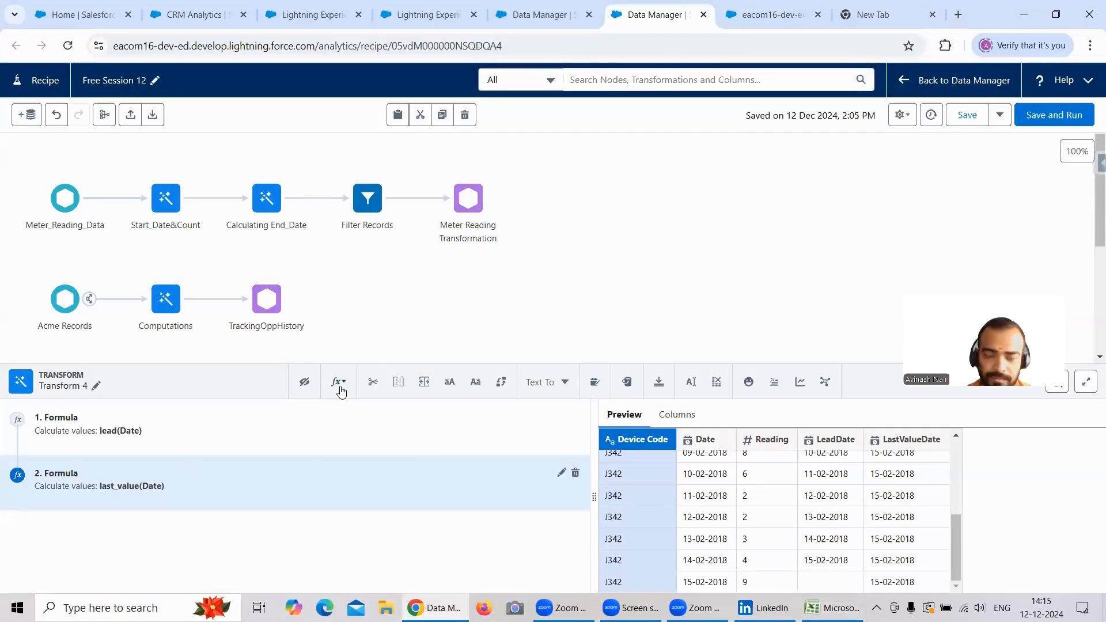
{"action": "scroll", "coordinate": [424, 304], "scroll_direction": "down", "scroll_amount": 4}
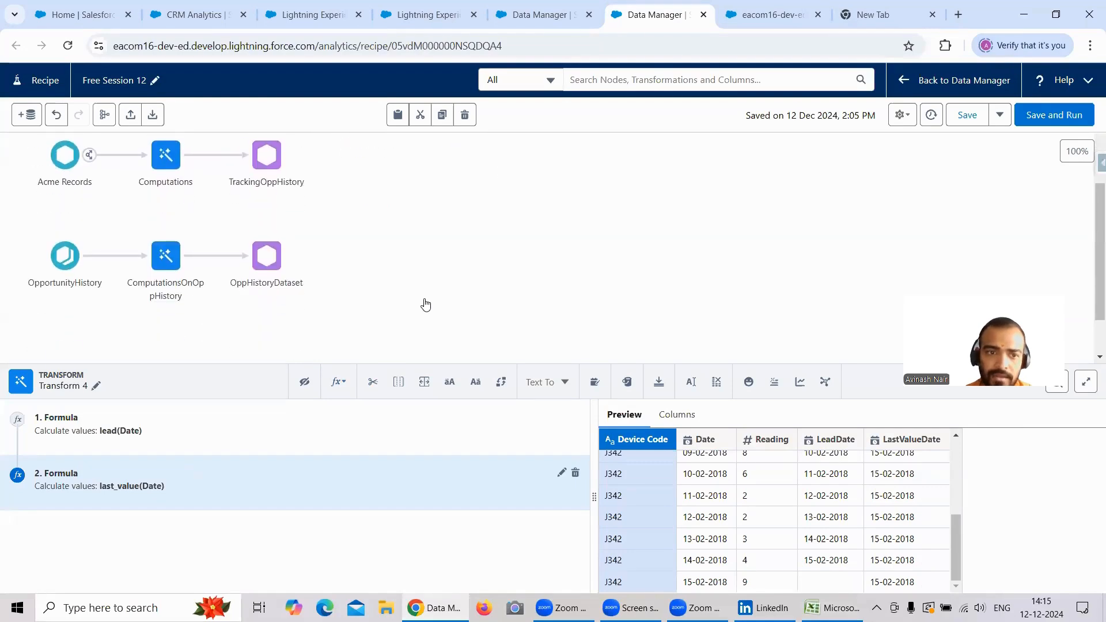
{"action": "left_click", "coordinate": [346, 389]}
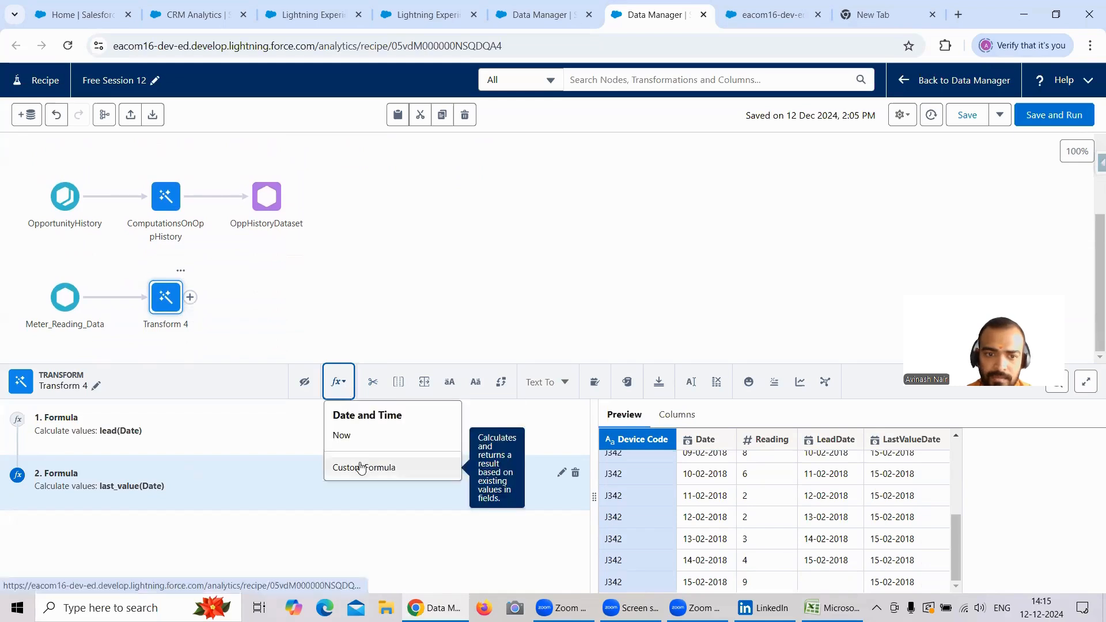
{"action": "left_click", "coordinate": [359, 465]}
{"action": "scroll", "coordinate": [292, 486], "scroll_direction": "down", "scroll_amount": 2}
{"action": "scroll", "coordinate": [220, 502], "scroll_direction": "down", "scroll_amount": 5}
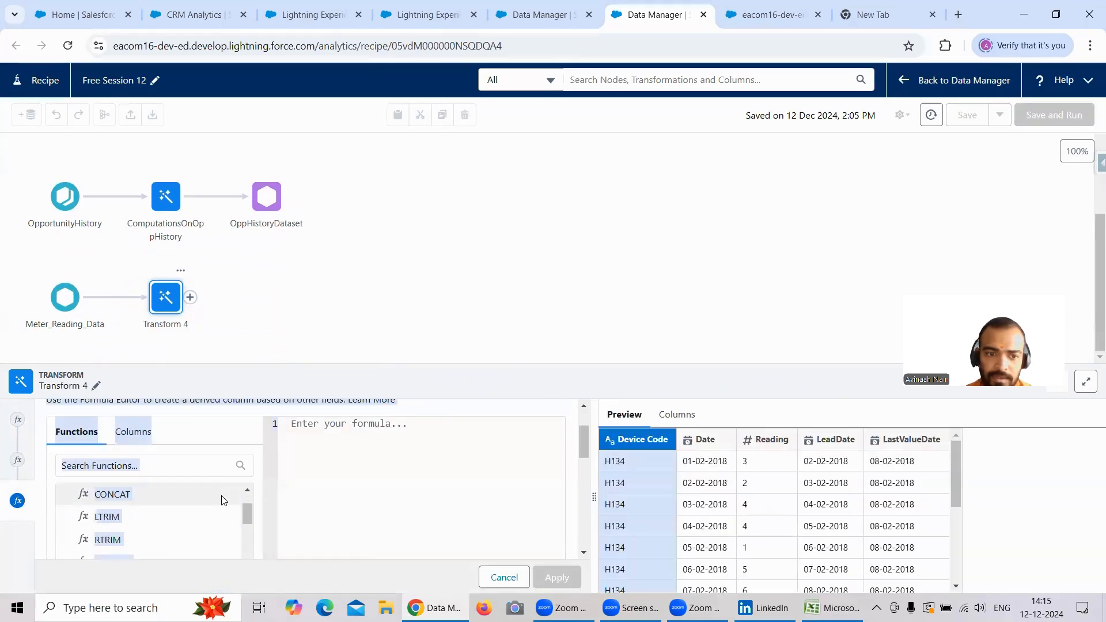
{"action": "left_click_drag", "start_coordinate": [581, 448], "coordinate": [585, 407]}
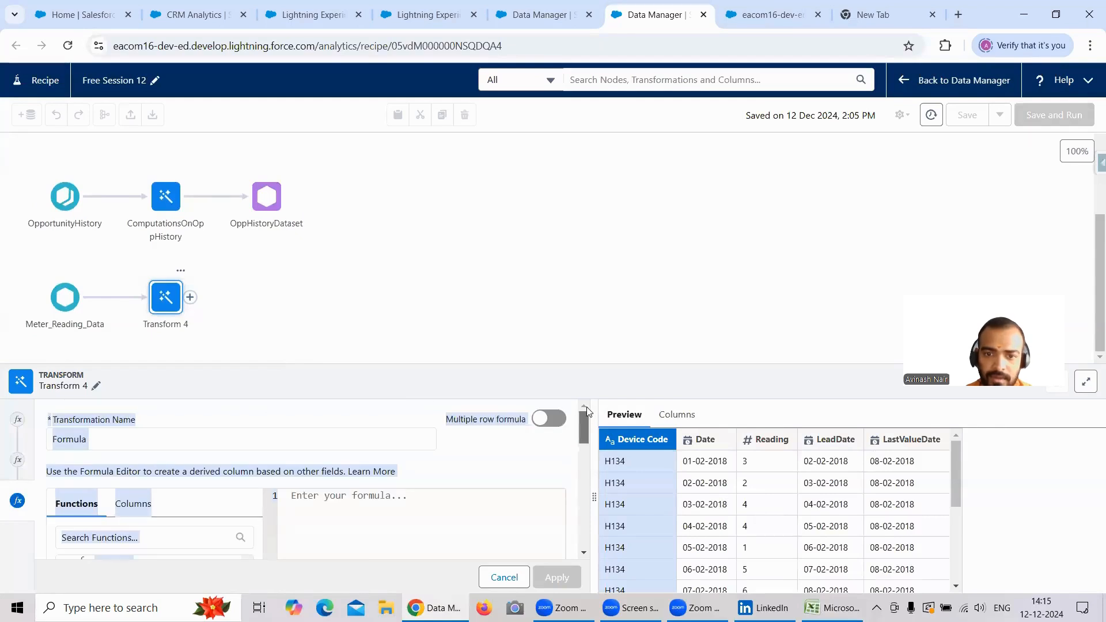
{"action": "left_click", "coordinate": [549, 419]}
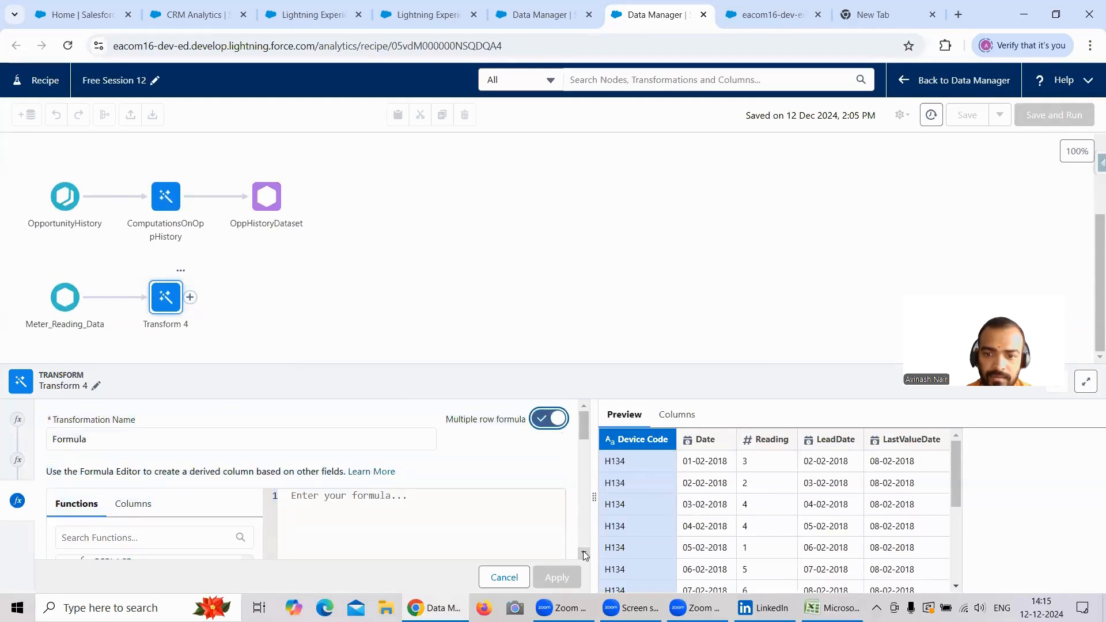
Insert the SUM window function and replace its placeholder with the Reading column to form sum(Reading)
{"action": "scroll", "coordinate": [131, 464], "scroll_direction": "down", "scroll_amount": 5}
{"action": "scroll", "coordinate": [132, 464], "scroll_direction": "up", "scroll_amount": 4}
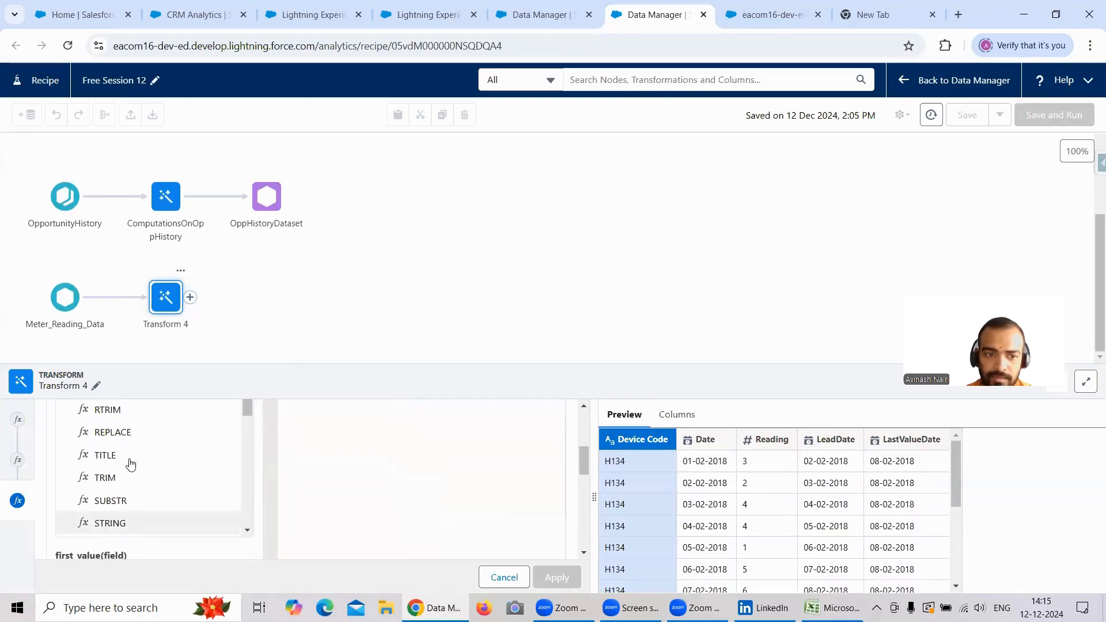
{"action": "scroll", "coordinate": [155, 449], "scroll_direction": "up", "scroll_amount": 8}
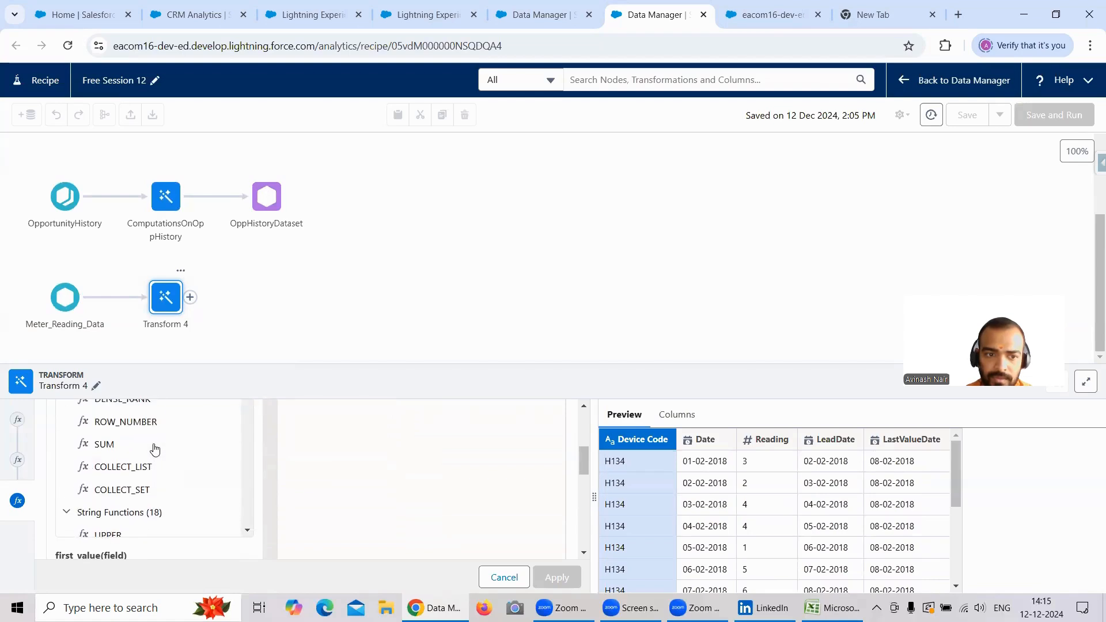
{"action": "scroll", "coordinate": [165, 442], "scroll_direction": "up", "scroll_amount": 2}
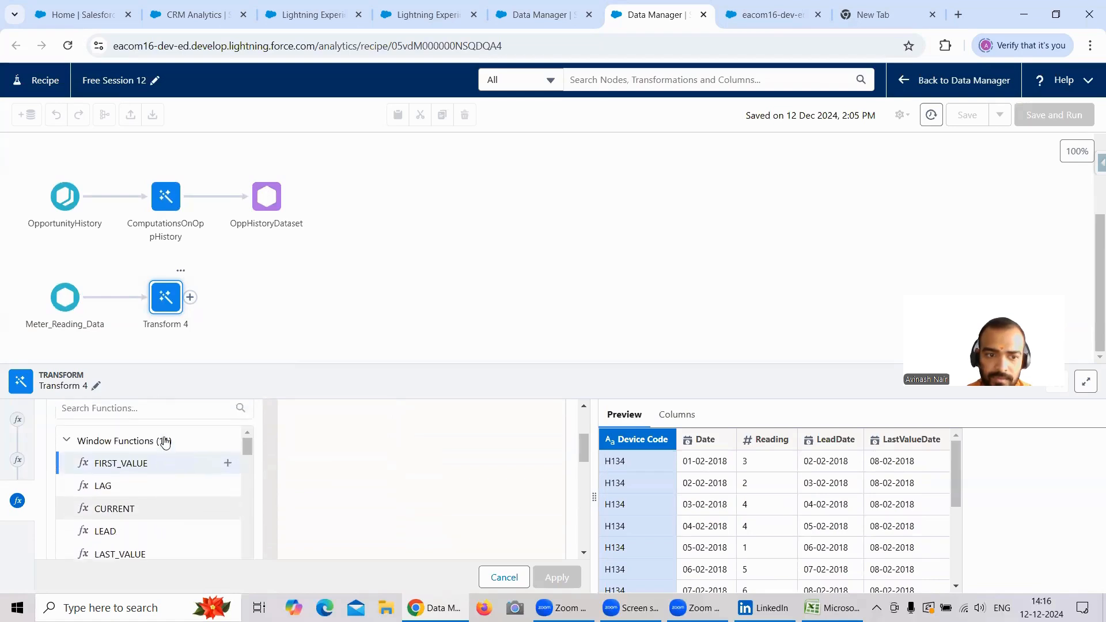
{"action": "scroll", "coordinate": [165, 442], "scroll_direction": "down", "scroll_amount": 5}
{"action": "scroll", "coordinate": [165, 442], "scroll_direction": "down", "scroll_amount": 2}
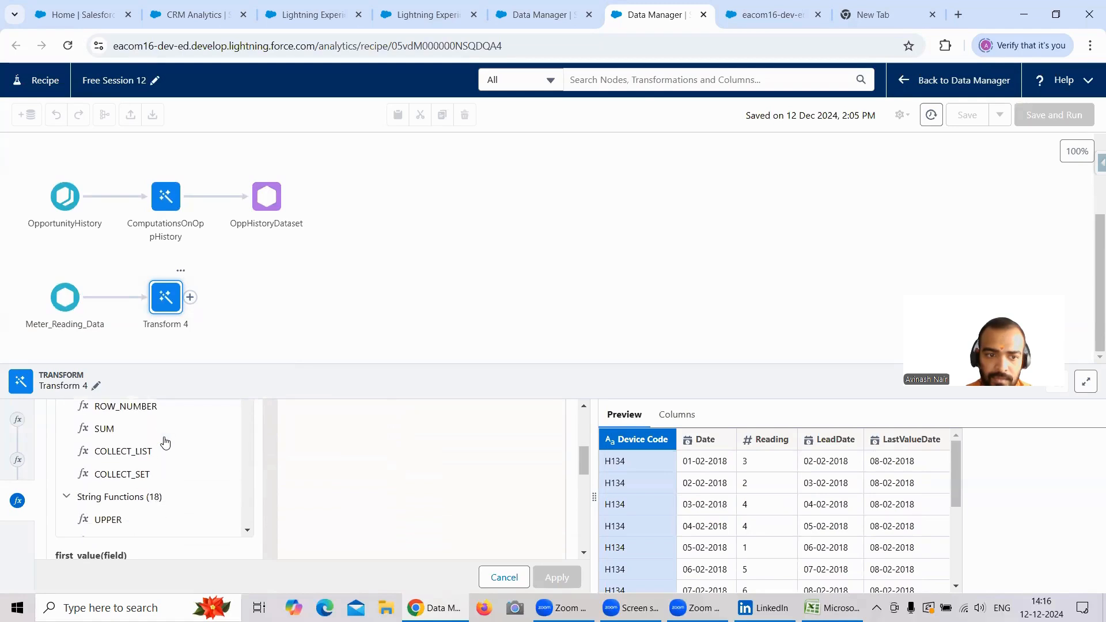
{"action": "scroll", "coordinate": [165, 442], "scroll_direction": "up", "scroll_amount": 2}
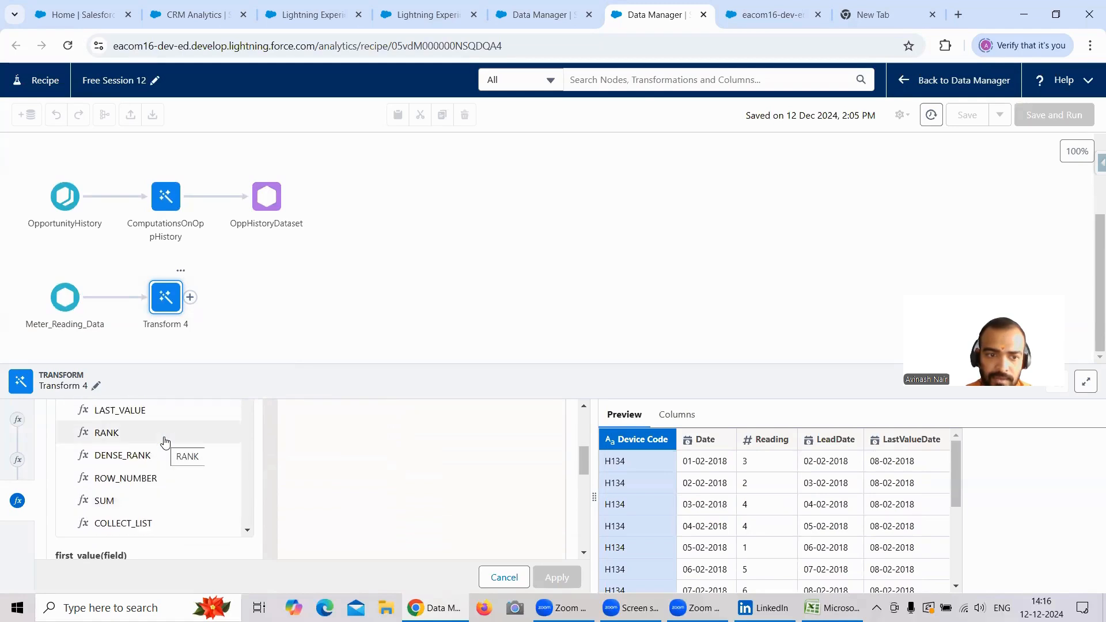
{"action": "scroll", "coordinate": [165, 442], "scroll_direction": "up", "scroll_amount": 2}
{"action": "scroll", "coordinate": [165, 442], "scroll_direction": "down", "scroll_amount": 2}
{"action": "left_click", "coordinate": [149, 501]}
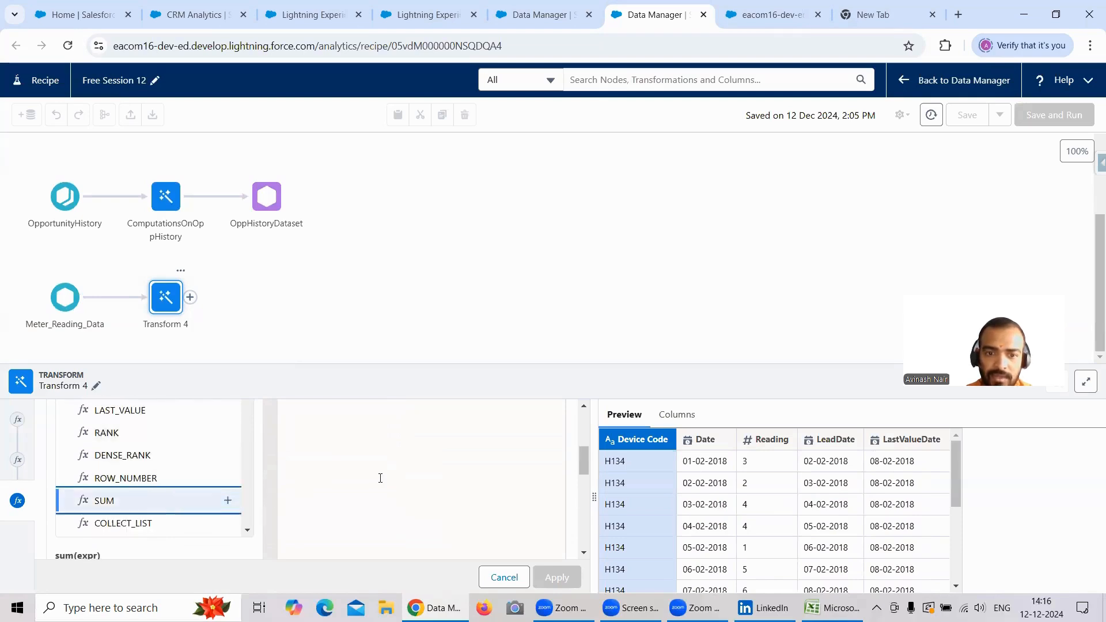
{"action": "scroll", "coordinate": [380, 478], "scroll_direction": "up", "scroll_amount": 4}
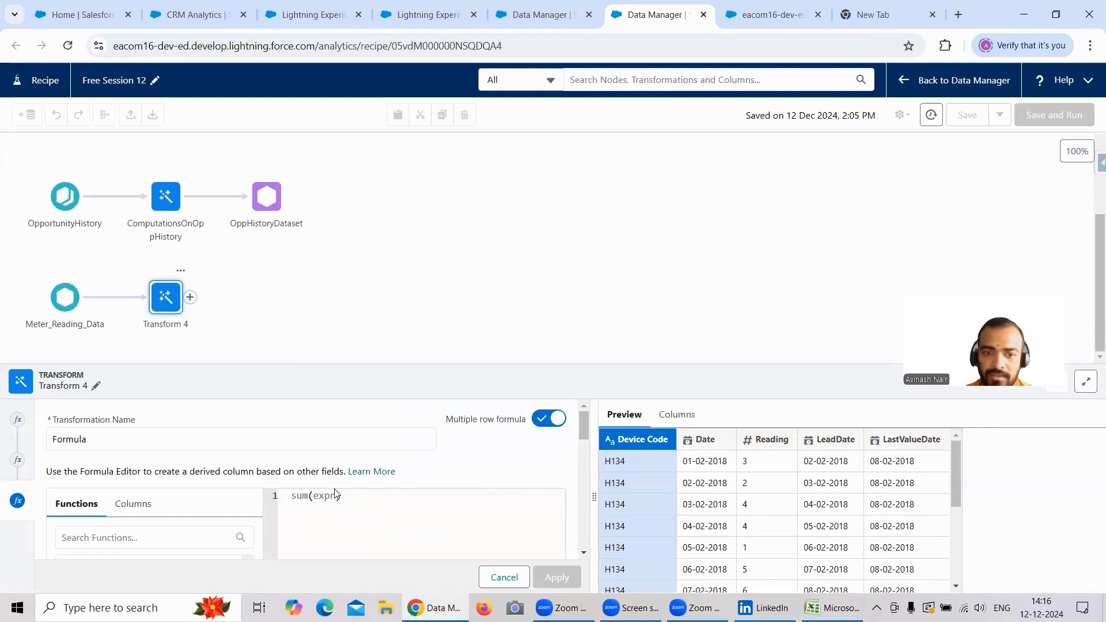
{"action": "double_click", "coordinate": [336, 496]}
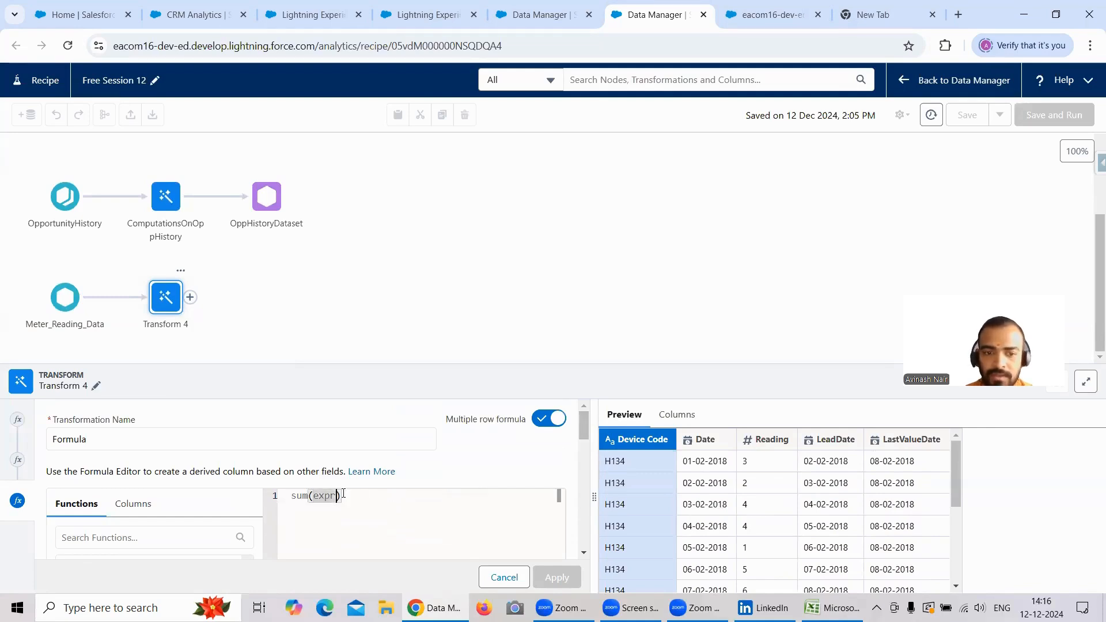
{"action": "key", "text": "BackSpace"}
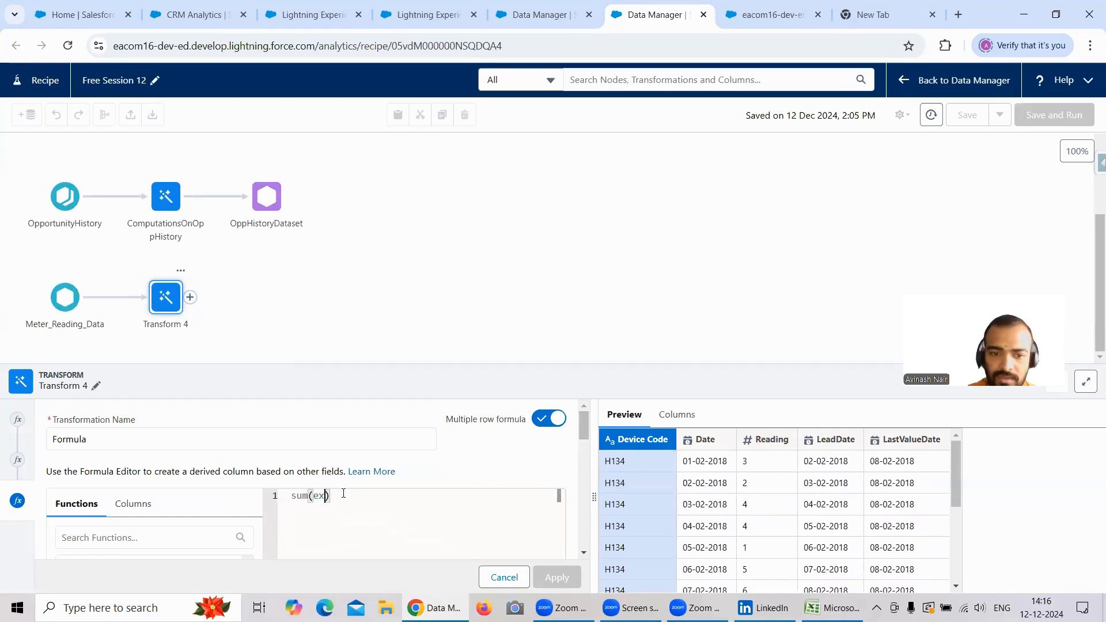
{"action": "type", "text": "Rea"}
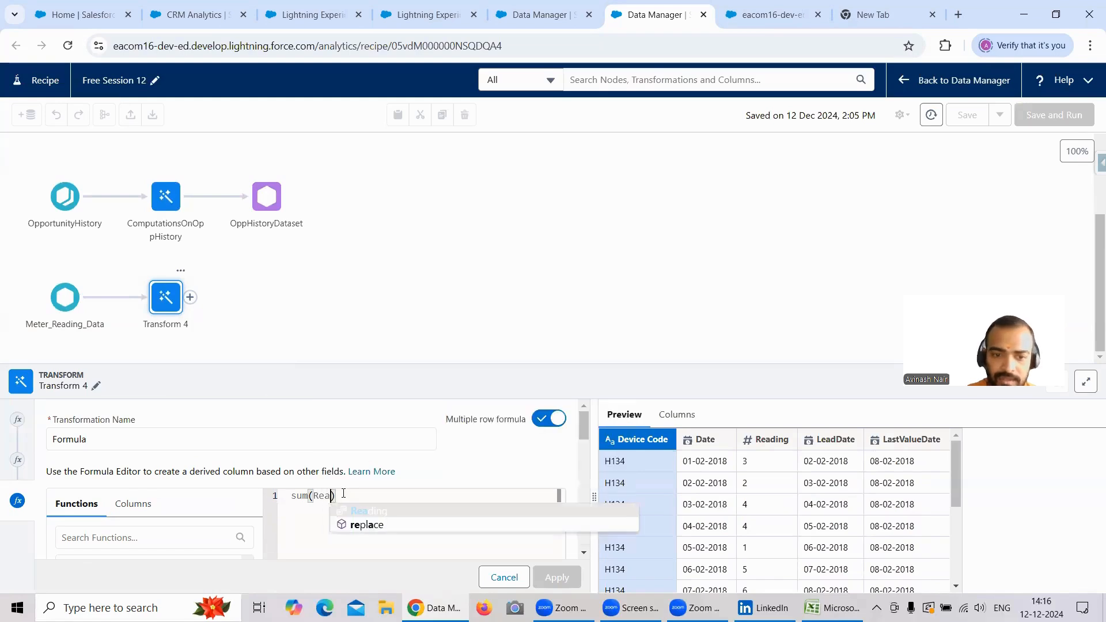
{"action": "left_click", "coordinate": [365, 522]}
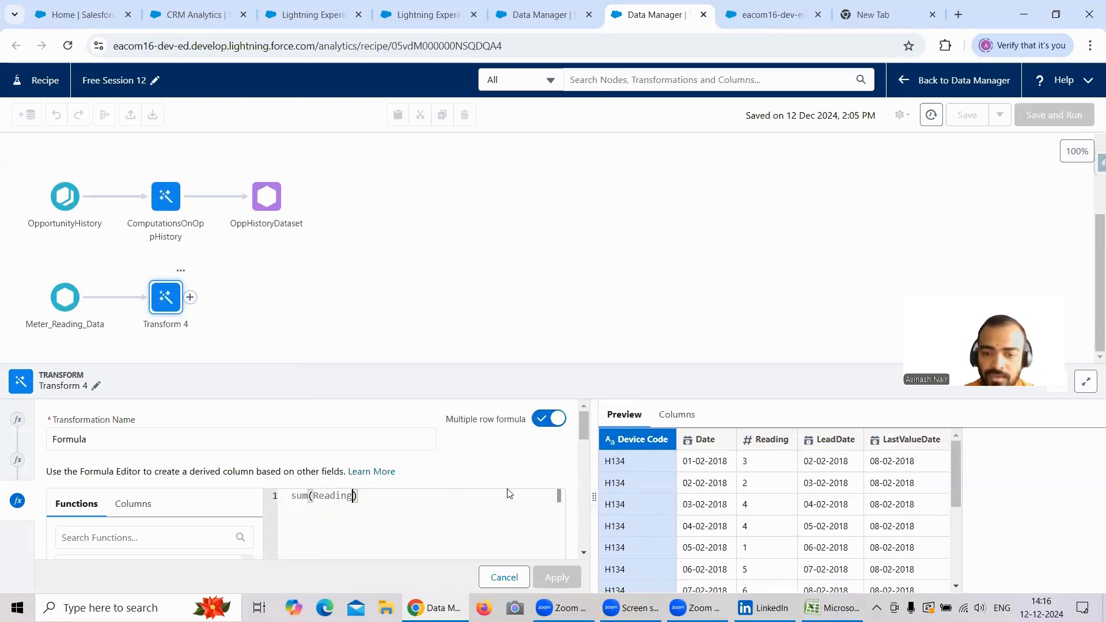
Partition the sum formula by Device Code and order it by Date
{"action": "left_click", "coordinate": [584, 553]}
{"action": "scroll", "coordinate": [586, 555], "scroll_direction": "down", "scroll_amount": 5}
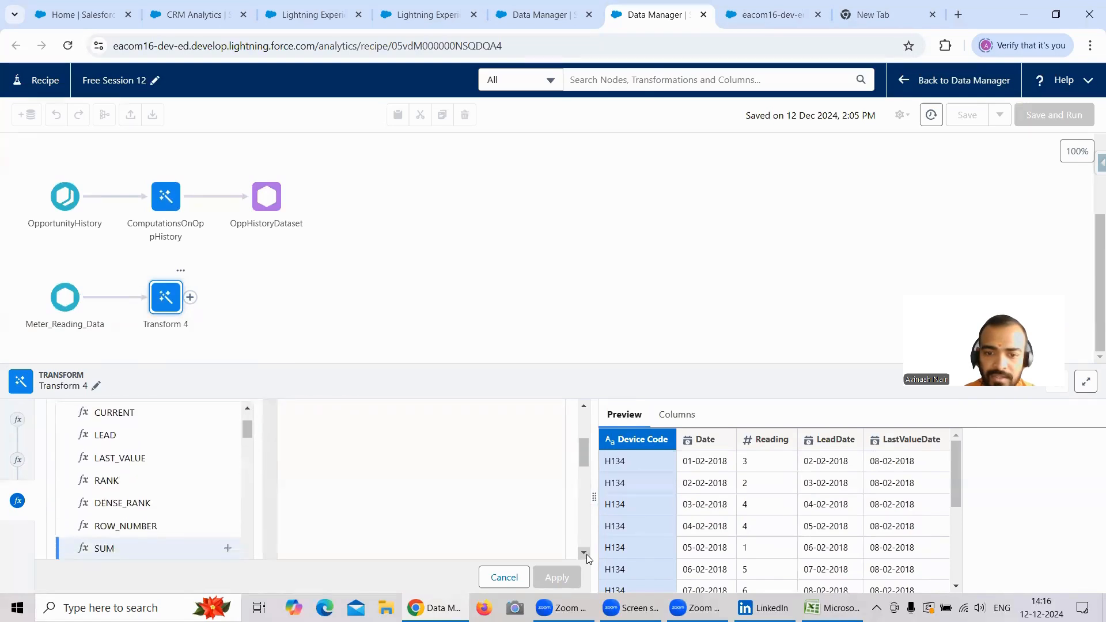
{"action": "left_click", "coordinate": [173, 497]}
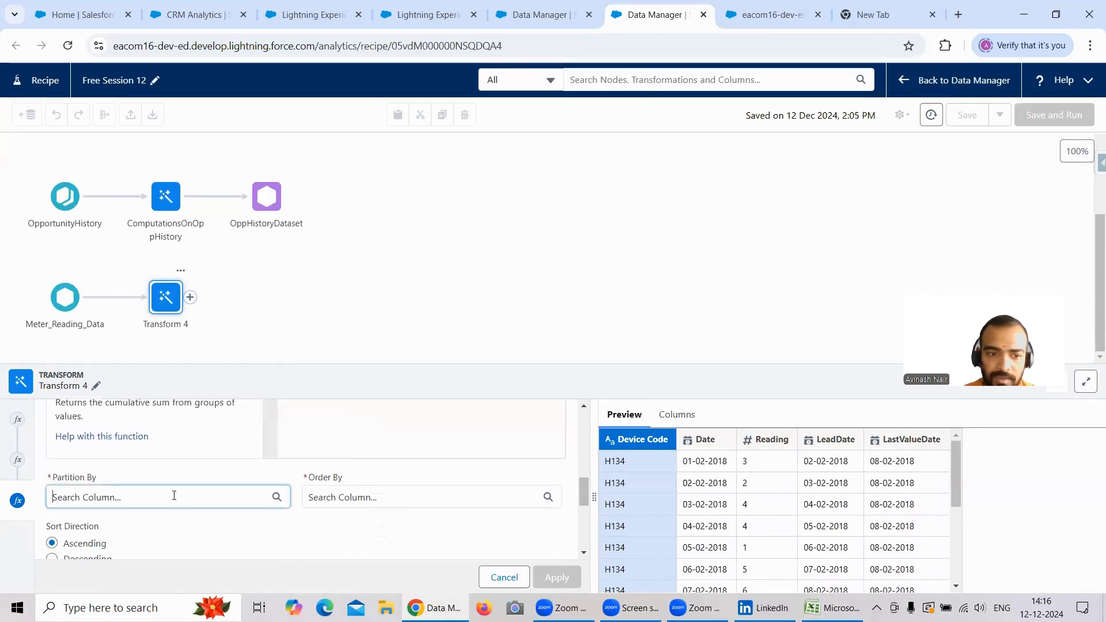
{"action": "left_click", "coordinate": [115, 356]}
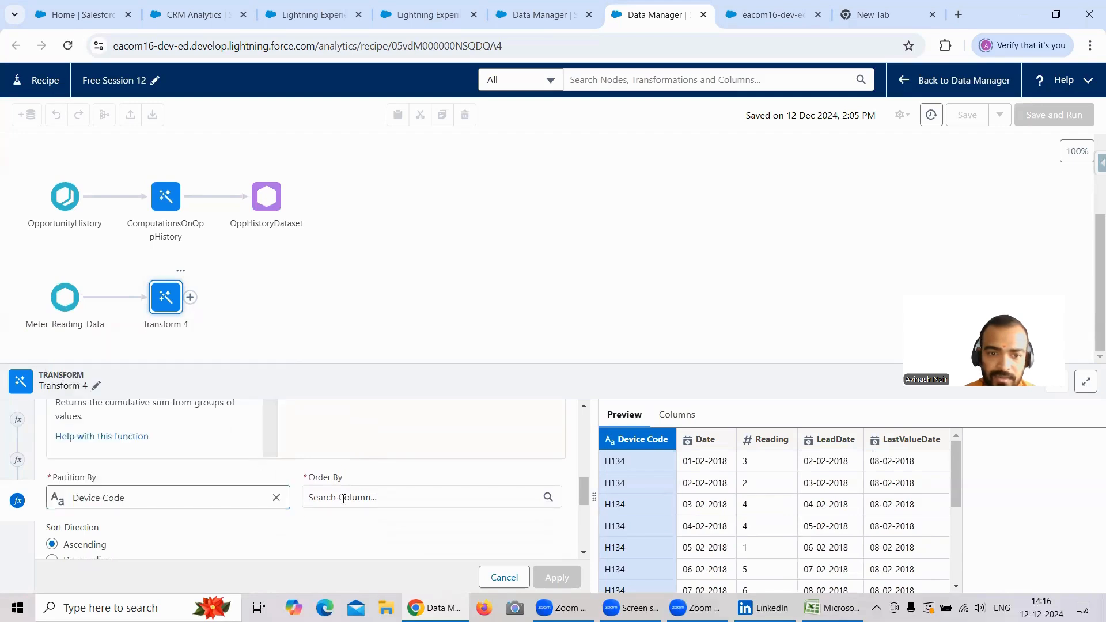
{"action": "left_click", "coordinate": [346, 497]}
{"action": "left_click", "coordinate": [331, 386]}
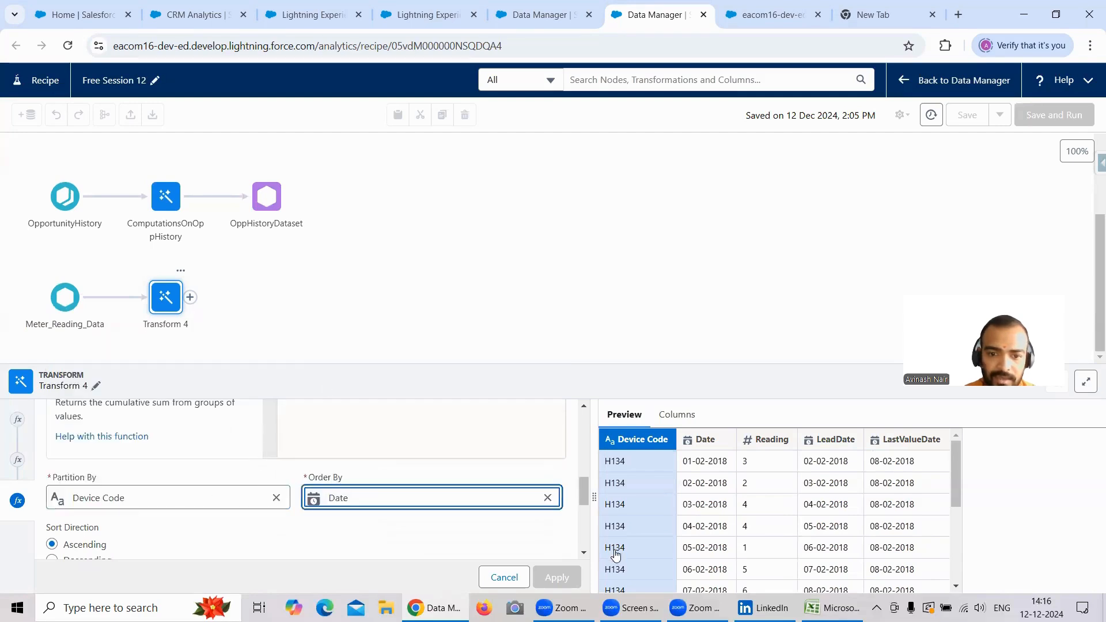
Set the sum formula's output type to Number
{"action": "scroll", "coordinate": [584, 555], "scroll_direction": "down", "scroll_amount": 2}
{"action": "left_click", "coordinate": [188, 519]}
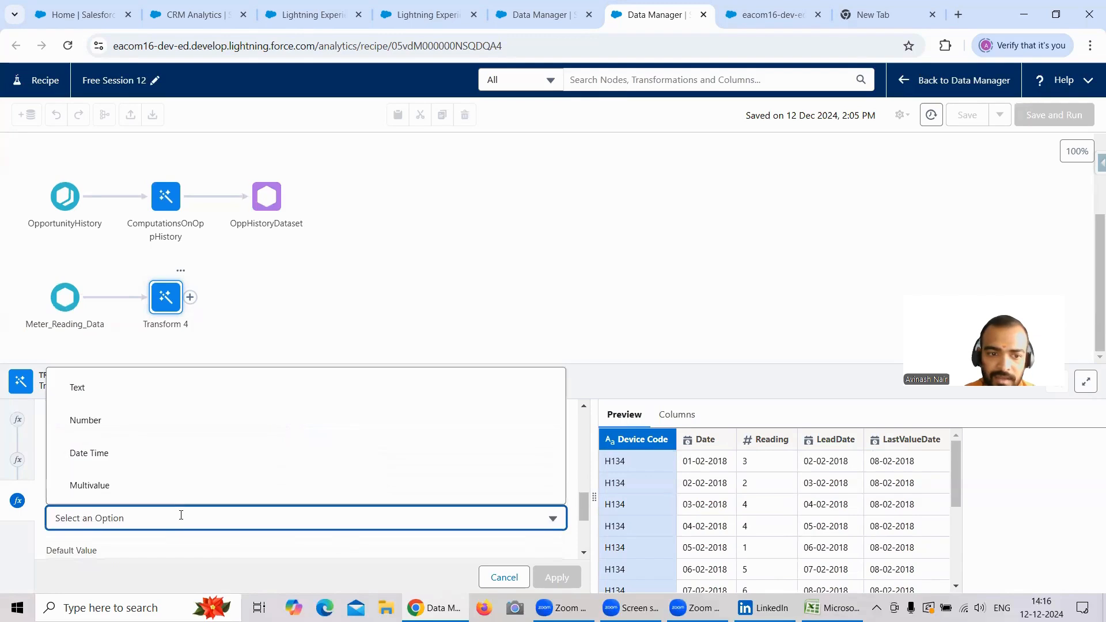
{"action": "left_click", "coordinate": [112, 432]}
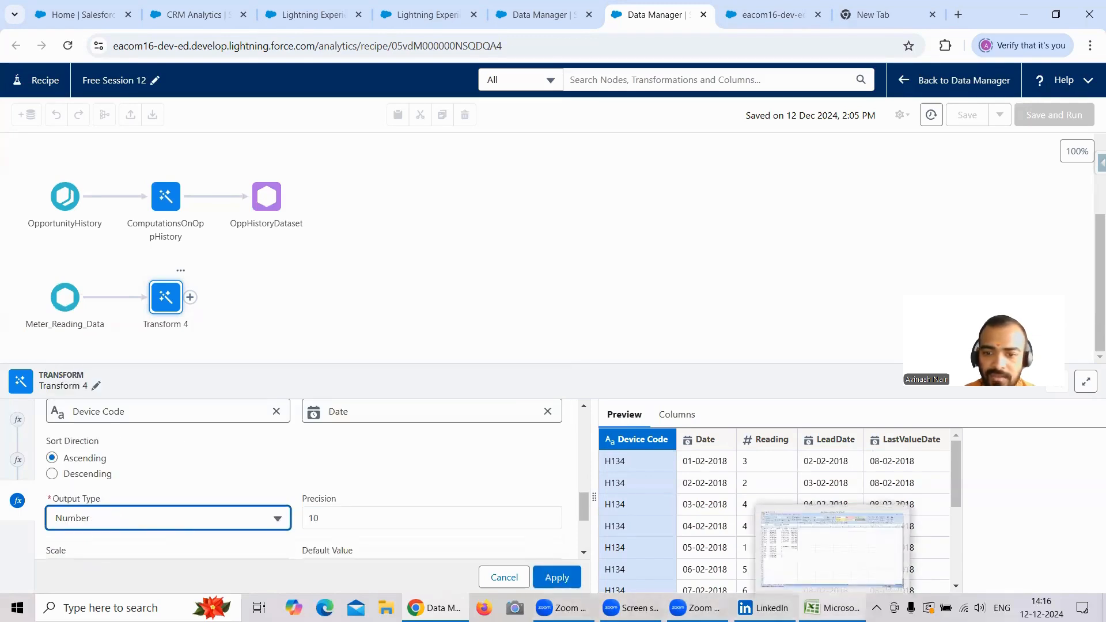
{"action": "left_click", "coordinate": [835, 608]}
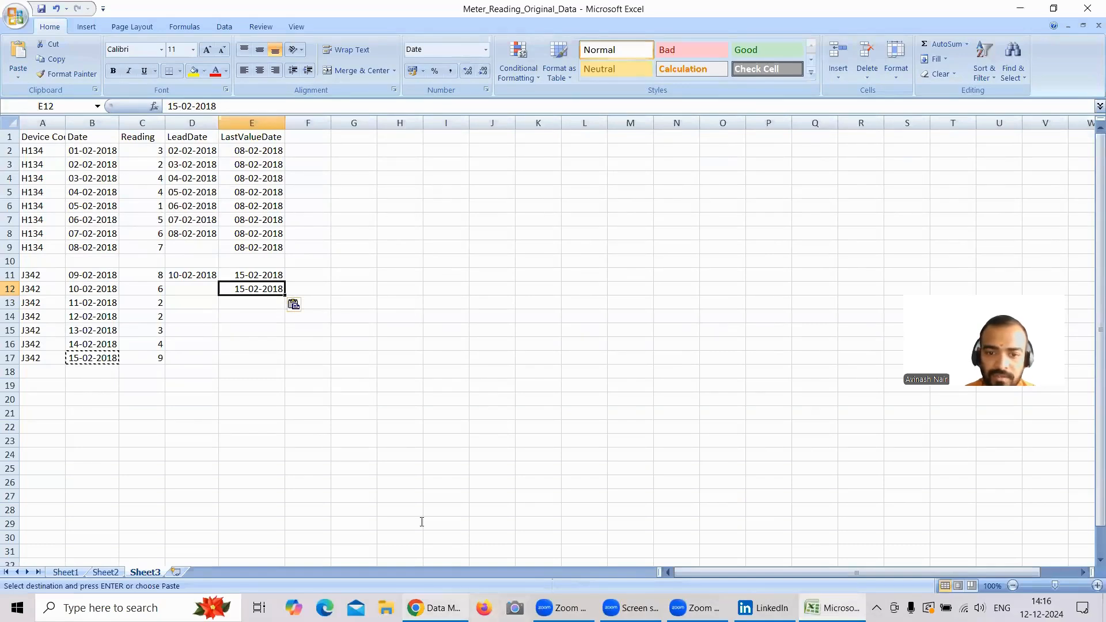
{"action": "key", "text": "alt+Tab"}
Replace the new column's label with "Summation Of Redings"
{"action": "scroll", "coordinate": [585, 555], "scroll_direction": "down", "scroll_amount": 3}
{"action": "left_click", "coordinate": [173, 520]}
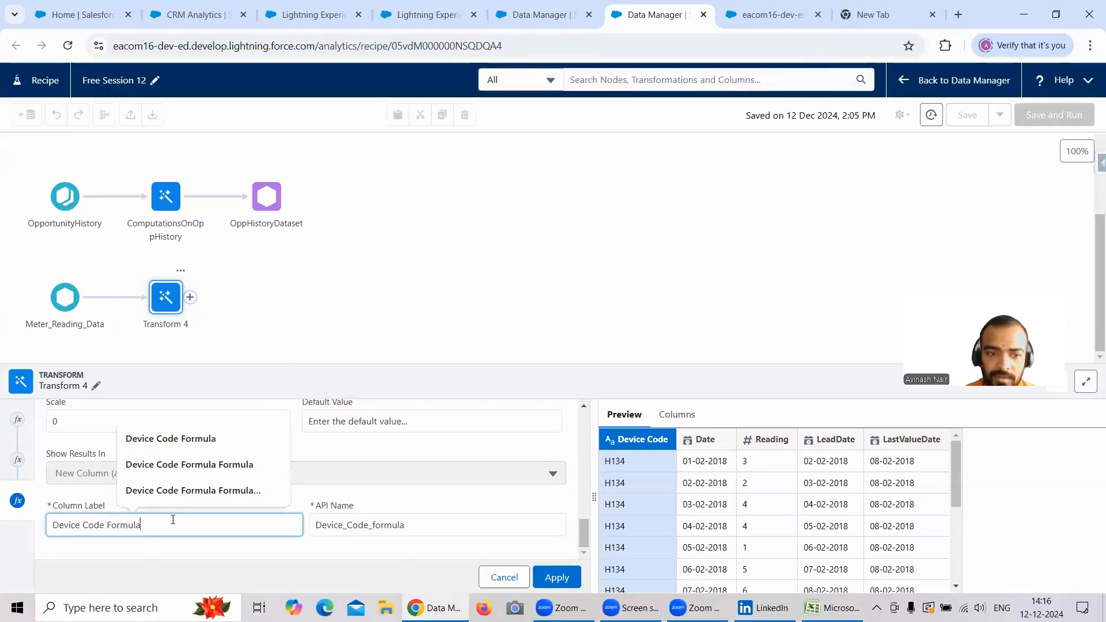
{"action": "key", "text": "BackSpace"}
{"action": "key", "text": "BackSpace"}
{"action": "key", "text": "BackSpace"}
{"action": "key", "text": "BackSpace"}
{"action": "key", "text": "BackSpace"}
{"action": "key", "text": "BackSpace"}
{"action": "key", "text": "BackSpace"}
{"action": "key", "text": "BackSpace"}
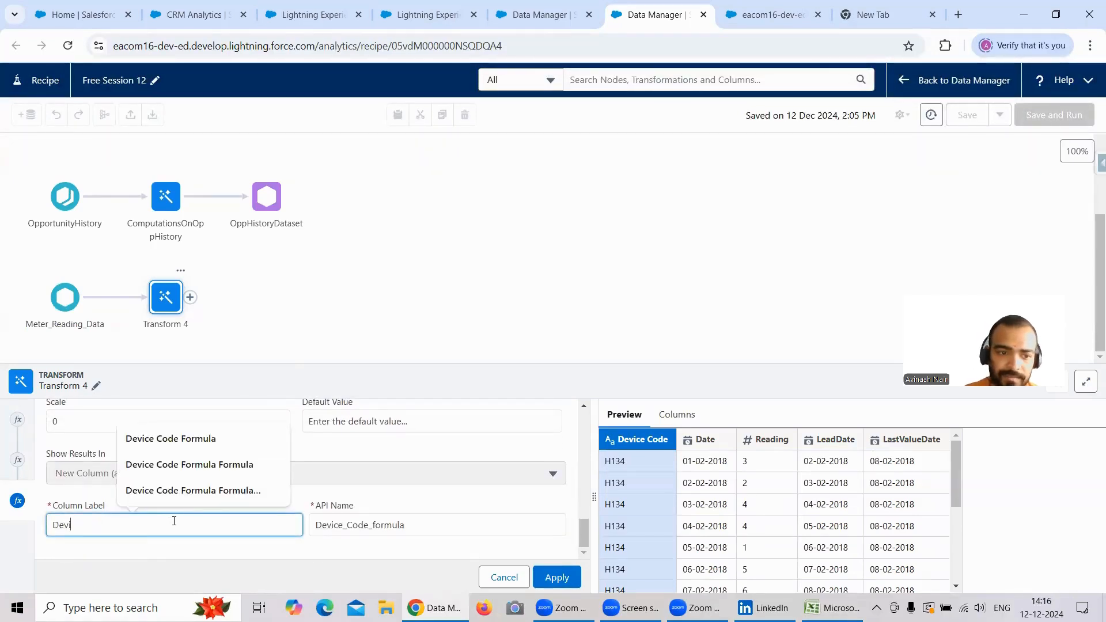
{"action": "key", "text": "BackSpace"}
{"action": "key", "text": "BackSpace"}
{"action": "key", "text": "BackSpace"}
{"action": "key", "text": "BackSpace"}
{"action": "type", "text": "Summation Of Redin"}
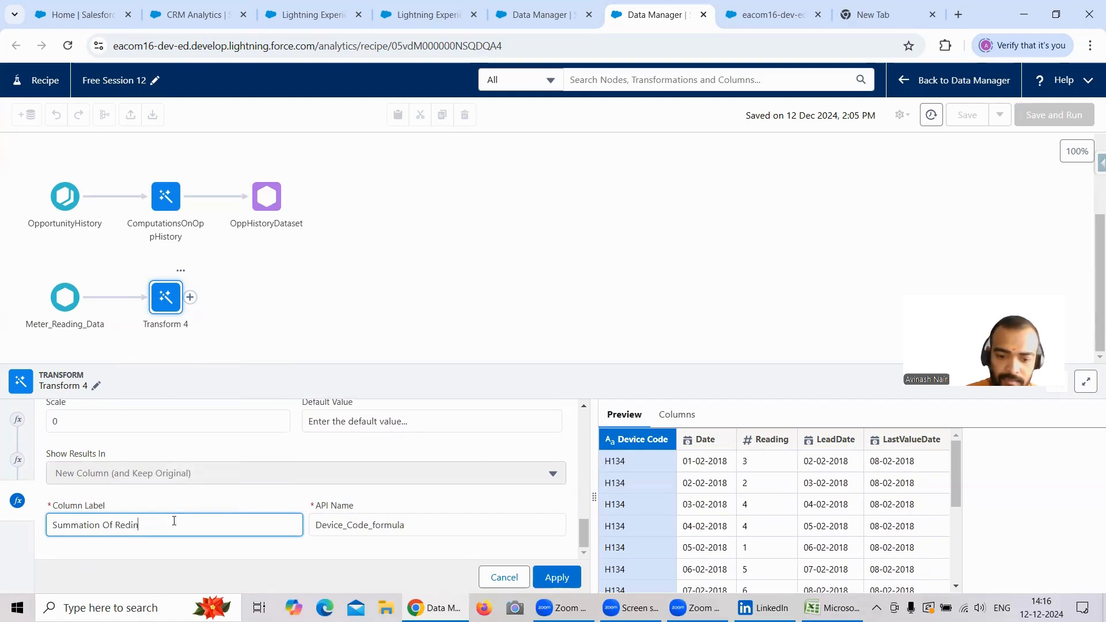
Copy the full column label and paste it over the existing API name
{"action": "key", "text": "shift+Left"}
{"action": "key", "text": "shift+Left"}
{"action": "key", "text": "shift+Left"}
{"action": "key", "text": "shift+Left"}
{"action": "key", "text": "shift+Left"}
{"action": "key", "text": "shift+Left"}
{"action": "key", "text": "shift+Left"}
{"action": "key", "text": "shift+Left"}
{"action": "key", "text": "shift+Left"}
{"action": "key", "text": "shift+Left"}
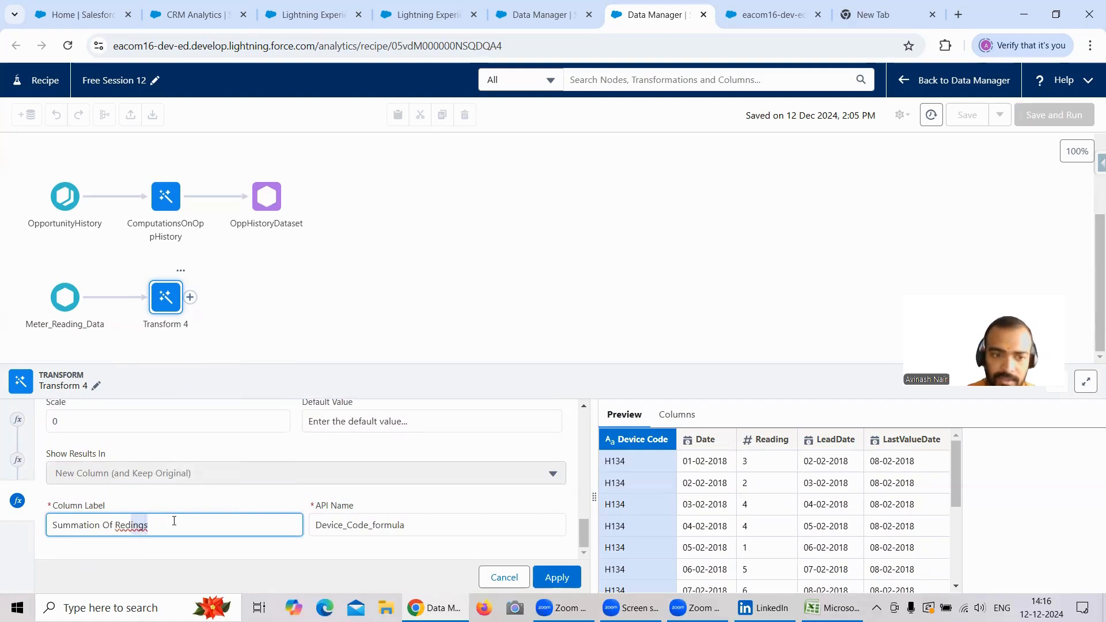
{"action": "key", "text": "shift+Left"}
{"action": "key", "text": "shift+Left"}
{"action": "key", "text": "shift+Left"}
{"action": "key", "text": "shift+Left"}
{"action": "key", "text": "shift+Left"}
{"action": "key", "text": "shift+Left"}
{"action": "key", "text": "shift+Left"}
{"action": "key", "text": "shift+Left"}
{"action": "key", "text": "shift+Left"}
{"action": "key", "text": "shift+Left"}
{"action": "key", "text": "ctrl+c"}
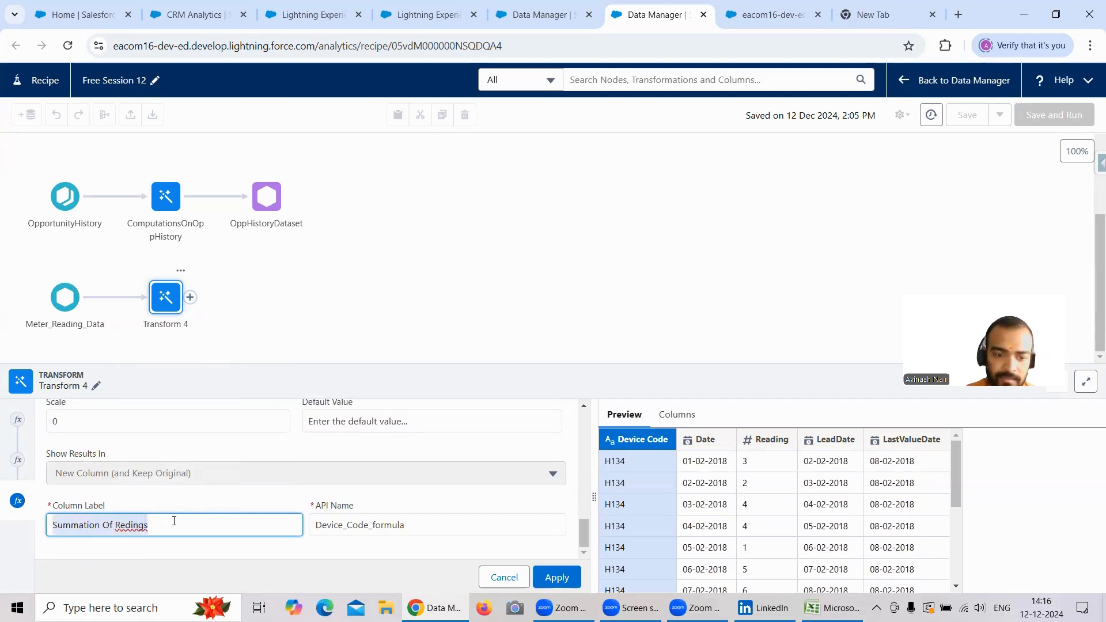
{"action": "left_click", "coordinate": [442, 525]}
{"action": "key", "text": "BackSpace"}
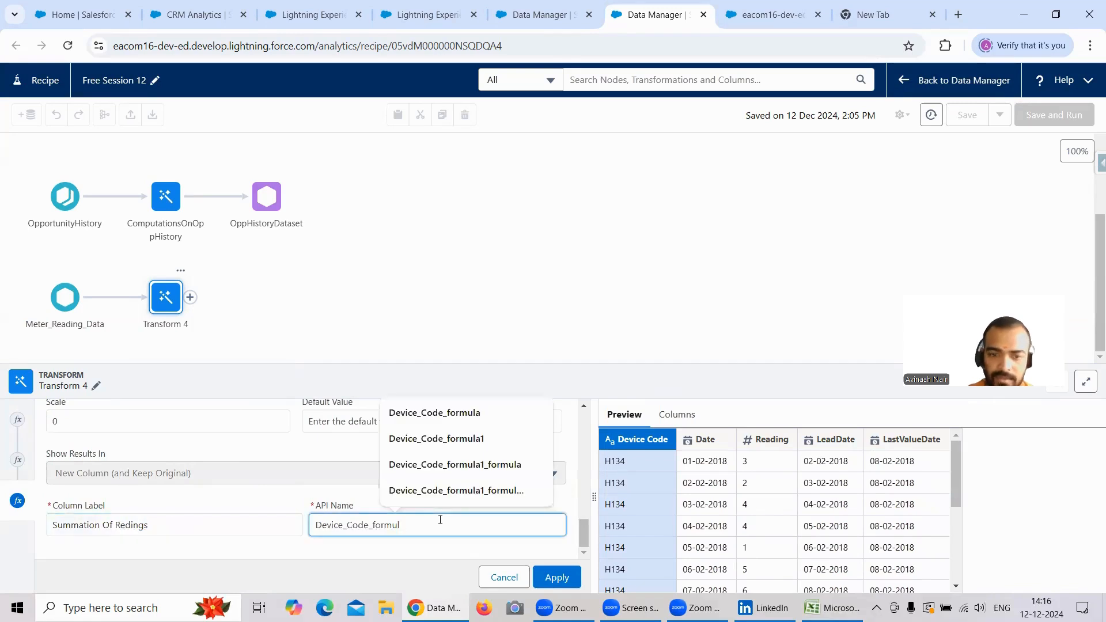
{"action": "key", "text": "BackSpace"}
{"action": "key", "text": "BackSpace"}
{"action": "key", "text": "BackSpace"}
{"action": "key", "text": "BackSpace"}
{"action": "key", "text": "BackSpace"}
{"action": "key", "text": "BackSpace"}
{"action": "key", "text": "BackSpace"}
{"action": "key", "text": "BackSpace"}
{"action": "key", "text": "BackSpace"}
{"action": "key", "text": "BackSpace"}
{"action": "key", "text": "BackSpace"}
{"action": "key", "text": "BackSpace"}
{"action": "key", "text": "BackSpace"}
{"action": "key", "text": "BackSpace"}
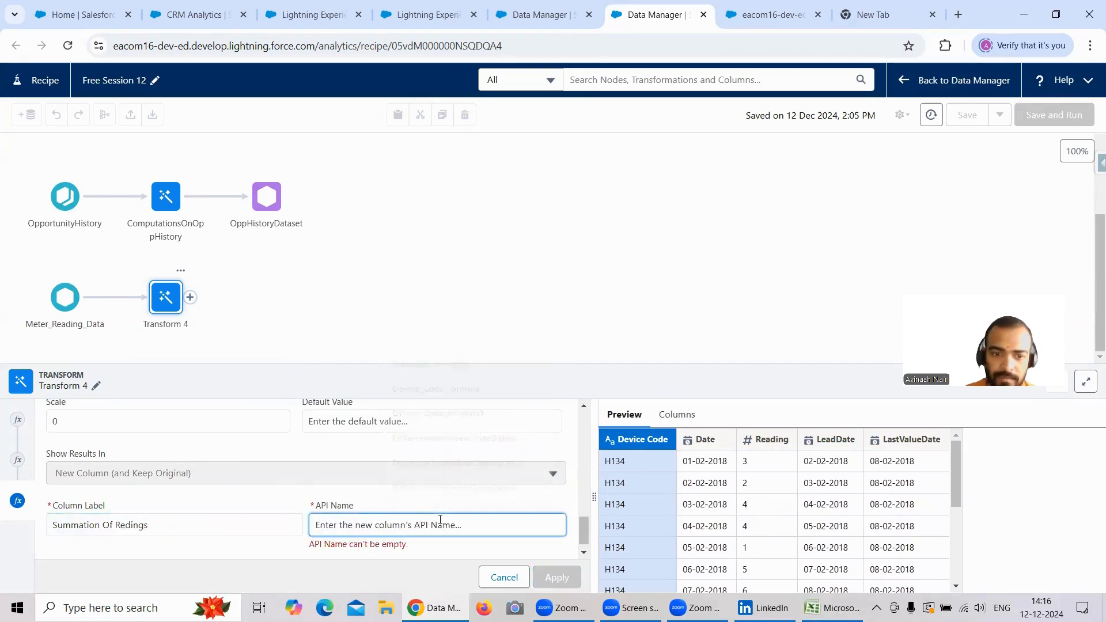
{"action": "key", "text": "ctrl+v"}
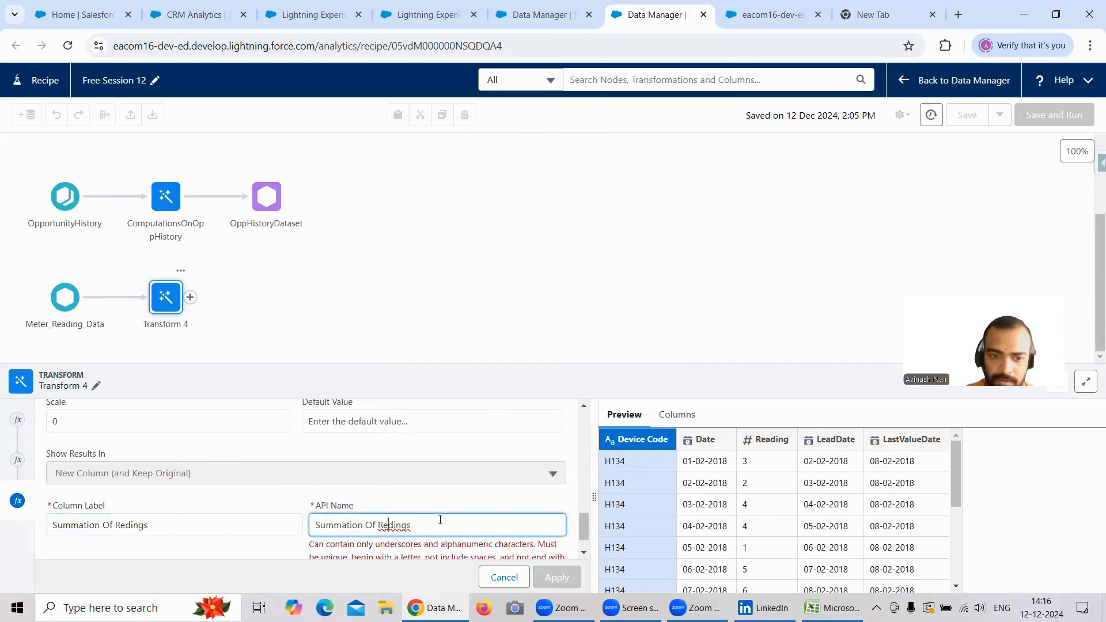
Replace the spaces in the API name with underscores to make it Summation_Of_Redings, and apply the formula
{"action": "key", "text": "BackSpace"}
{"action": "type", "text": "_Of_"}
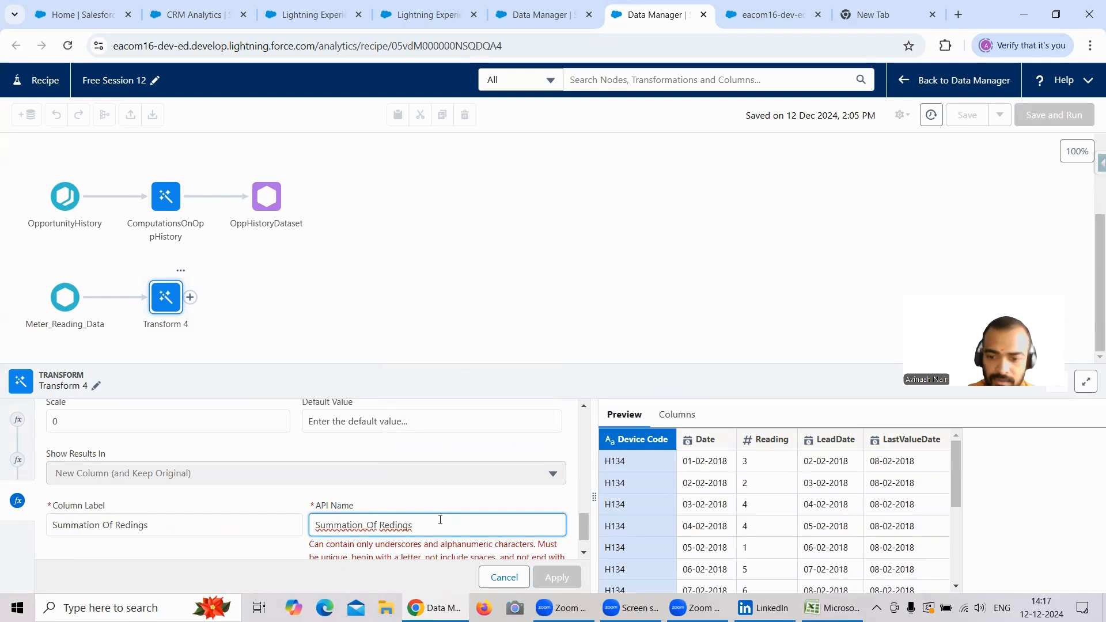
{"action": "key", "text": "BackSpace"}
{"action": "type", "text": "_"}
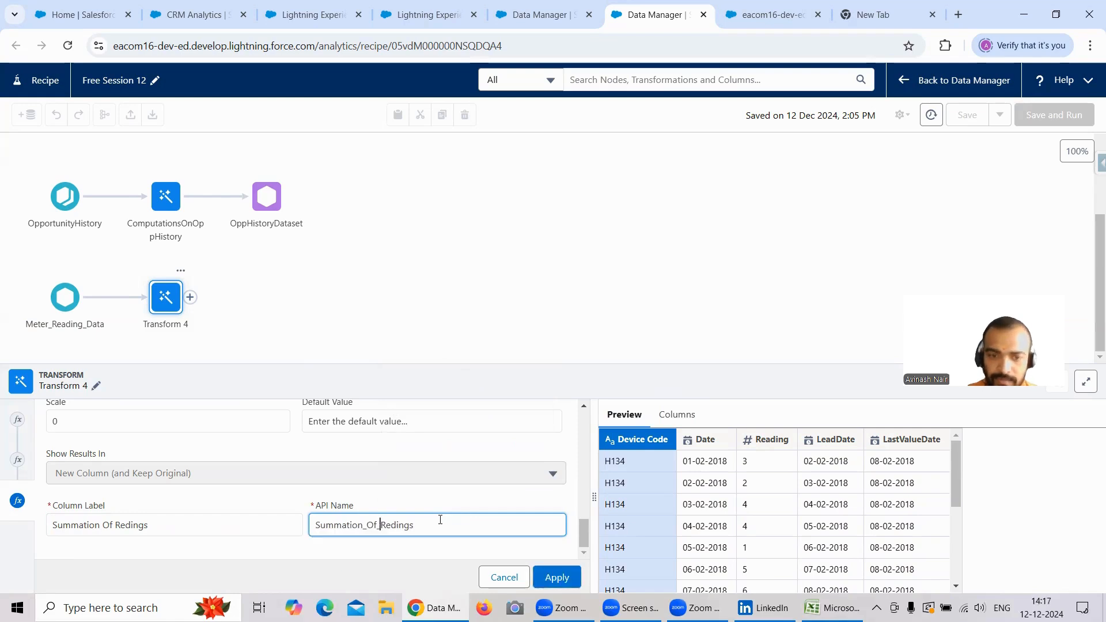
{"action": "left_click", "coordinate": [563, 577]}
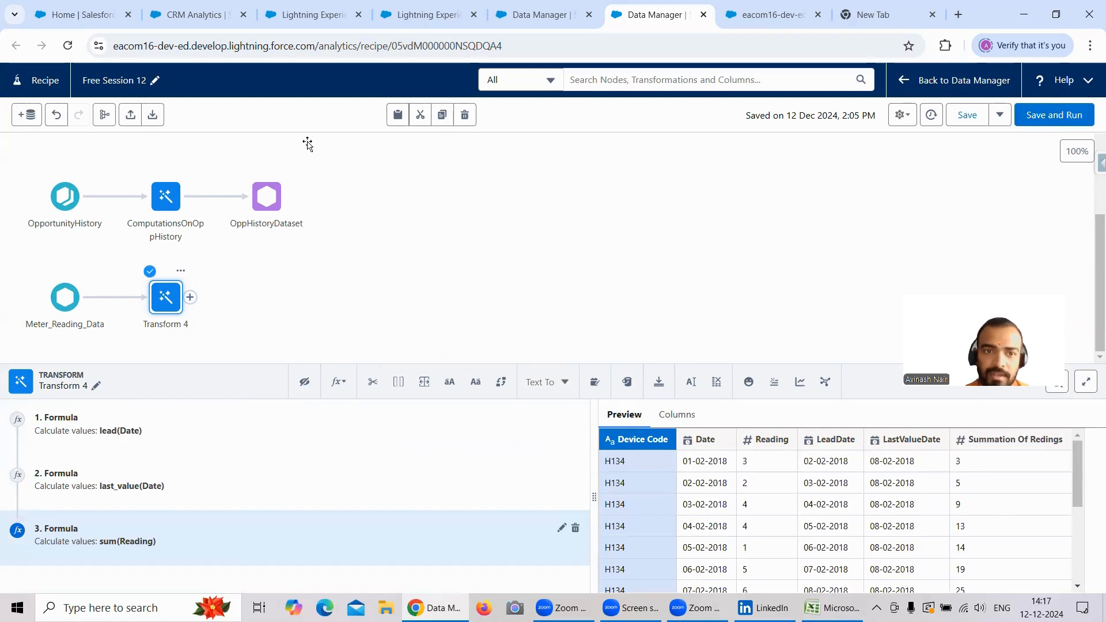
Switch to the Meter_Reading_Original_Data workbook in Excel and enter the column header Summation in cell F1
{"action": "key", "text": "alt+Tab"}
{"action": "type", "text": "Summatio"}
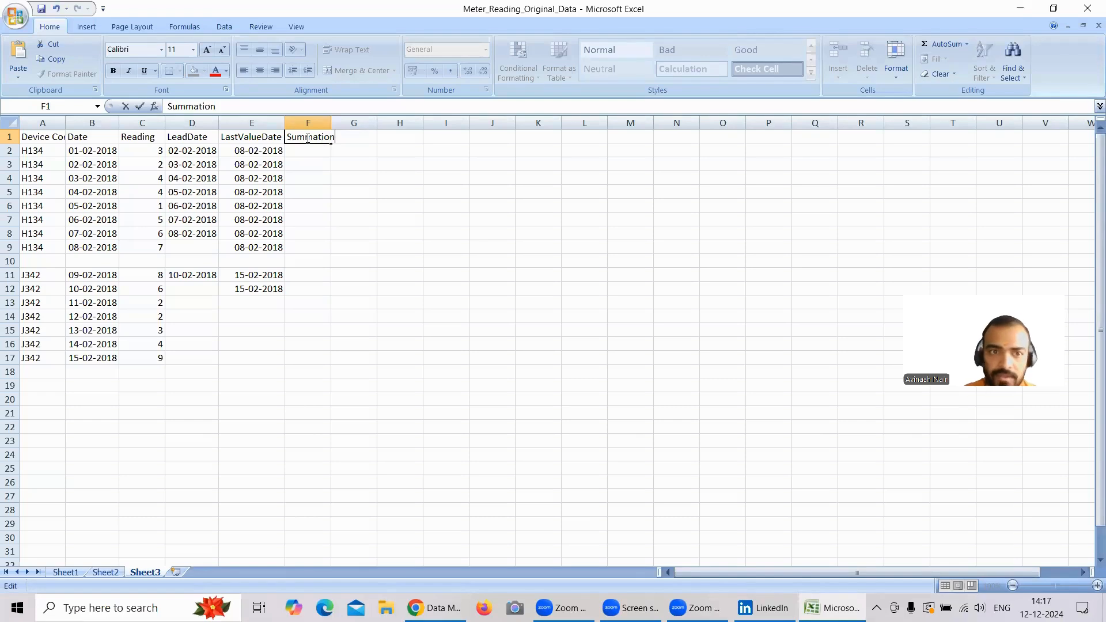
{"action": "double_click", "coordinate": [285, 183]}
{"action": "left_click", "coordinate": [309, 151]}
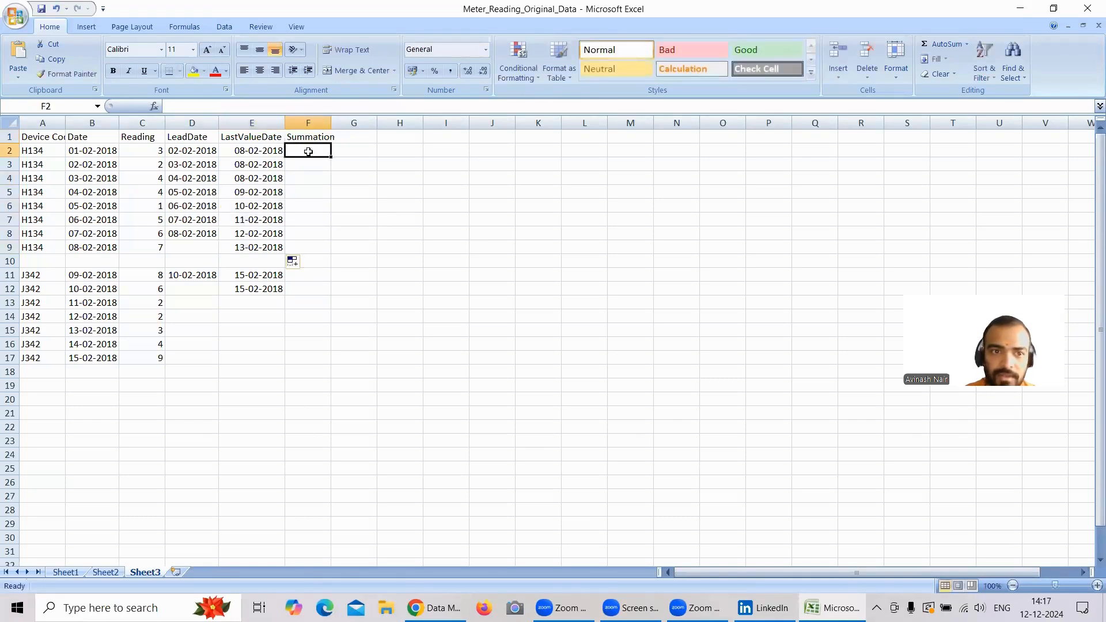
Try to enter 3 as the first Summation value in cell F2, undoing the first entry and repeating it
{"action": "type", "text": "3"}
{"action": "key", "text": "Return"}
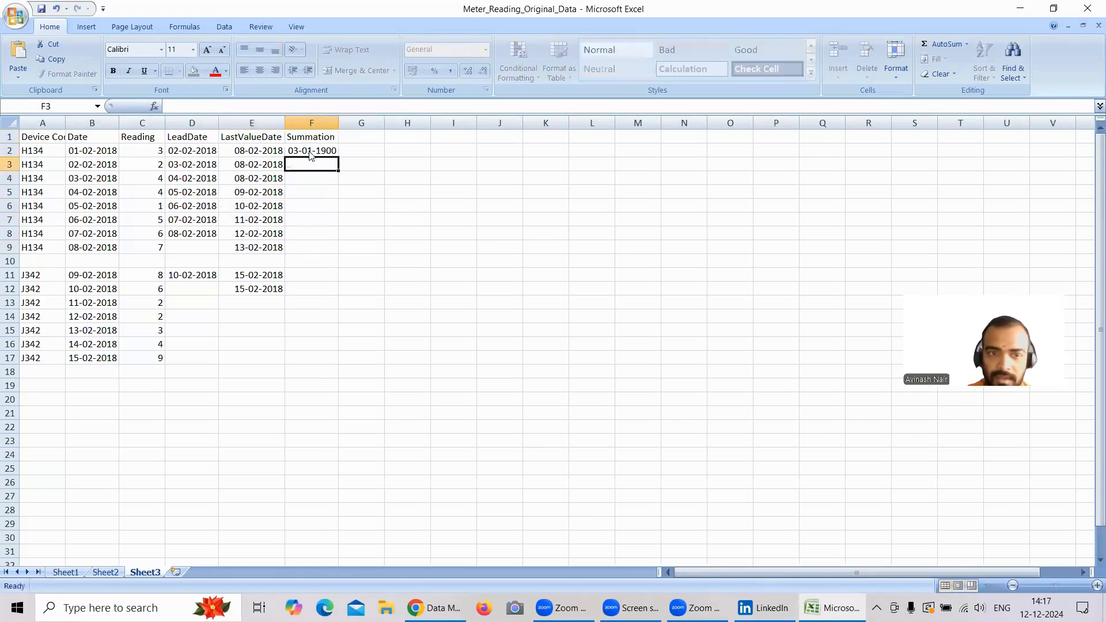
{"action": "key", "text": "ctrl+z"}
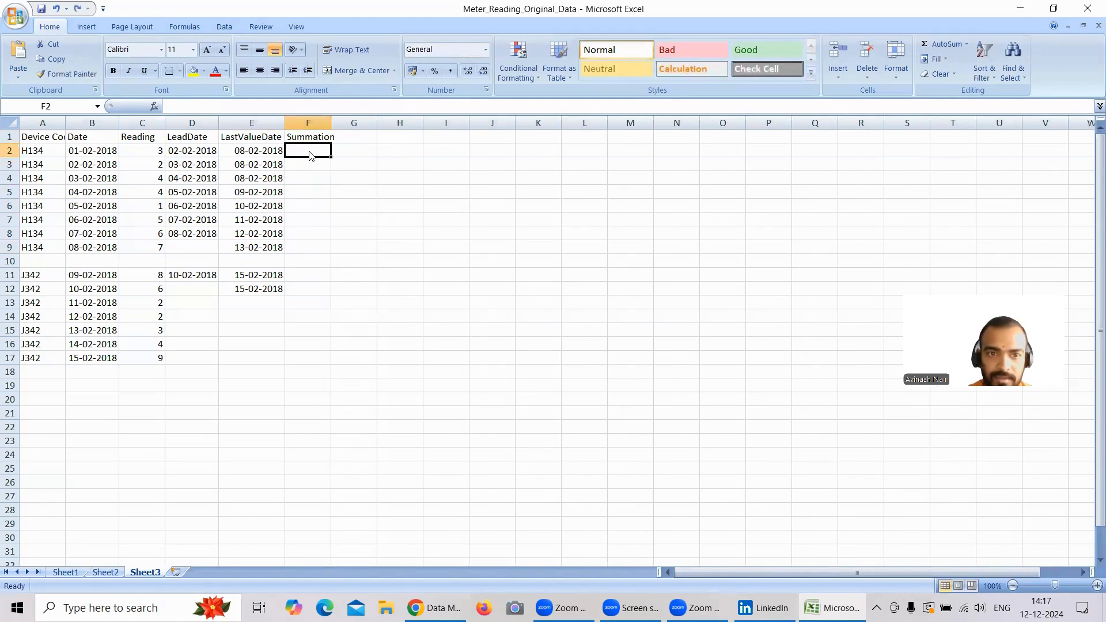
{"action": "type", "text": "3-01-1900"}
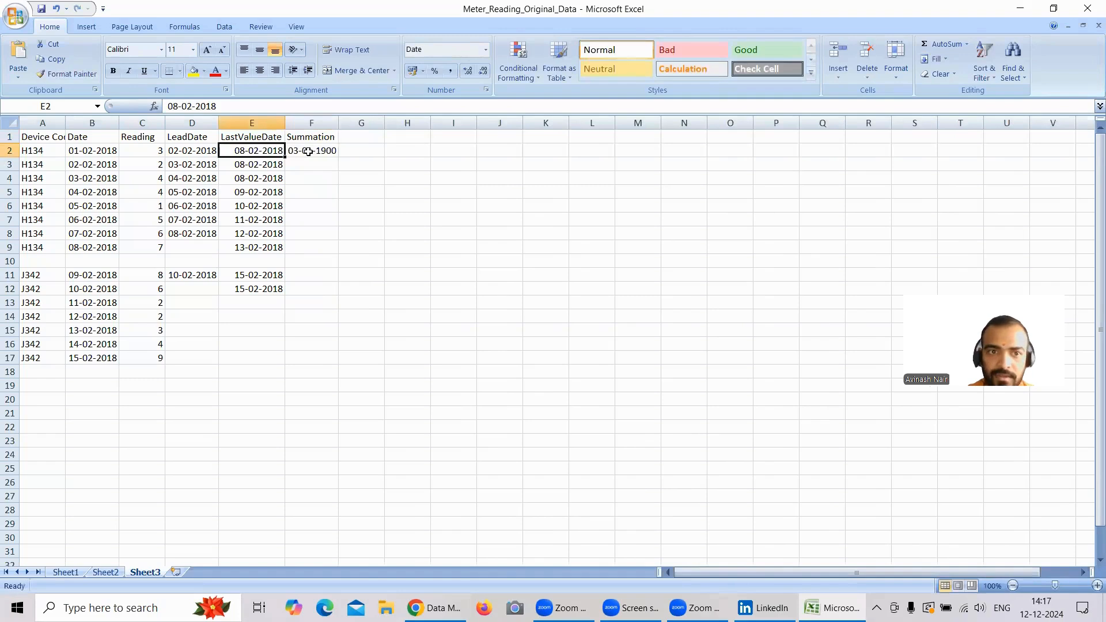
{"action": "key", "text": "Return"}
Try to replace the date in cell F2 with a plain 3
{"action": "double_click", "coordinate": [309, 151]}
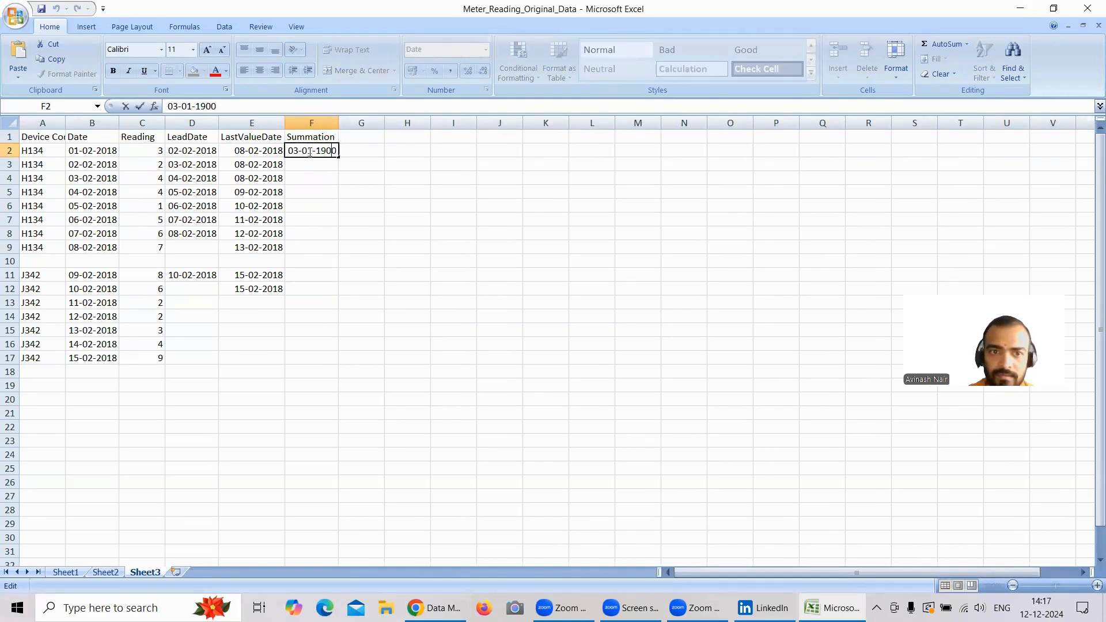
{"action": "key", "text": "BackSpace"}
{"action": "key", "text": "BackSpace"}
{"action": "key", "text": "BackSpace"}
{"action": "key", "text": "BackSpace"}
{"action": "key", "text": "BackSpace"}
{"action": "key", "text": "BackSpace"}
{"action": "key", "text": "BackSpace"}
{"action": "key", "text": "BackSpace"}
{"action": "key", "text": "BackSpace"}
{"action": "key", "text": "BackSpace"}
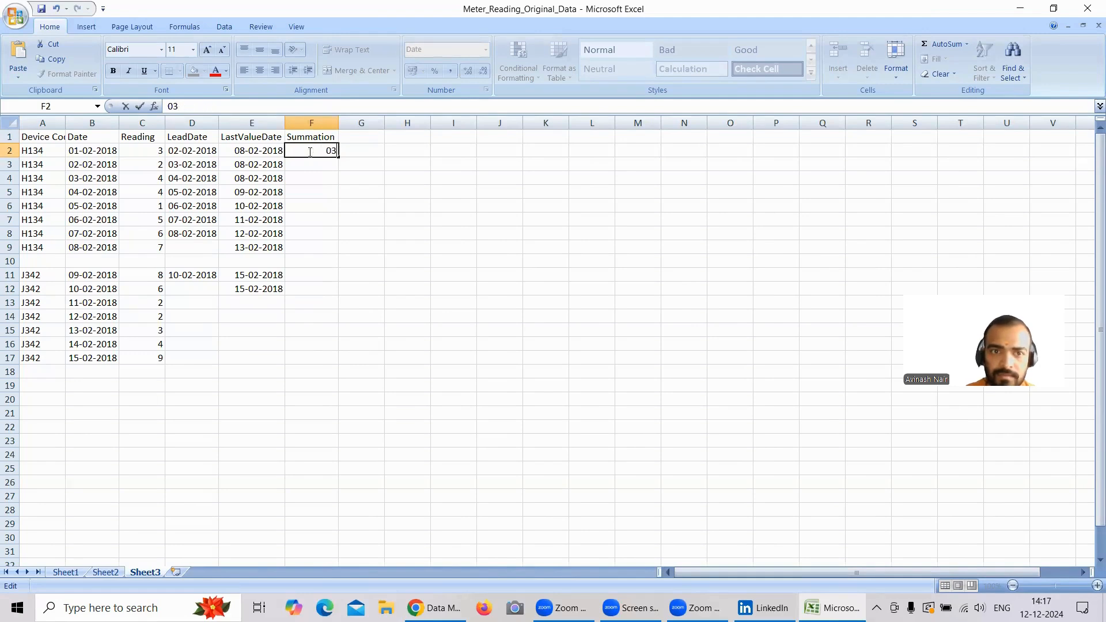
{"action": "type", "text": "3"}
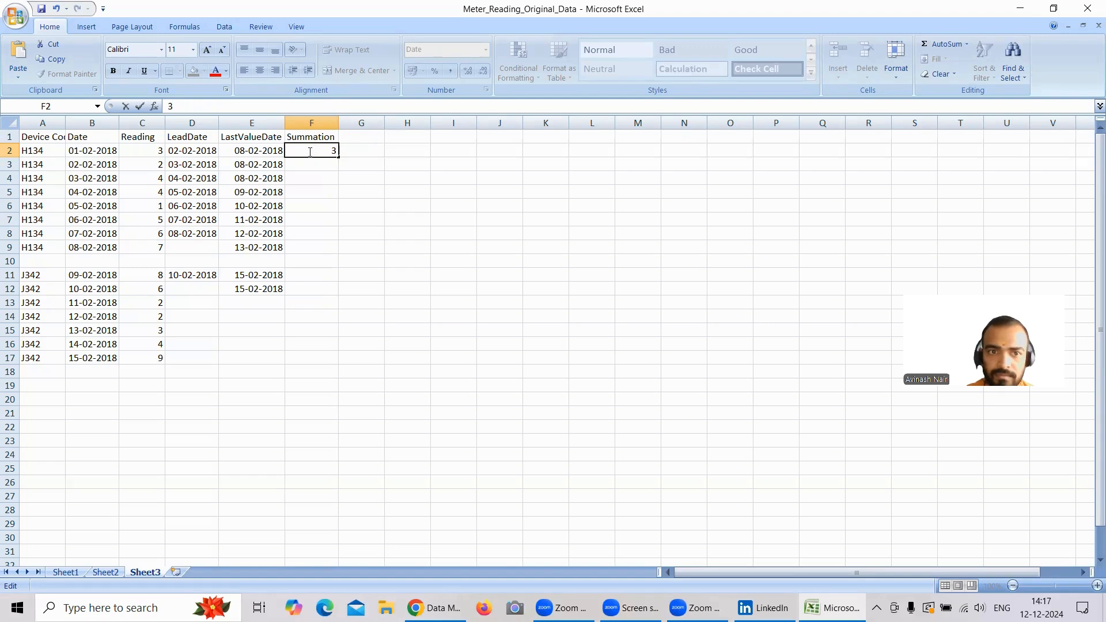
{"action": "left_click", "coordinate": [329, 194]}
{"action": "left_click", "coordinate": [323, 150]}
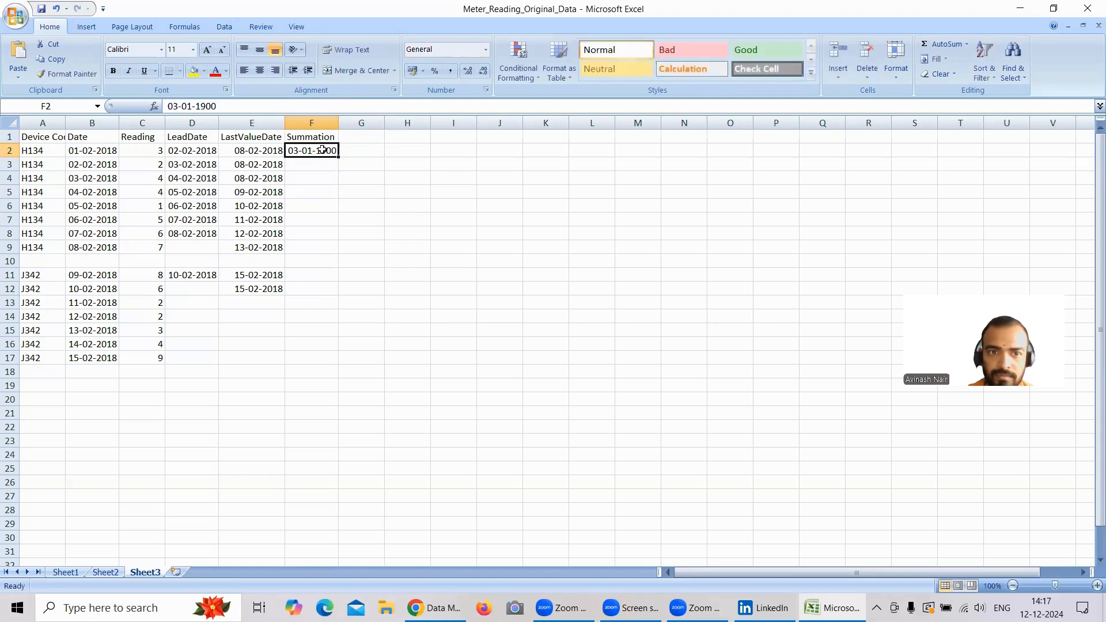
{"action": "key", "text": "BackSpace"}
{"action": "type", "text": "3"}
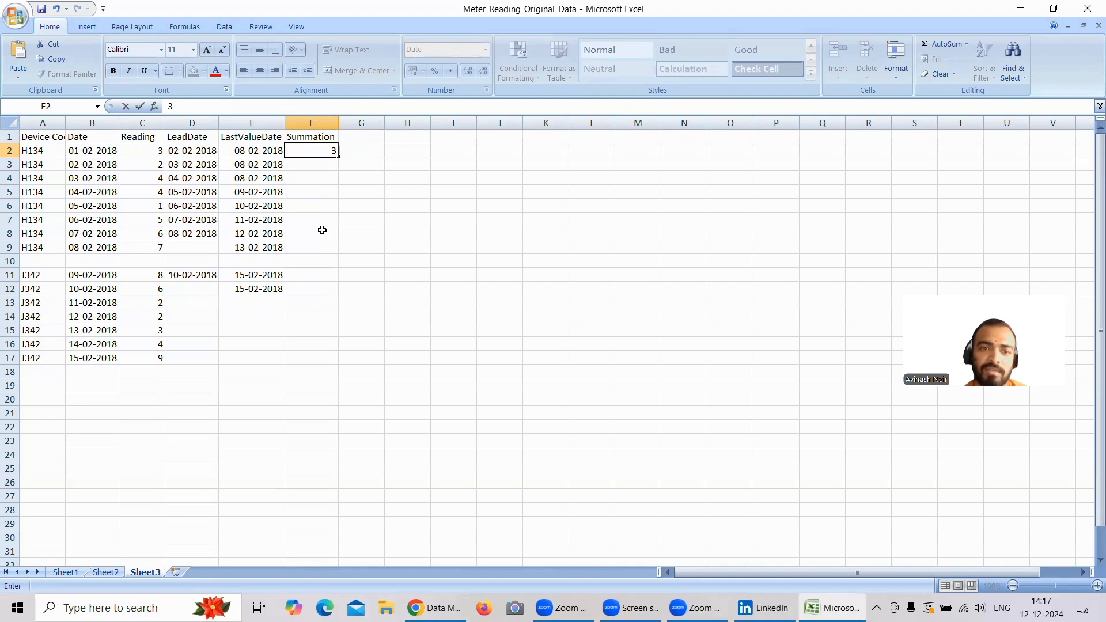
Switch to Chrome to check the Summation Of Redings values in the recipe preview, and return to the Excel workbook
{"action": "mouse_move", "coordinate": [429, 608]}
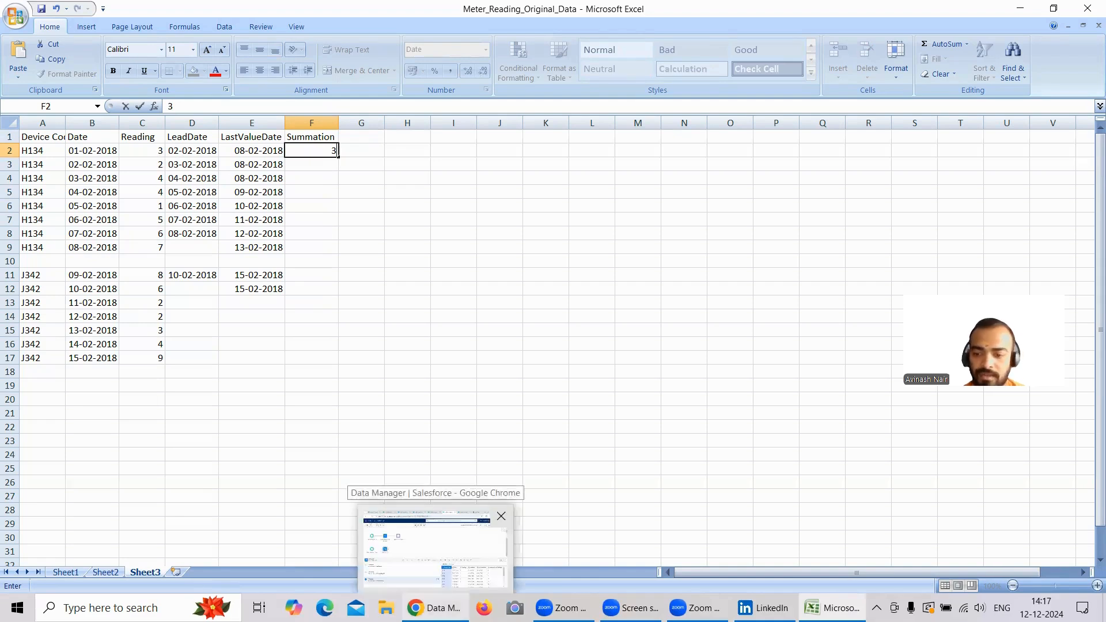
{"action": "left_click", "coordinate": [436, 608]}
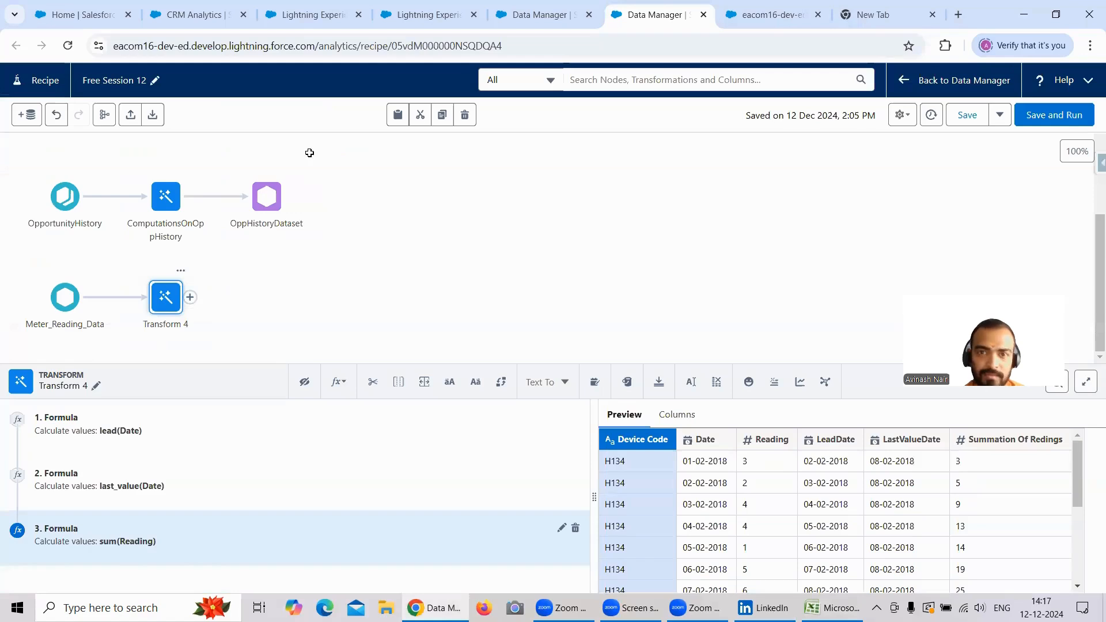
{"action": "key", "text": "alt+Tab"}
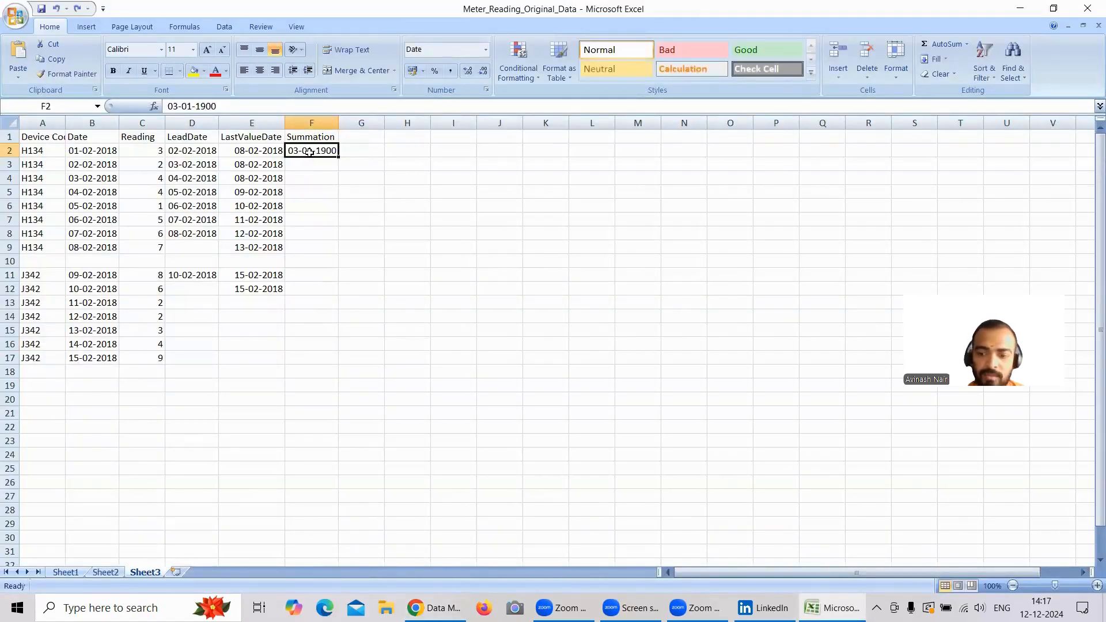
Re-enter 3 in cell F2 and clear the cell again
{"action": "key", "text": "BackSpace"}
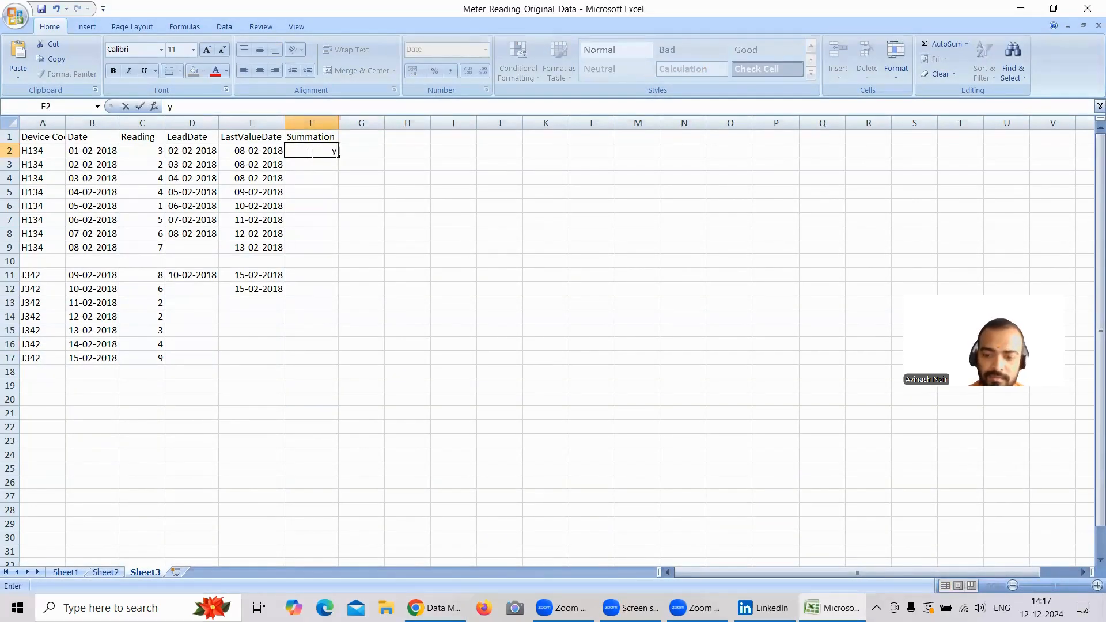
{"action": "key", "text": "BackSpace"}
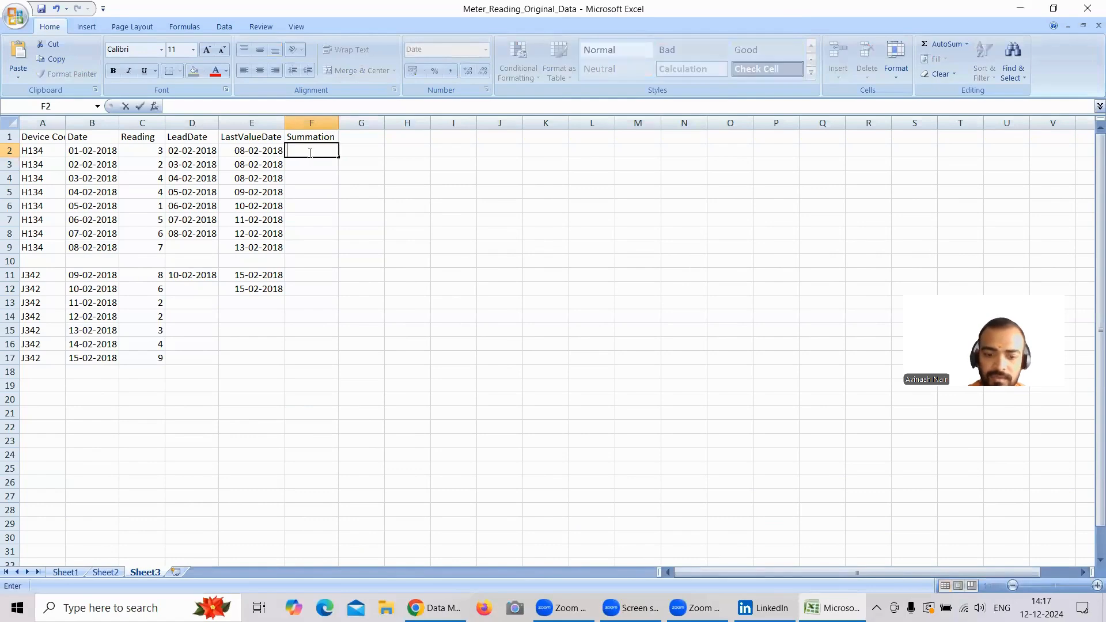
{"action": "type", "text": "3"}
{"action": "key", "text": "Left"}
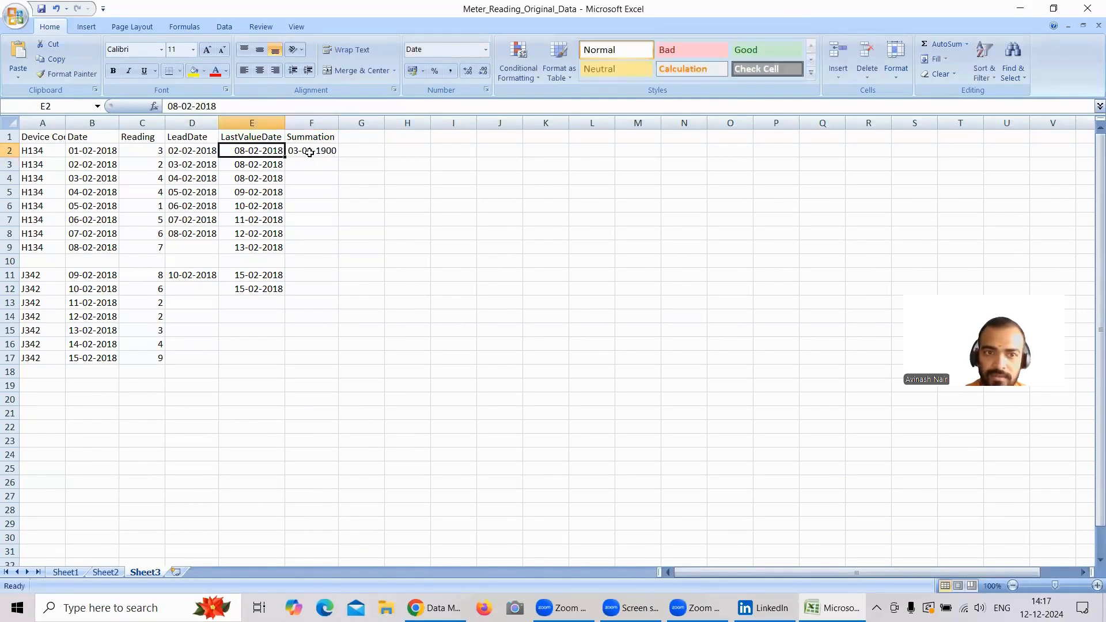
{"action": "left_click", "coordinate": [309, 152]}
{"action": "key", "text": "BackSpace"}
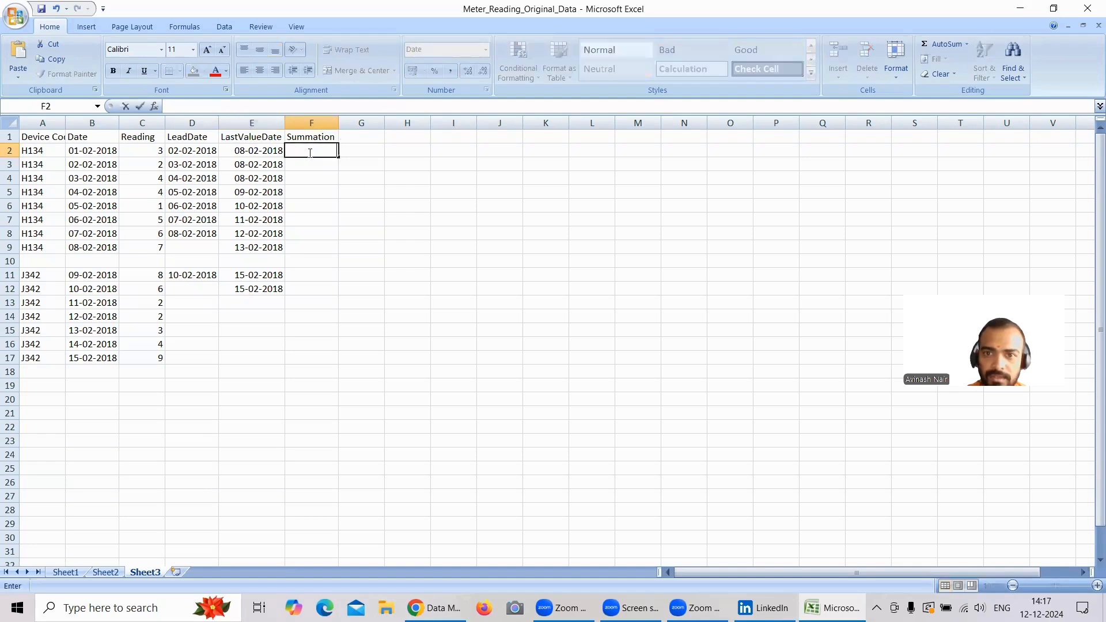
{"action": "key", "text": "Return"}
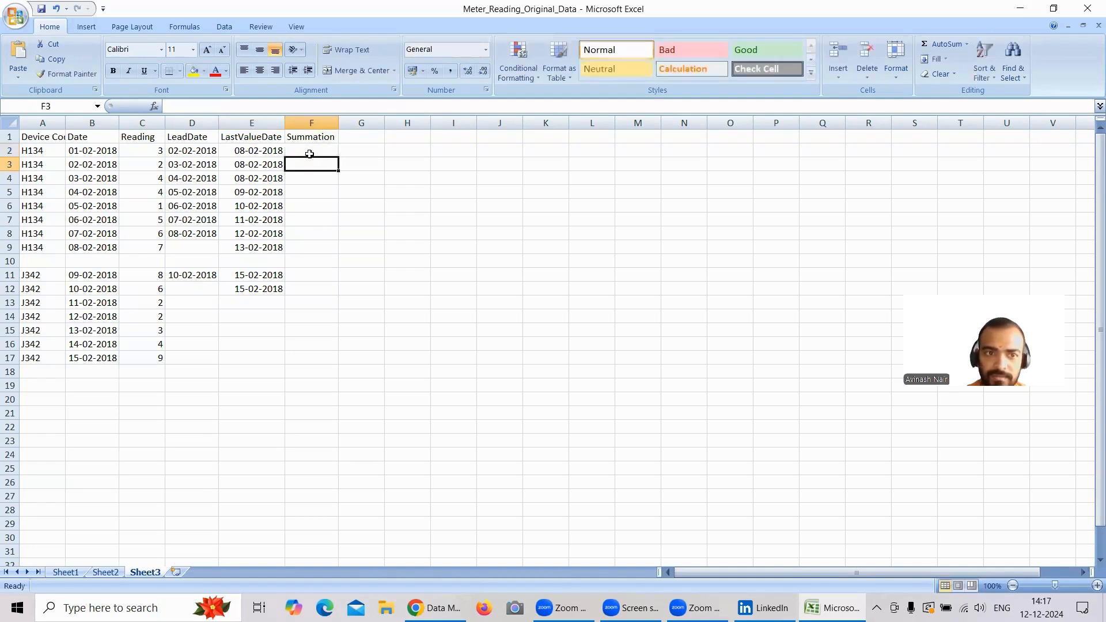
Try to enter 5 as the Summation value in cell F3, and clear the cell
{"action": "type", "text": "5"}
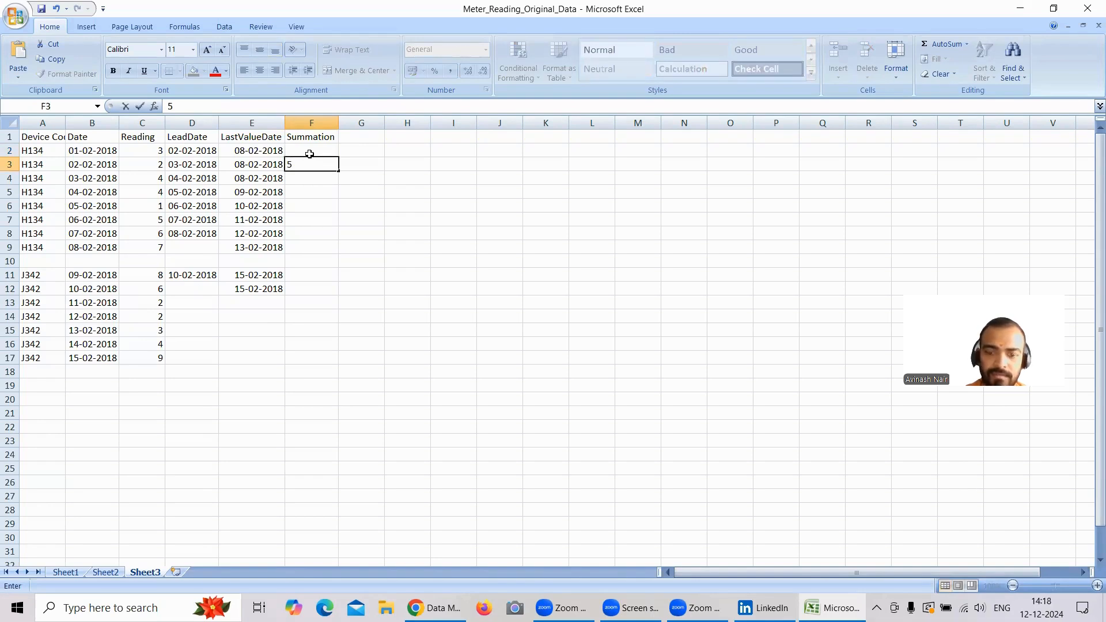
{"action": "key", "text": "Left"}
{"action": "key", "text": "Right"}
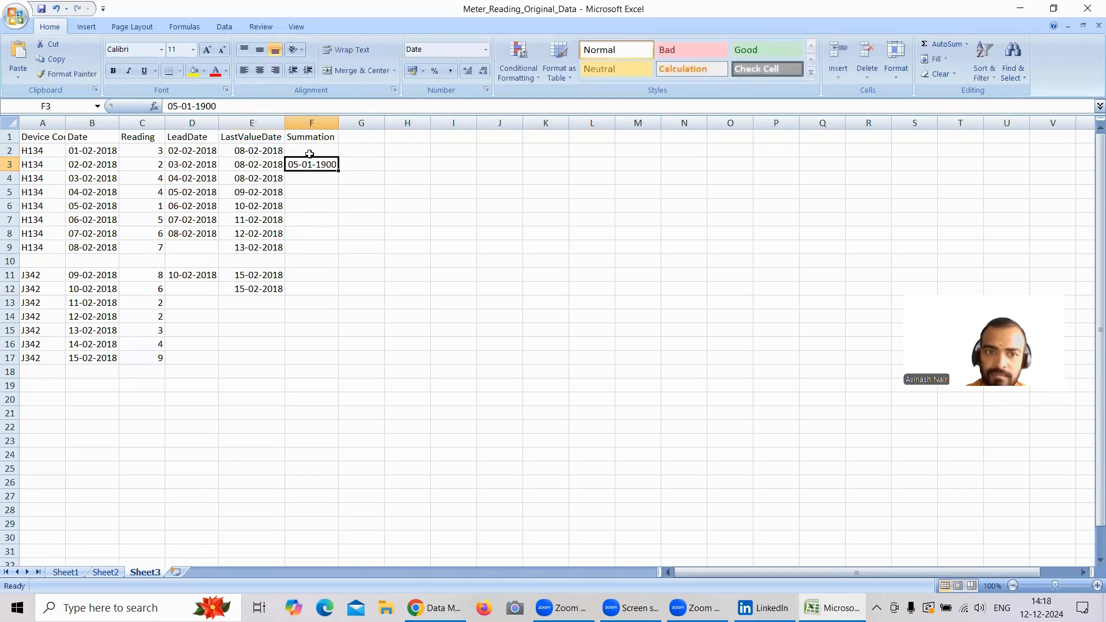
{"action": "key", "text": "BackSpace"}
{"action": "type", "text": "05"}
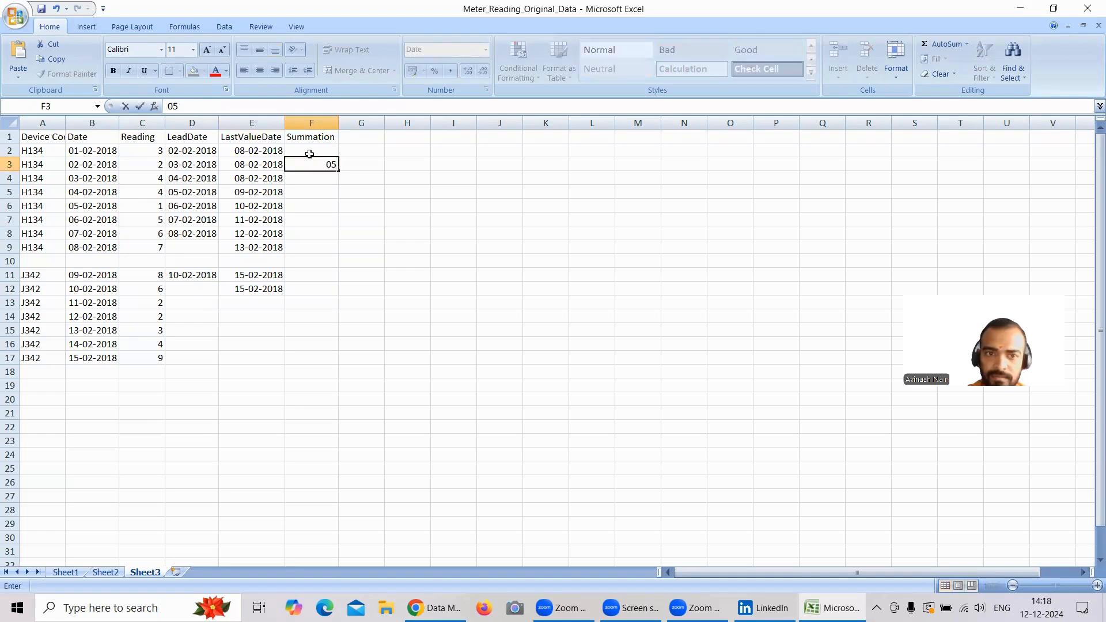
{"action": "type", "text": "5"}
{"action": "key", "text": "Return"}
{"action": "key", "text": "Up"}
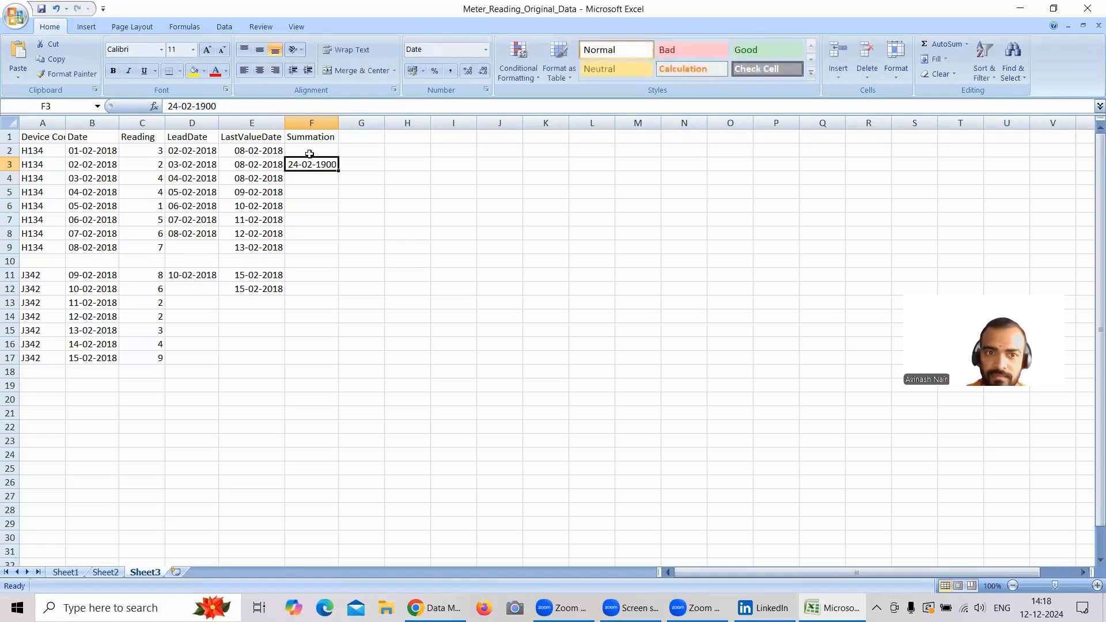
{"action": "key", "text": "BackSpace"}
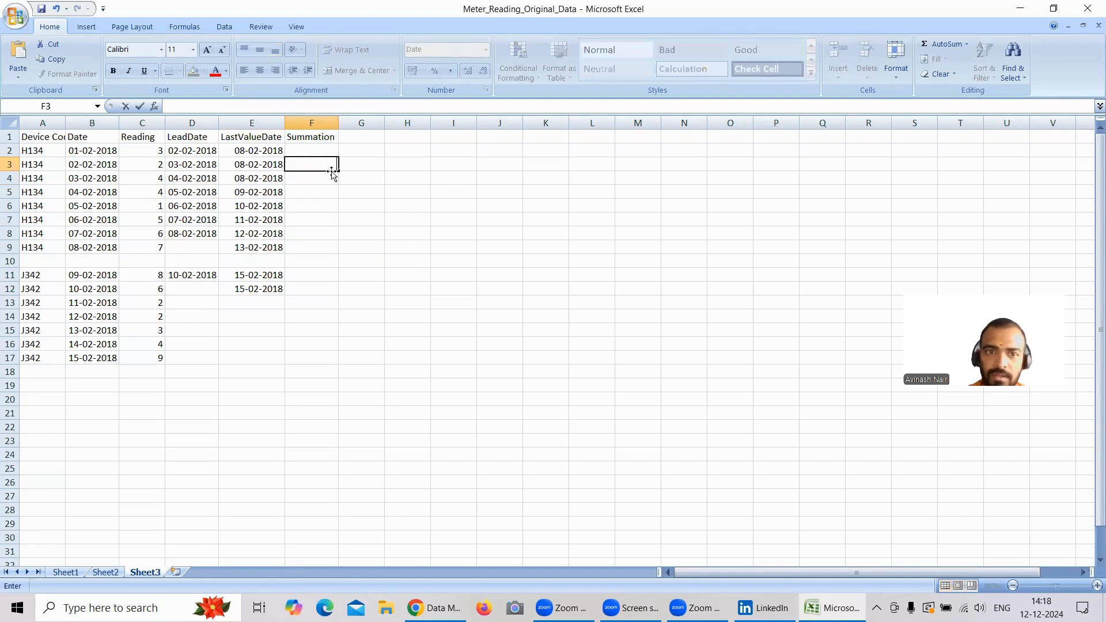
{"action": "left_click", "coordinate": [353, 219]}
Format cell F2 as Number, enter 3, and delete the value again
{"action": "left_click", "coordinate": [322, 150]}
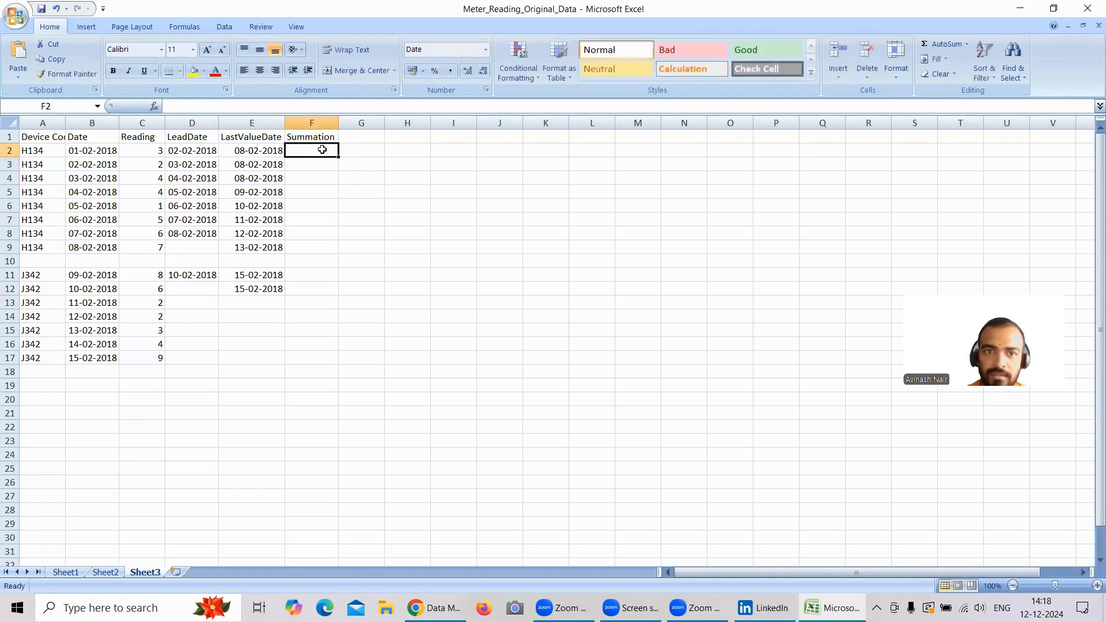
{"action": "left_click", "coordinate": [486, 50]}
{"action": "left_click", "coordinate": [469, 102]}
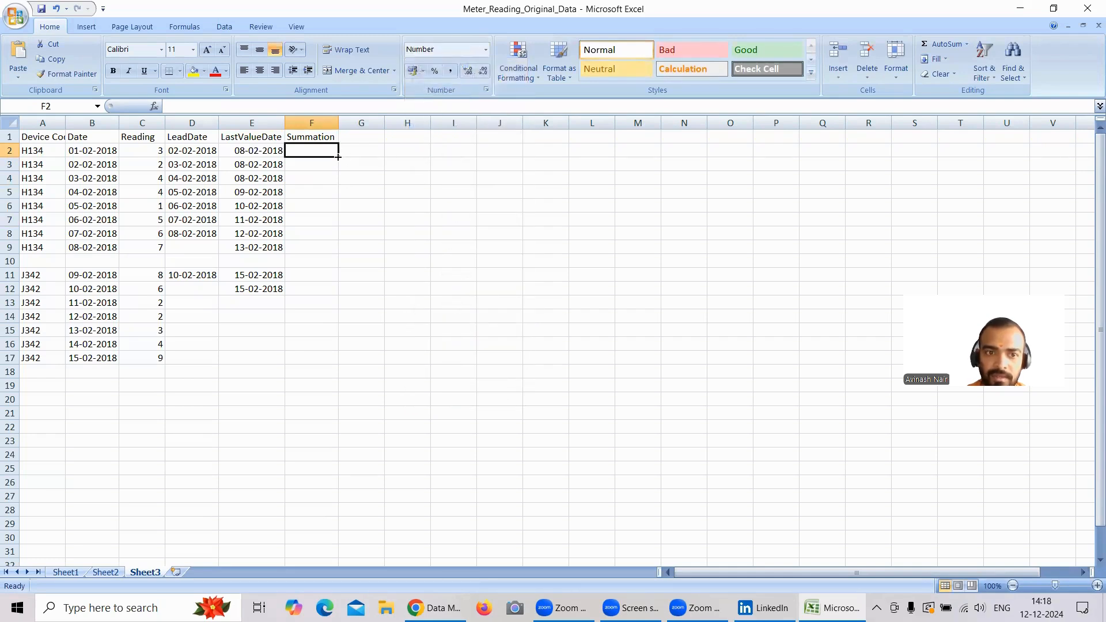
{"action": "type", "text": "3"}
{"action": "key", "text": "Return"}
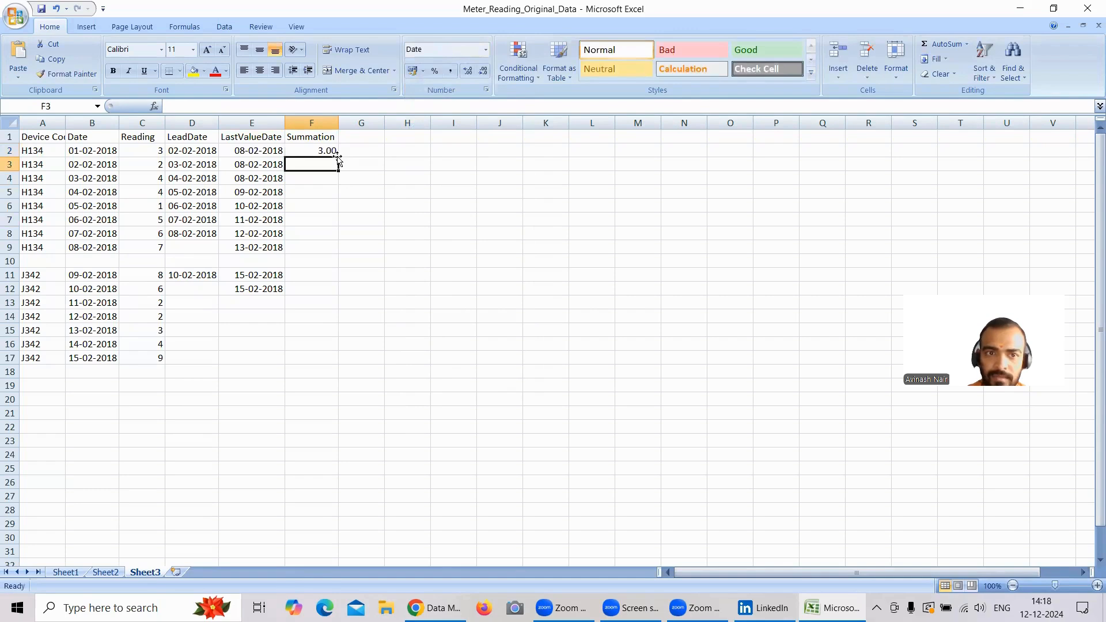
{"action": "left_click", "coordinate": [333, 152]}
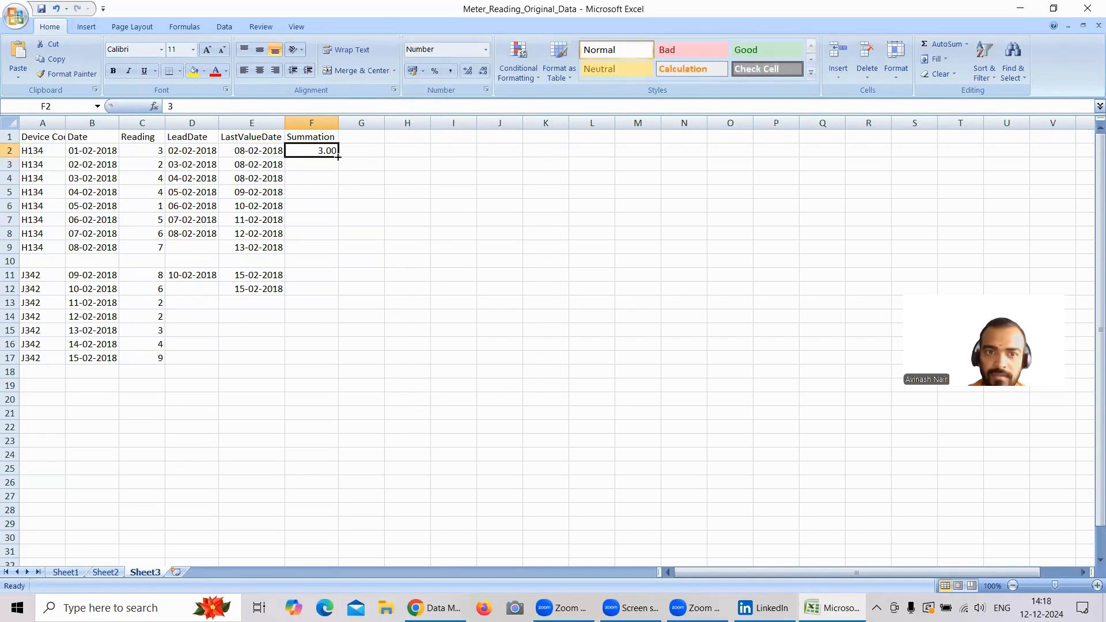
{"action": "key", "text": "BackSpace"}
{"action": "left_click", "coordinate": [343, 181]}
{"action": "left_click", "coordinate": [320, 152]}
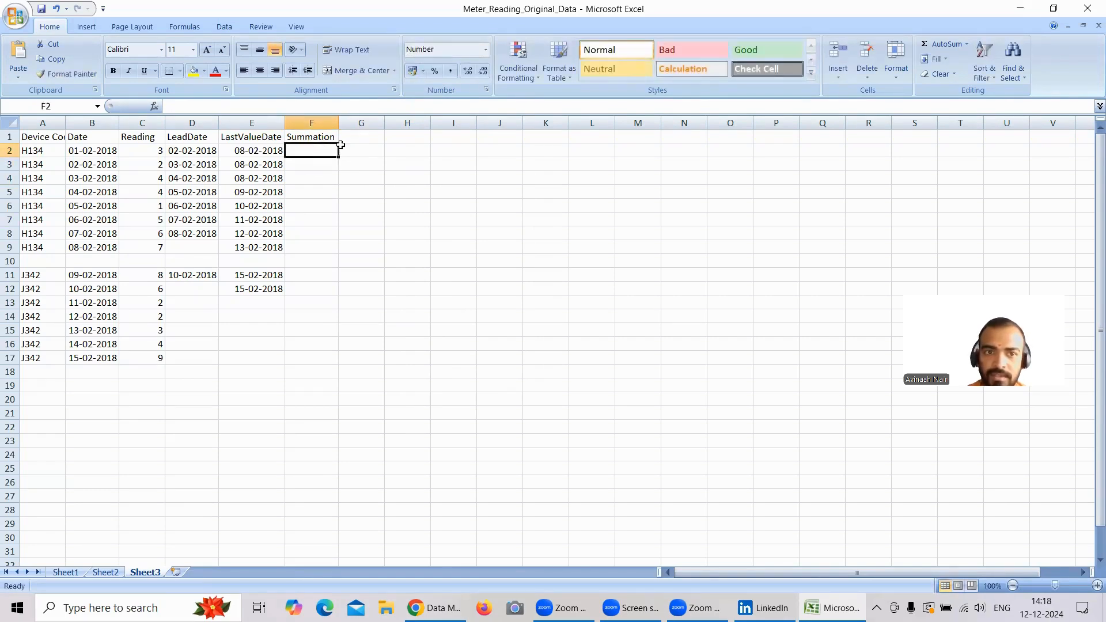
Enter 3 in cell F2 and set its number format to General
{"action": "left_click", "coordinate": [484, 50]}
{"action": "left_click", "coordinate": [485, 50]}
{"action": "left_click", "coordinate": [484, 50]}
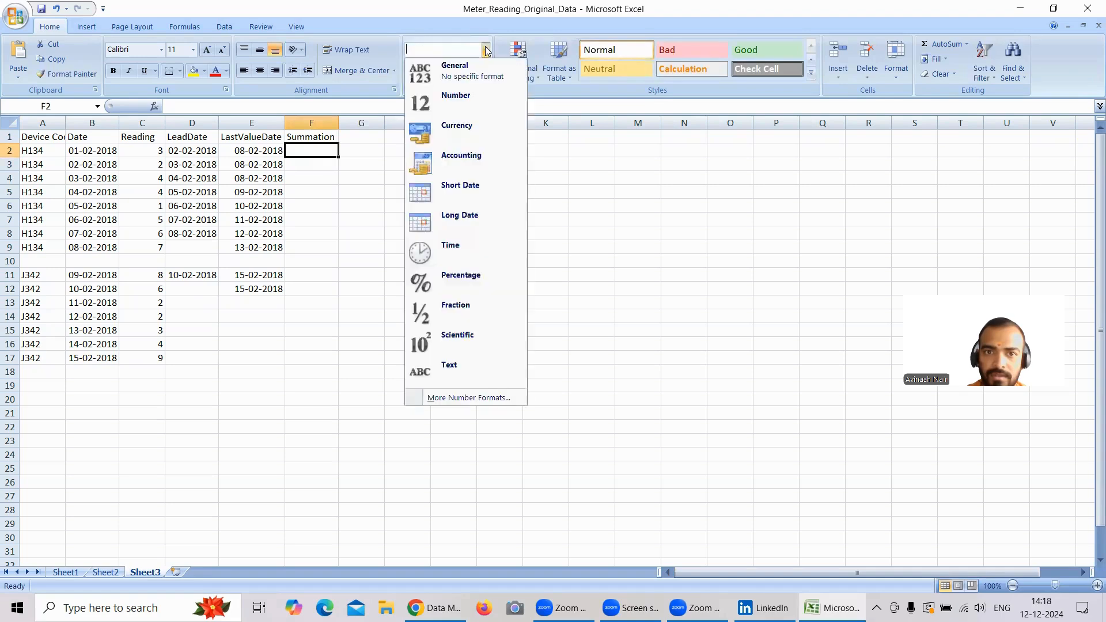
{"action": "left_click", "coordinate": [480, 72]}
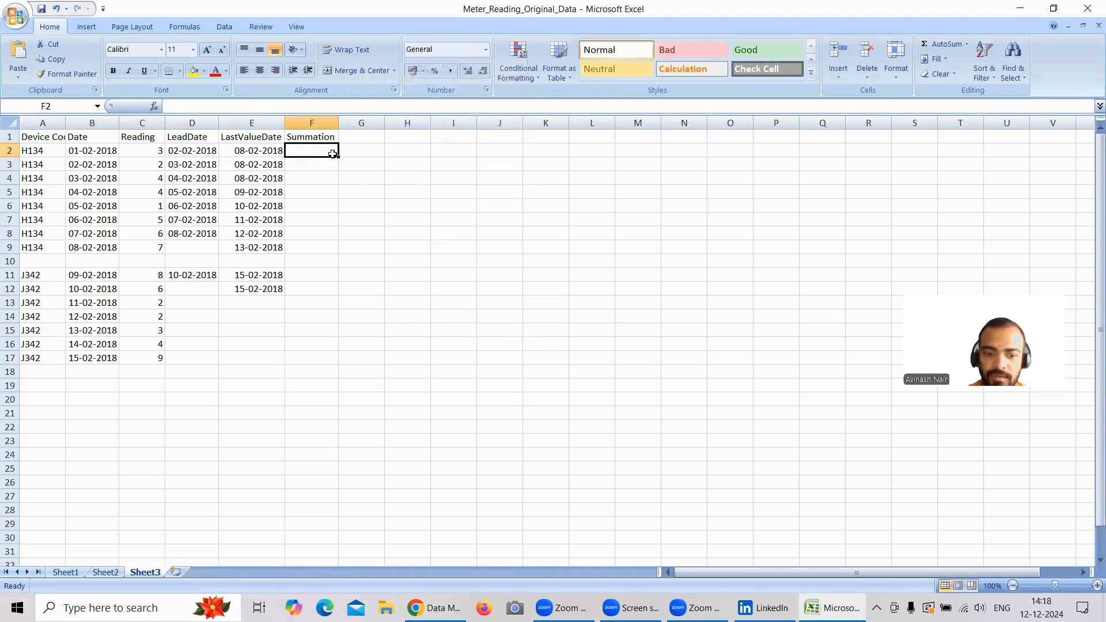
{"action": "type", "text": "3"}
{"action": "key", "text": "Return"}
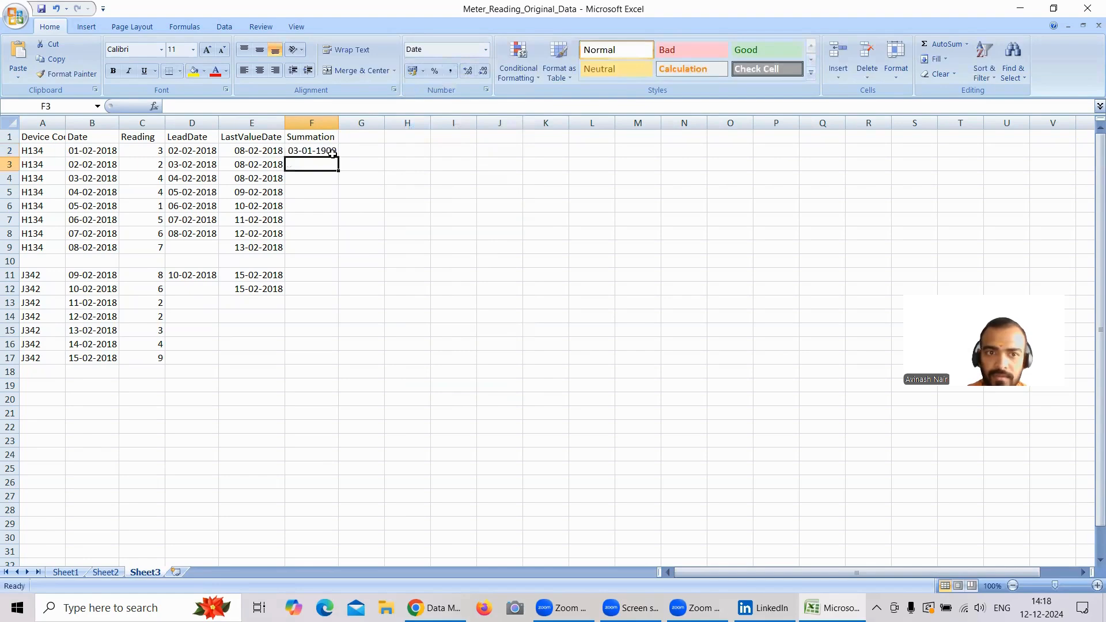
{"action": "left_click", "coordinate": [332, 154]}
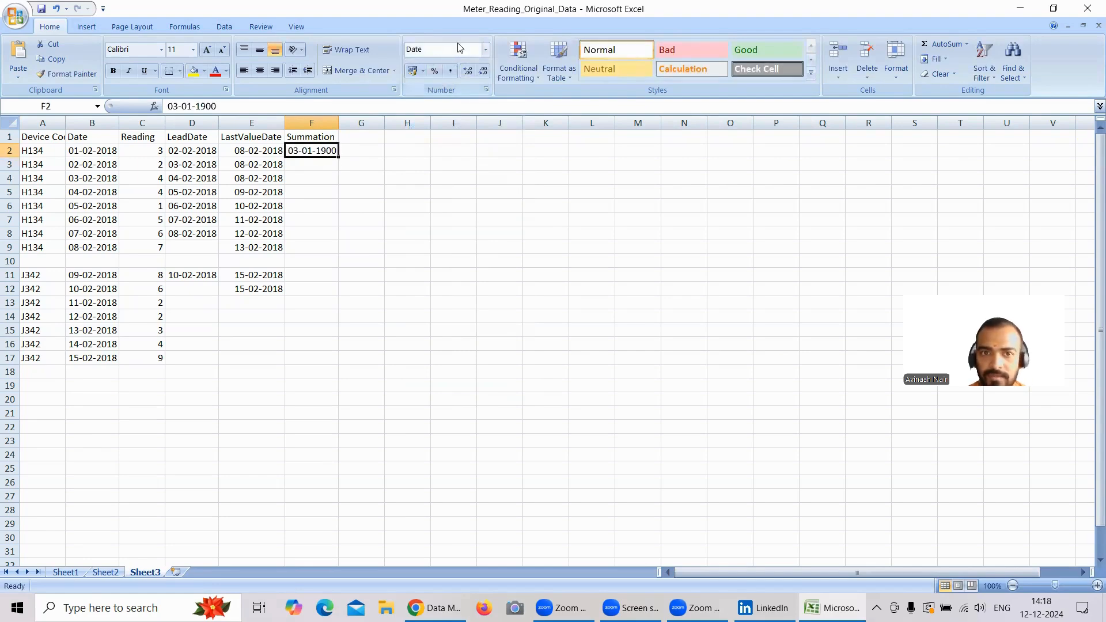
{"action": "left_click", "coordinate": [486, 52]}
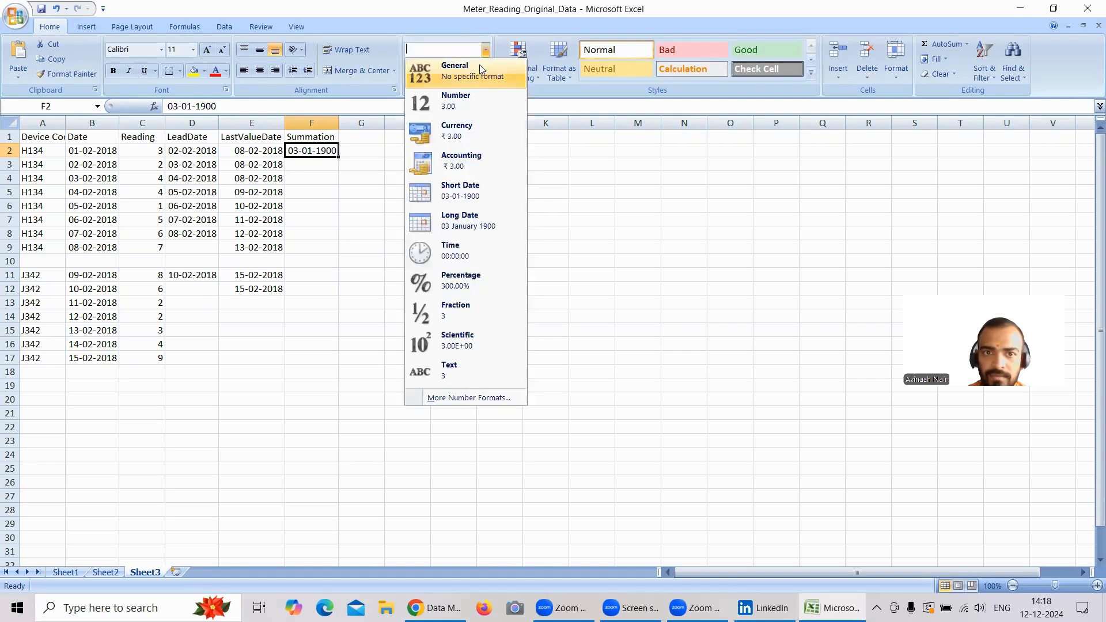
{"action": "left_click", "coordinate": [479, 66]}
Format cell F3 as General, enter 5 as its Summation value, and switch back to the recipe in Chrome
{"action": "left_click", "coordinate": [326, 167]}
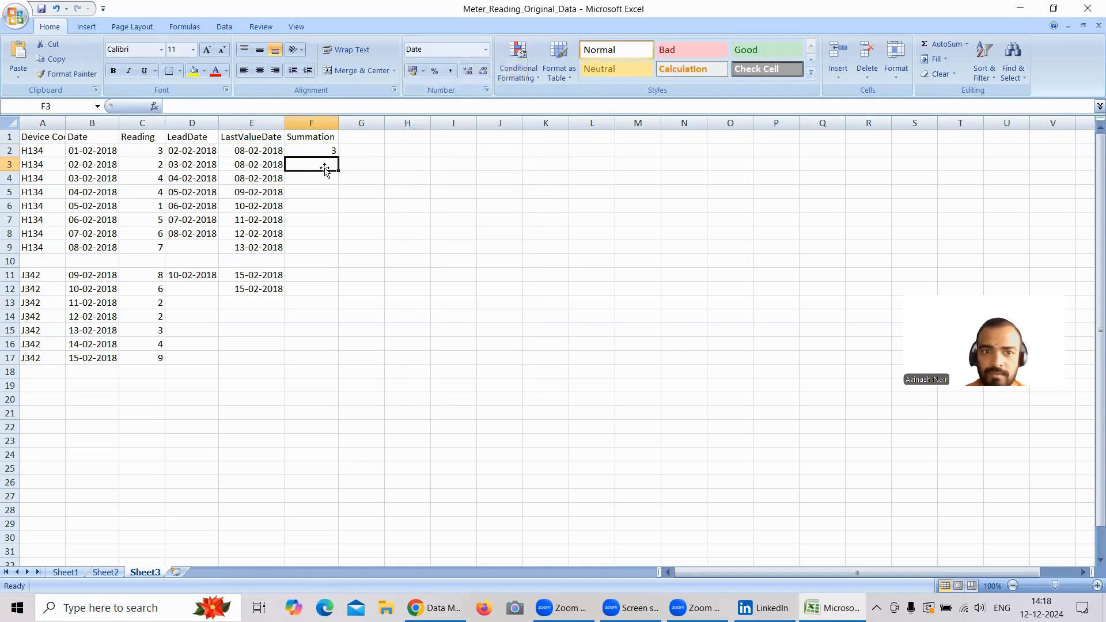
{"action": "left_click", "coordinate": [485, 50]}
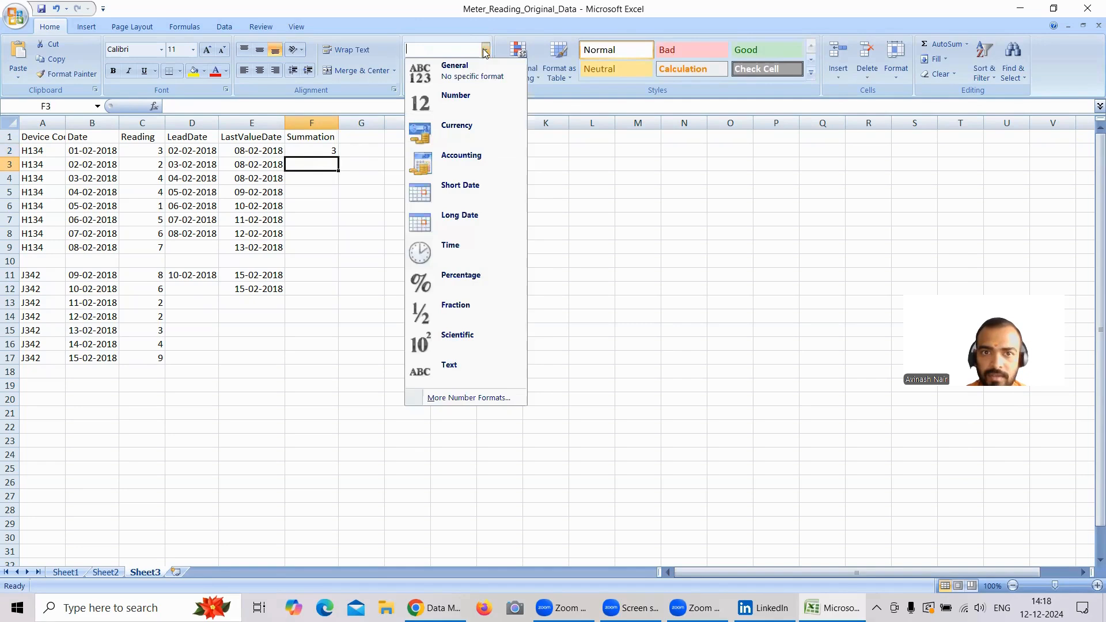
{"action": "left_click", "coordinate": [480, 71]}
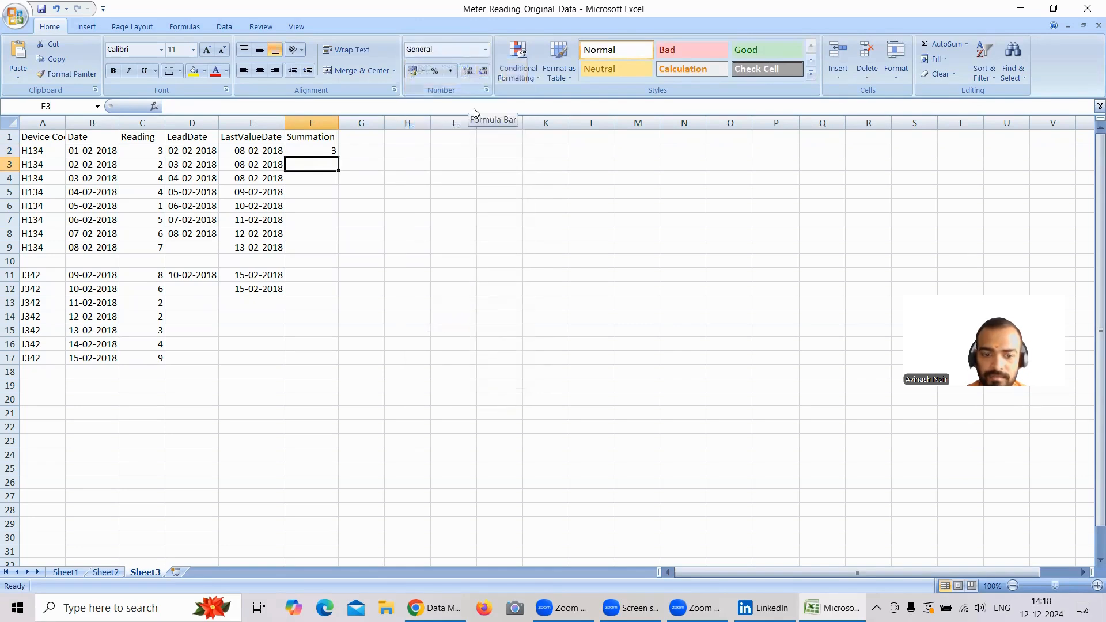
{"action": "type", "text": "5"}
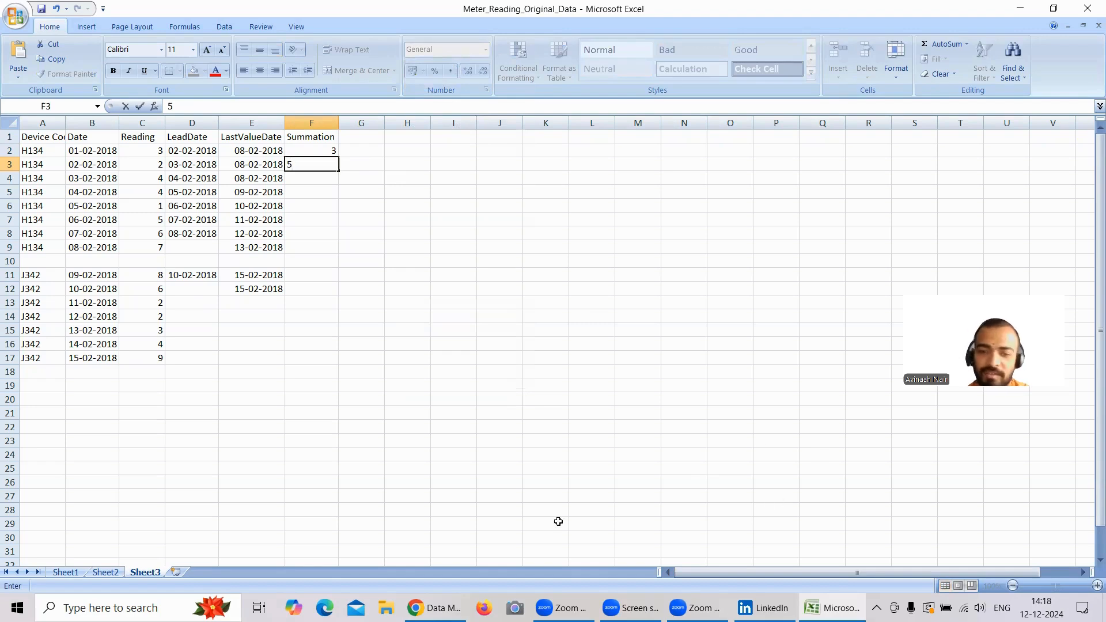
{"action": "left_click", "coordinate": [436, 608]}
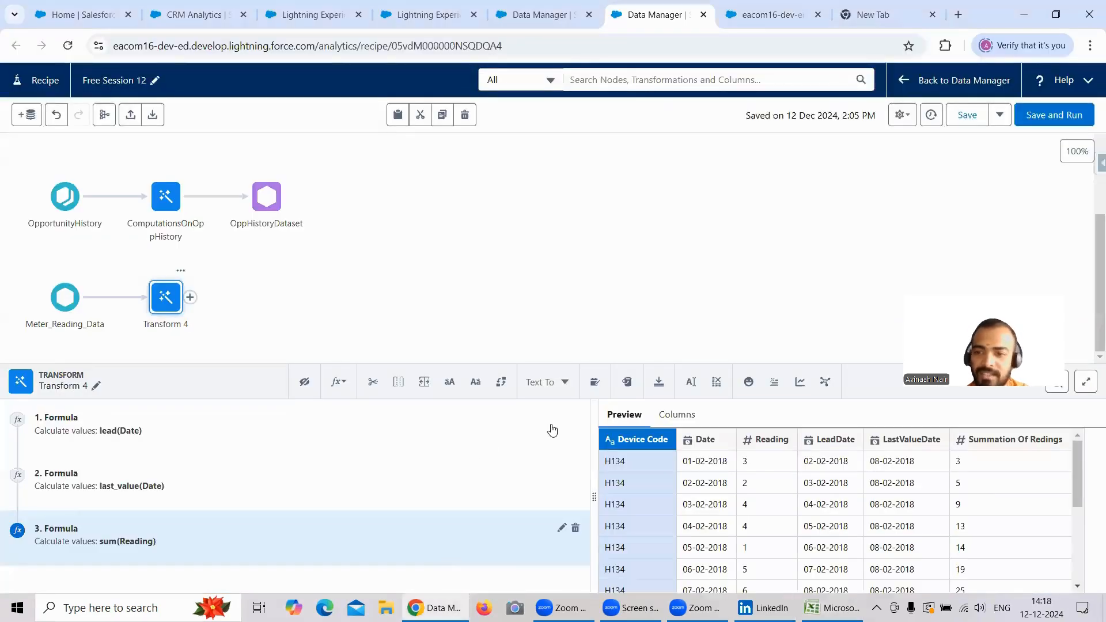